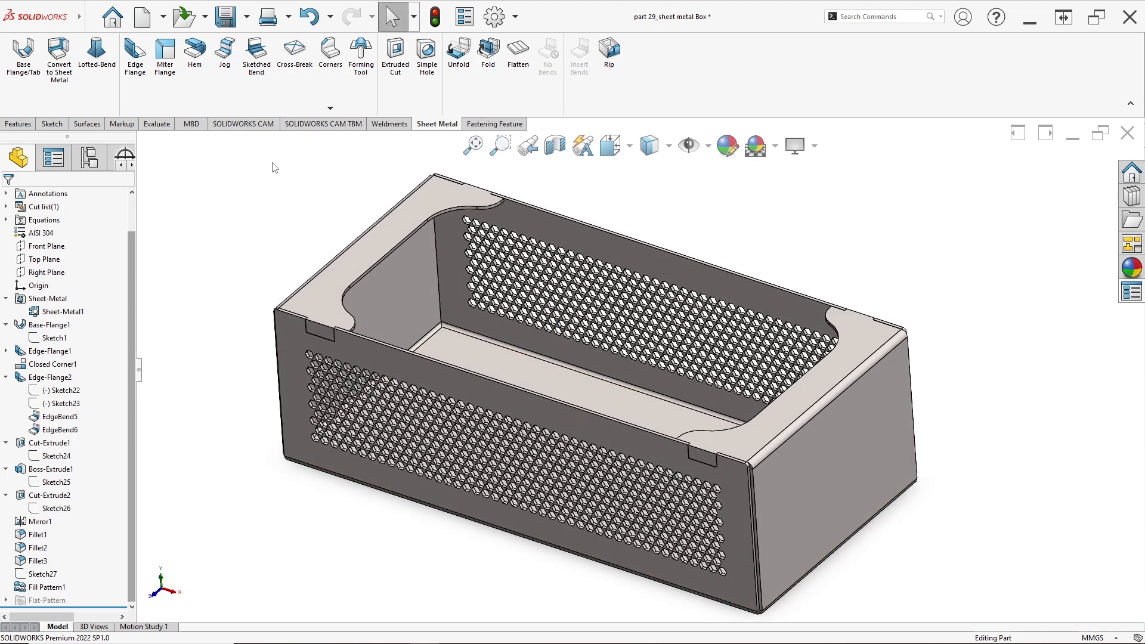
- Create a new part document and set its scene background to Plain White
{"action": "left_click", "coordinate": [165, 25]}
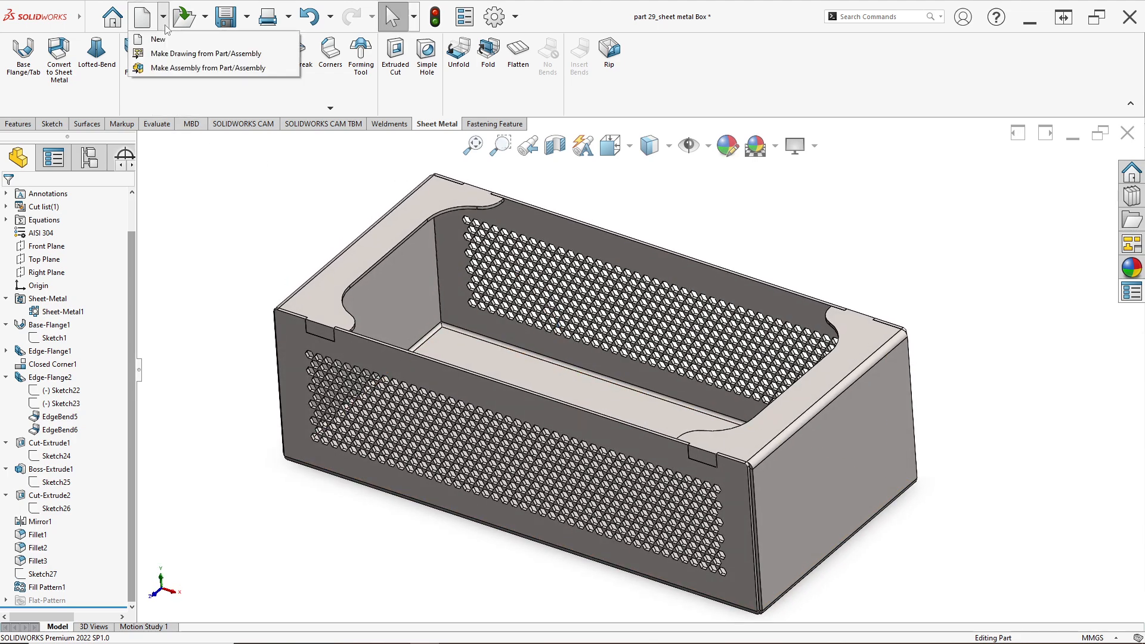
{"action": "left_click", "coordinate": [170, 39]}
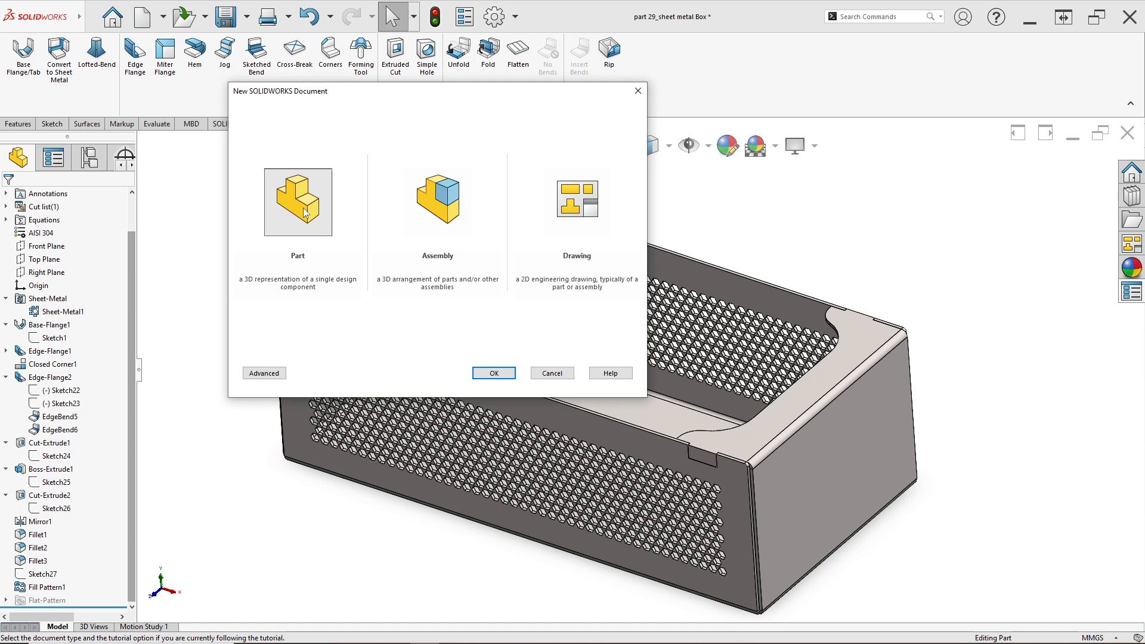
{"action": "left_click", "coordinate": [493, 374]}
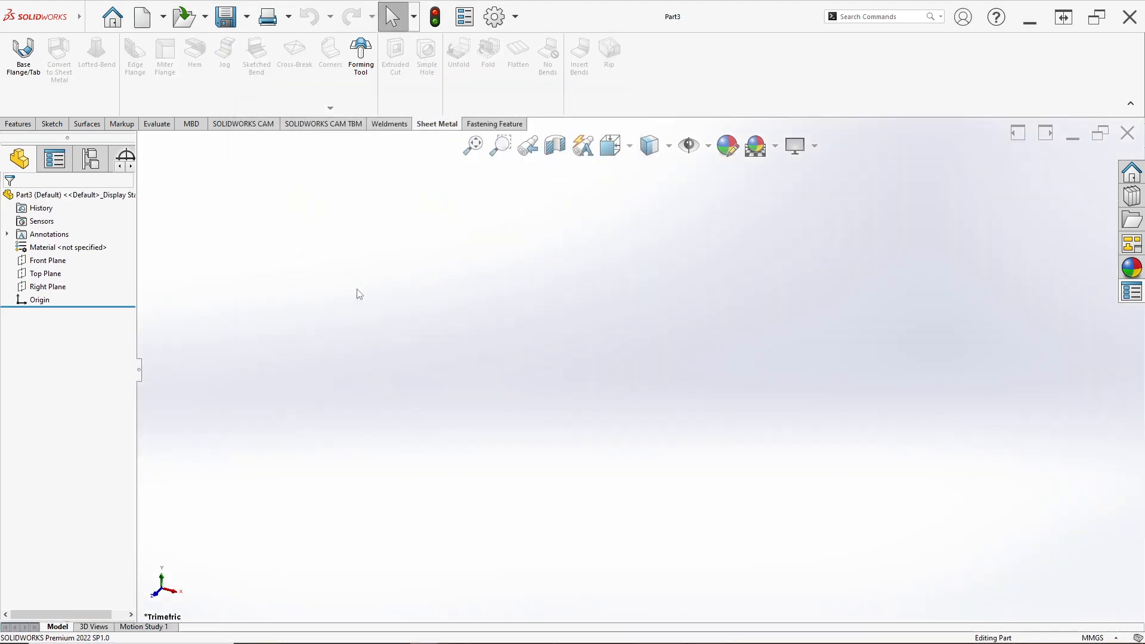
{"action": "left_click", "coordinate": [777, 146]}
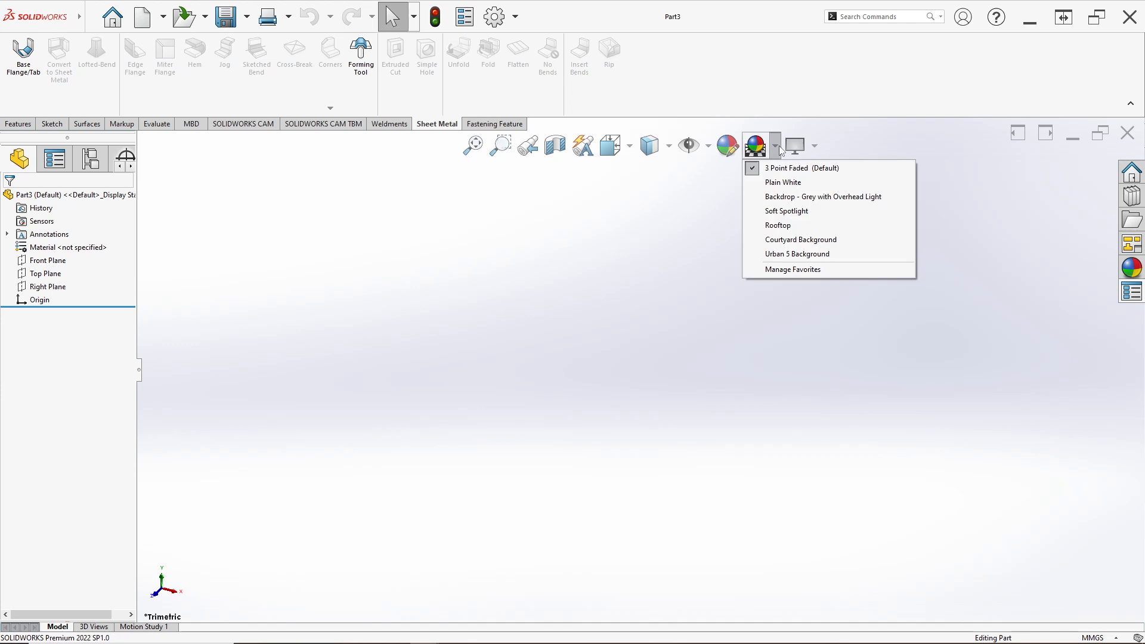
{"action": "left_click", "coordinate": [779, 190]}
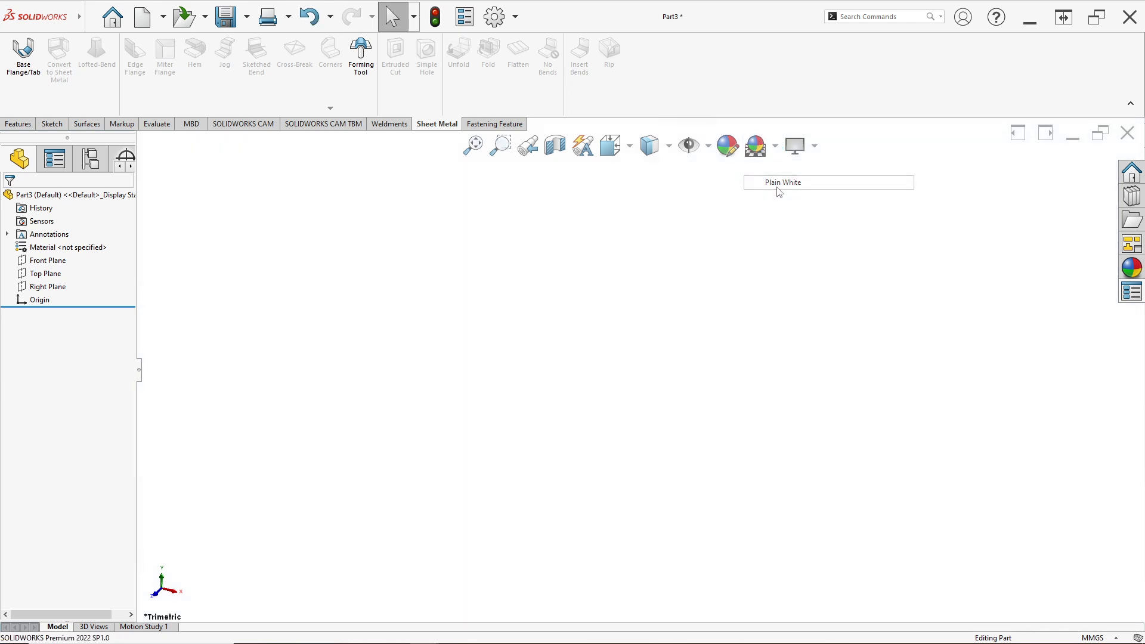
- Switch RealView Graphics on and back off for the part's display
{"action": "left_click", "coordinate": [809, 149]}
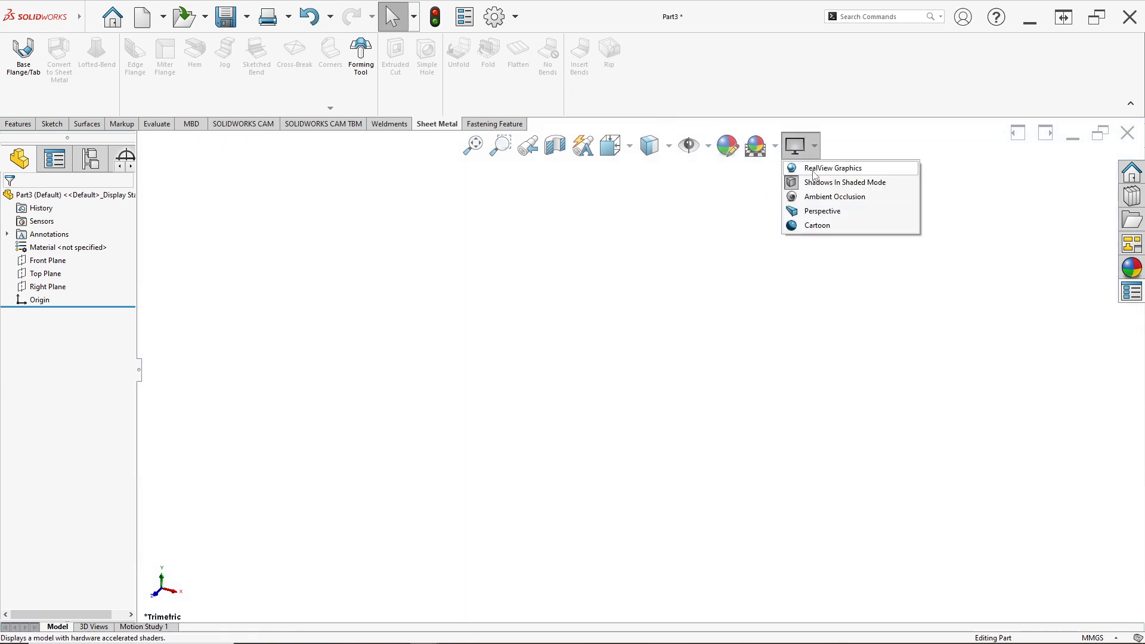
{"action": "left_click", "coordinate": [812, 171]}
{"action": "left_click", "coordinate": [814, 149]}
{"action": "left_click", "coordinate": [813, 169]}
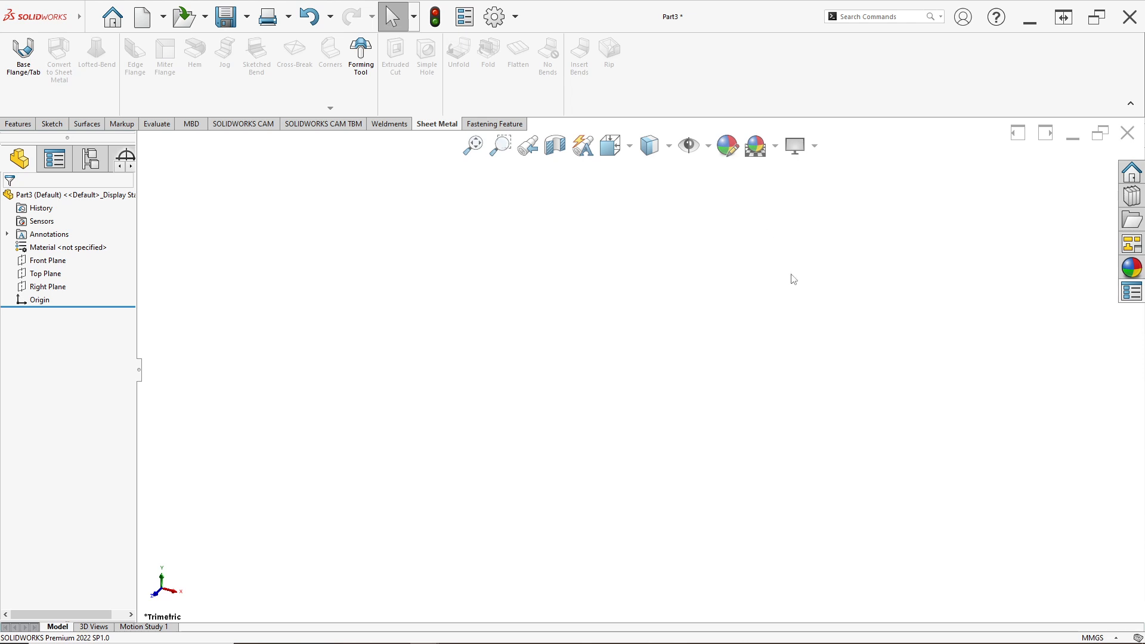
- Set the document's unit system to MMGS (millimeter, gram, second)
{"action": "left_click", "coordinate": [1092, 636]}
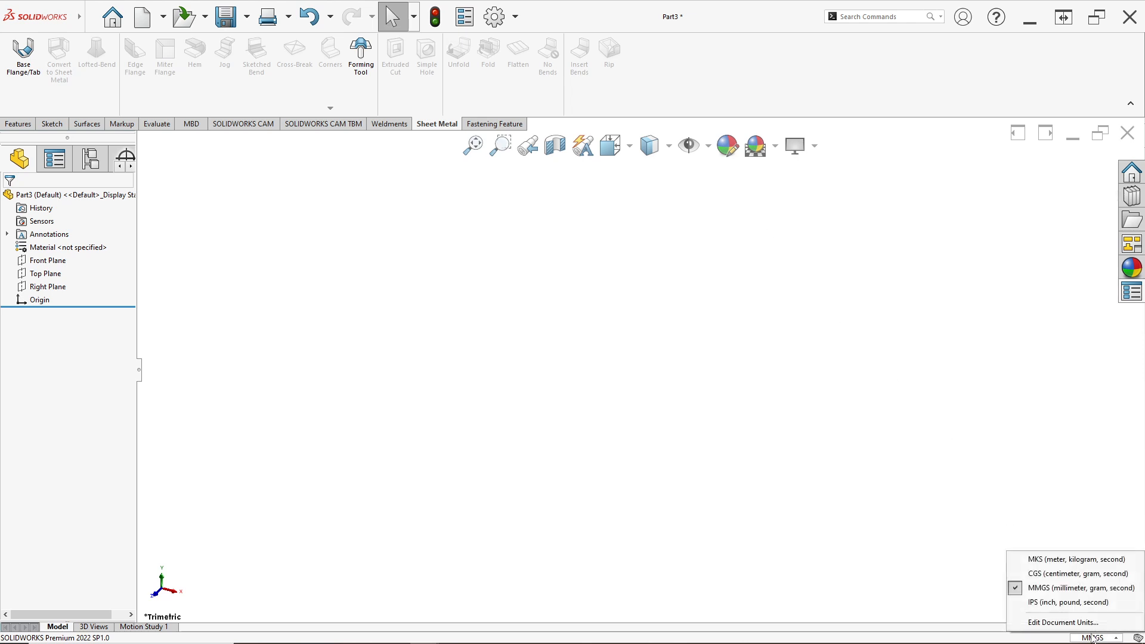
{"action": "left_click", "coordinate": [1054, 592]}
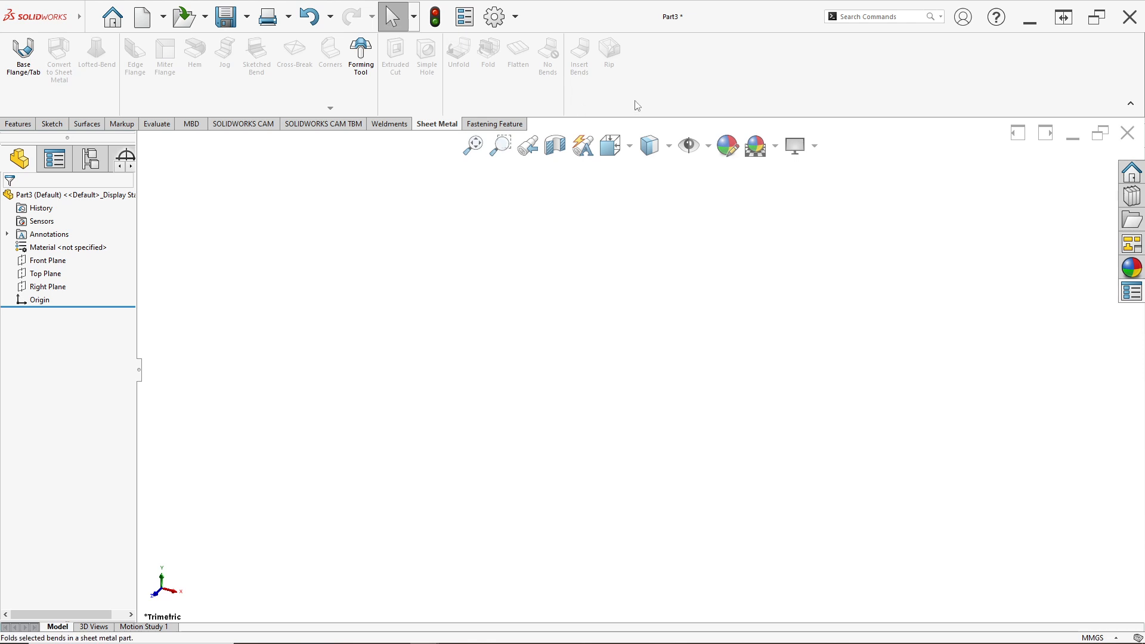
- Check whether the Sheet Metal command set is enabled in the CommandManager
{"action": "right_click", "coordinate": [669, 100]}
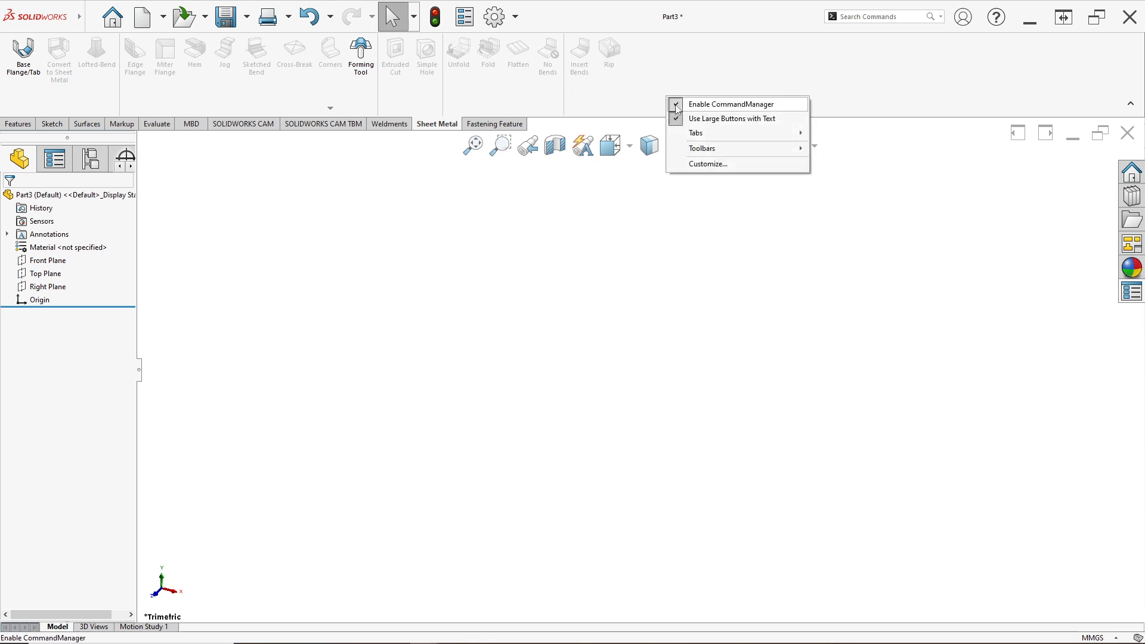
{"action": "mouse_move", "coordinate": [696, 133]}
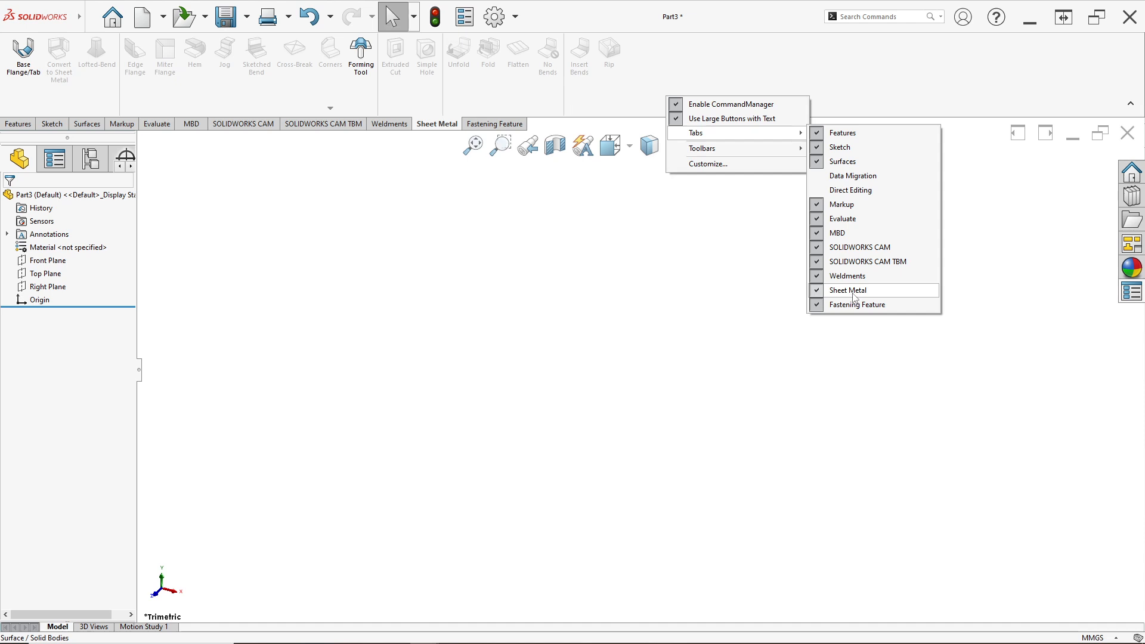
{"action": "left_click", "coordinate": [770, 282]}
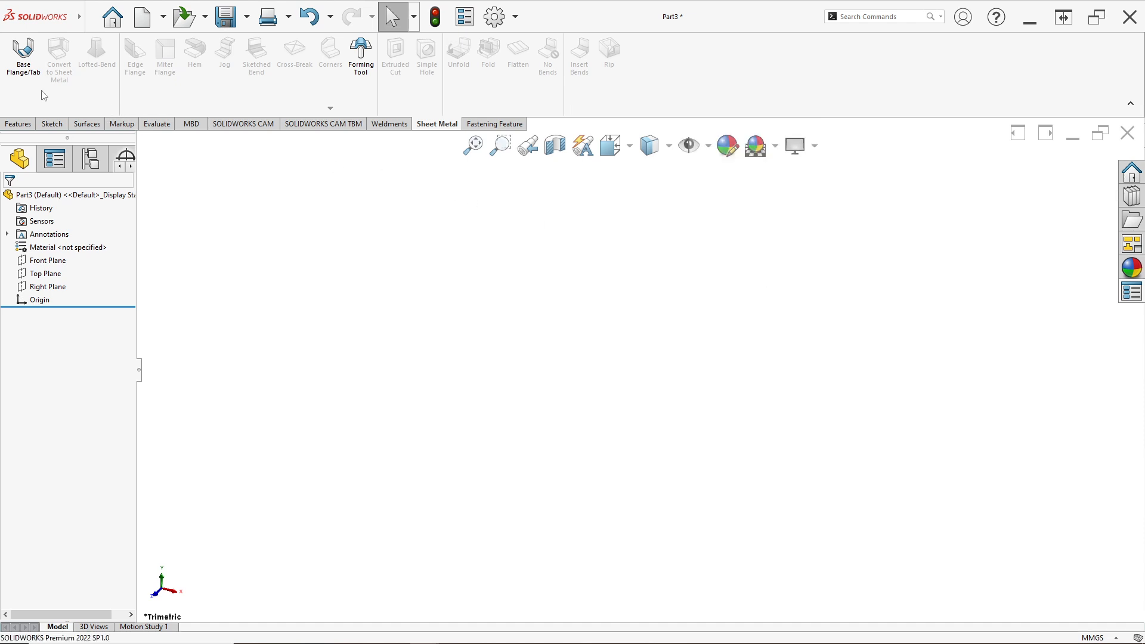
- Start a base flange on the Top Plane and sketch a center rectangle about 207 by 100 mm at the origin
{"action": "left_click", "coordinate": [25, 86]}
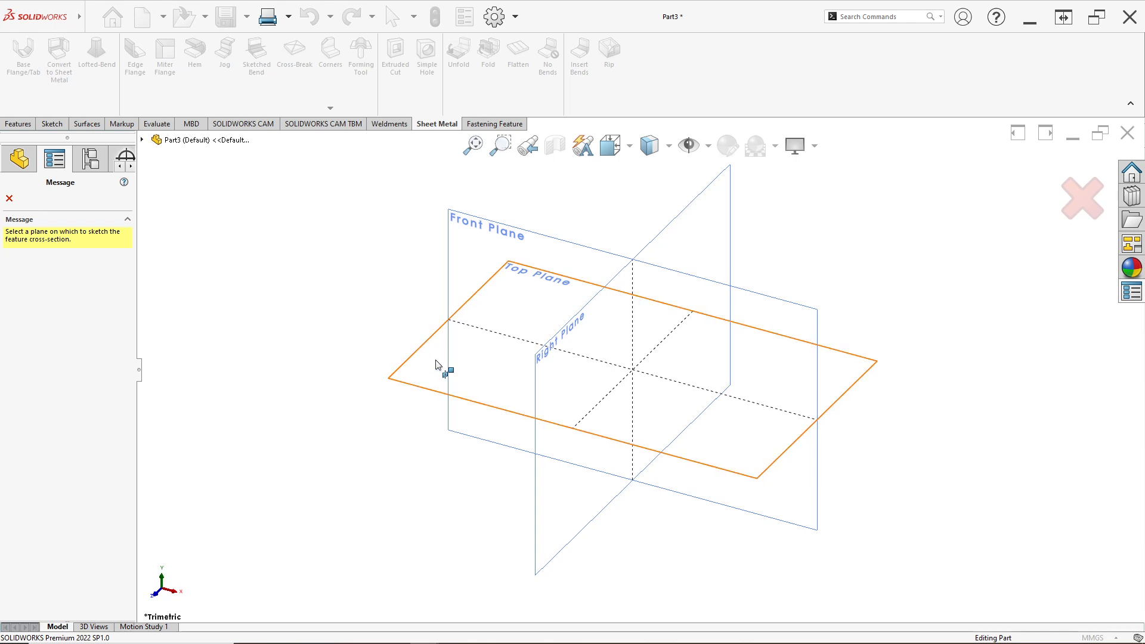
{"action": "left_click", "coordinate": [435, 364]}
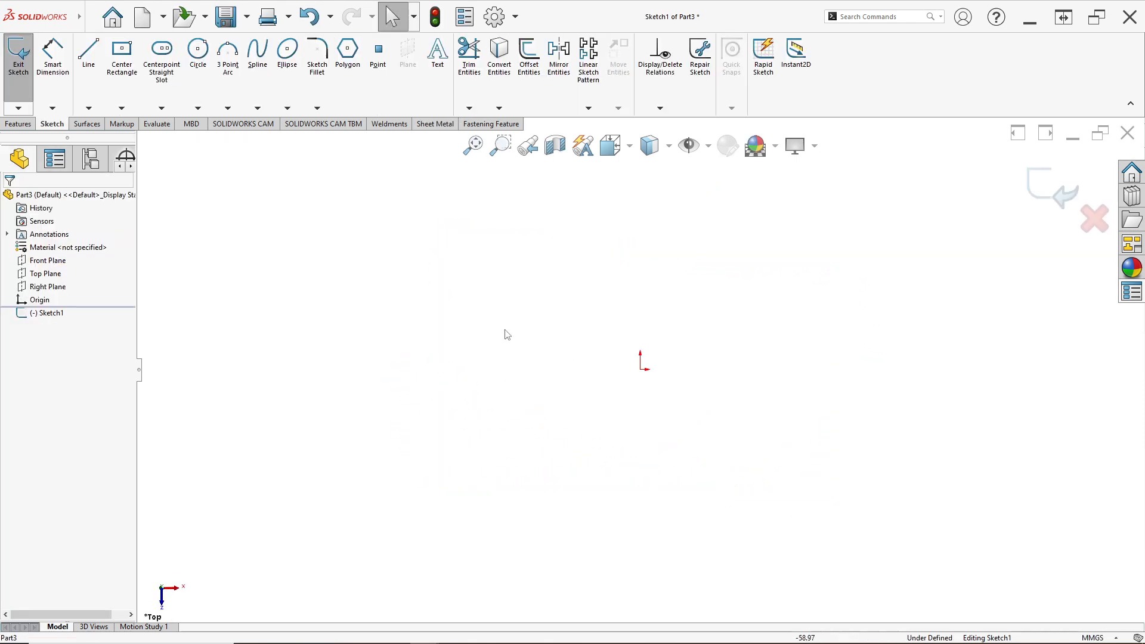
{"action": "left_click", "coordinate": [125, 95]}
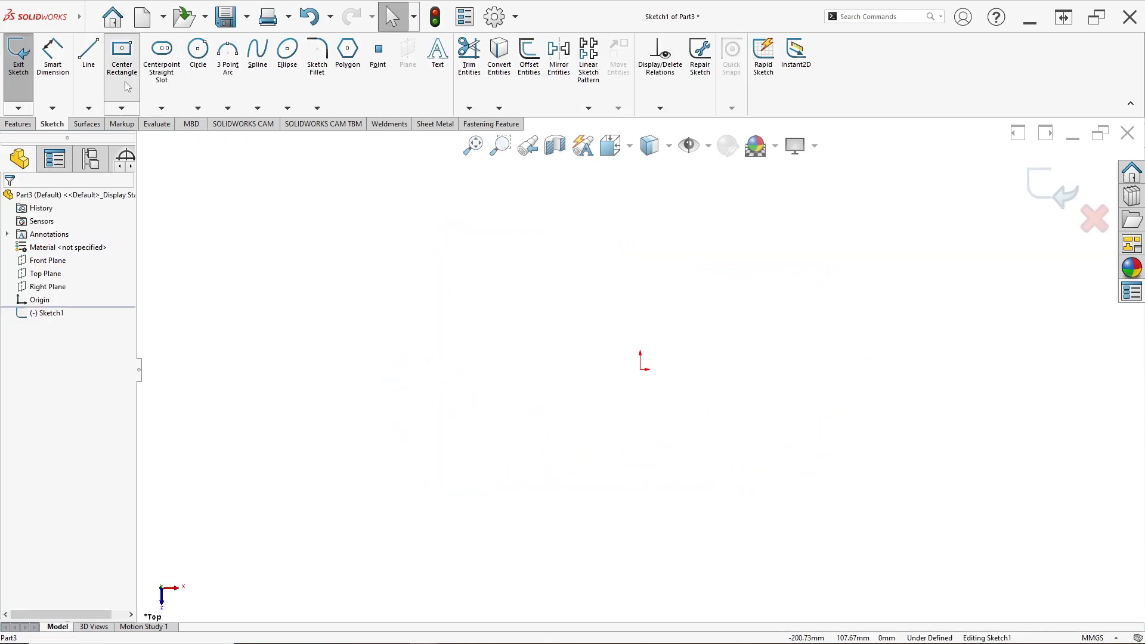
{"action": "left_click", "coordinate": [641, 369]}
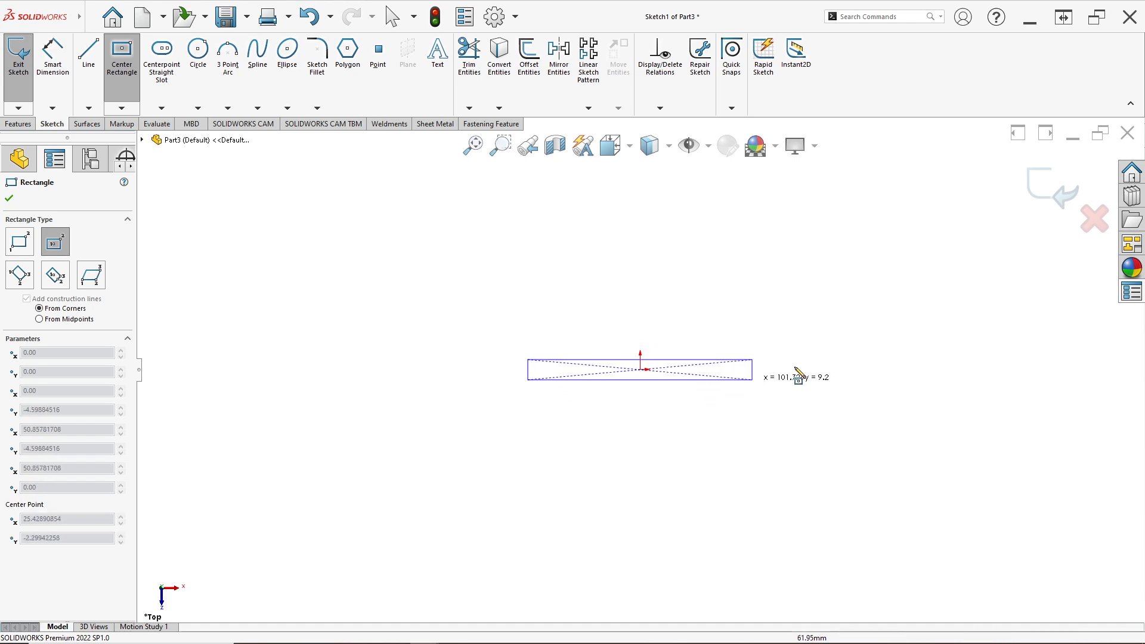
{"action": "left_click", "coordinate": [868, 260]}
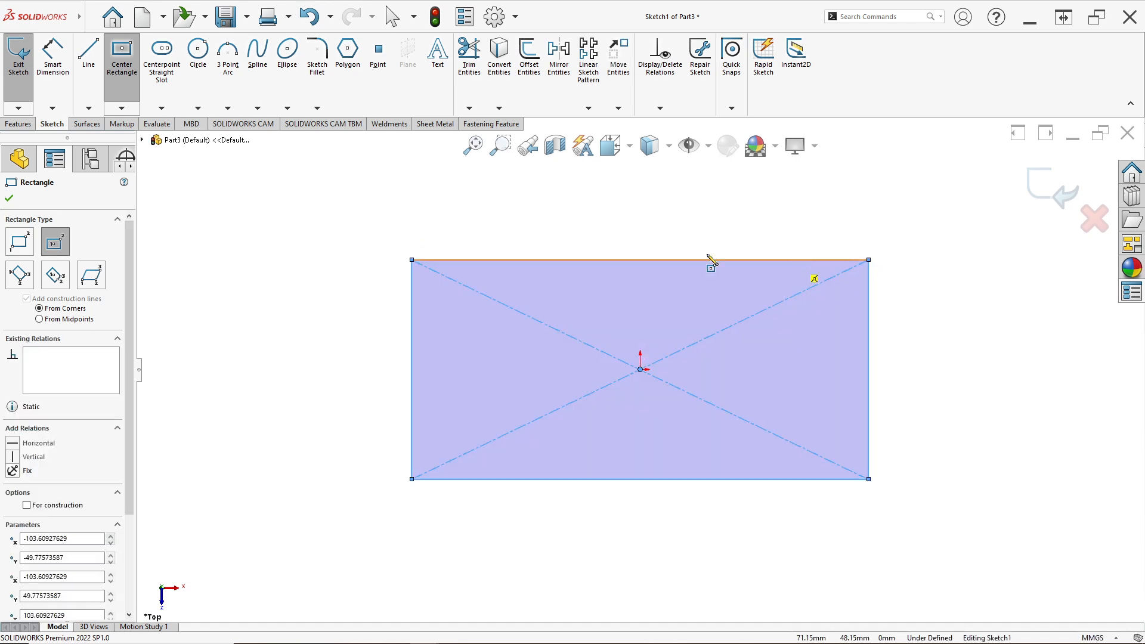
- Dimension the rectangle to 250 mm horizontally and 120 mm vertically and finish the sketch
{"action": "left_click", "coordinate": [67, 89]}
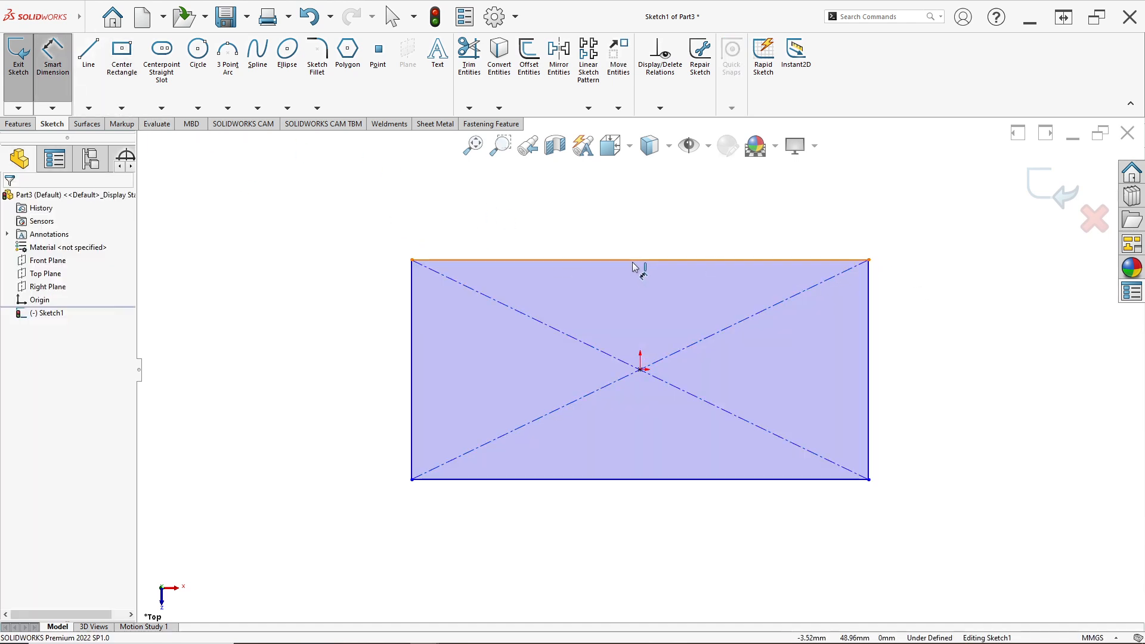
{"action": "left_click", "coordinate": [639, 260]}
{"action": "left_click", "coordinate": [630, 231]}
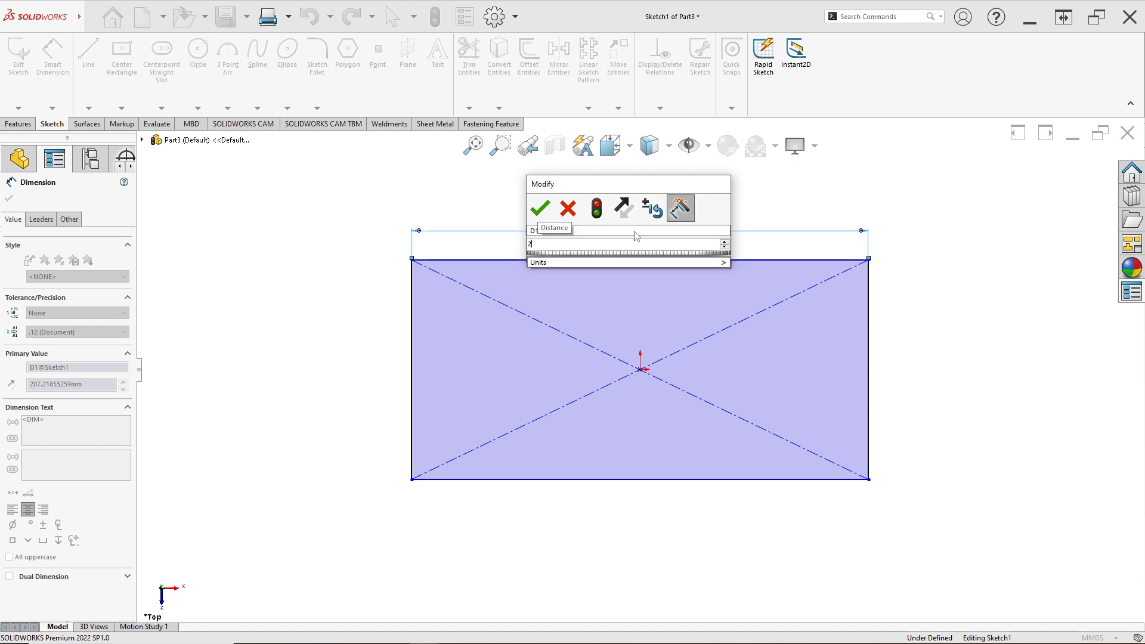
{"action": "type", "text": "250"}
{"action": "key", "text": "Return"}
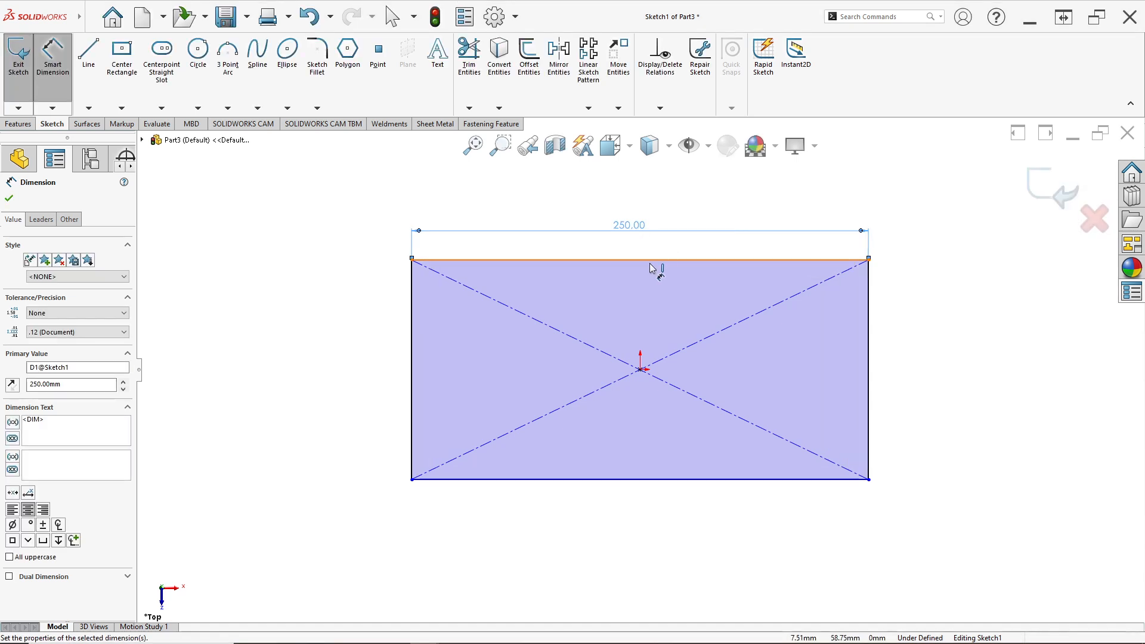
{"action": "left_click", "coordinate": [411, 361]}
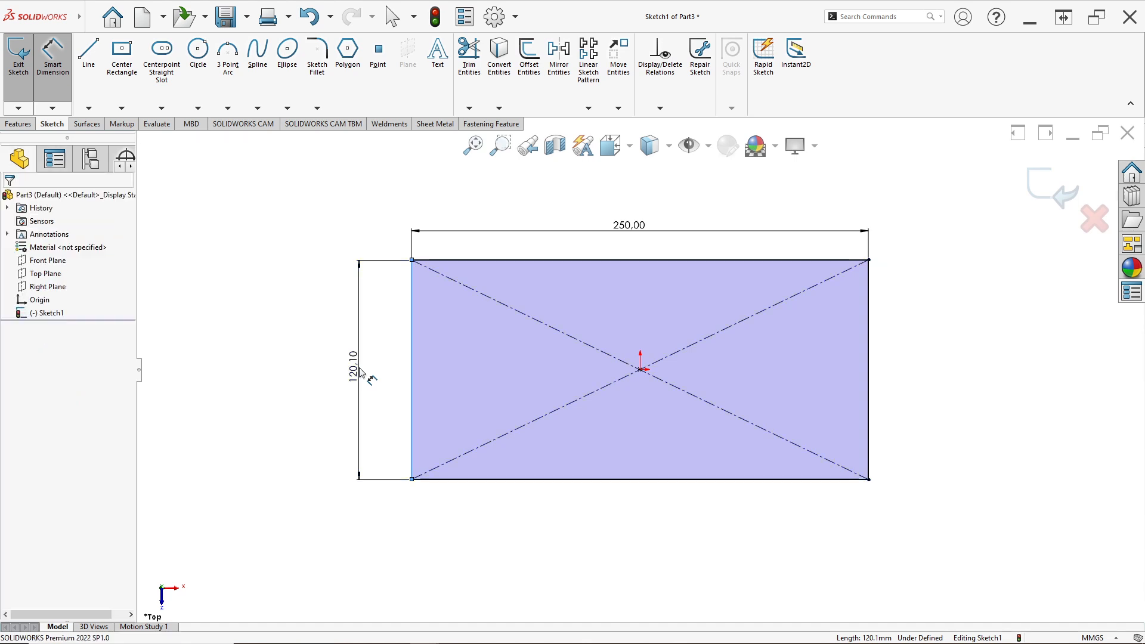
{"action": "left_click", "coordinate": [363, 366]}
{"action": "type", "text": "120"}
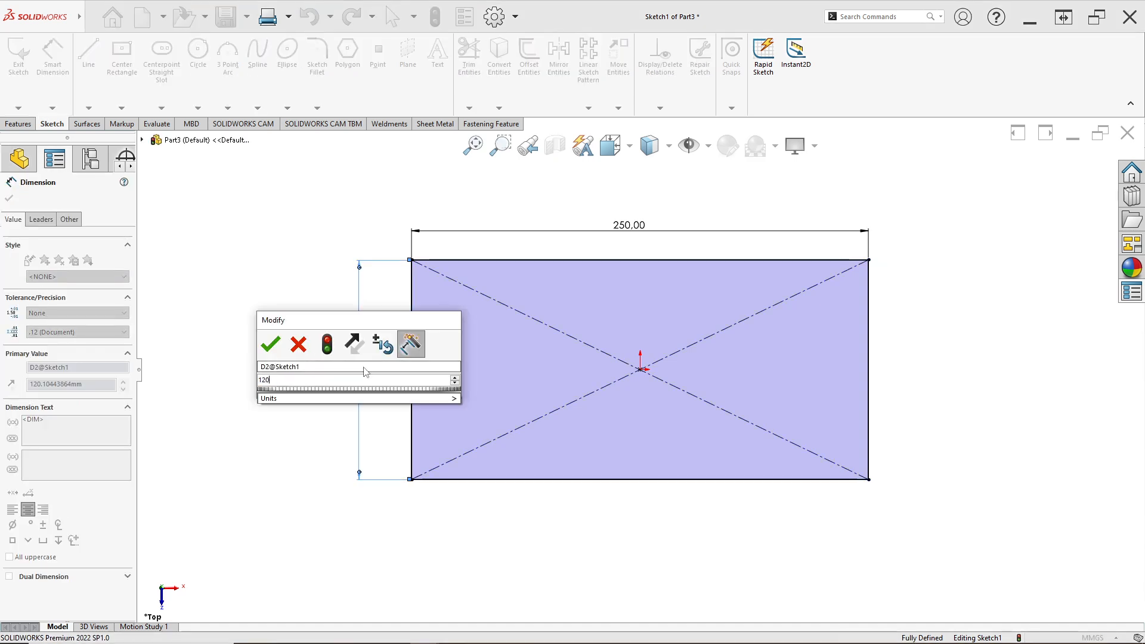
{"action": "key", "text": "Return"}
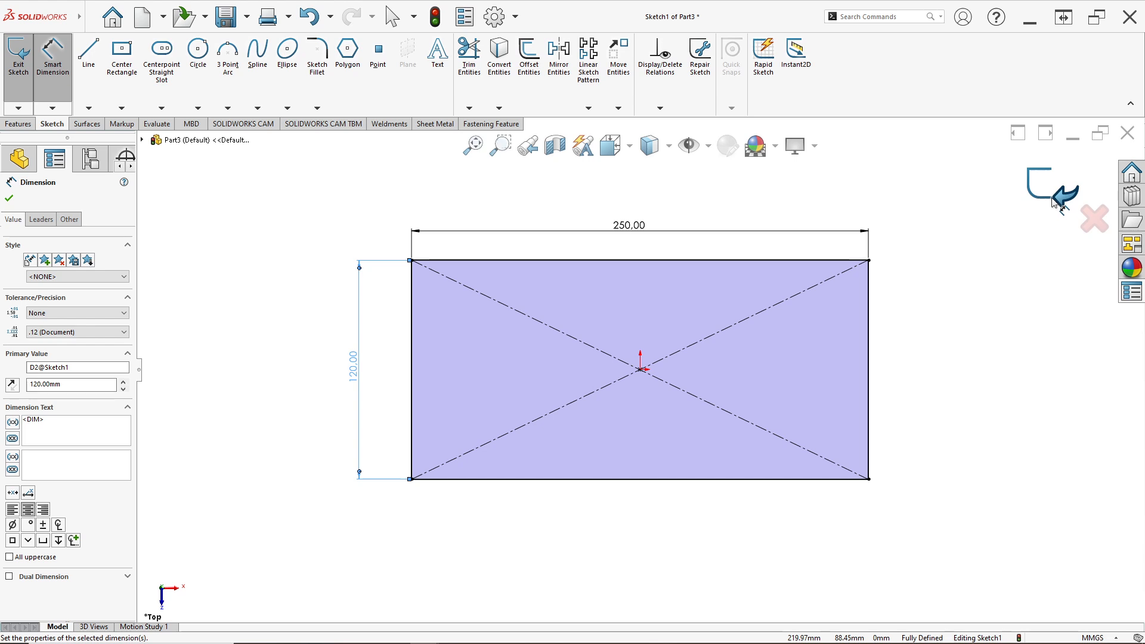
{"action": "left_click", "coordinate": [1054, 203]}
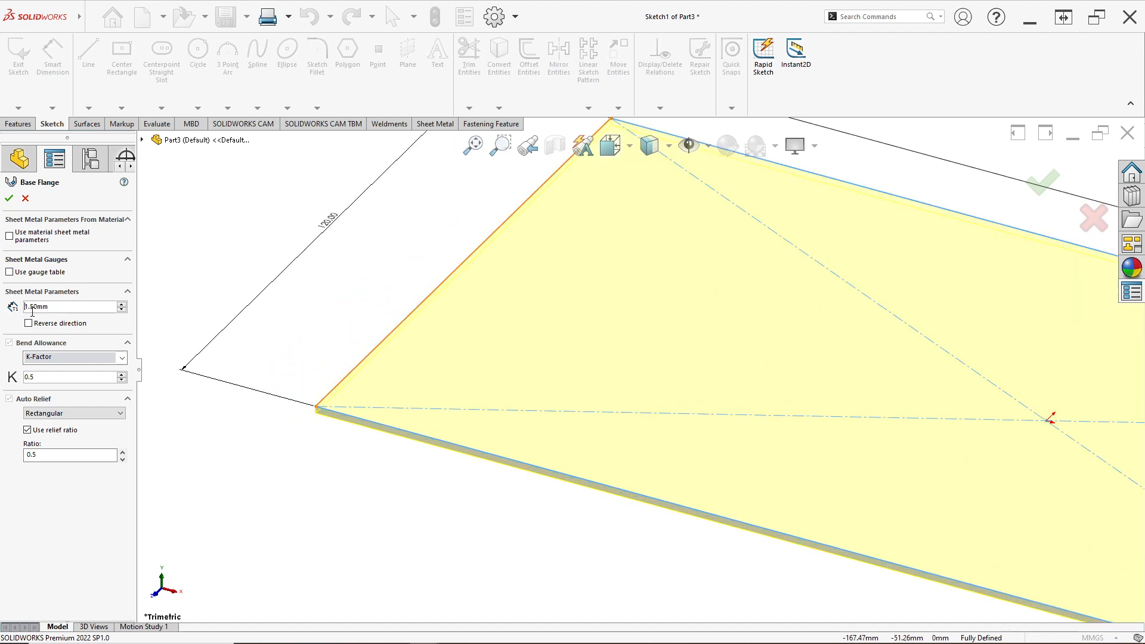
- Create the base flange 1.50 mm thick with reversed thickness direction, K-Factor 0.5 and rectangular auto relief with a 0.5 ratio
{"action": "scroll", "coordinate": [256, 405], "scroll_direction": "down", "scroll_amount": 5}
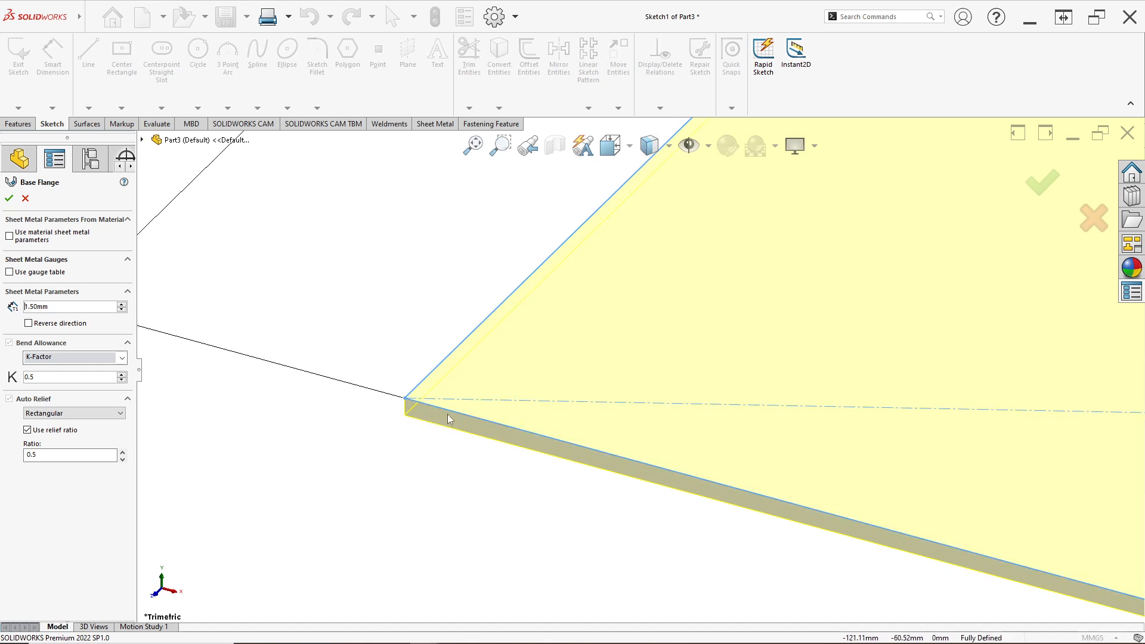
{"action": "scroll", "coordinate": [655, 367], "scroll_direction": "up", "scroll_amount": 2}
{"action": "scroll", "coordinate": [765, 372], "scroll_direction": "up", "scroll_amount": 3}
{"action": "scroll", "coordinate": [427, 327], "scroll_direction": "down", "scroll_amount": 5}
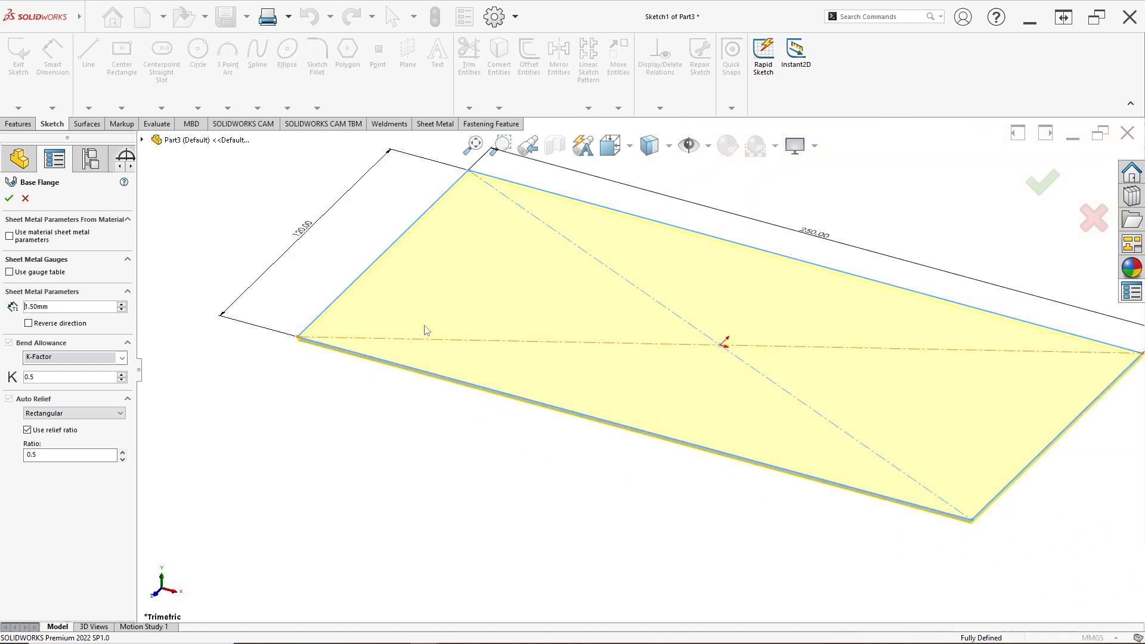
{"action": "left_click", "coordinate": [28, 323]}
{"action": "scroll", "coordinate": [281, 345], "scroll_direction": "down", "scroll_amount": 3}
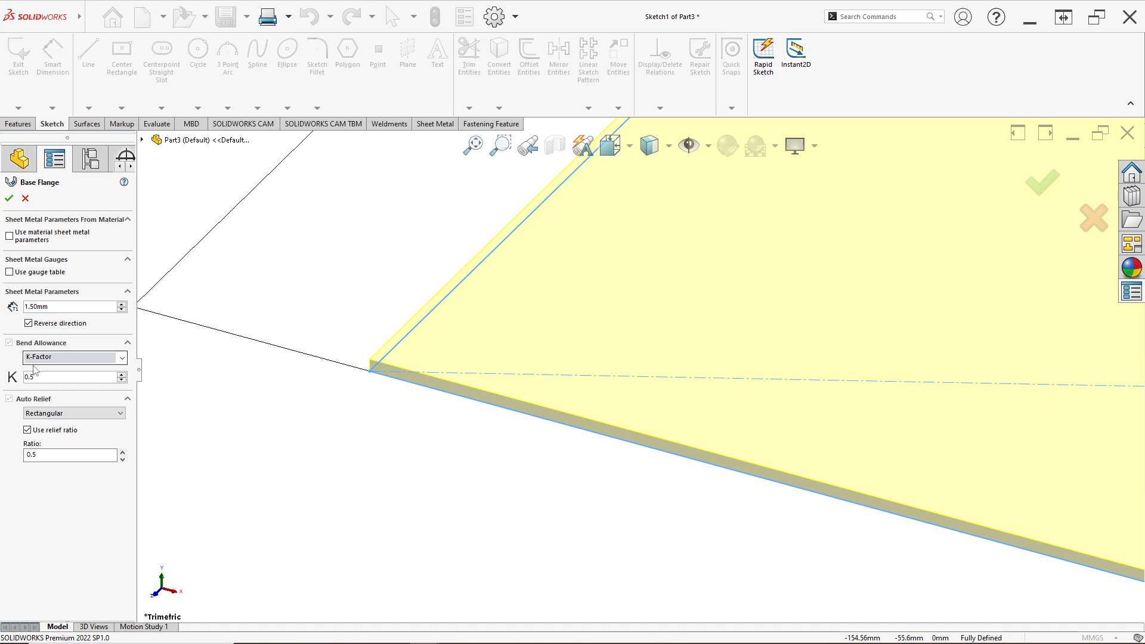
{"action": "left_click", "coordinate": [58, 422]}
{"action": "left_click", "coordinate": [58, 422]}
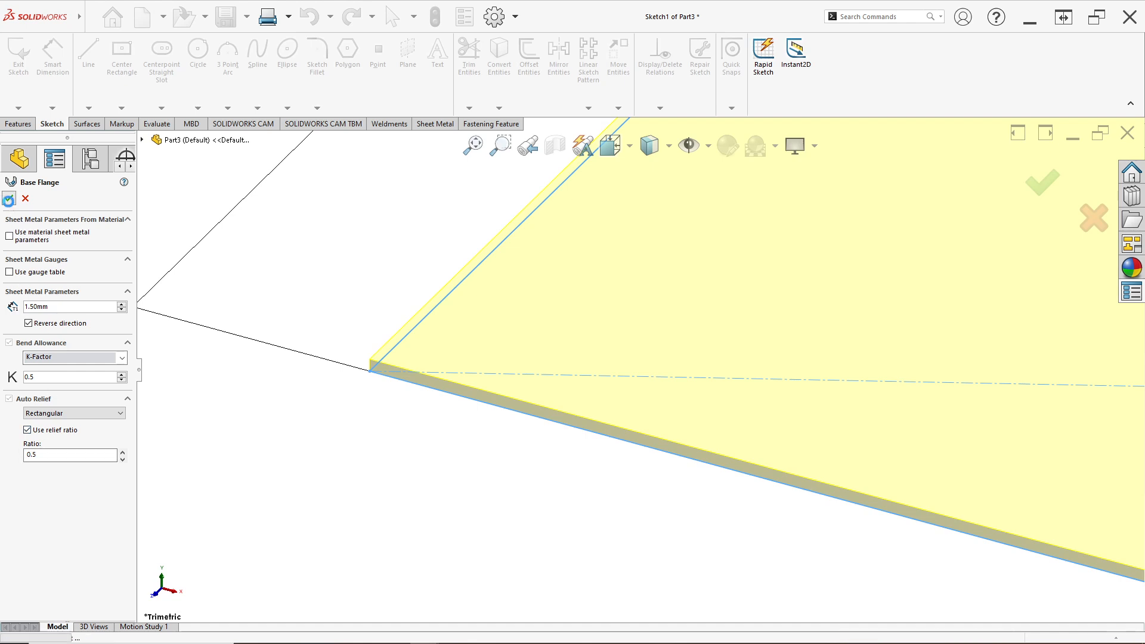
{"action": "left_click", "coordinate": [9, 197]}
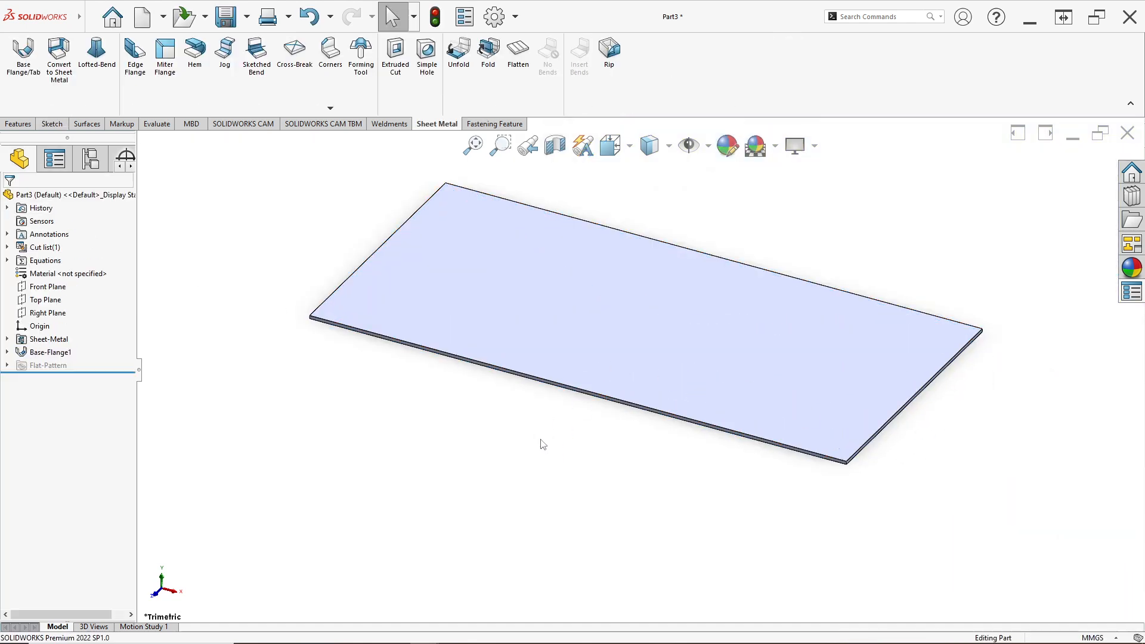
- Review the bend radius, thickness, bend allowance and auto relief parameters of the Sheet-Metal1 feature, leaving default overrides off
{"action": "left_click", "coordinate": [7, 338]}
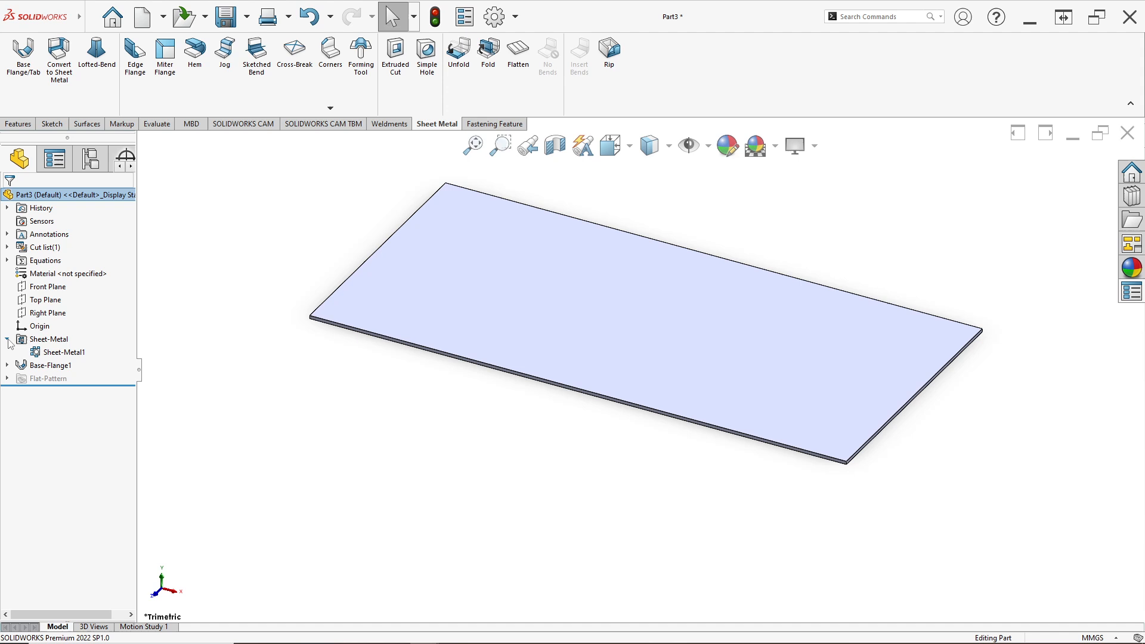
{"action": "right_click", "coordinate": [61, 357]}
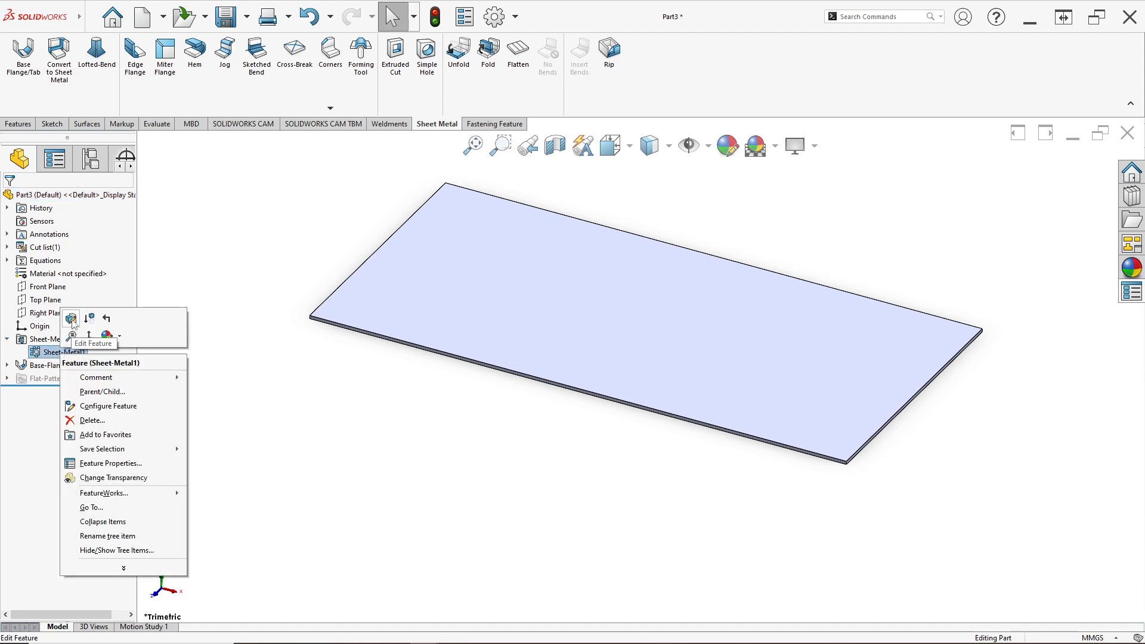
{"action": "left_click", "coordinate": [71, 319]}
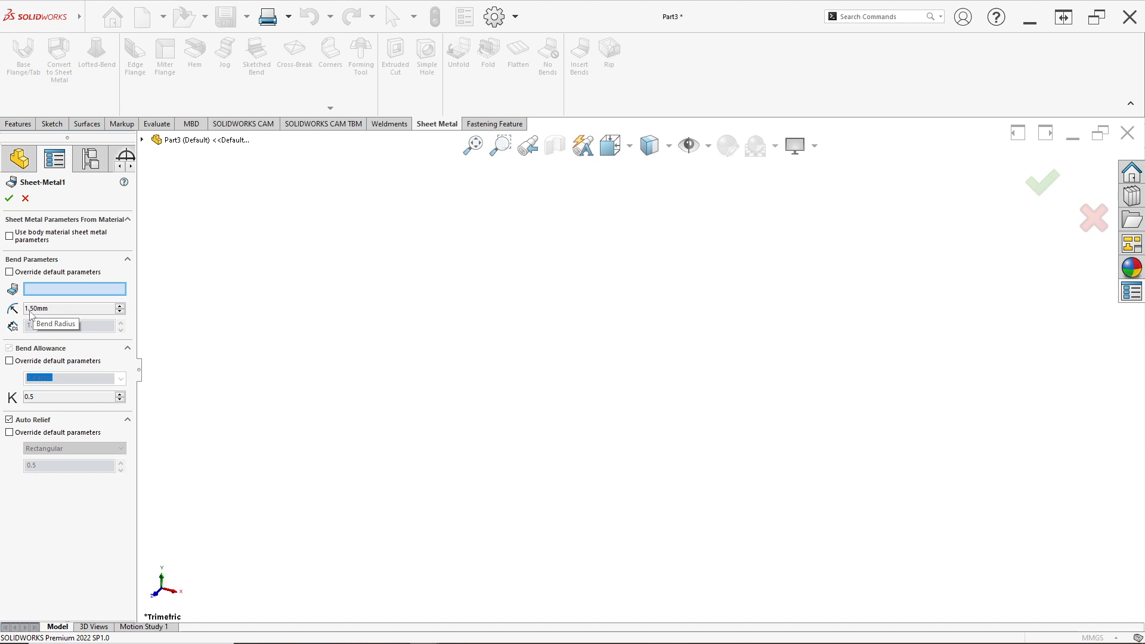
{"action": "left_click", "coordinate": [10, 273]}
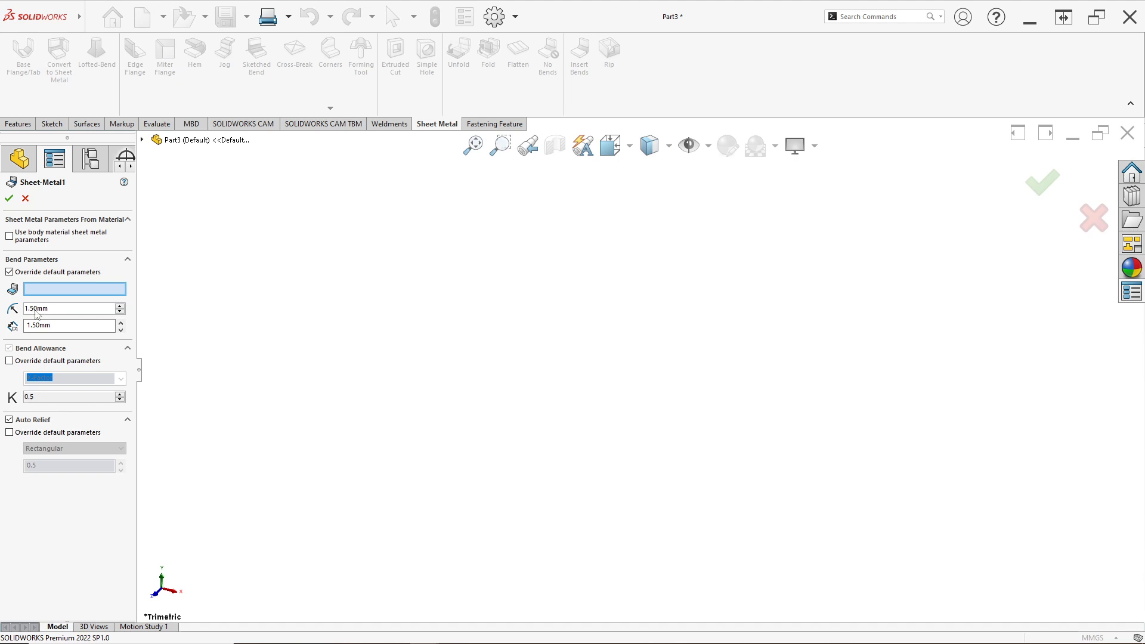
{"action": "left_click", "coordinate": [11, 273]}
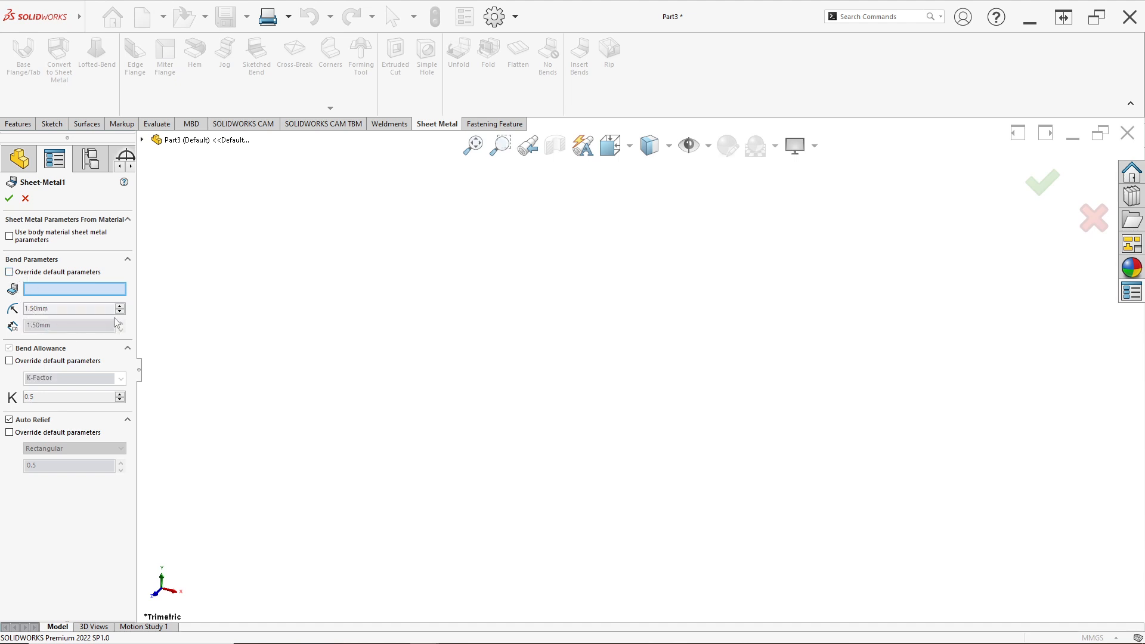
{"action": "left_click", "coordinate": [9, 198]}
{"action": "scroll", "coordinate": [499, 347], "scroll_direction": "down", "scroll_amount": 2}
{"action": "scroll", "coordinate": [494, 346], "scroll_direction": "up", "scroll_amount": 1}
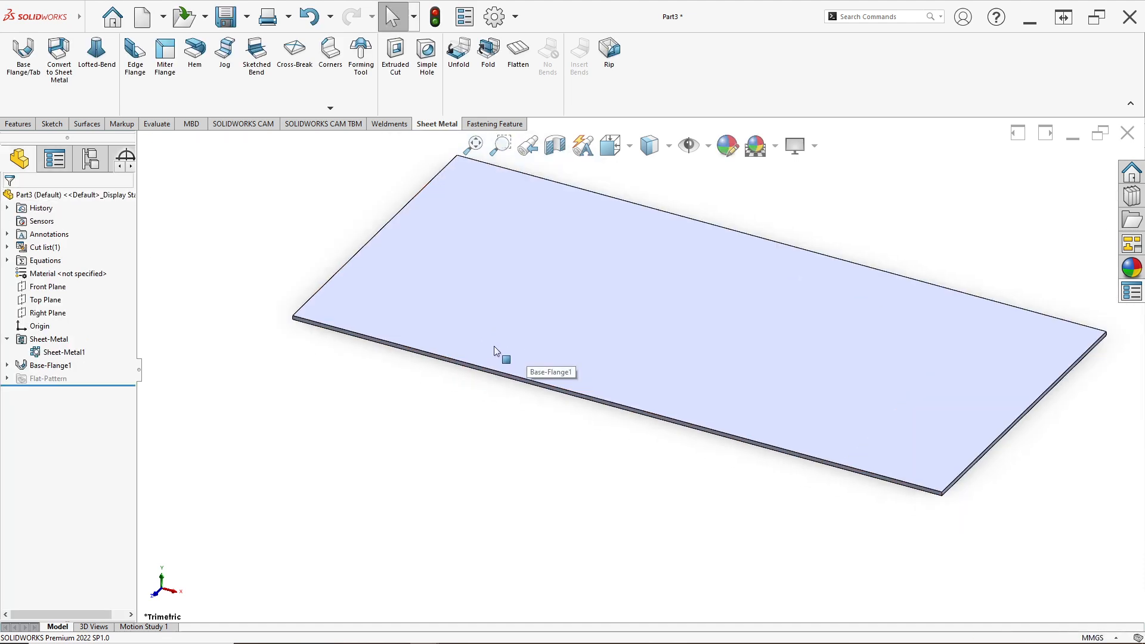
{"action": "scroll", "coordinate": [658, 293], "scroll_direction": "up", "scroll_amount": 1}
{"action": "scroll", "coordinate": [658, 293], "scroll_direction": "down", "scroll_amount": 2}
{"action": "scroll", "coordinate": [649, 314], "scroll_direction": "up", "scroll_amount": 1}
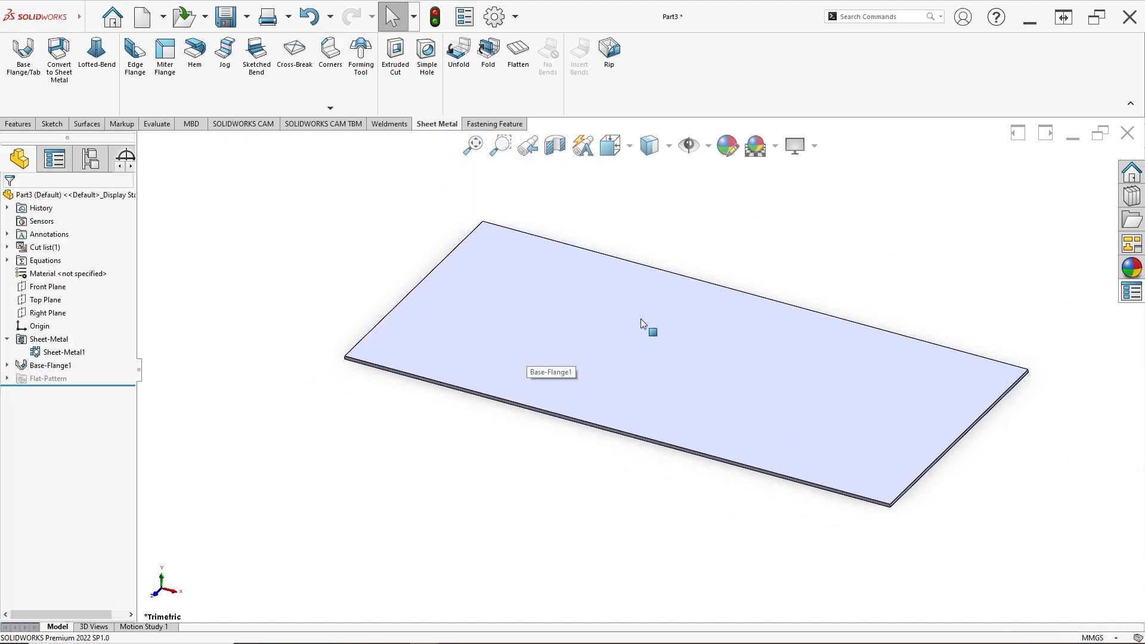
{"action": "scroll", "coordinate": [646, 328], "scroll_direction": "down", "scroll_amount": 1}
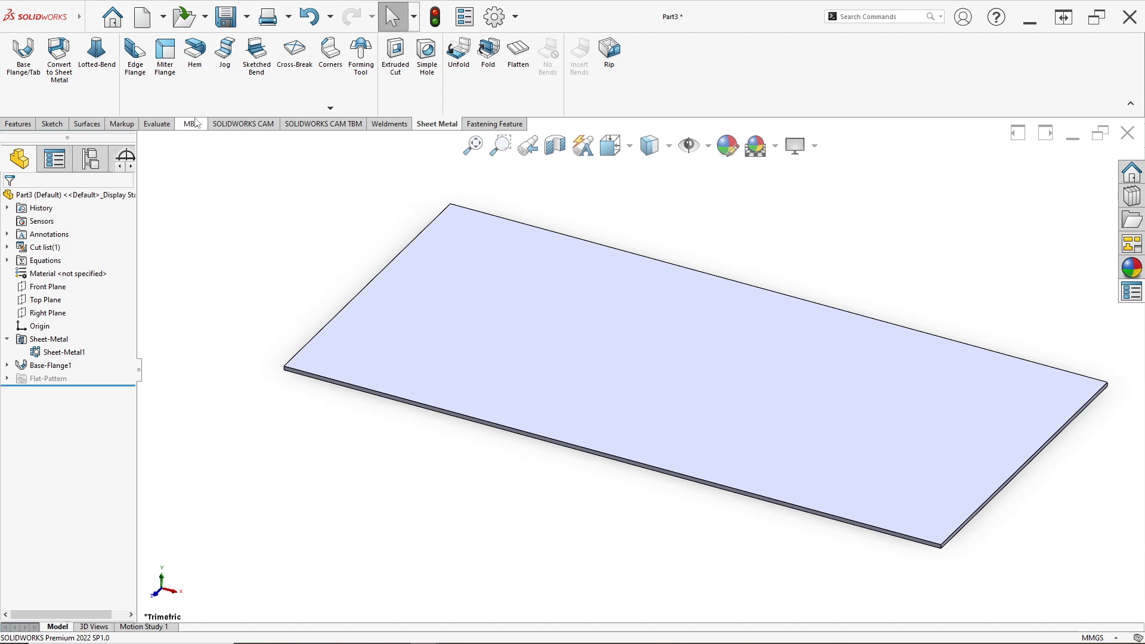
- Start an edge flange on one long edge of the base plate, pointing upward at 90 degrees
{"action": "left_click", "coordinate": [143, 103]}
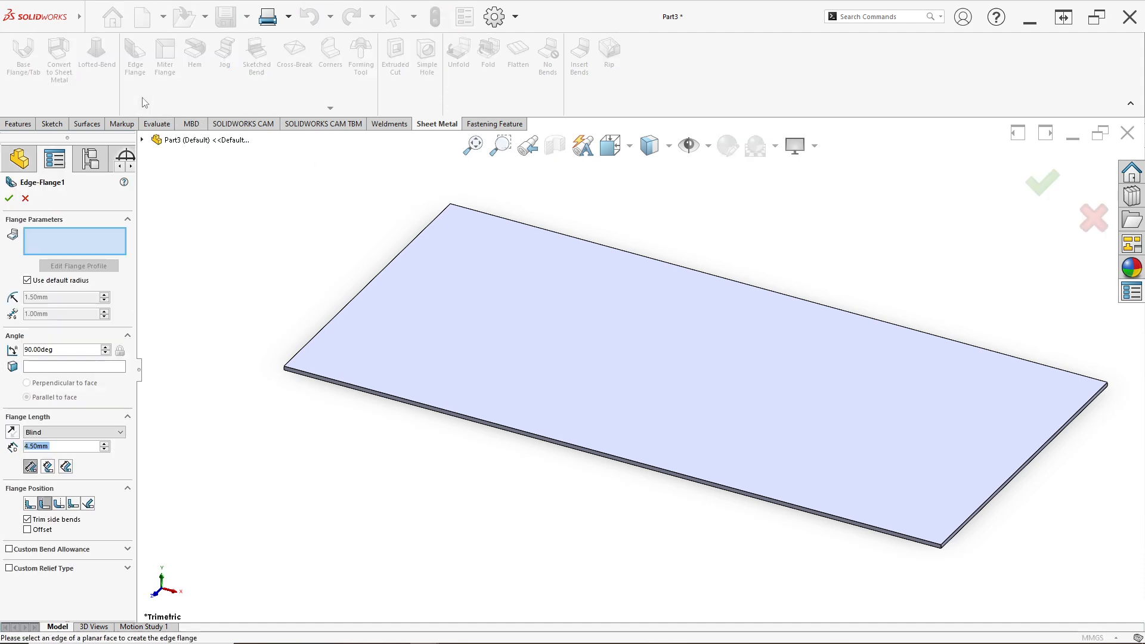
{"action": "scroll", "coordinate": [638, 357], "scroll_direction": "up", "scroll_amount": 1}
{"action": "scroll", "coordinate": [787, 348], "scroll_direction": "down", "scroll_amount": 1}
{"action": "scroll", "coordinate": [769, 351], "scroll_direction": "up", "scroll_amount": 1}
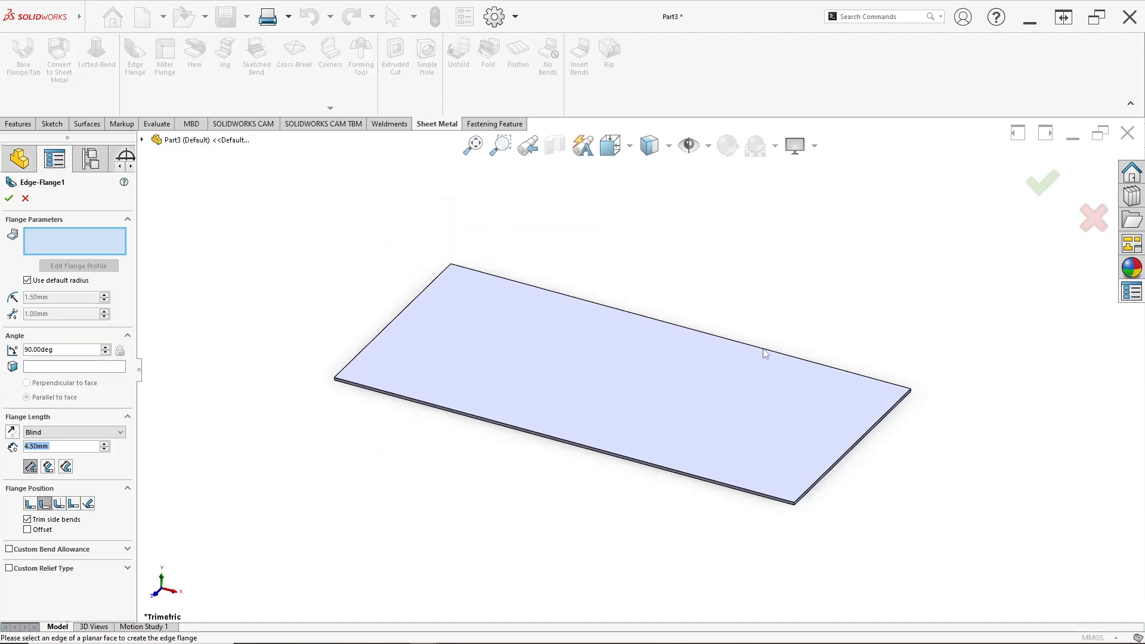
{"action": "scroll", "coordinate": [660, 371], "scroll_direction": "down", "scroll_amount": 1}
{"action": "scroll", "coordinate": [339, 382], "scroll_direction": "down", "scroll_amount": 1}
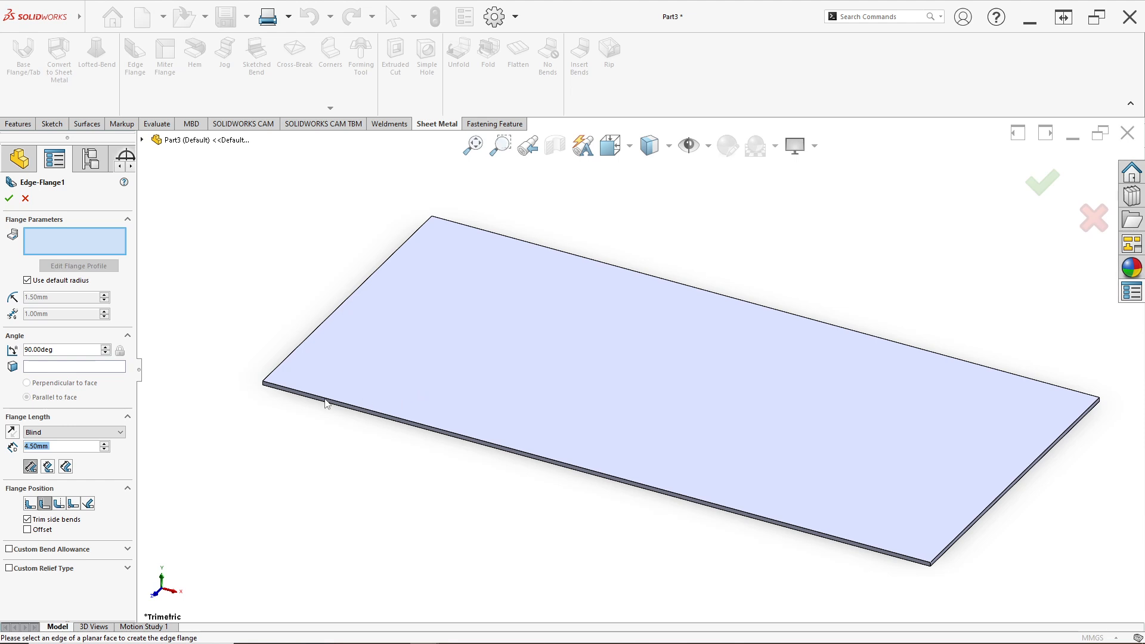
{"action": "left_click", "coordinate": [52, 241]}
{"action": "scroll", "coordinate": [452, 422], "scroll_direction": "down", "scroll_amount": 2}
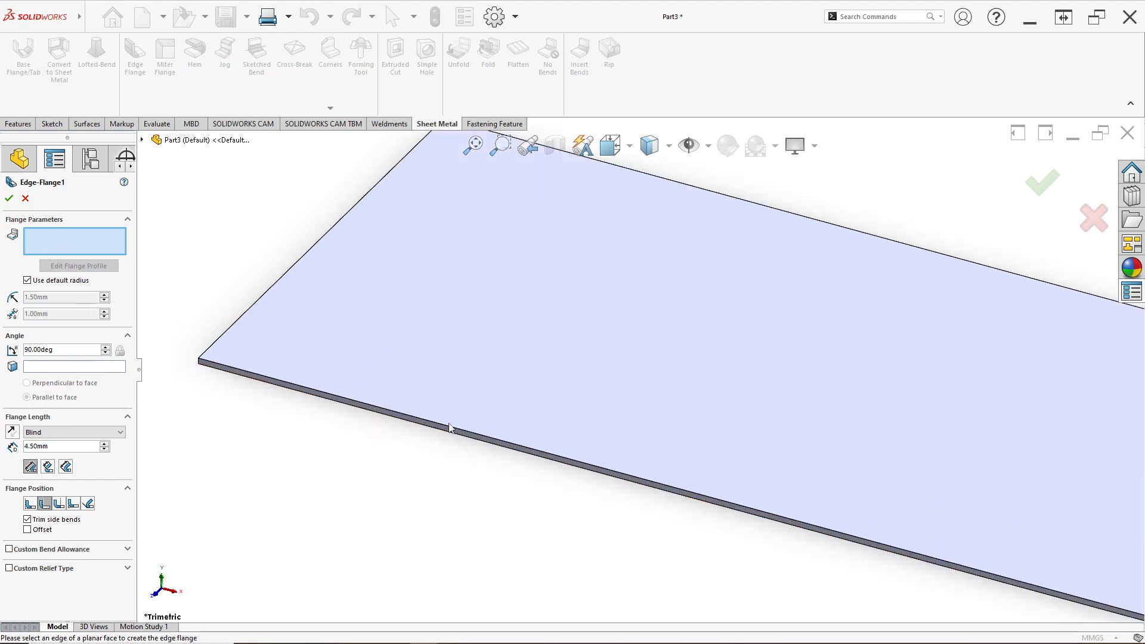
{"action": "left_click", "coordinate": [488, 440]}
{"action": "scroll", "coordinate": [484, 338], "scroll_direction": "up", "scroll_amount": 4}
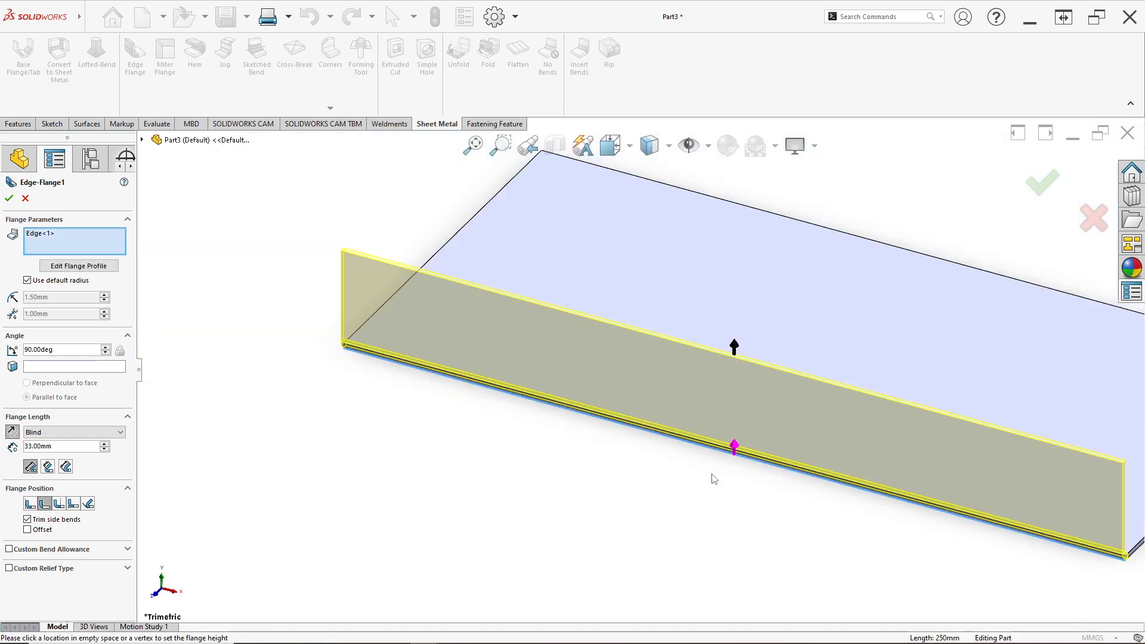
- Add the three remaining outer edges of the base plate to the edge flange so all four sides are included
{"action": "scroll", "coordinate": [826, 416], "scroll_direction": "down", "scroll_amount": 5}
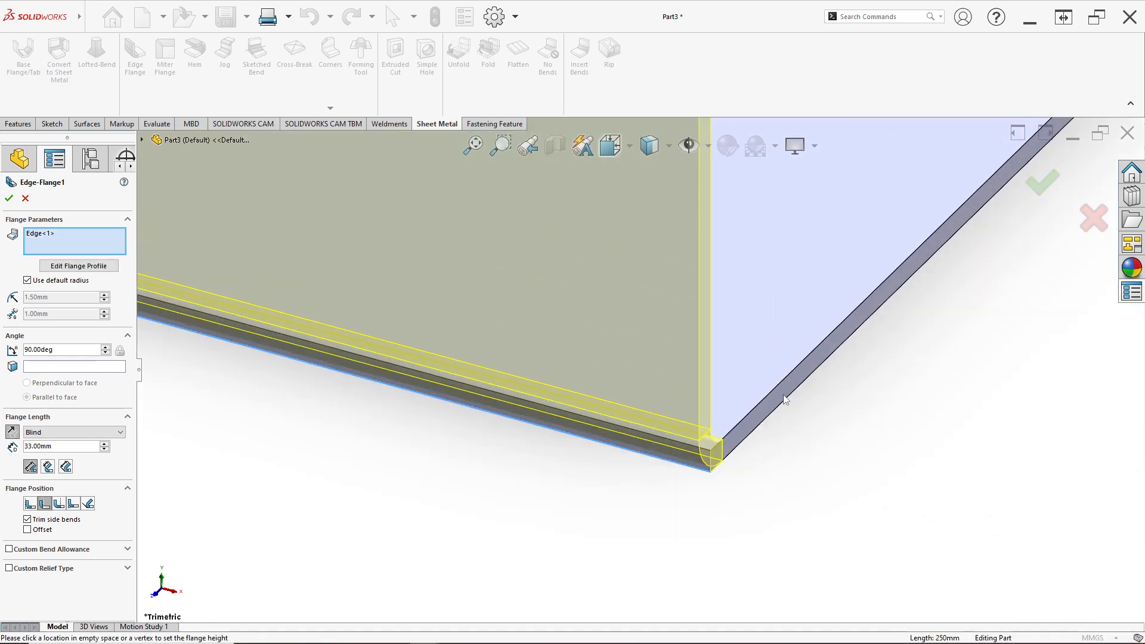
{"action": "left_click", "coordinate": [782, 378]}
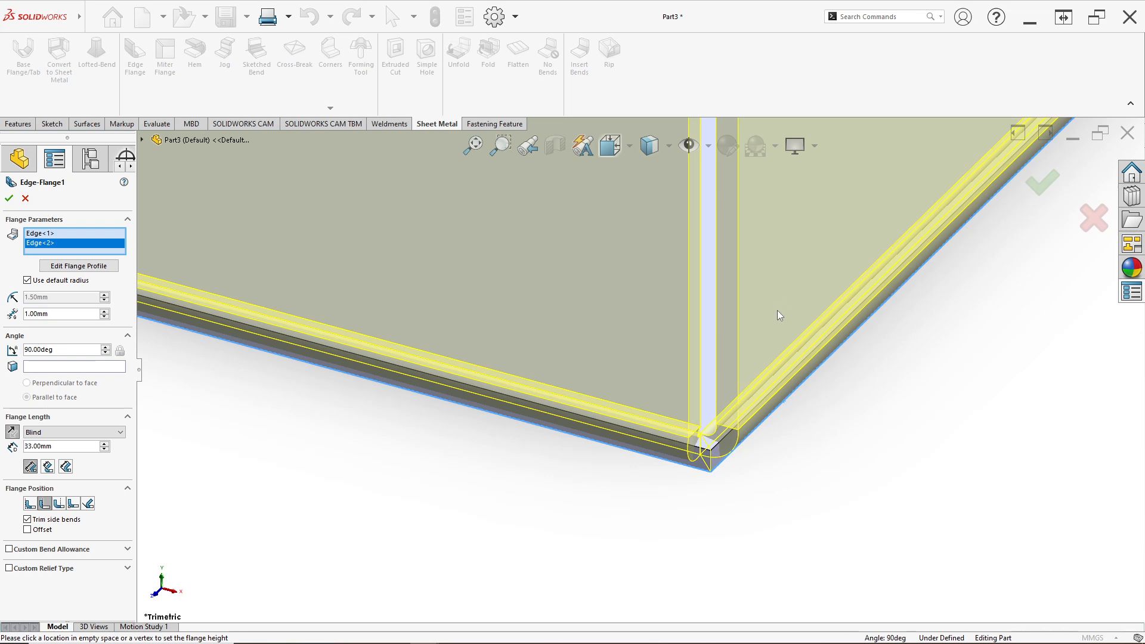
{"action": "scroll", "coordinate": [778, 316], "scroll_direction": "up", "scroll_amount": 5}
{"action": "middle_click_drag", "start_coordinate": [777, 332], "coordinate": [521, 396]}
{"action": "scroll", "coordinate": [491, 292], "scroll_direction": "down", "scroll_amount": 6}
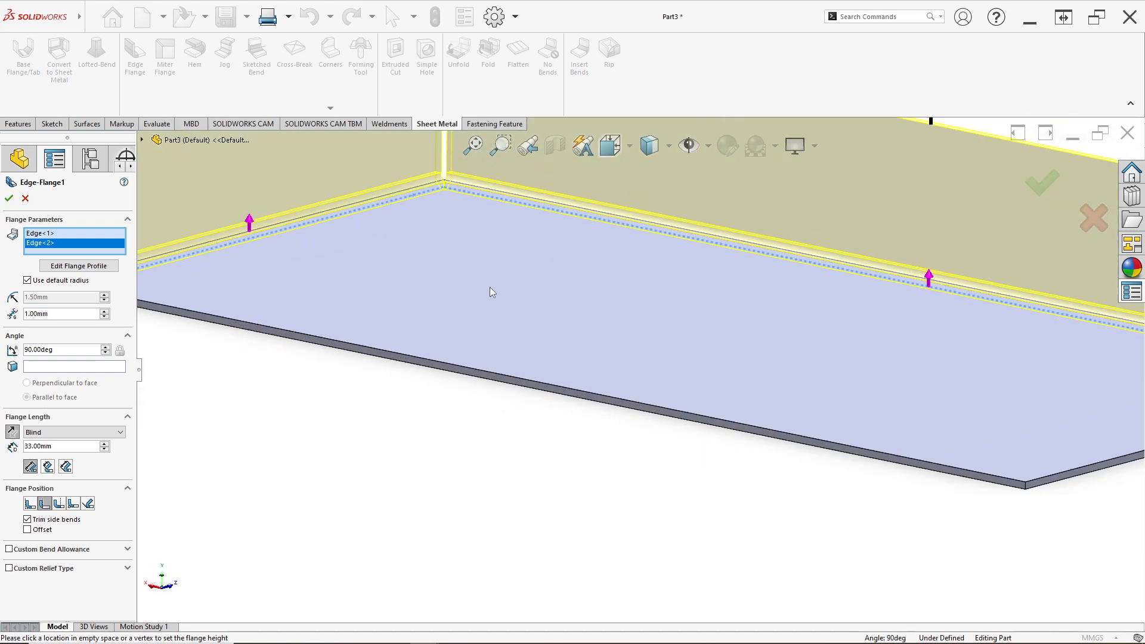
{"action": "scroll", "coordinate": [491, 292], "scroll_direction": "down", "scroll_amount": 1}
{"action": "left_click", "coordinate": [509, 408]}
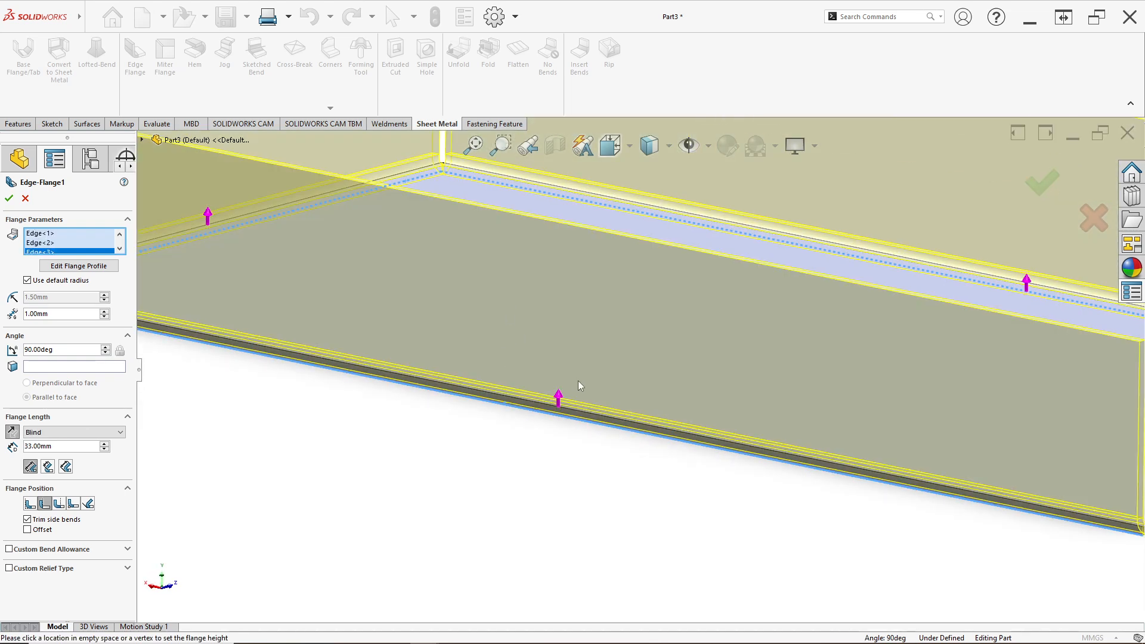
{"action": "scroll", "coordinate": [580, 385], "scroll_direction": "up", "scroll_amount": 5}
{"action": "scroll", "coordinate": [830, 447], "scroll_direction": "down", "scroll_amount": 6}
{"action": "left_click", "coordinate": [830, 456]}
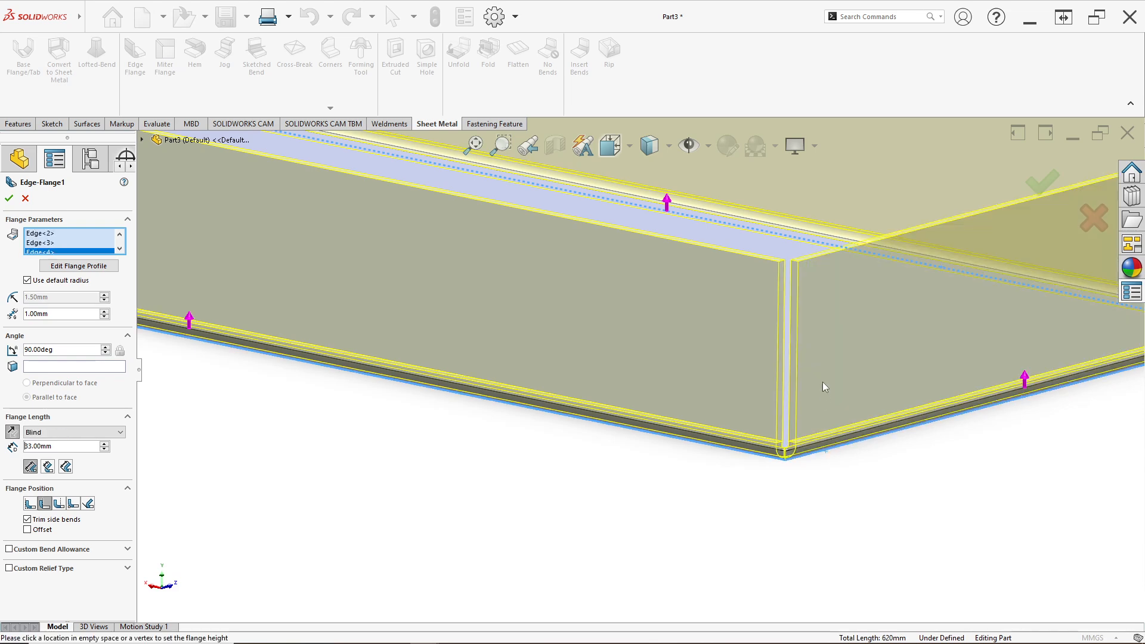
- Set the blind length of the four edge flanges to 80 mm
{"action": "scroll", "coordinate": [715, 316], "scroll_direction": "up", "scroll_amount": 5}
{"action": "middle_click_drag", "start_coordinate": [629, 295], "coordinate": [588, 332]}
{"action": "scroll", "coordinate": [586, 343], "scroll_direction": "down", "scroll_amount": 7}
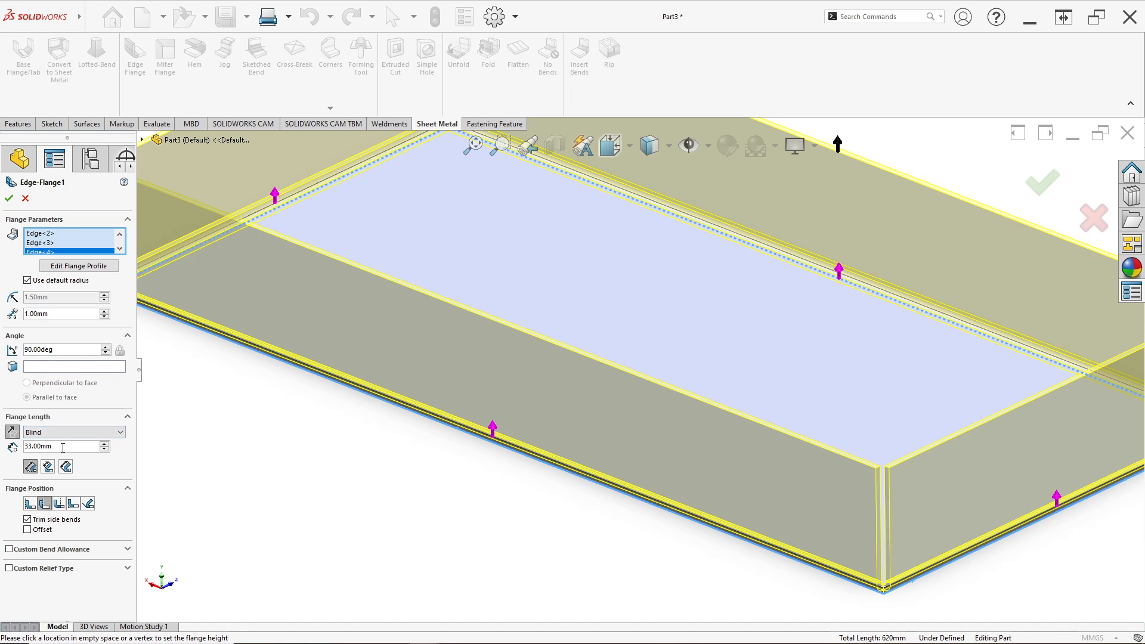
{"action": "left_click_drag", "start_coordinate": [67, 445], "coordinate": [25, 448]}
{"action": "type", "text": "80"}
{"action": "key", "text": "Return"}
{"action": "scroll", "coordinate": [575, 361], "scroll_direction": "up", "scroll_amount": 4}
{"action": "scroll", "coordinate": [637, 345], "scroll_direction": "up", "scroll_amount": 2}
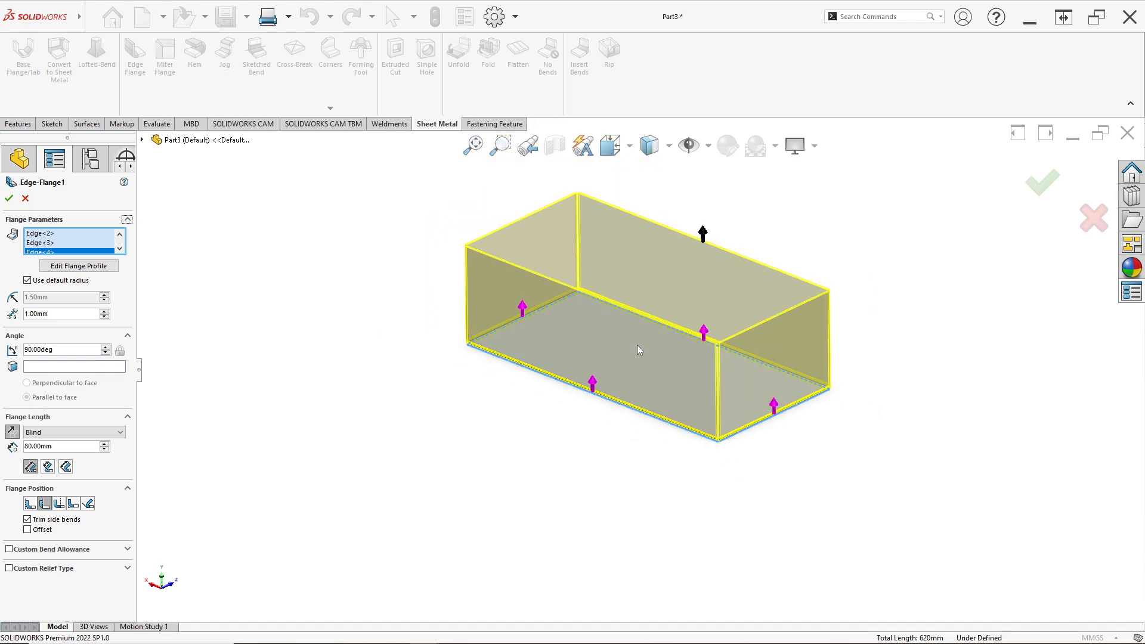
- Compare the Material Inside flange position along the long wall's bend and restore Material Outside
{"action": "scroll", "coordinate": [637, 345], "scroll_direction": "down", "scroll_amount": 2}
{"action": "middle_click_drag", "start_coordinate": [627, 349], "coordinate": [623, 363]}
{"action": "scroll", "coordinate": [622, 366], "scroll_direction": "up", "scroll_amount": 2}
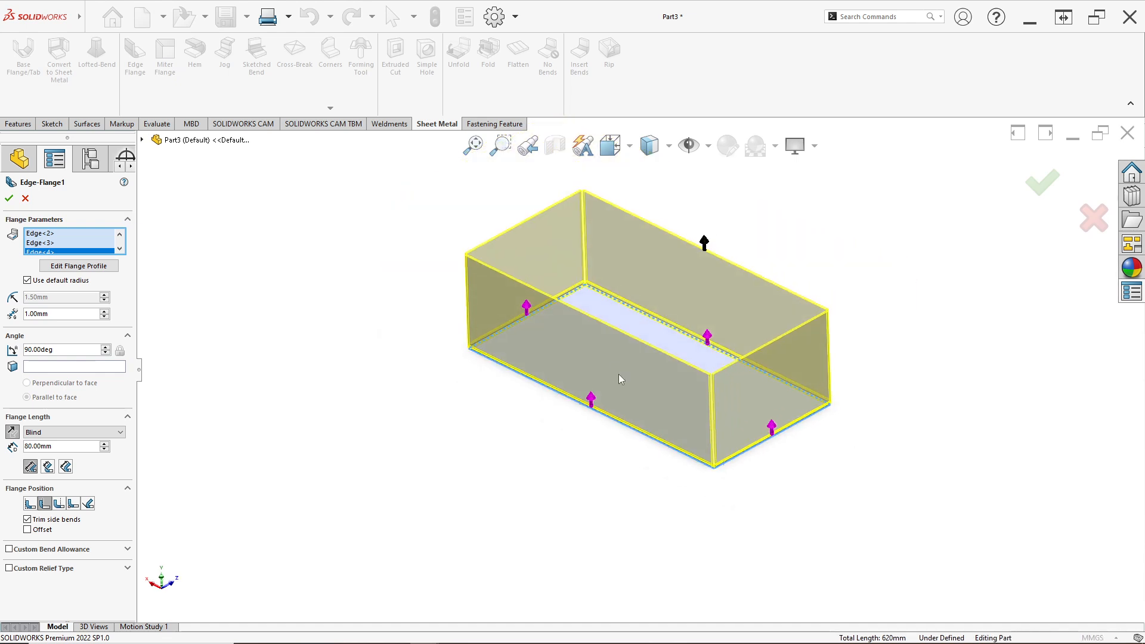
{"action": "scroll", "coordinate": [619, 373], "scroll_direction": "down", "scroll_amount": 1}
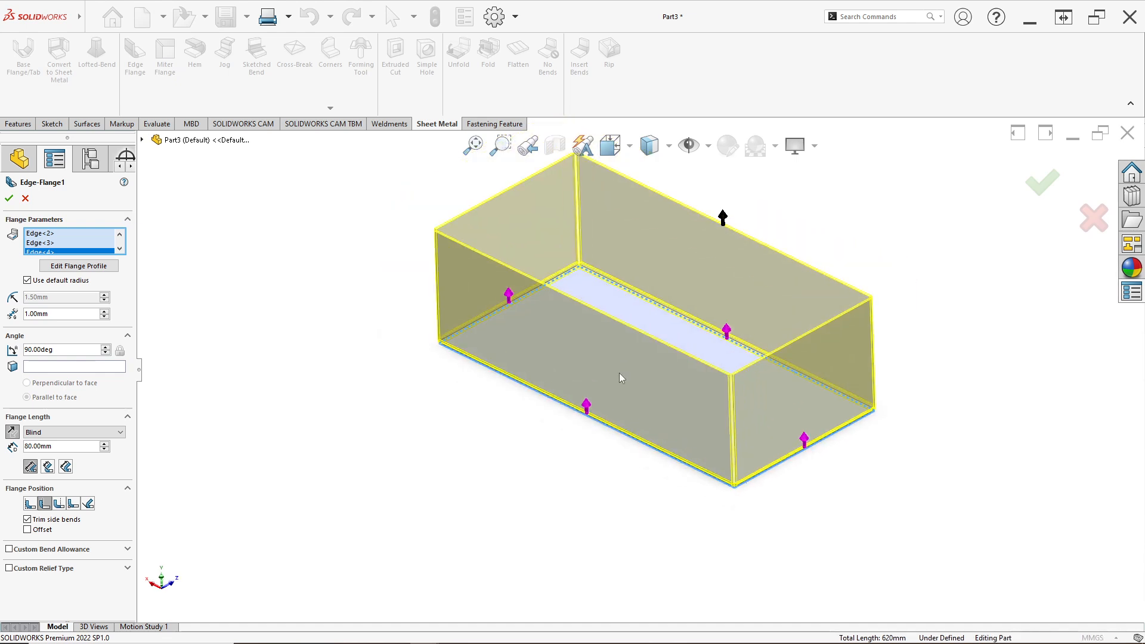
{"action": "scroll", "coordinate": [619, 374], "scroll_direction": "down", "scroll_amount": 1}
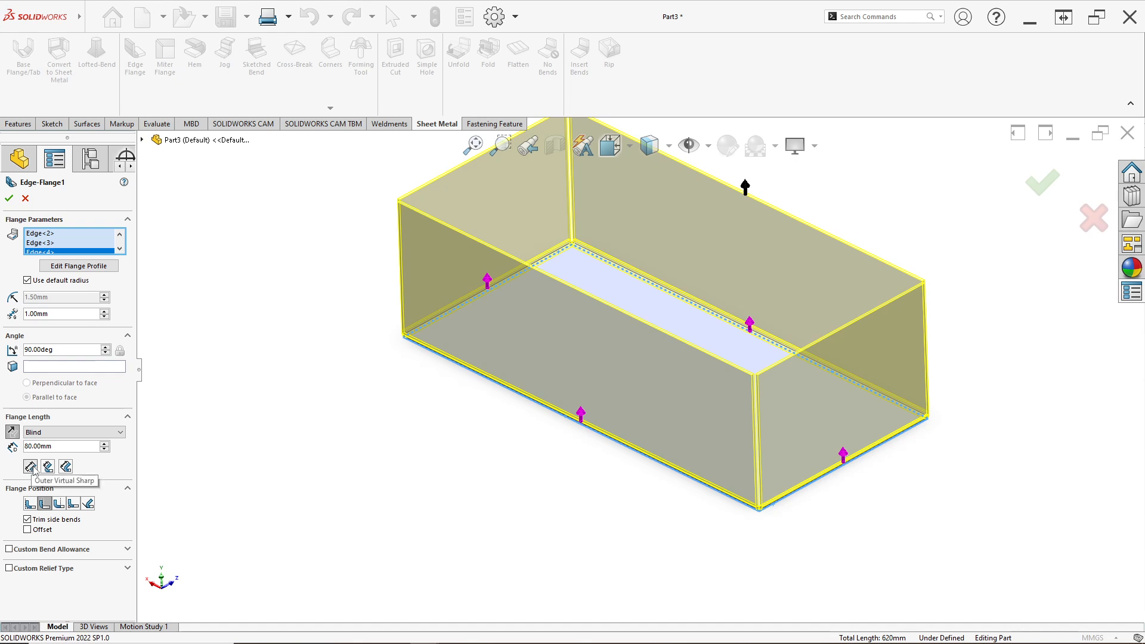
{"action": "scroll", "coordinate": [444, 433], "scroll_direction": "down", "scroll_amount": 1}
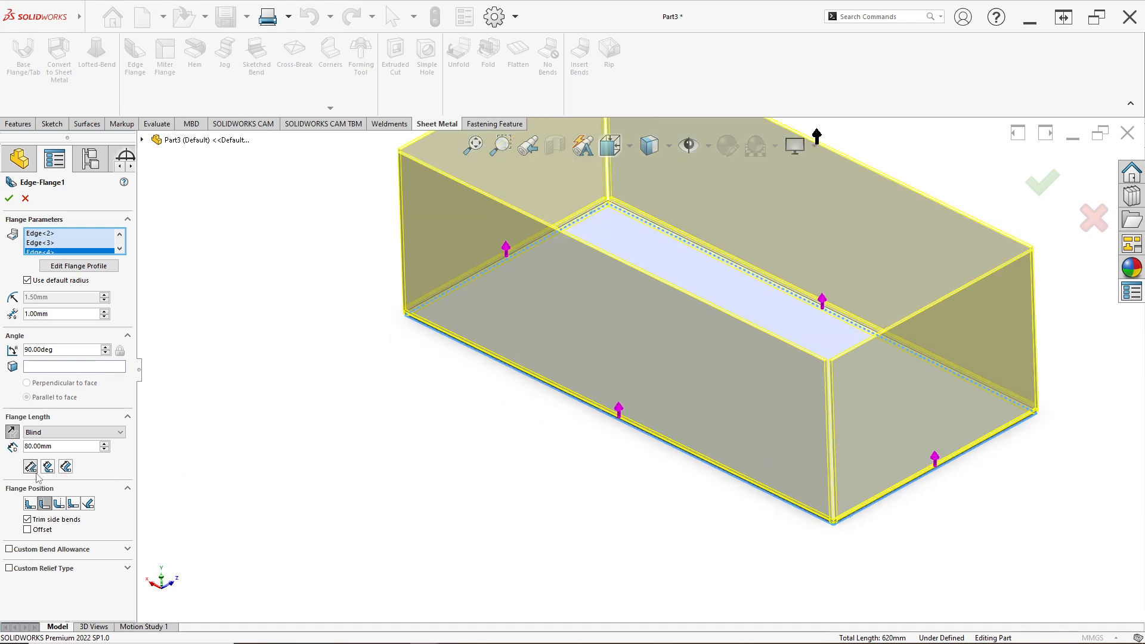
{"action": "scroll", "coordinate": [620, 426], "scroll_direction": "down", "scroll_amount": 5}
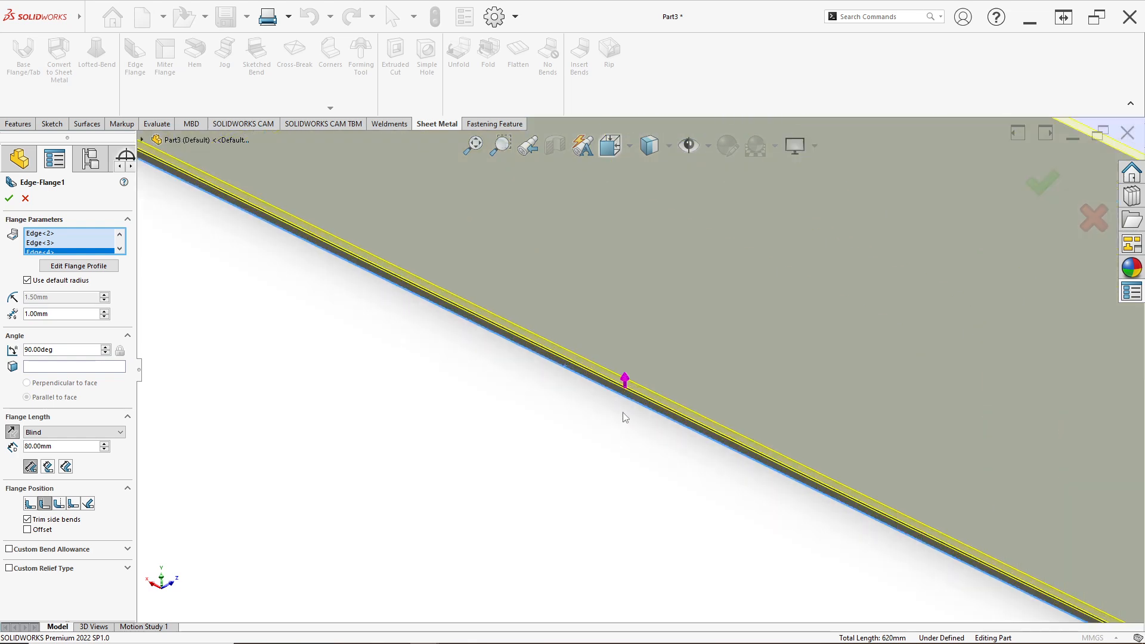
{"action": "left_click", "coordinate": [43, 504]}
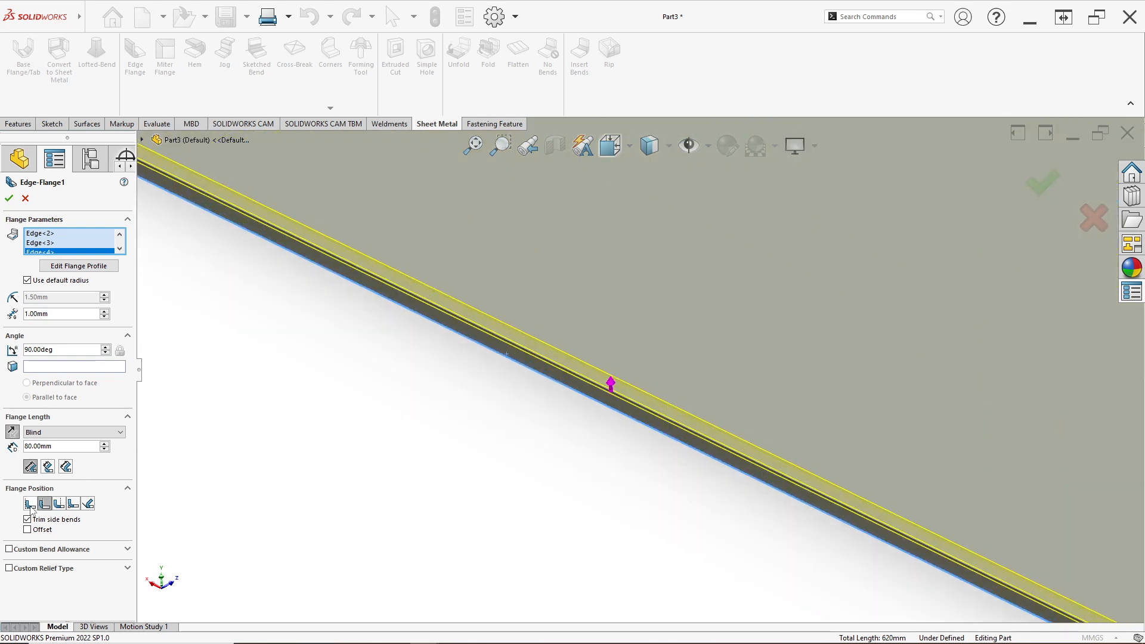
{"action": "left_click", "coordinate": [30, 503]}
{"action": "scroll", "coordinate": [673, 369], "scroll_direction": "down", "scroll_amount": 2}
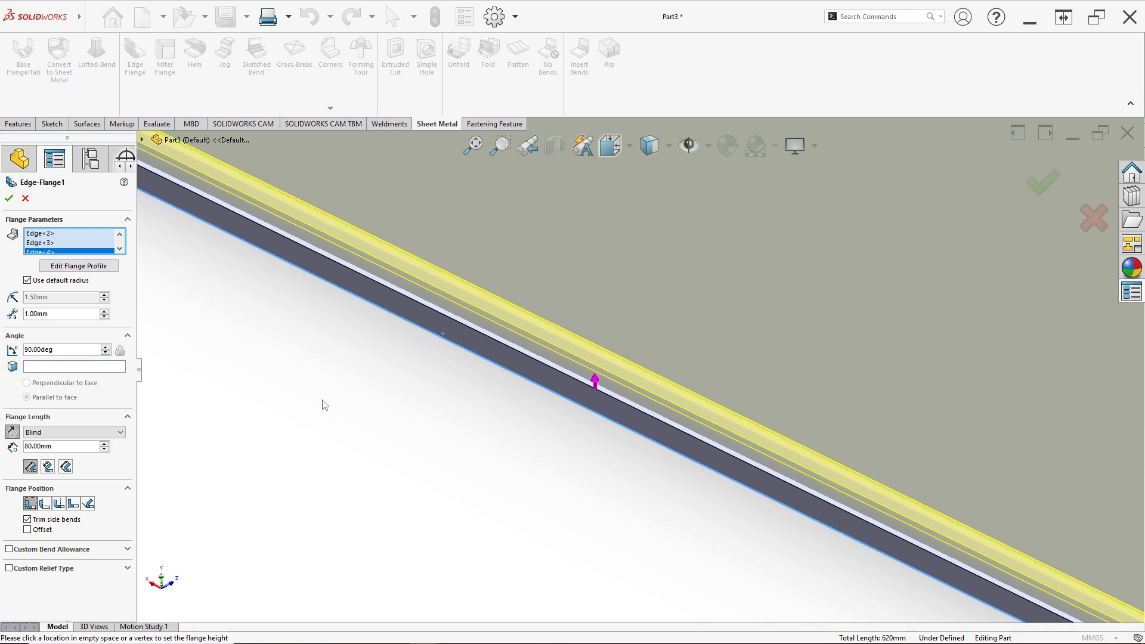
{"action": "left_click", "coordinate": [45, 504]}
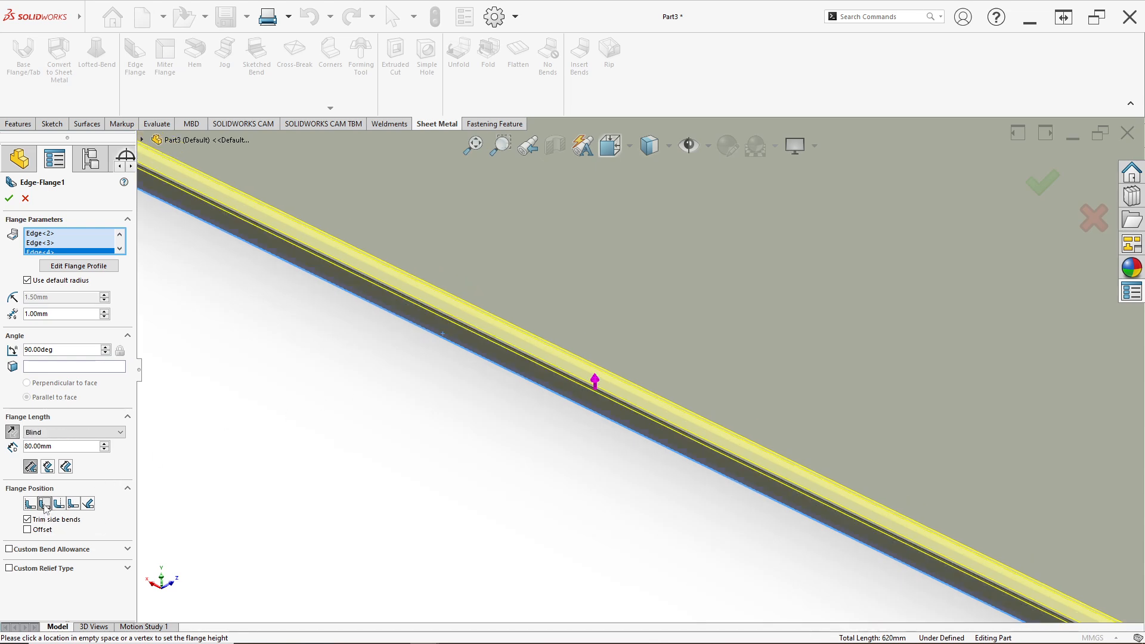
- Create the four-sided edge flange using the default bend radius and show the whole box
{"action": "scroll", "coordinate": [820, 344], "scroll_direction": "up", "scroll_amount": 7}
{"action": "scroll", "coordinate": [656, 344], "scroll_direction": "down", "scroll_amount": 3}
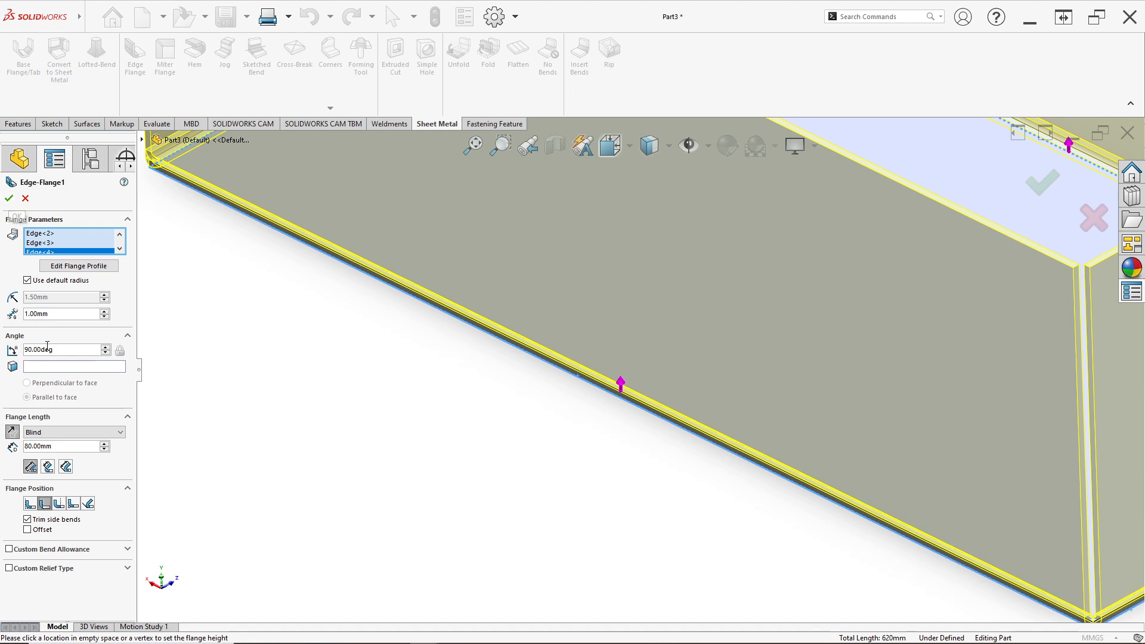
{"action": "left_click", "coordinate": [27, 280]}
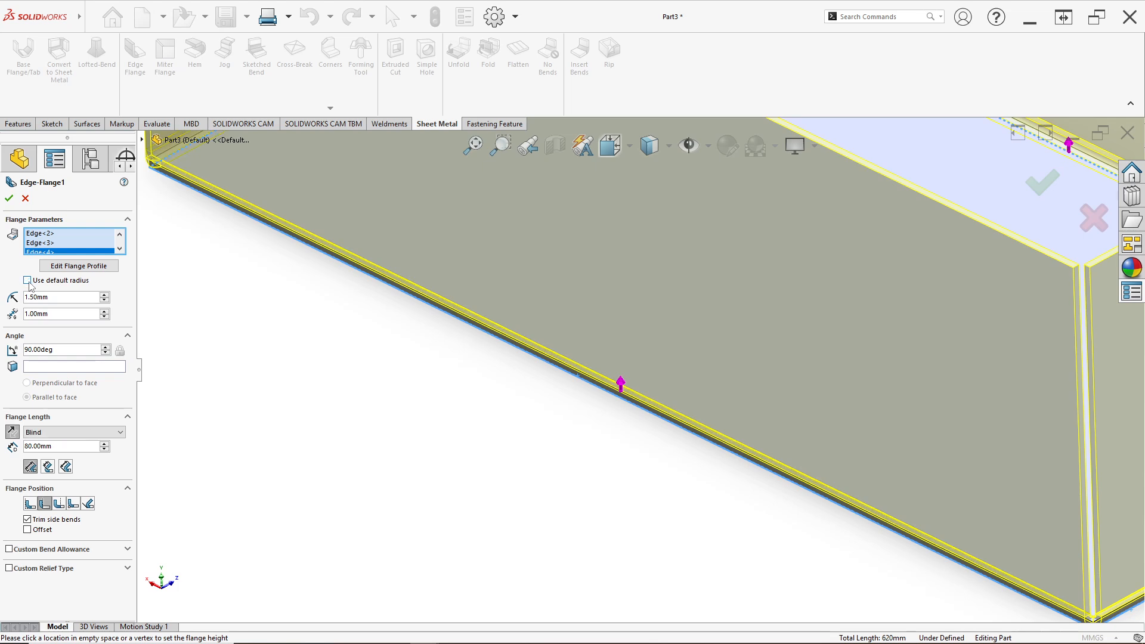
{"action": "left_click", "coordinate": [29, 284]}
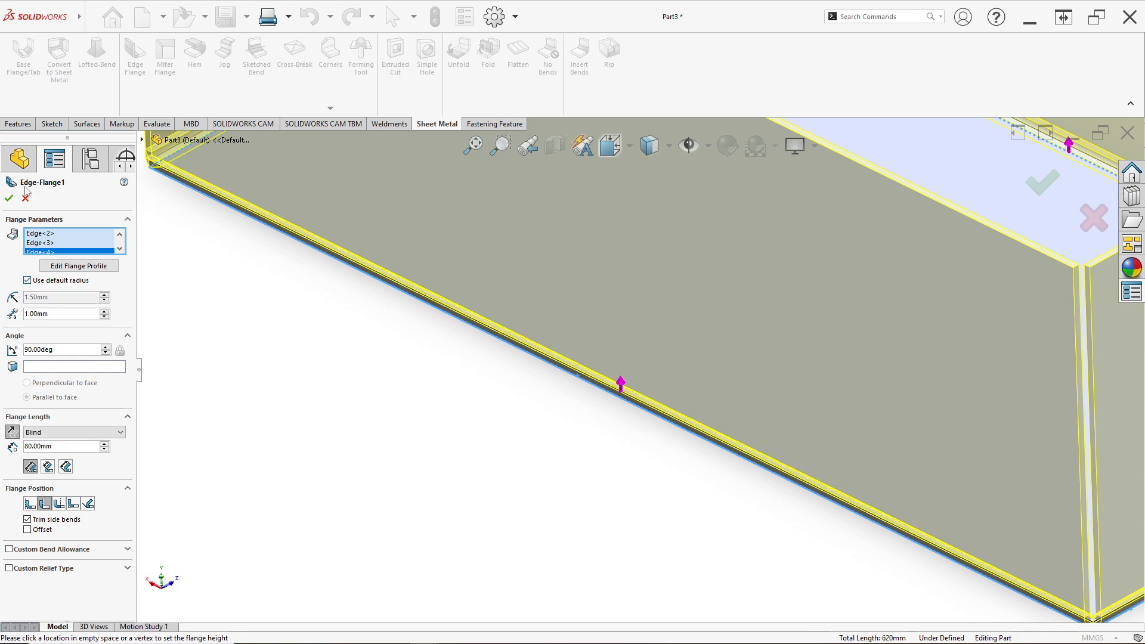
{"action": "left_click", "coordinate": [10, 200]}
{"action": "key", "text": "f"}
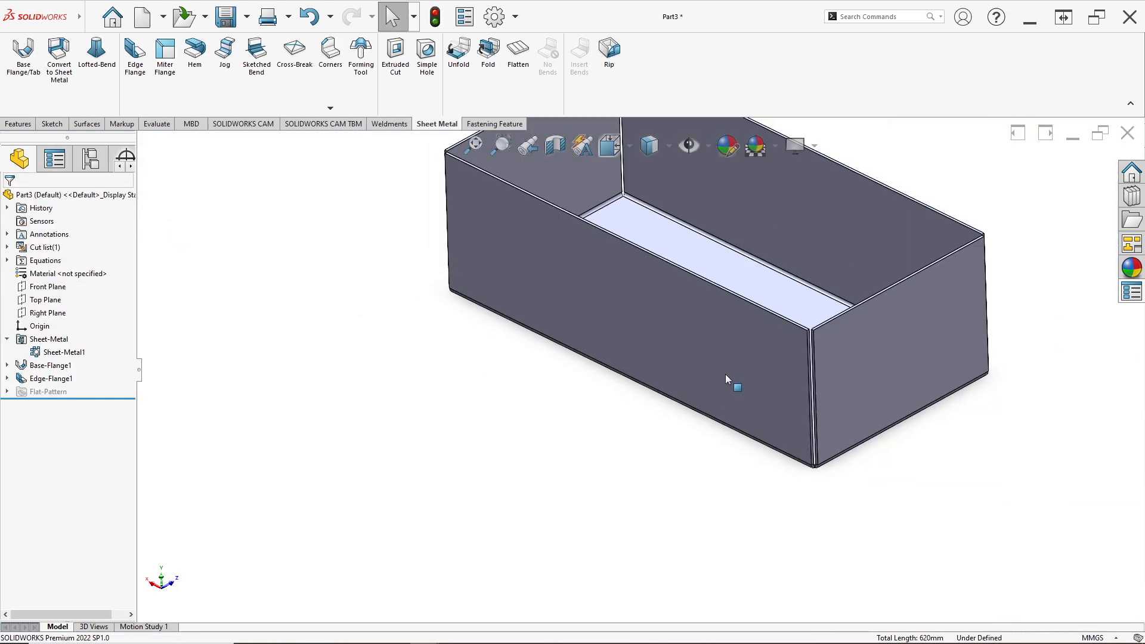
- Examine the open gap where the long and short walls meet at the box corner from several angles
{"action": "scroll", "coordinate": [713, 291], "scroll_direction": "down", "scroll_amount": 6}
{"action": "scroll", "coordinate": [667, 382], "scroll_direction": "up", "scroll_amount": 3}
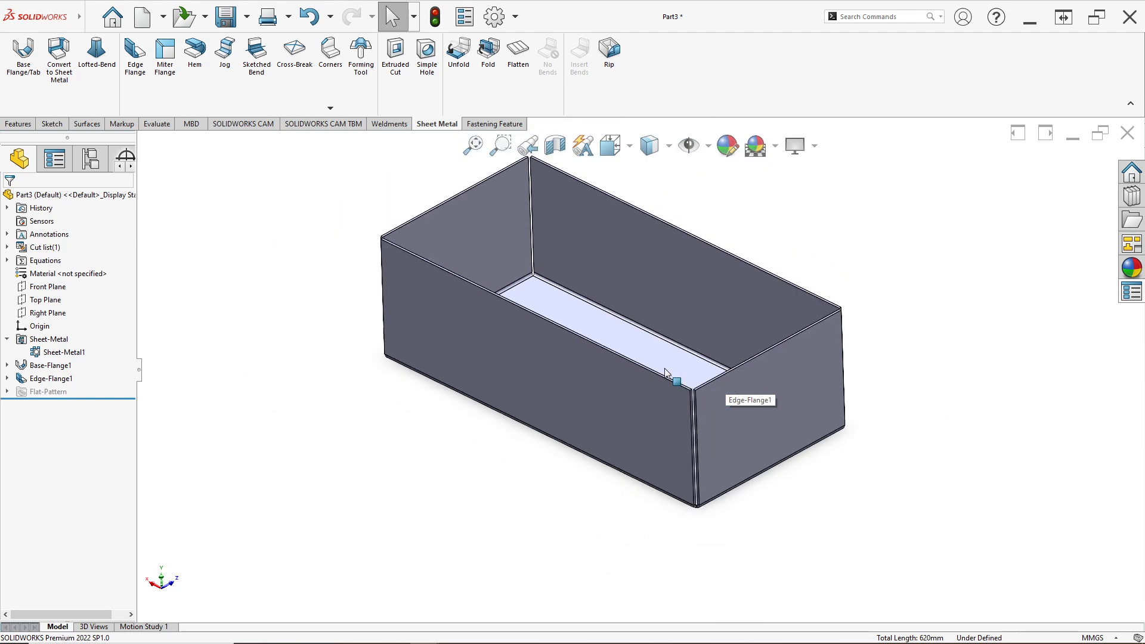
{"action": "middle_click_drag", "start_coordinate": [667, 382], "coordinate": [688, 311]}
{"action": "scroll", "coordinate": [692, 313], "scroll_direction": "down", "scroll_amount": 8}
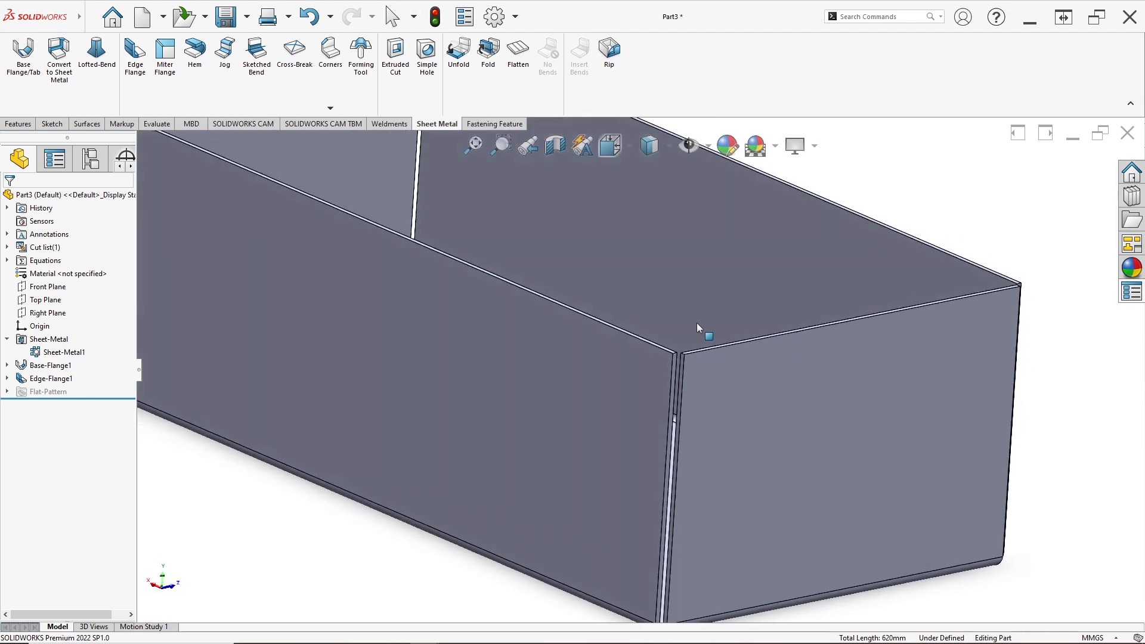
{"action": "middle_click_drag", "start_coordinate": [685, 378], "coordinate": [691, 382]}
{"action": "scroll", "coordinate": [692, 376], "scroll_direction": "down", "scroll_amount": 1}
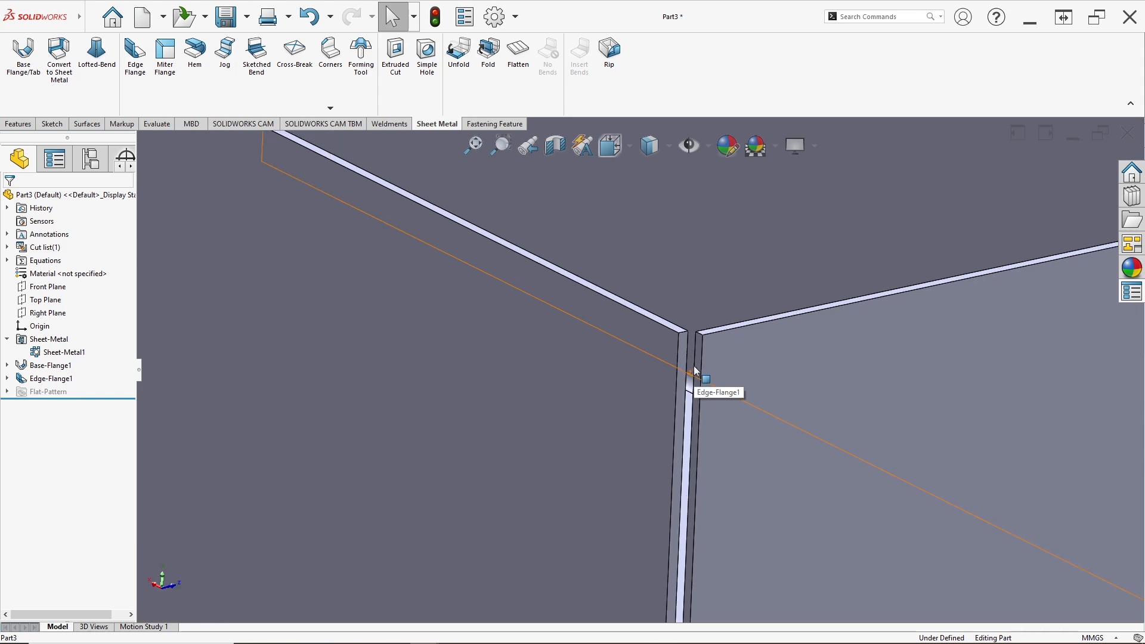
{"action": "scroll", "coordinate": [694, 367], "scroll_direction": "up", "scroll_amount": 5}
{"action": "middle_click_drag", "start_coordinate": [694, 367], "coordinate": [672, 364]}
{"action": "scroll", "coordinate": [671, 365], "scroll_direction": "down", "scroll_amount": 6}
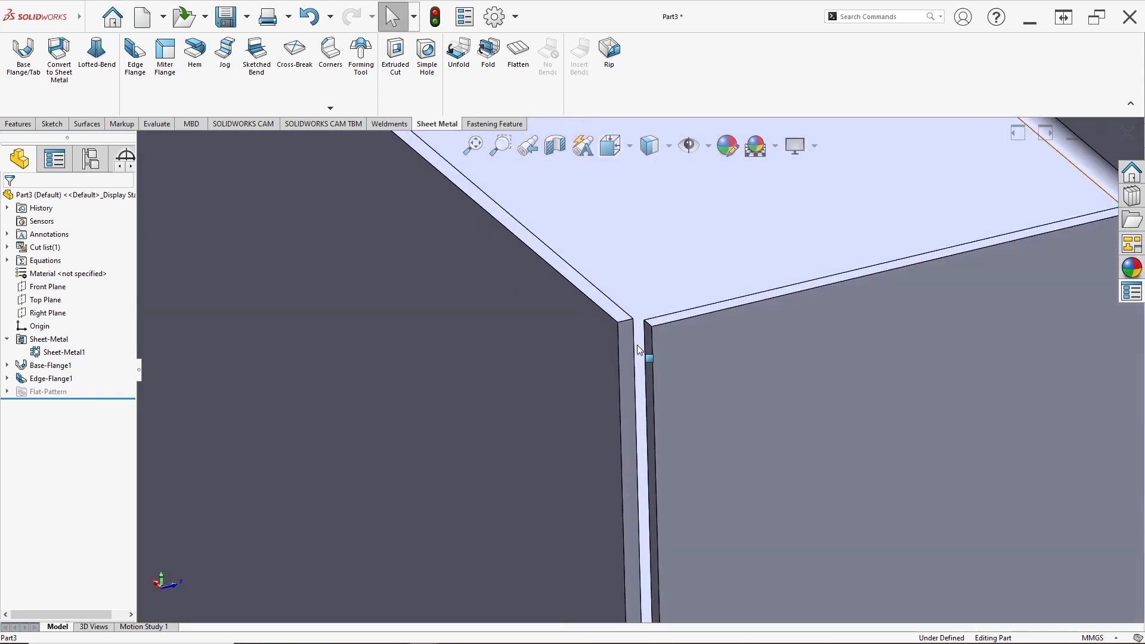
{"action": "scroll", "coordinate": [632, 342], "scroll_direction": "down", "scroll_amount": 6}
{"action": "scroll", "coordinate": [668, 342], "scroll_direction": "up", "scroll_amount": 3}
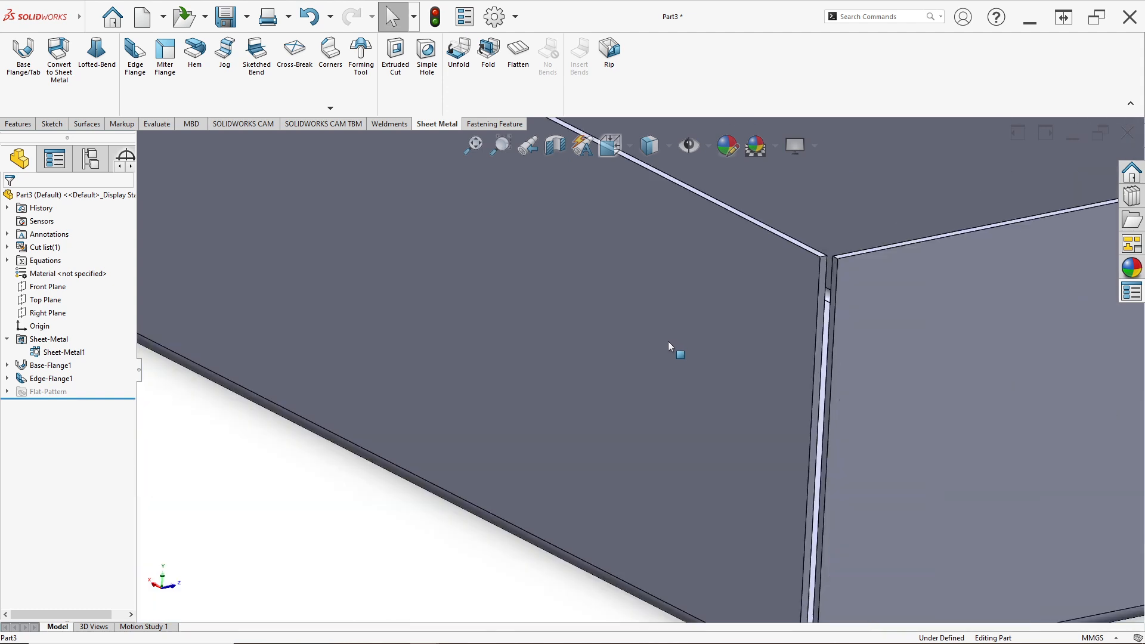
{"action": "middle_click_drag", "start_coordinate": [785, 314], "coordinate": [688, 352]}
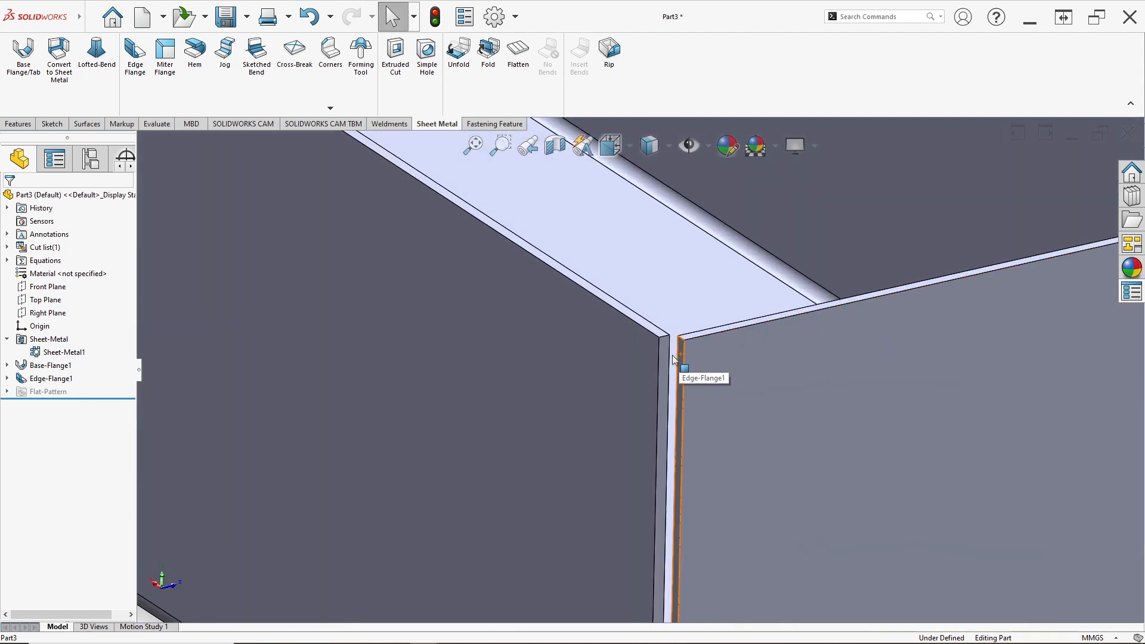
- Start a Closed Corner and select the long wall's end face at the first open corner as the face to extend
{"action": "left_click", "coordinate": [335, 111]}
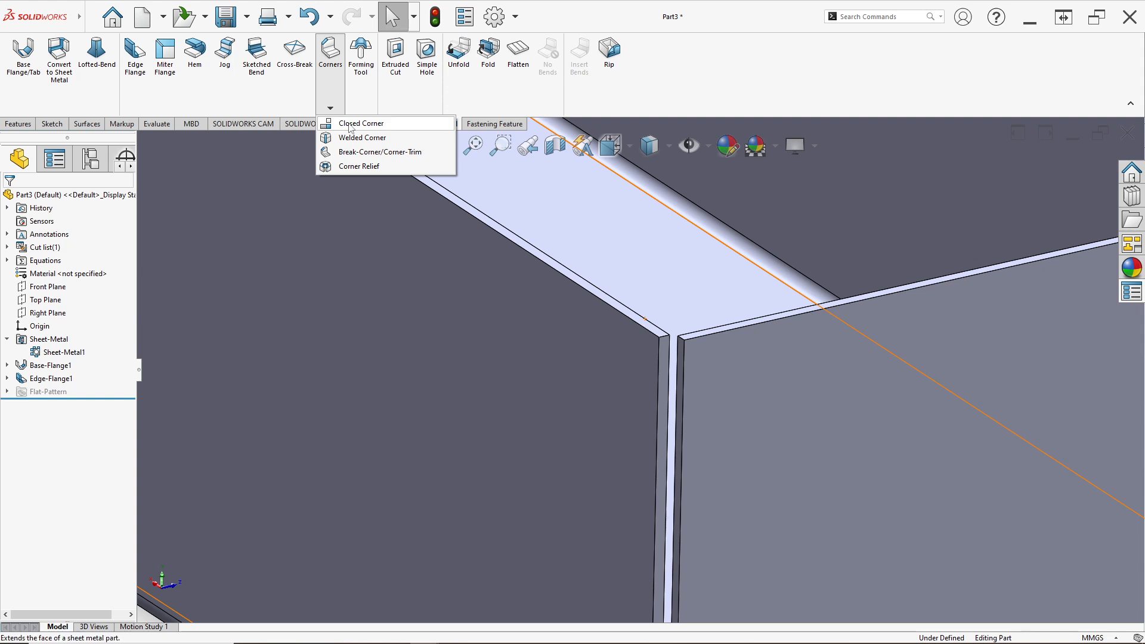
{"action": "left_click", "coordinate": [352, 124]}
{"action": "scroll", "coordinate": [703, 329], "scroll_direction": "up", "scroll_amount": 5}
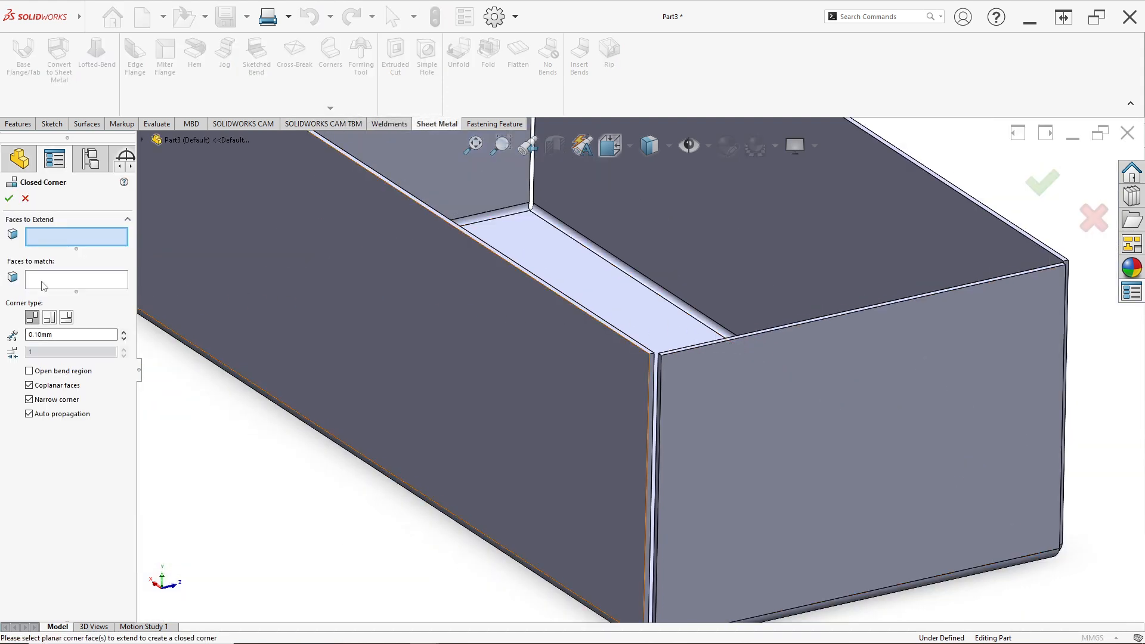
{"action": "scroll", "coordinate": [623, 369], "scroll_direction": "down", "scroll_amount": 4}
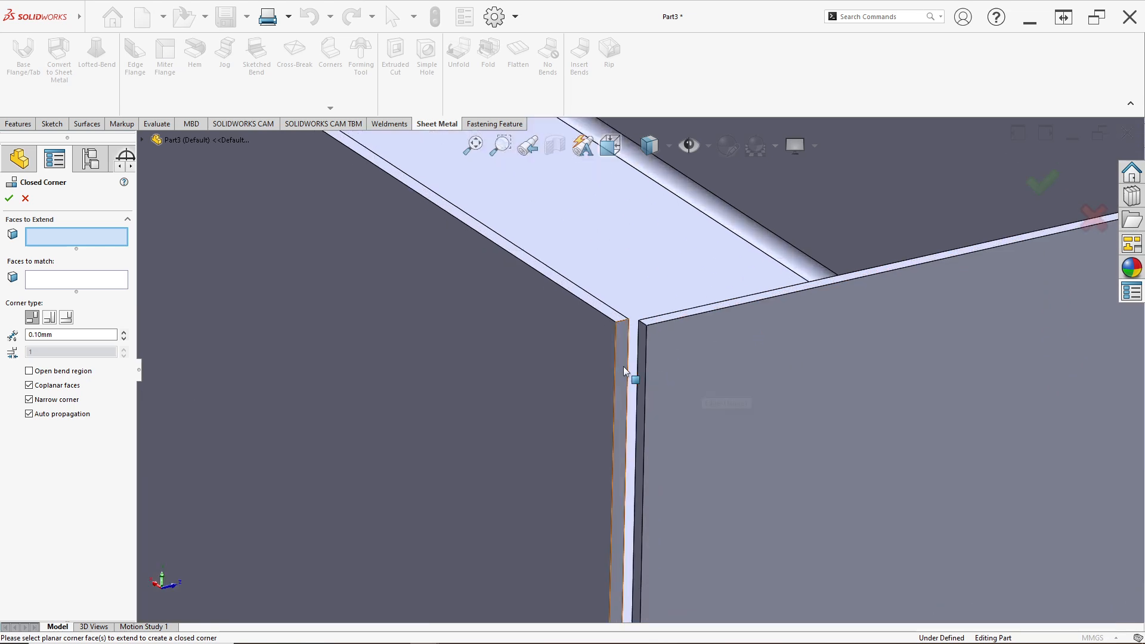
{"action": "left_click", "coordinate": [623, 346]}
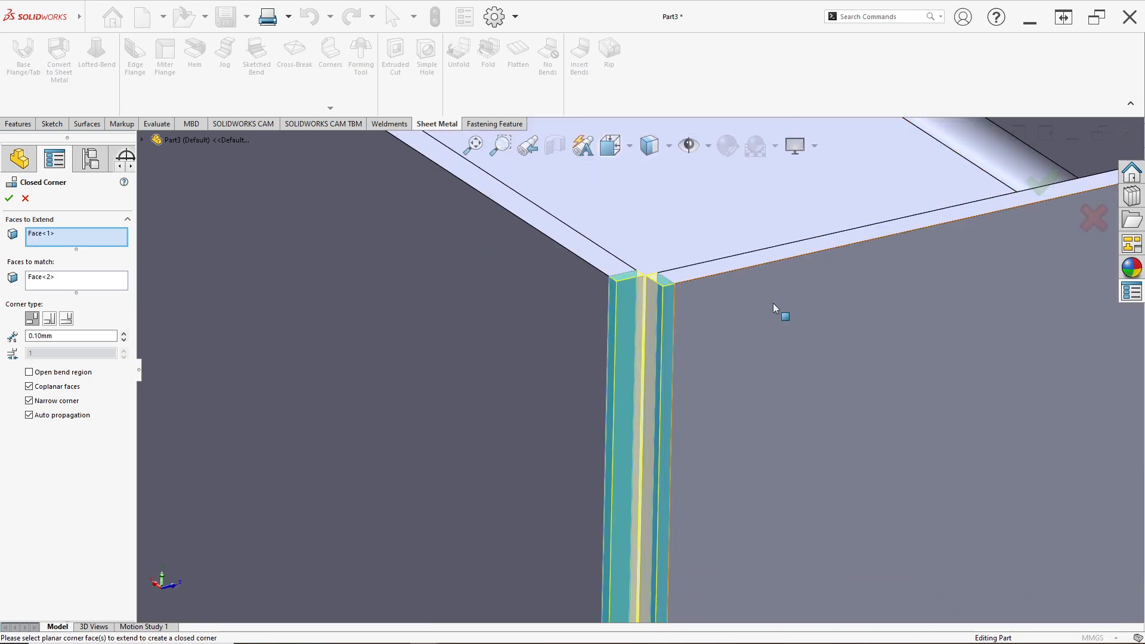
- Add the wall end face at a second box corner to the faces to extend
{"action": "scroll", "coordinate": [640, 369], "scroll_direction": "up", "scroll_amount": 6}
{"action": "scroll", "coordinate": [456, 271], "scroll_direction": "up", "scroll_amount": 1}
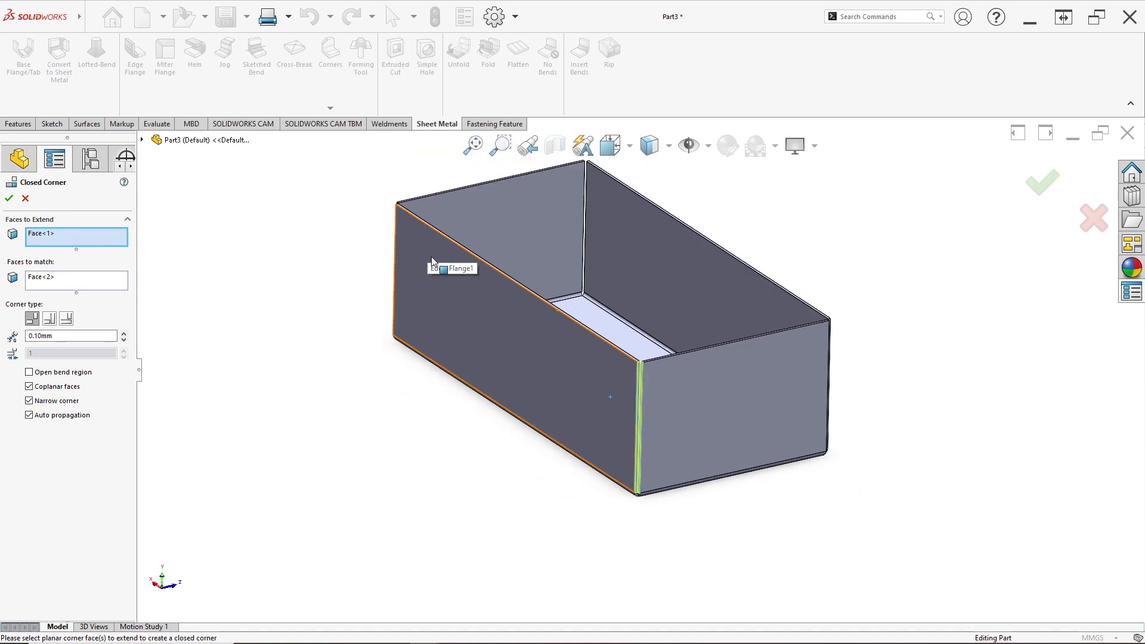
{"action": "middle_click_drag", "start_coordinate": [432, 258], "coordinate": [536, 280]}
{"action": "scroll", "coordinate": [411, 296], "scroll_direction": "down", "scroll_amount": 7}
{"action": "scroll", "coordinate": [709, 352], "scroll_direction": "down", "scroll_amount": 4}
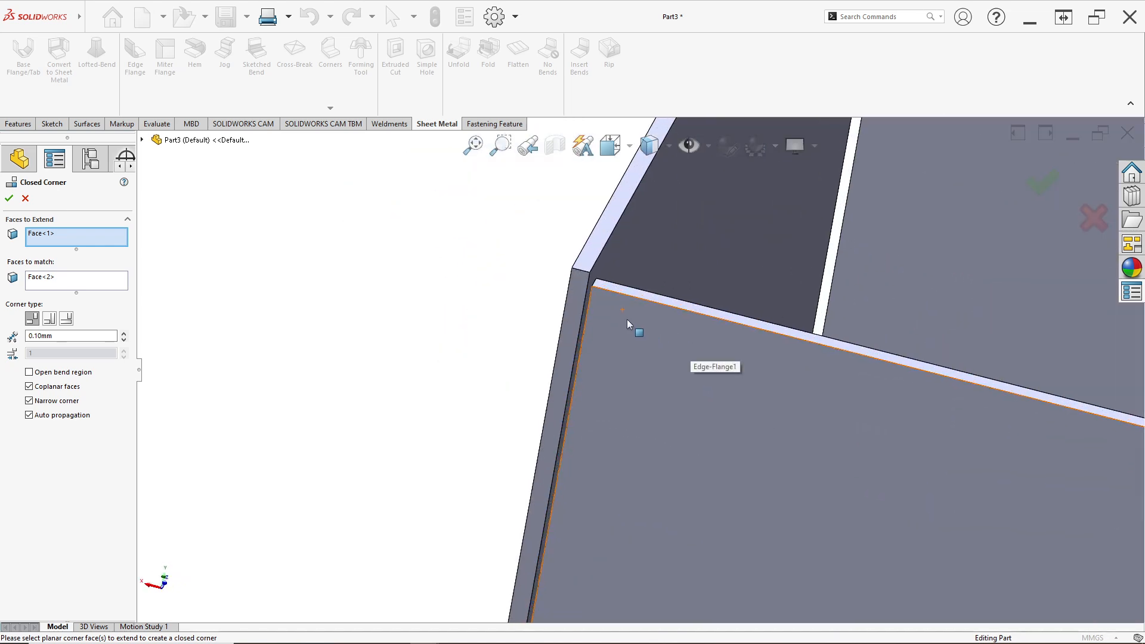
{"action": "left_click", "coordinate": [613, 306]}
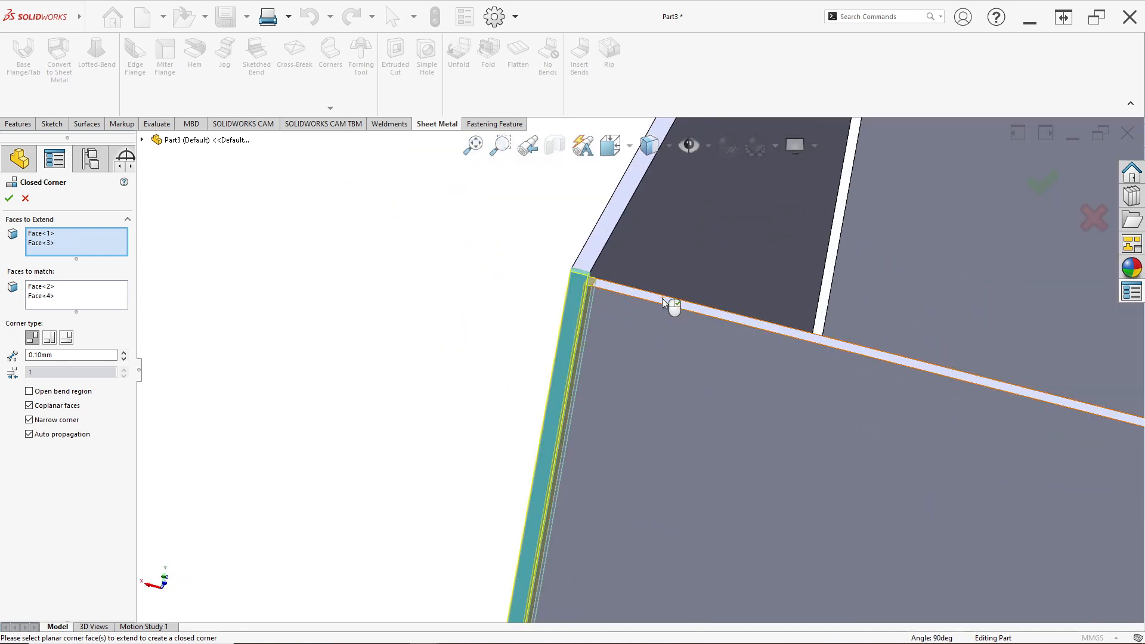
- Add the wall end faces at the remaining two box corners to the closed corner's faces to extend
{"action": "scroll", "coordinate": [662, 298], "scroll_direction": "up", "scroll_amount": 8}
{"action": "scroll", "coordinate": [771, 403], "scroll_direction": "down", "scroll_amount": 8}
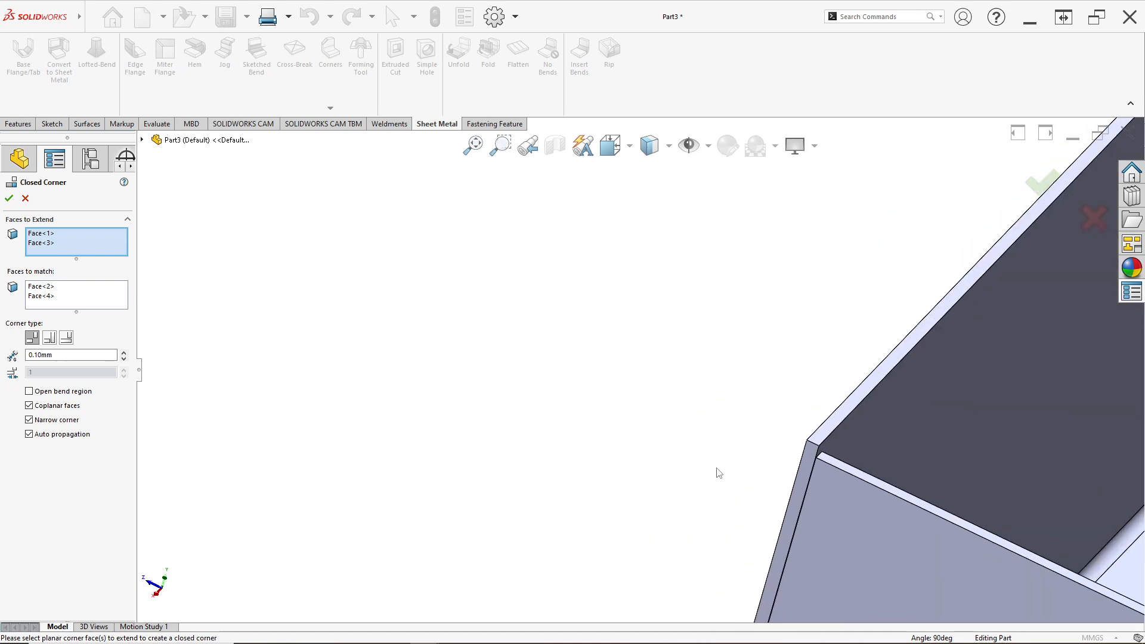
{"action": "left_click", "coordinate": [752, 405]}
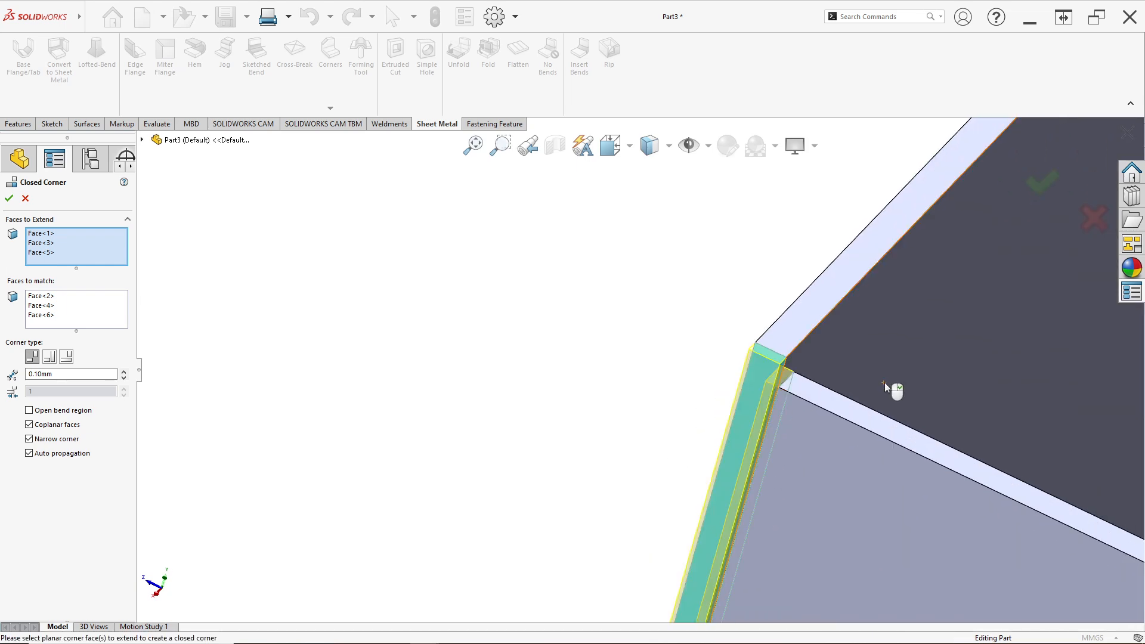
{"action": "scroll", "coordinate": [892, 369], "scroll_direction": "up", "scroll_amount": 8}
{"action": "middle_click_drag", "start_coordinate": [850, 294], "coordinate": [884, 350]}
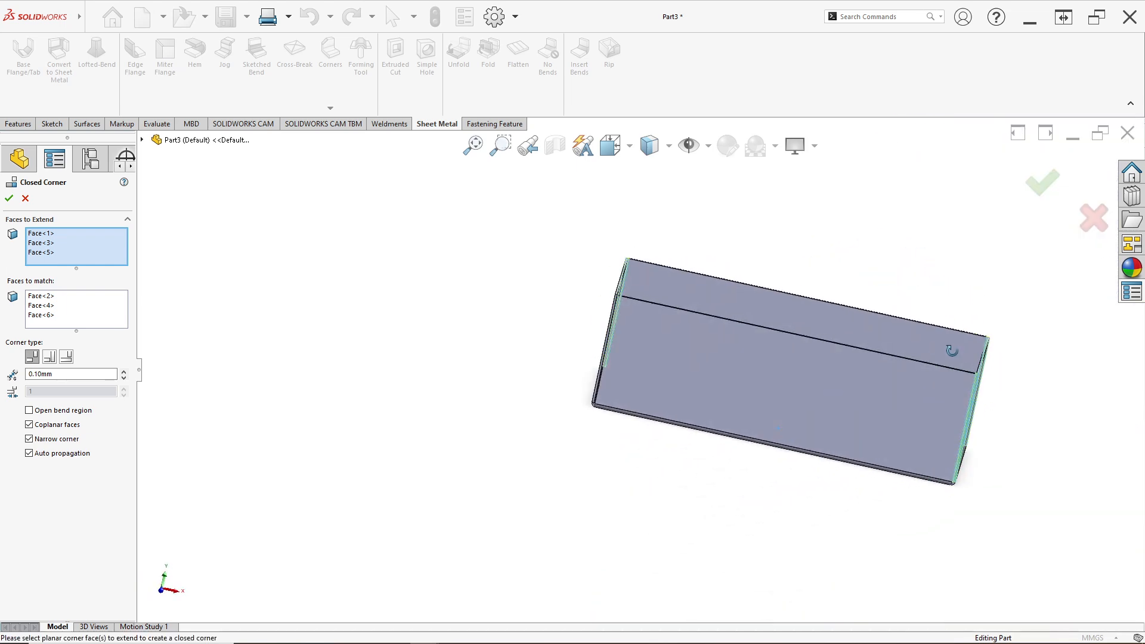
{"action": "scroll", "coordinate": [659, 388], "scroll_direction": "down", "scroll_amount": 8}
{"action": "scroll", "coordinate": [639, 388], "scroll_direction": "down", "scroll_amount": 3}
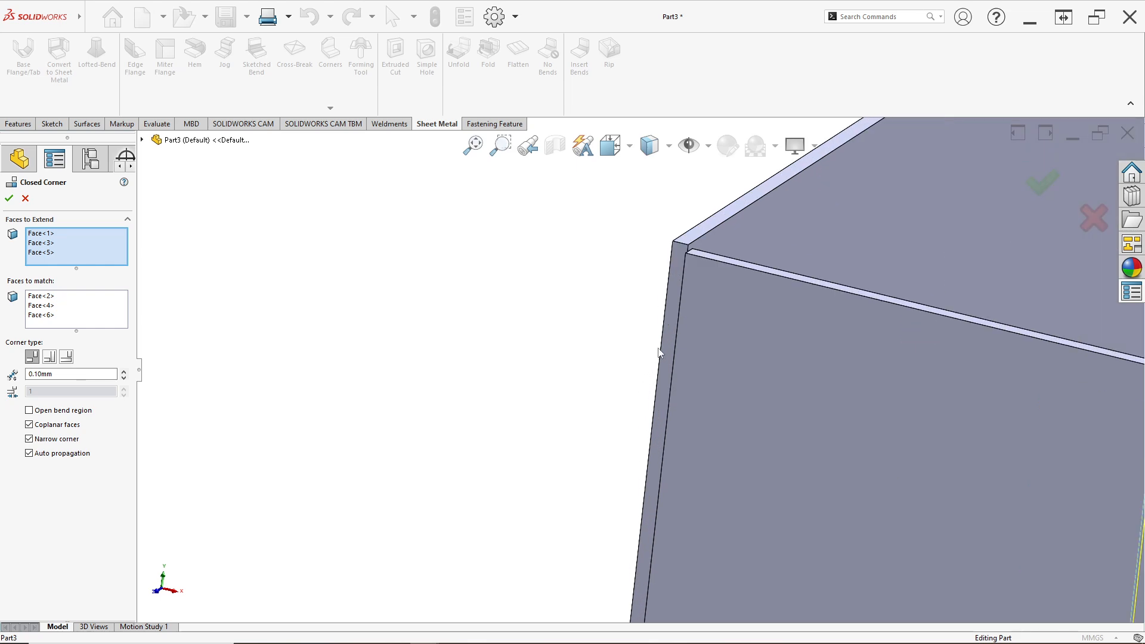
{"action": "left_click", "coordinate": [829, 335]}
{"action": "scroll", "coordinate": [827, 334], "scroll_direction": "up", "scroll_amount": 8}
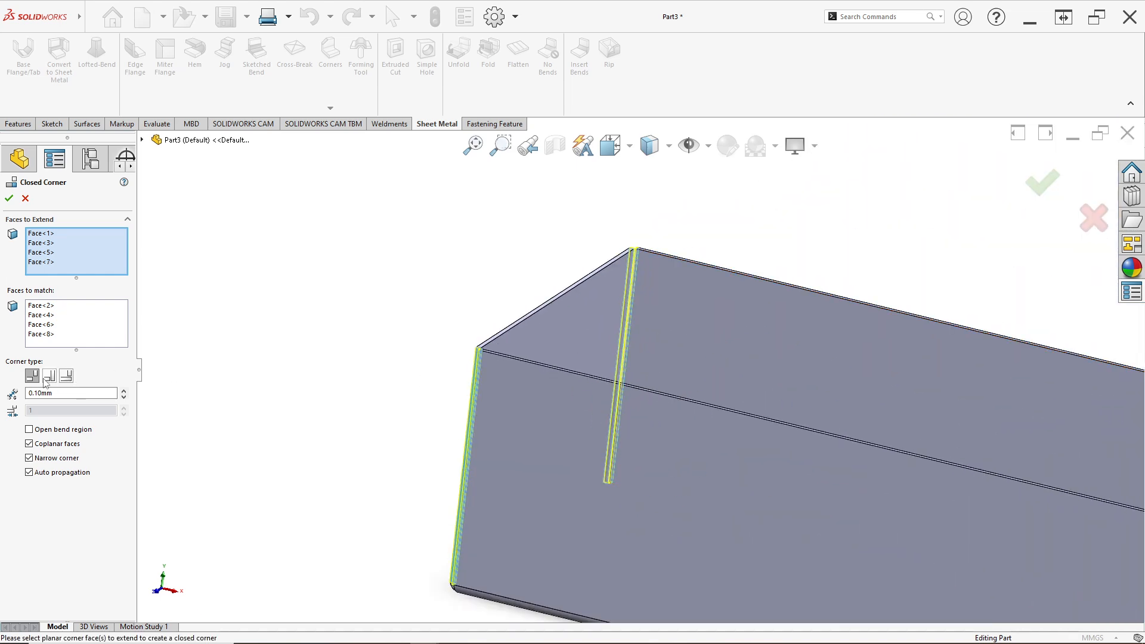
- Compare the Overlap corner type in the corner preview and restore the Butt type
{"action": "scroll", "coordinate": [477, 330], "scroll_direction": "down", "scroll_amount": 6}
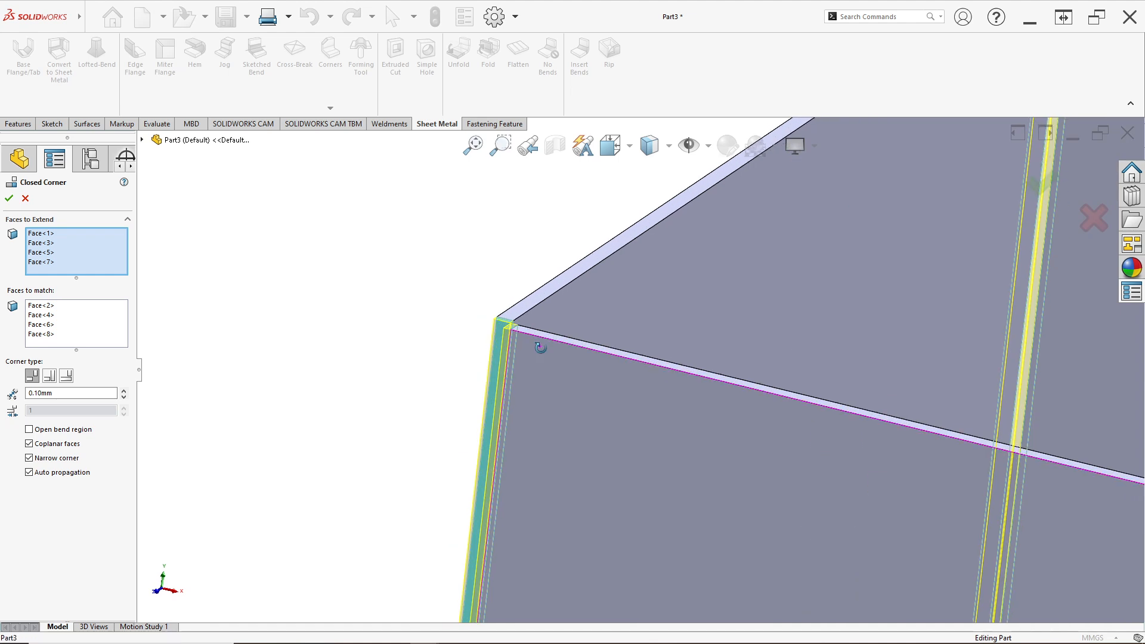
{"action": "scroll", "coordinate": [489, 331], "scroll_direction": "down", "scroll_amount": 3}
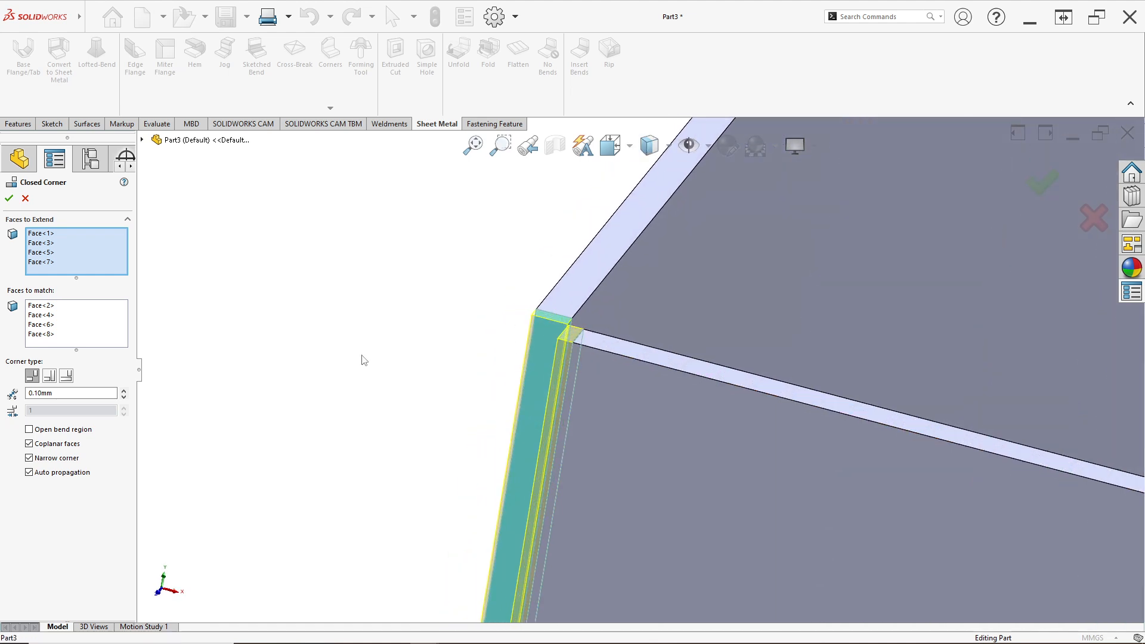
{"action": "left_click", "coordinate": [49, 376]}
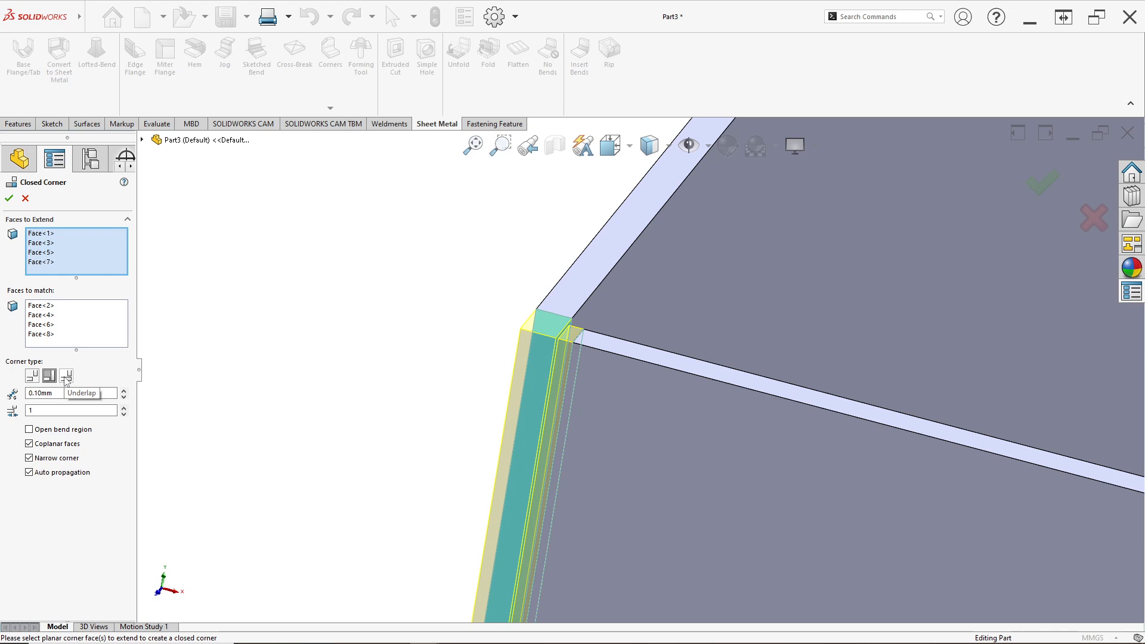
{"action": "left_click", "coordinate": [32, 377]}
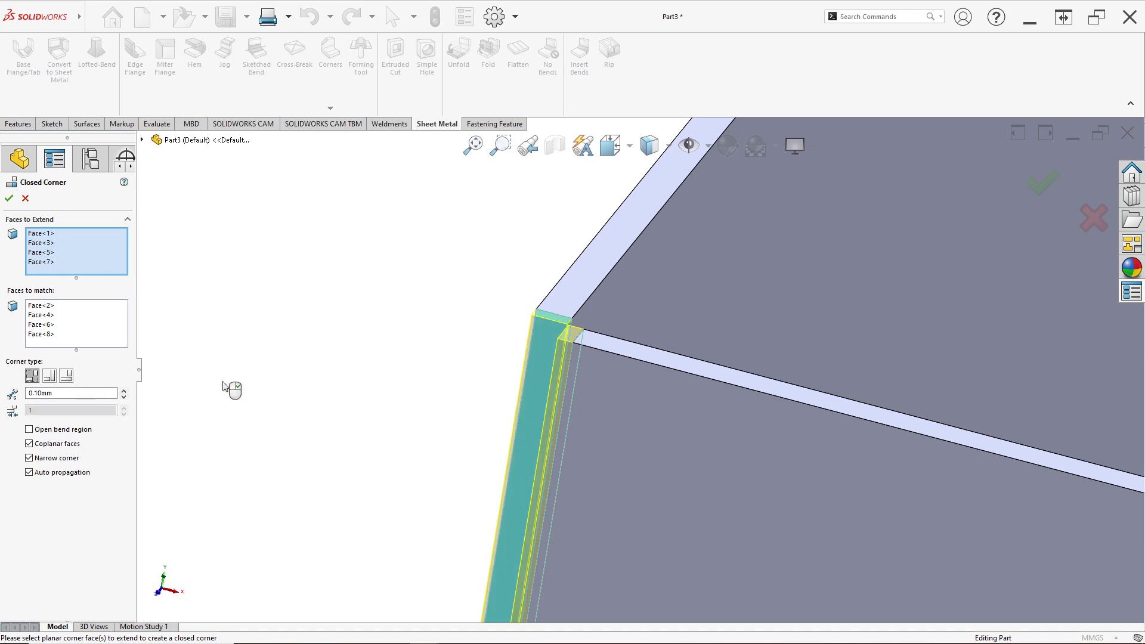
{"action": "middle_click_drag", "start_coordinate": [520, 375], "coordinate": [494, 398]}
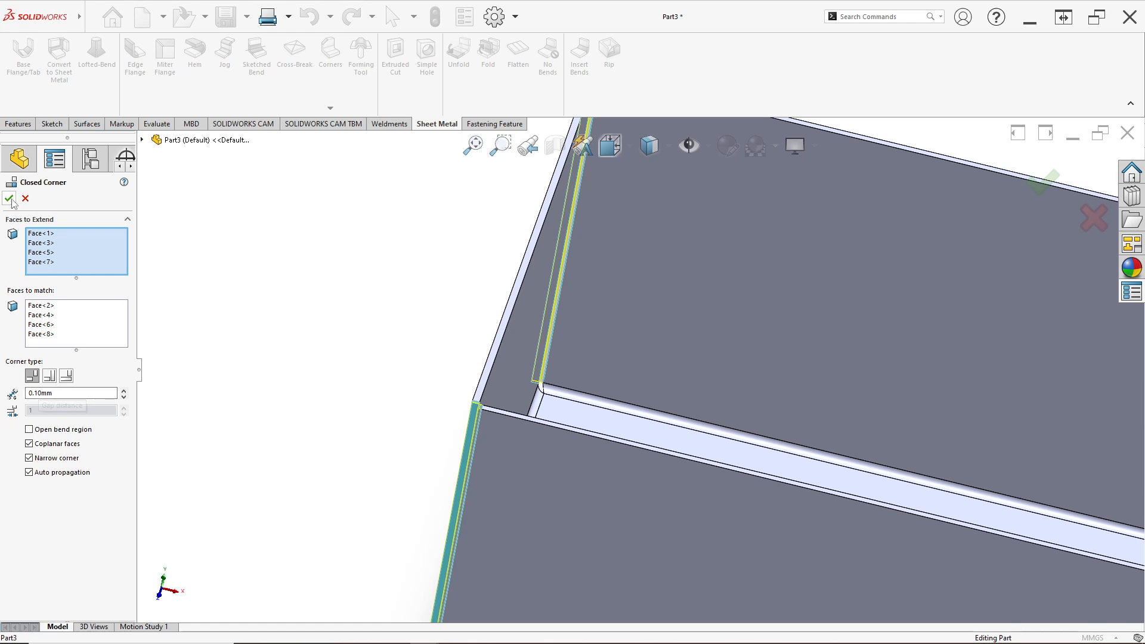
- Create the four closed corners with a 0.10 mm gap and check where the walls meet
{"action": "middle_click_drag", "start_coordinate": [484, 444], "coordinate": [536, 471]}
{"action": "scroll", "coordinate": [531, 385], "scroll_direction": "down", "scroll_amount": 7}
{"action": "scroll", "coordinate": [538, 417], "scroll_direction": "up", "scroll_amount": 18}
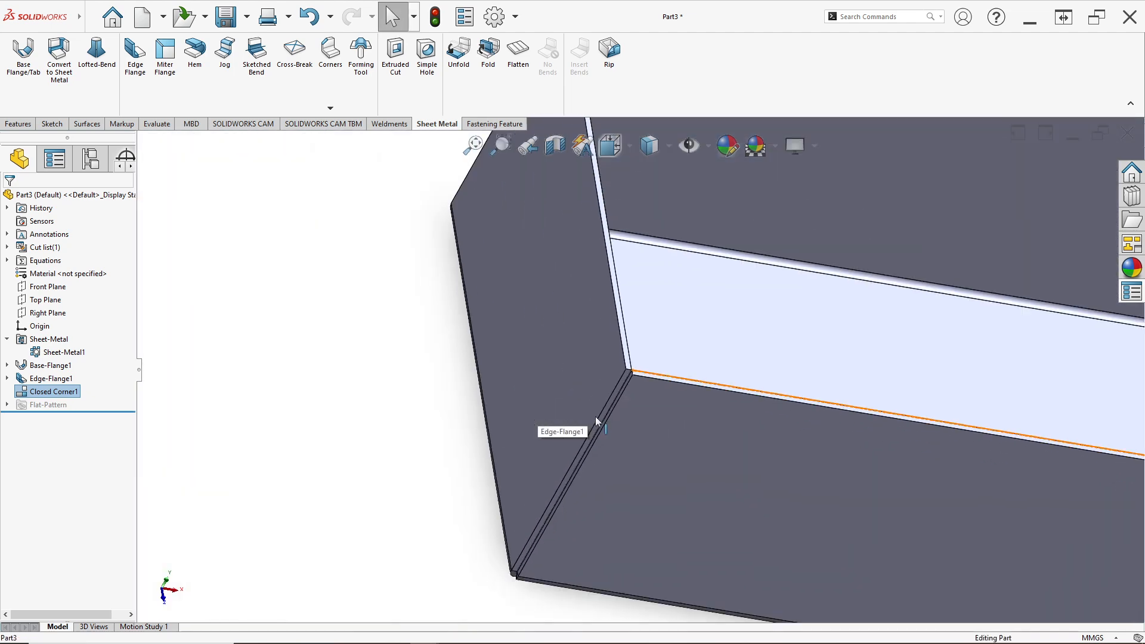
{"action": "middle_click_drag", "start_coordinate": [694, 409], "coordinate": [763, 338]}
{"action": "scroll", "coordinate": [775, 388], "scroll_direction": "down", "scroll_amount": 8}
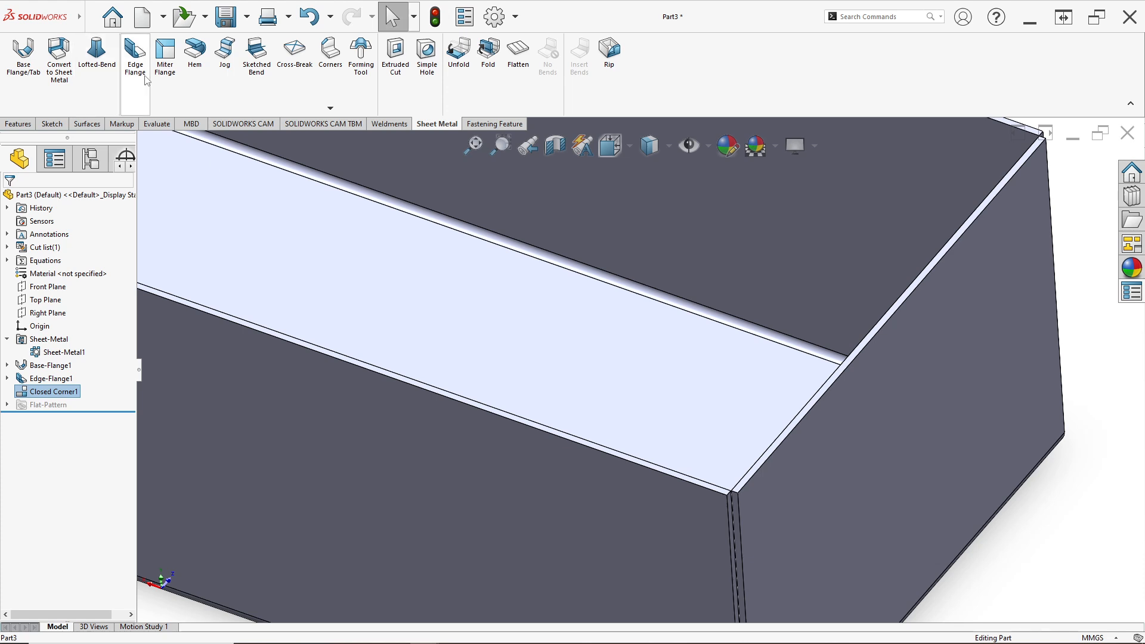
- Start inward edge flanges about 31 mm long on the outer top edges of both short walls
{"action": "left_click", "coordinate": [131, 75]}
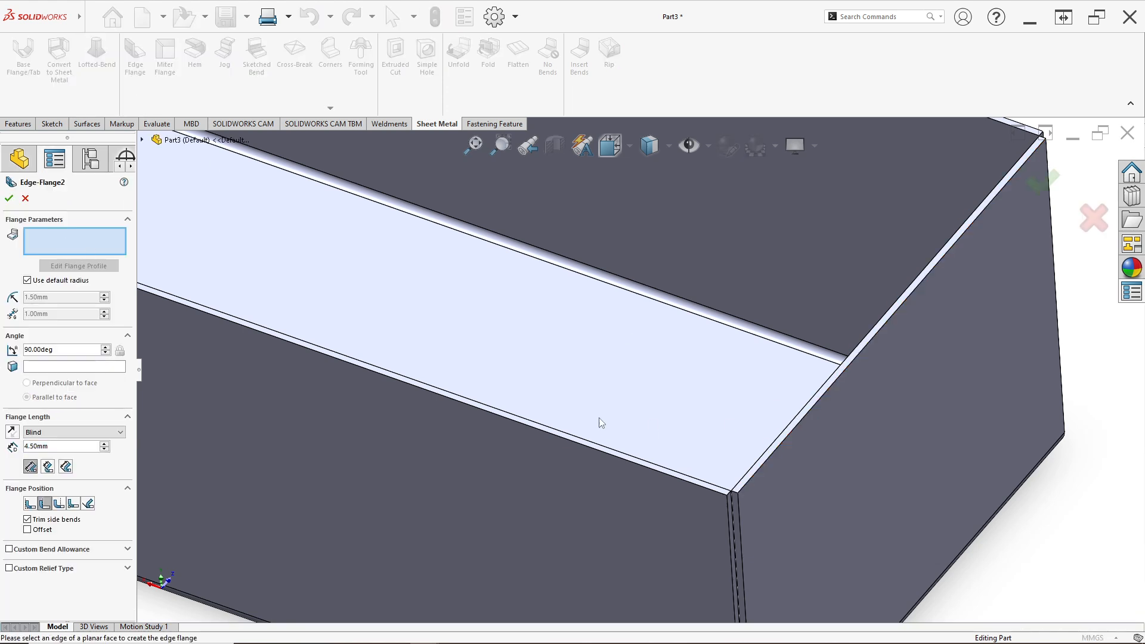
{"action": "scroll", "coordinate": [870, 433], "scroll_direction": "down", "scroll_amount": 4}
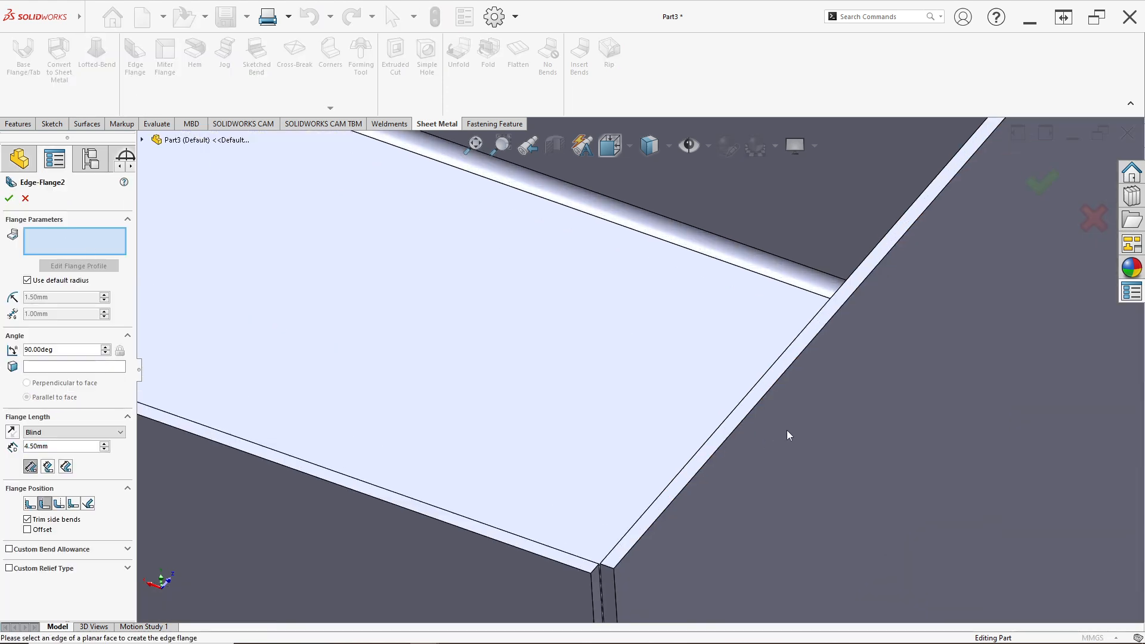
{"action": "left_click", "coordinate": [754, 407]}
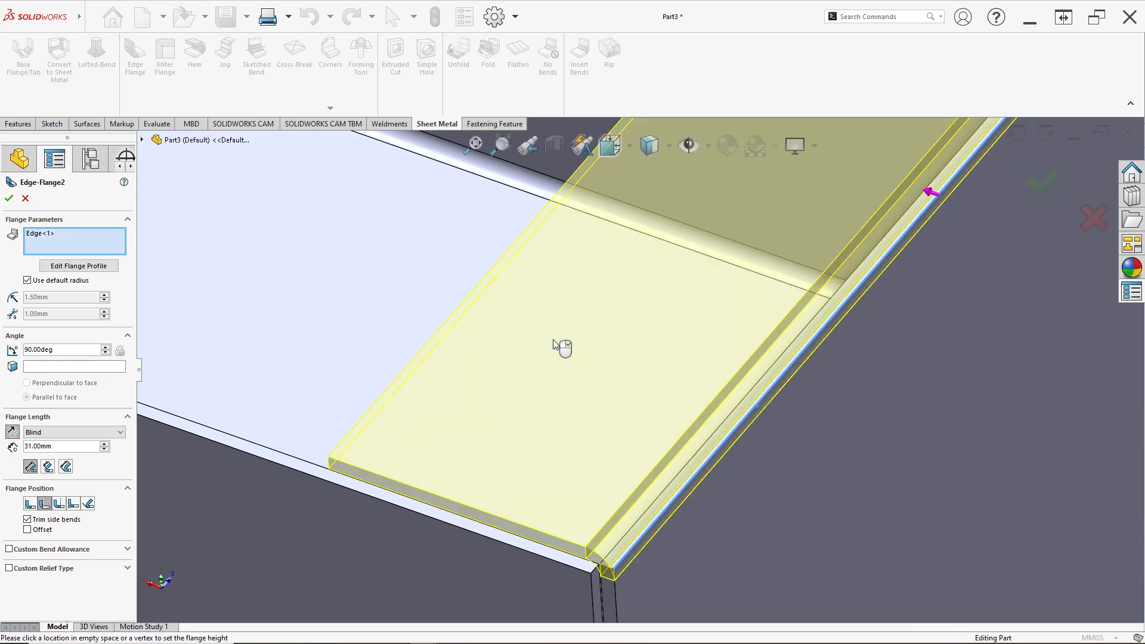
{"action": "scroll", "coordinate": [559, 345], "scroll_direction": "up", "scroll_amount": 5}
{"action": "scroll", "coordinate": [413, 296], "scroll_direction": "down", "scroll_amount": 5}
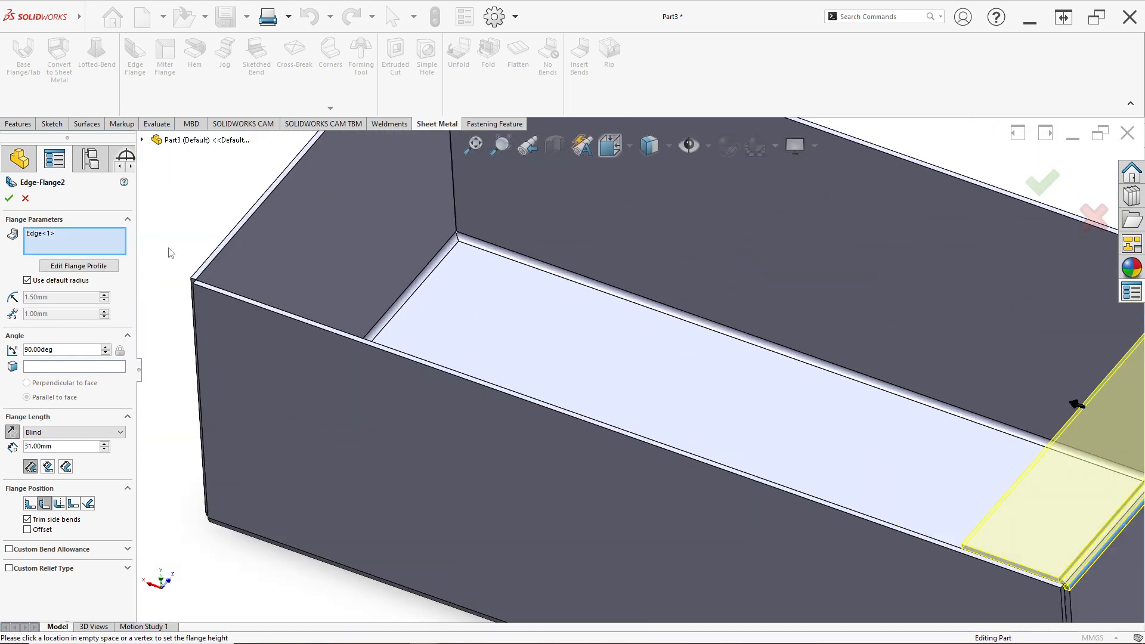
{"action": "left_click", "coordinate": [200, 266]}
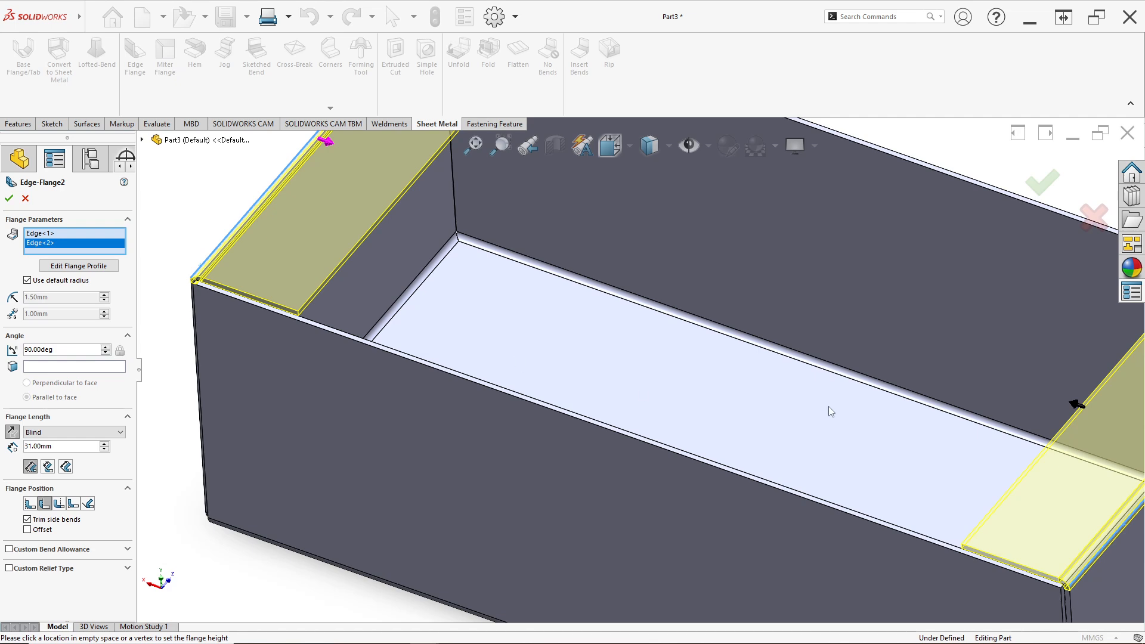
- Set the blind length of the two short-wall edge flanges to 40 mm
{"action": "scroll", "coordinate": [828, 406], "scroll_direction": "up", "scroll_amount": 5}
{"action": "middle_click_drag", "start_coordinate": [812, 532], "coordinate": [822, 479]}
{"action": "scroll", "coordinate": [794, 395], "scroll_direction": "down", "scroll_amount": 6}
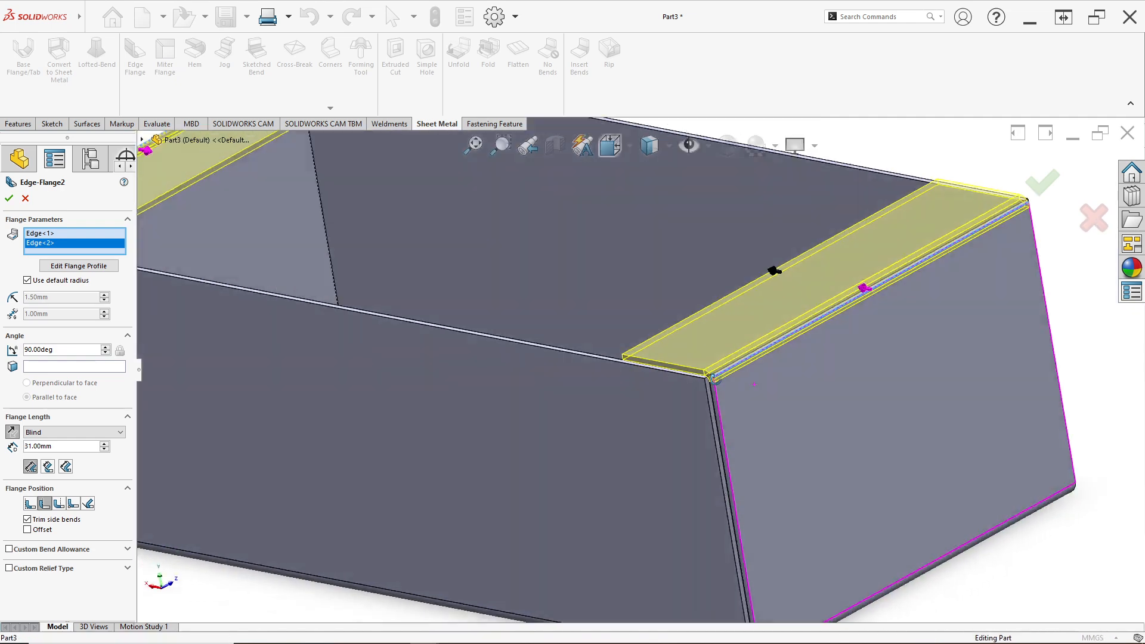
{"action": "middle_click_drag", "start_coordinate": [713, 379], "coordinate": [732, 393]}
{"action": "scroll", "coordinate": [676, 353], "scroll_direction": "down", "scroll_amount": 3}
{"action": "scroll", "coordinate": [641, 349], "scroll_direction": "up", "scroll_amount": 6}
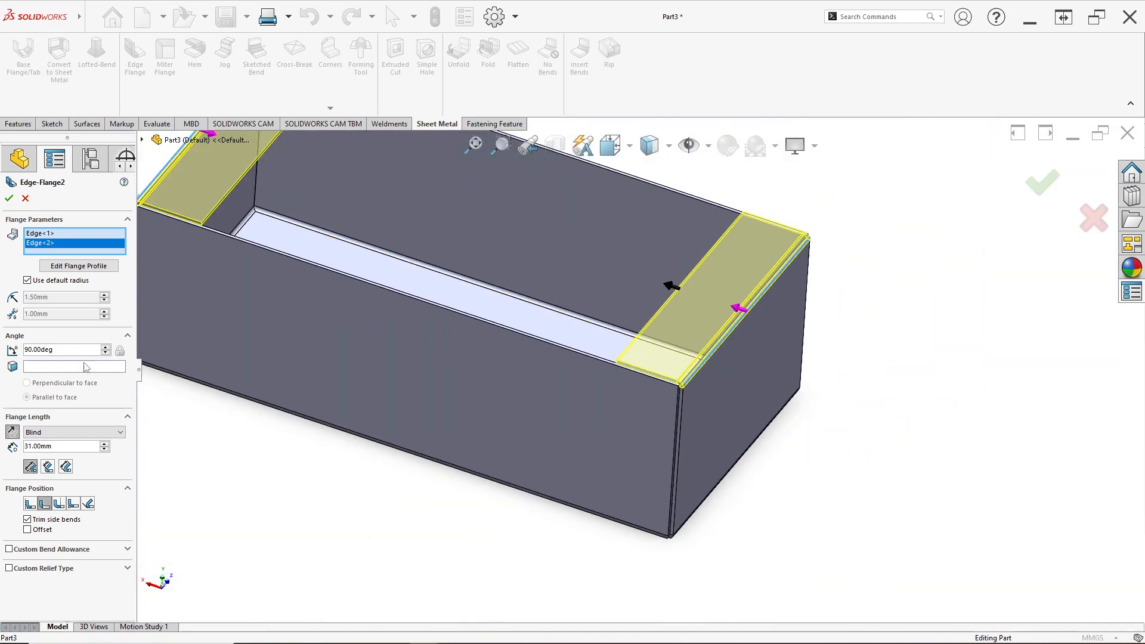
{"action": "left_click", "coordinate": [57, 450]}
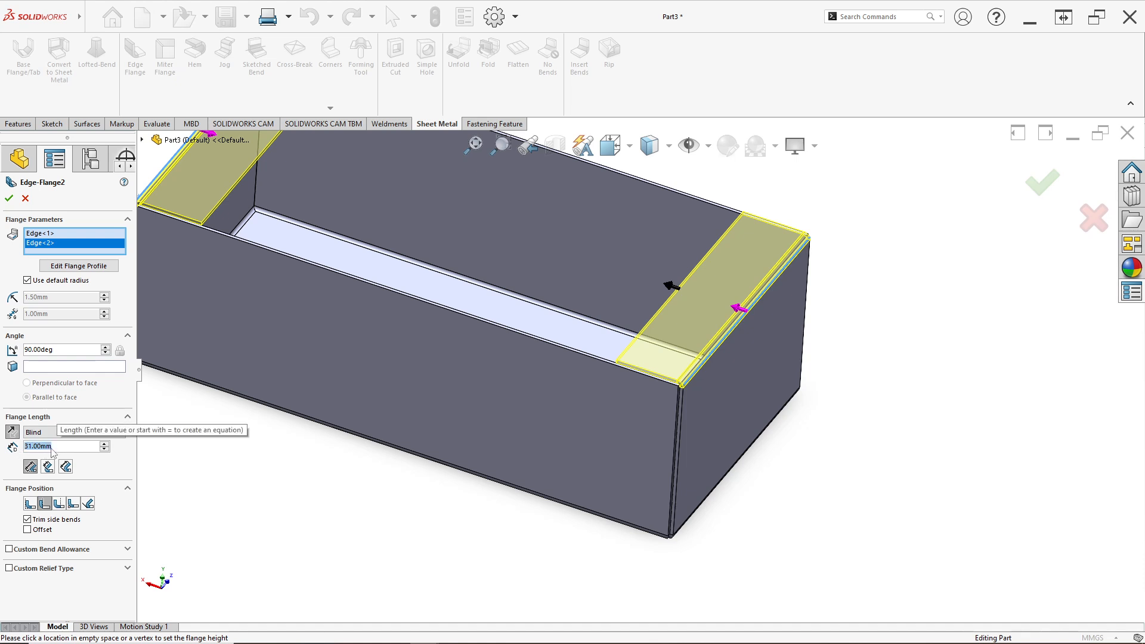
{"action": "type", "text": "4"}
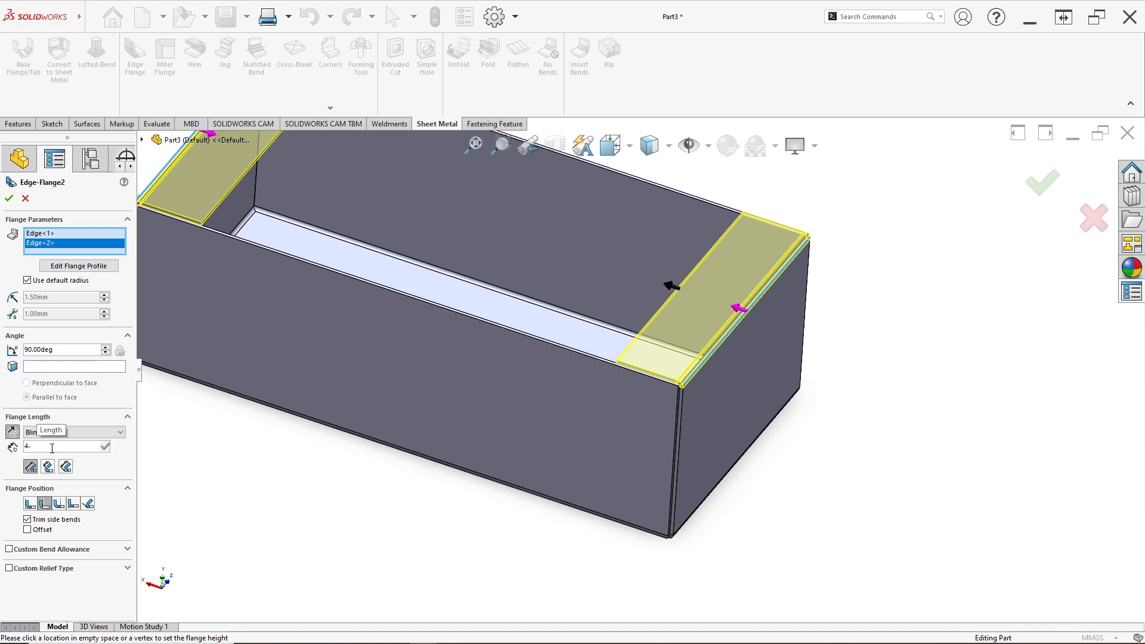
{"action": "type", "text": "0"}
- Examine the flange bend at the box corner and set the flange position to Material Inside
{"action": "scroll", "coordinate": [593, 288], "scroll_direction": "down", "scroll_amount": 8}
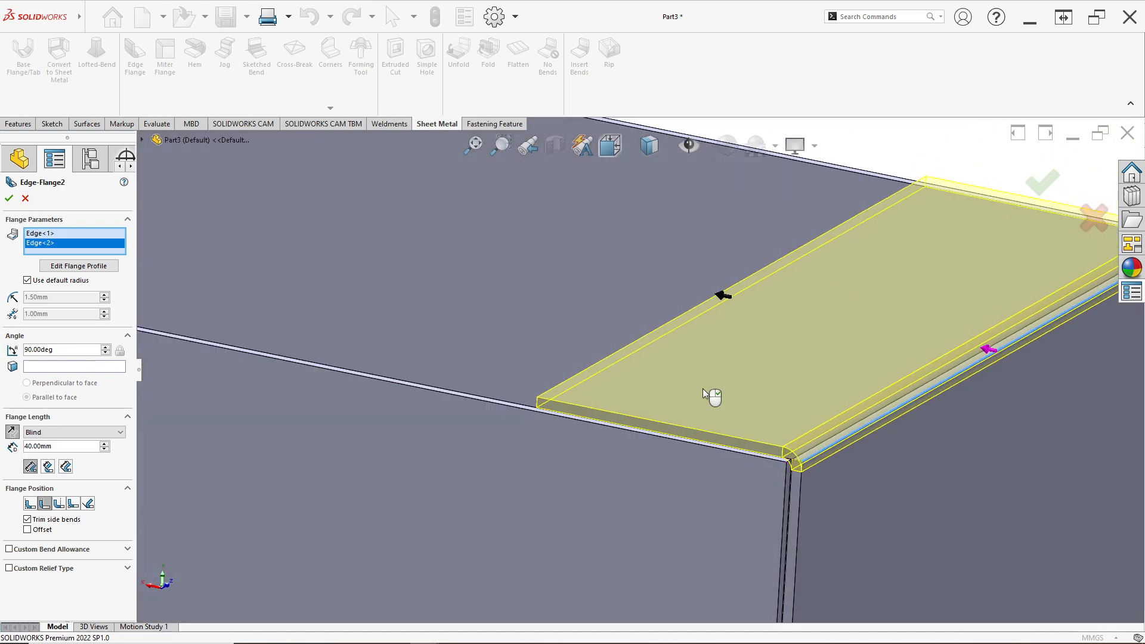
{"action": "scroll", "coordinate": [781, 458], "scroll_direction": "down", "scroll_amount": 1}
{"action": "middle_click_drag", "start_coordinate": [738, 439], "coordinate": [688, 459]}
{"action": "scroll", "coordinate": [559, 529], "scroll_direction": "up", "scroll_amount": 3}
{"action": "scroll", "coordinate": [567, 528], "scroll_direction": "down", "scroll_amount": 5}
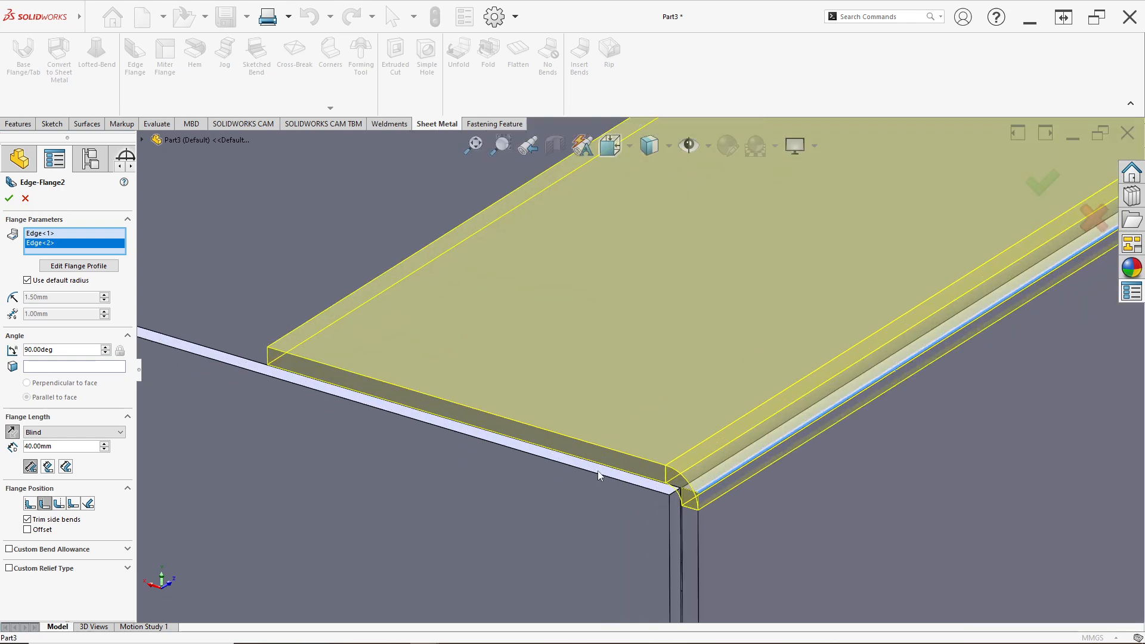
{"action": "middle_click_drag", "start_coordinate": [597, 470], "coordinate": [631, 432]}
{"action": "middle_click_drag", "start_coordinate": [664, 366], "coordinate": [600, 377]}
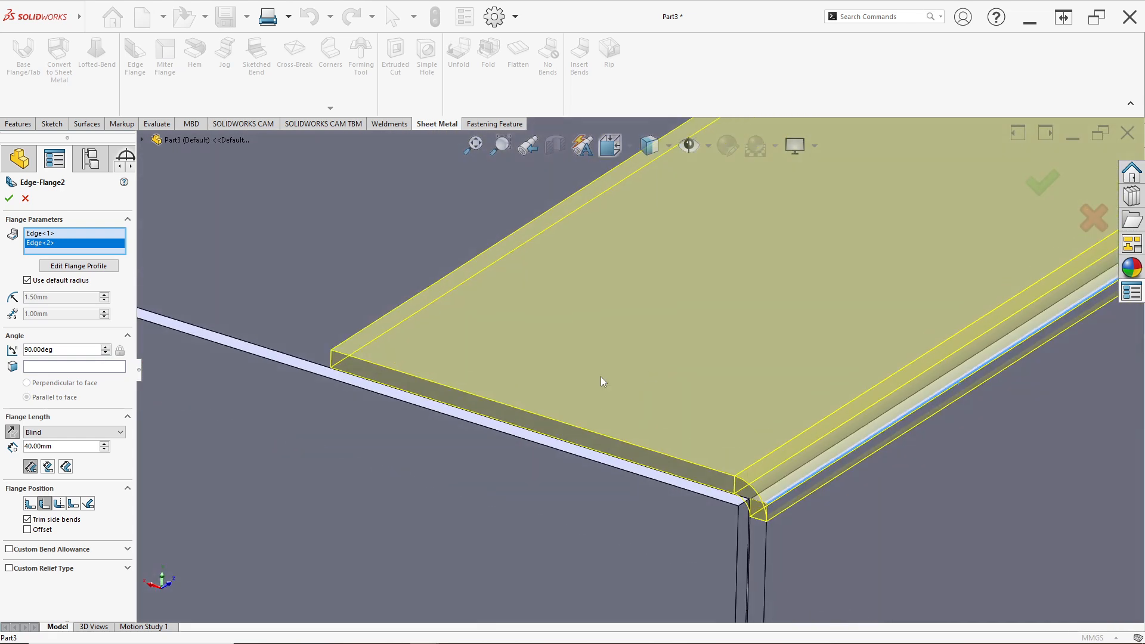
{"action": "scroll", "coordinate": [559, 460], "scroll_direction": "down", "scroll_amount": 2}
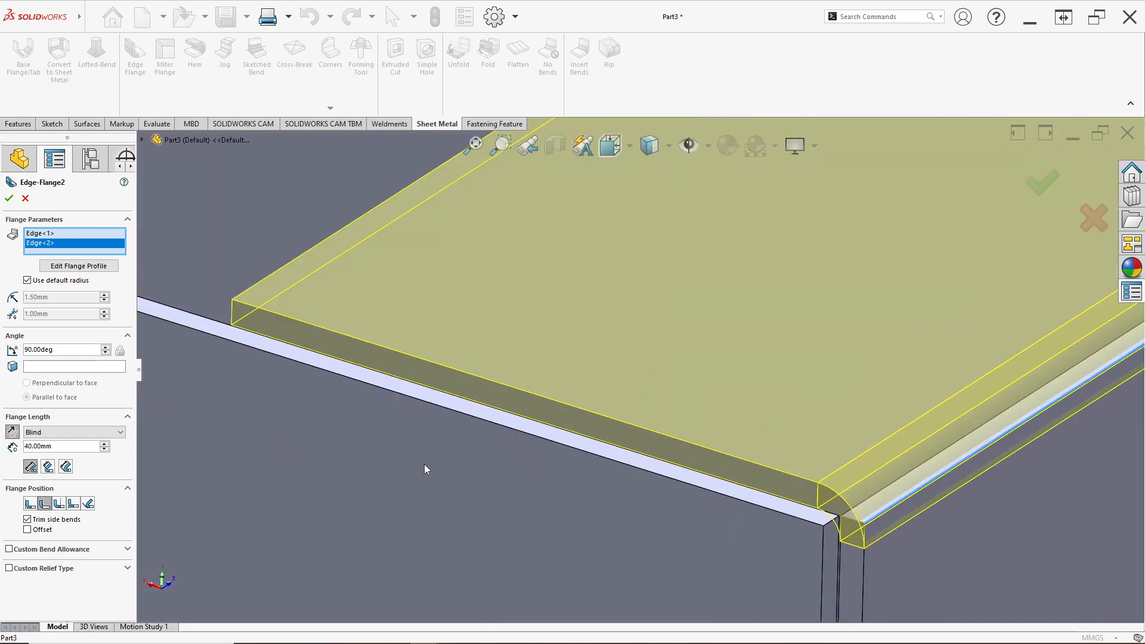
{"action": "left_click", "coordinate": [30, 504]}
{"action": "middle_click_drag", "start_coordinate": [601, 524], "coordinate": [750, 438]}
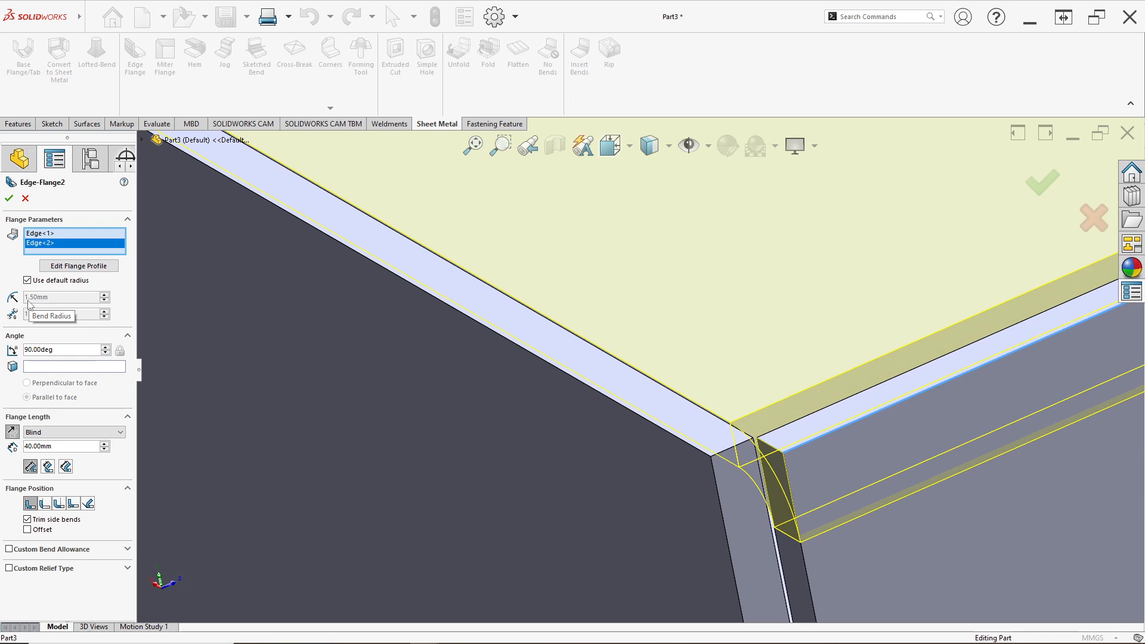
- Create the two short-wall edge flanges with the default bend radius and check them at the box corner
{"action": "left_click", "coordinate": [9, 199]}
{"action": "scroll", "coordinate": [583, 338], "scroll_direction": "up", "scroll_amount": 7}
{"action": "mouse_move", "coordinate": [583, 335]}
{"action": "middle_mouse_down"}
{"action": "mouse_move", "coordinate": [579, 316]}
{"action": "mouse_move", "coordinate": [596, 317]}
{"action": "middle_mouse_up"}
{"action": "scroll", "coordinate": [579, 317], "scroll_direction": "up", "scroll_amount": 7}
{"action": "scroll", "coordinate": [568, 305], "scroll_direction": "down", "scroll_amount": 4}
{"action": "scroll", "coordinate": [568, 305], "scroll_direction": "up", "scroll_amount": 5}
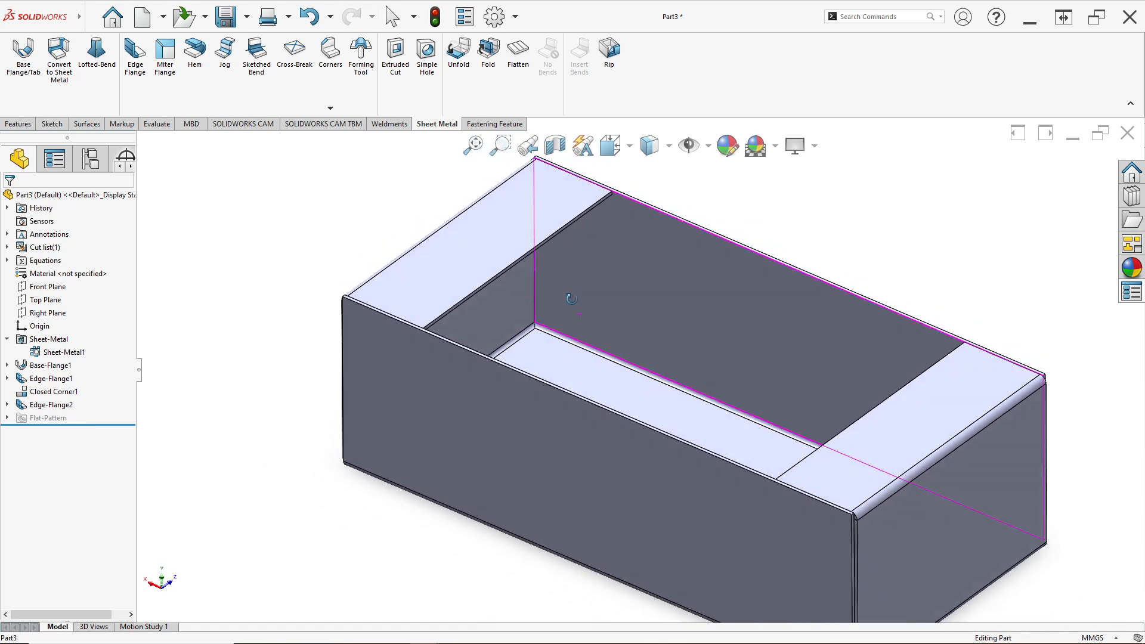
{"action": "scroll", "coordinate": [642, 450], "scroll_direction": "down", "scroll_amount": 7}
{"action": "scroll", "coordinate": [663, 402], "scroll_direction": "down", "scroll_amount": 3}
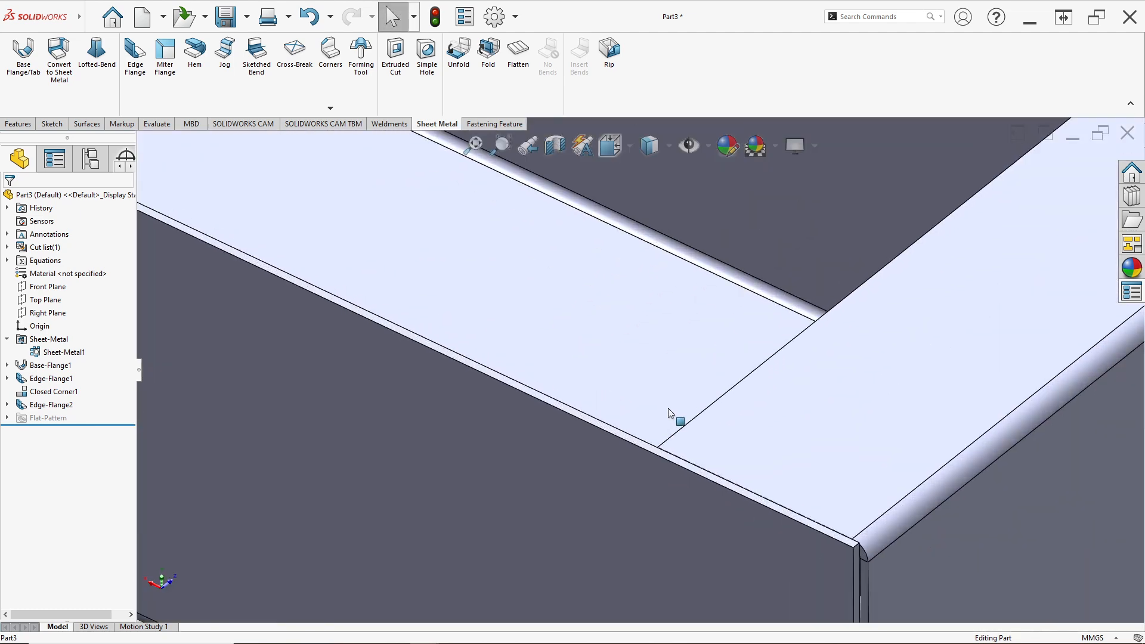
- Start a sketch on the narrow top edge face of the long wall, at the box corner beside the inward flange
{"action": "scroll", "coordinate": [672, 414], "scroll_direction": "up", "scroll_amount": 6}
{"action": "scroll", "coordinate": [691, 398], "scroll_direction": "down", "scroll_amount": 8}
{"action": "left_click", "coordinate": [709, 399]}
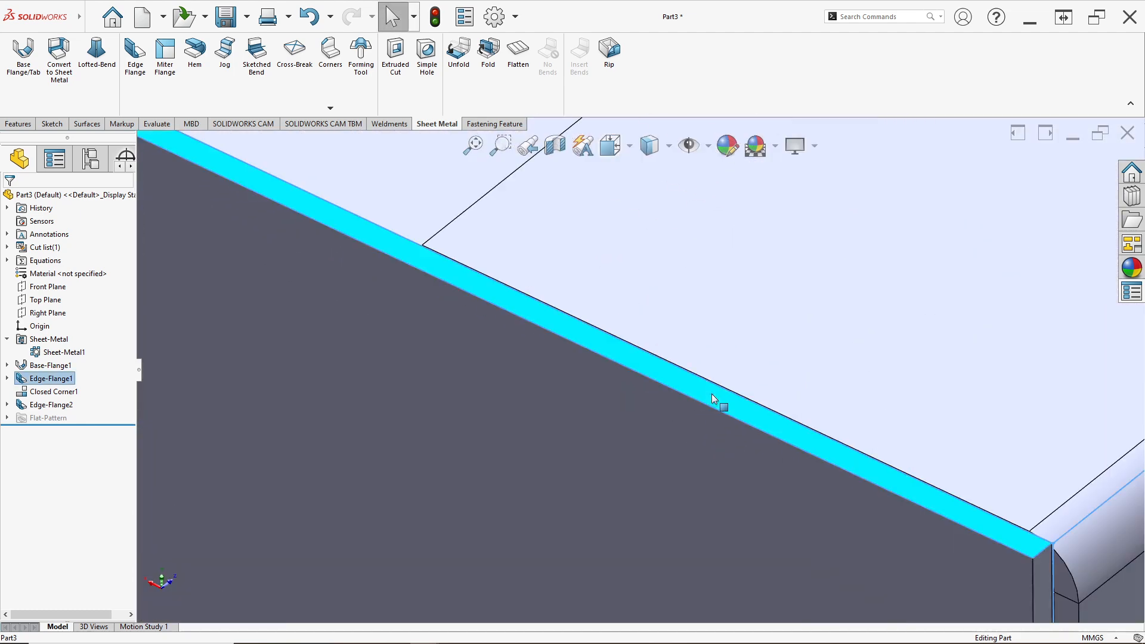
{"action": "right_click", "coordinate": [714, 396]}
{"action": "left_click", "coordinate": [737, 361]}
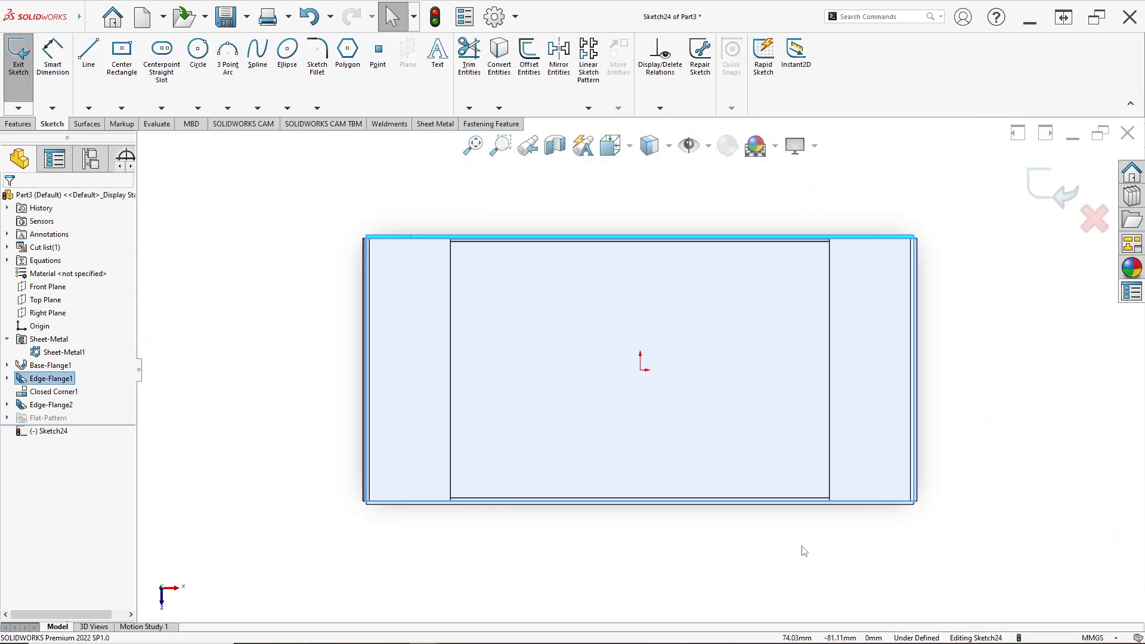
{"action": "scroll", "coordinate": [825, 511], "scroll_direction": "down", "scroll_amount": 8}
{"action": "scroll", "coordinate": [815, 414], "scroll_direction": "down", "scroll_amount": 2}
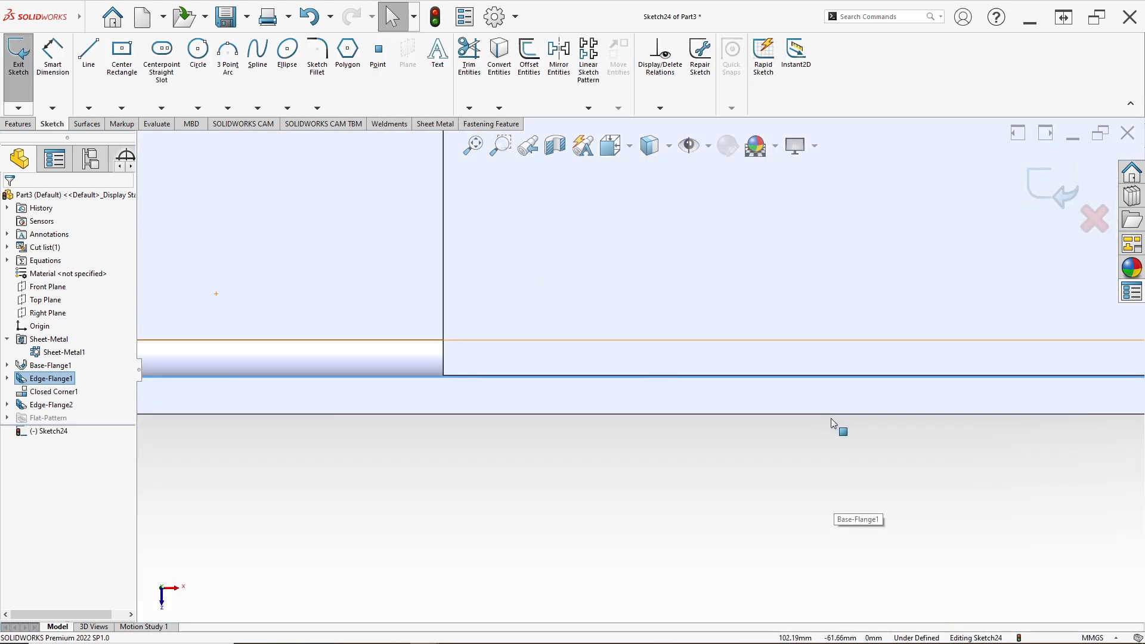
- Sketch a corner rectangle about 8.6 mm long across the long wall's top edge face, beside the short-wall flange
{"action": "left_click", "coordinate": [122, 108]}
{"action": "left_click", "coordinate": [141, 123]}
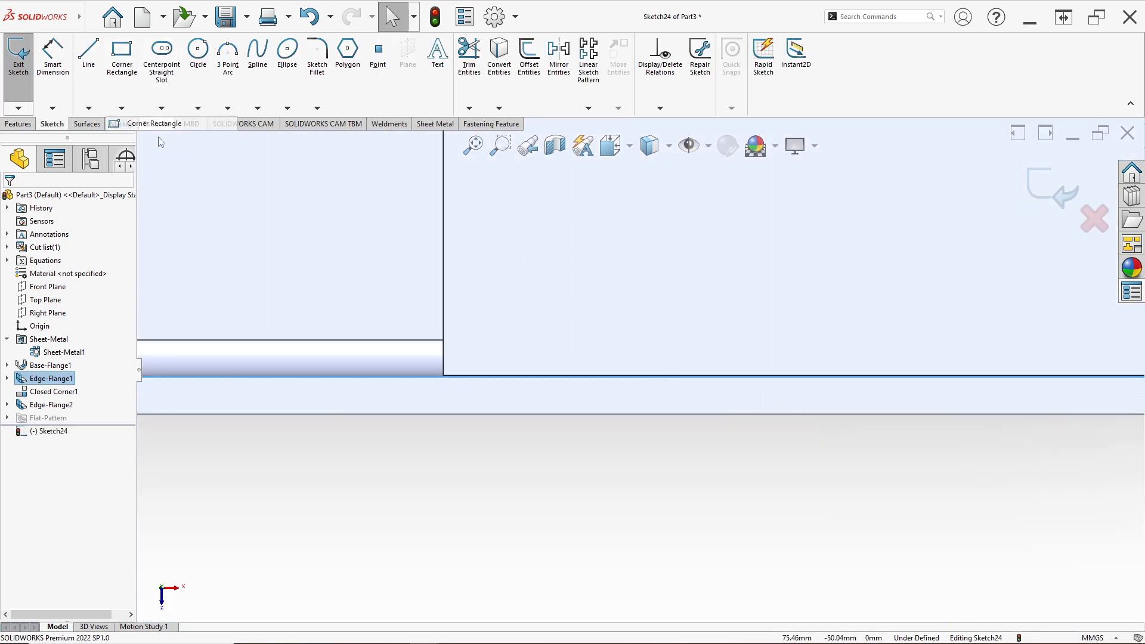
{"action": "scroll", "coordinate": [639, 372], "scroll_direction": "up", "scroll_amount": 3}
{"action": "scroll", "coordinate": [771, 384], "scroll_direction": "down", "scroll_amount": 6}
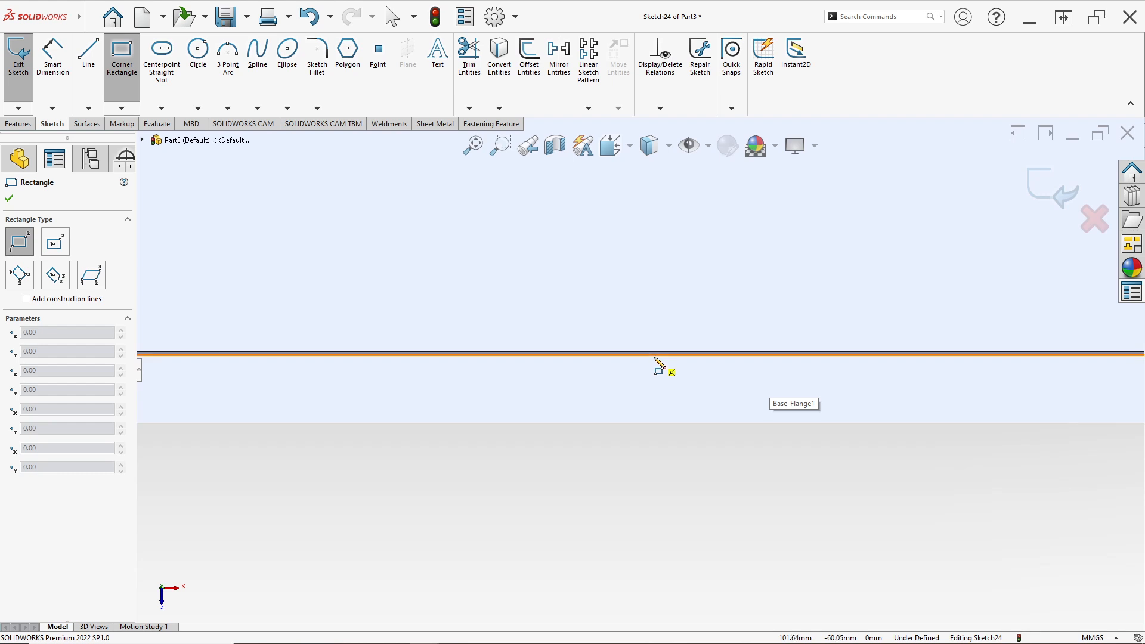
{"action": "left_click_drag", "start_coordinate": [596, 423], "coordinate": [986, 355]}
{"action": "key", "text": "Escape"}
{"action": "scroll", "coordinate": [641, 369], "scroll_direction": "up", "scroll_amount": 3}
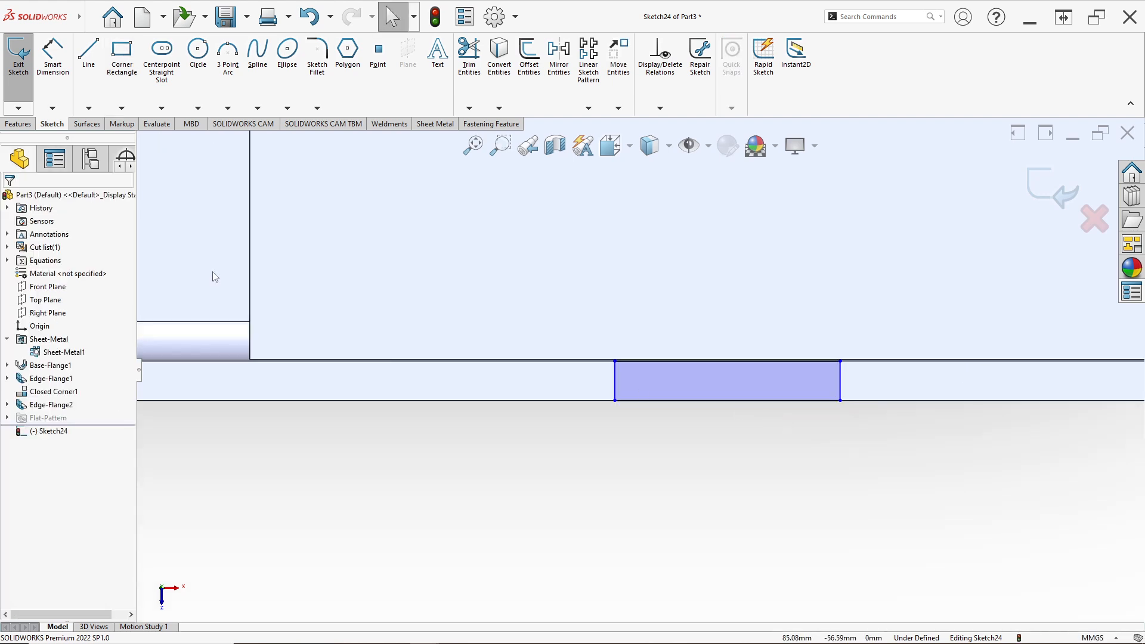
- Dimension the rectangle's length along the wall edge as 15 mm
{"action": "left_click", "coordinate": [48, 90]}
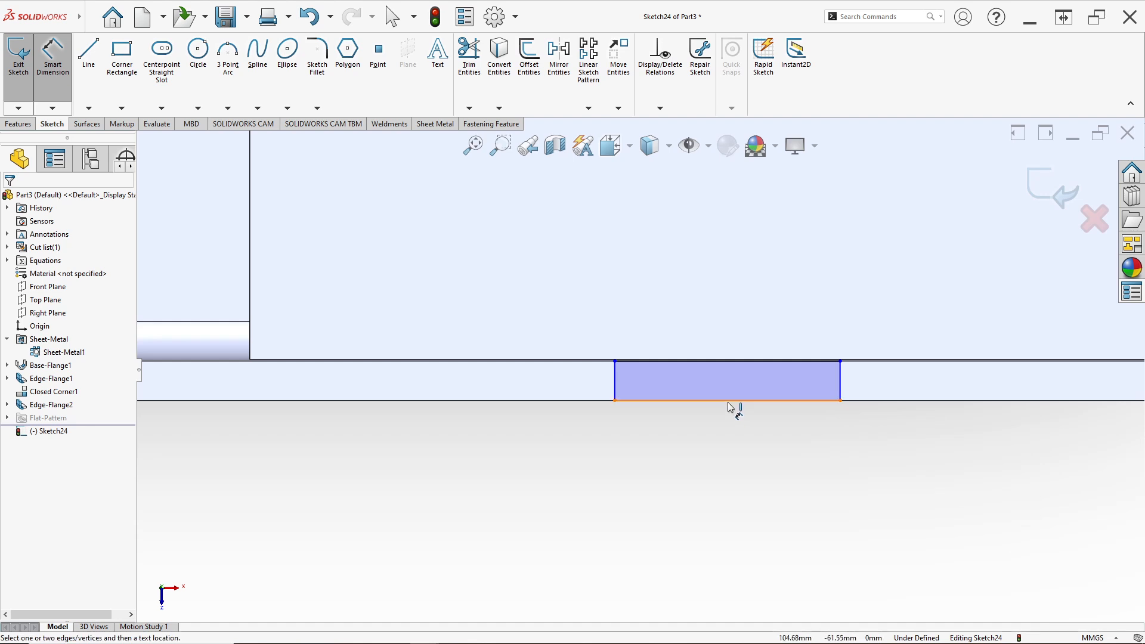
{"action": "left_click", "coordinate": [733, 400]}
{"action": "left_click", "coordinate": [723, 442]}
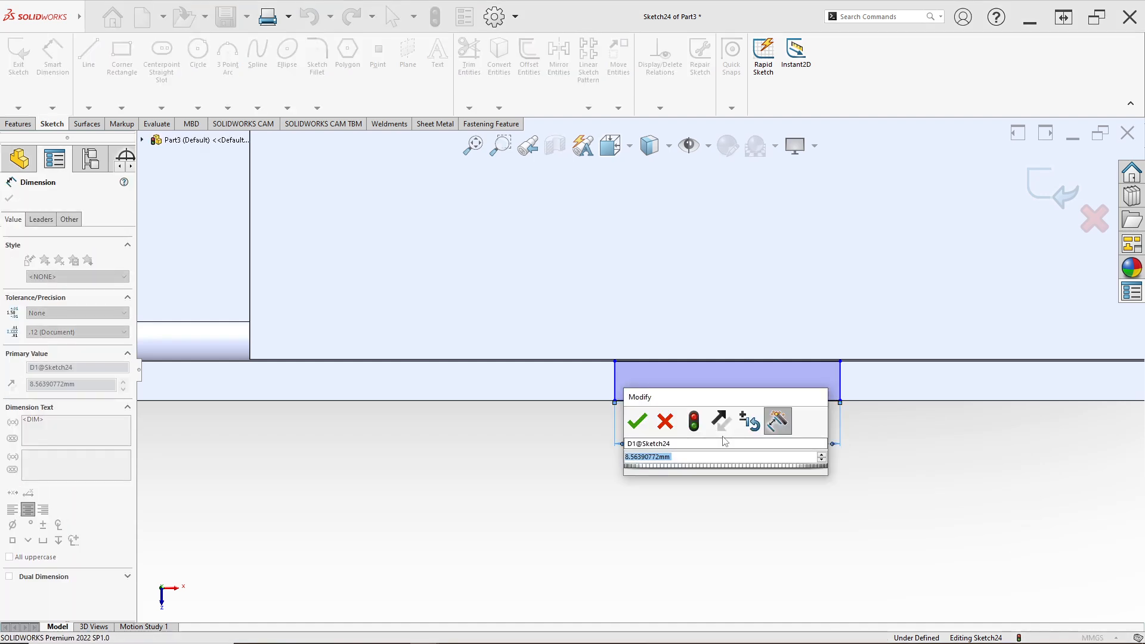
{"action": "type", "text": "15"}
{"action": "key", "text": "Return"}
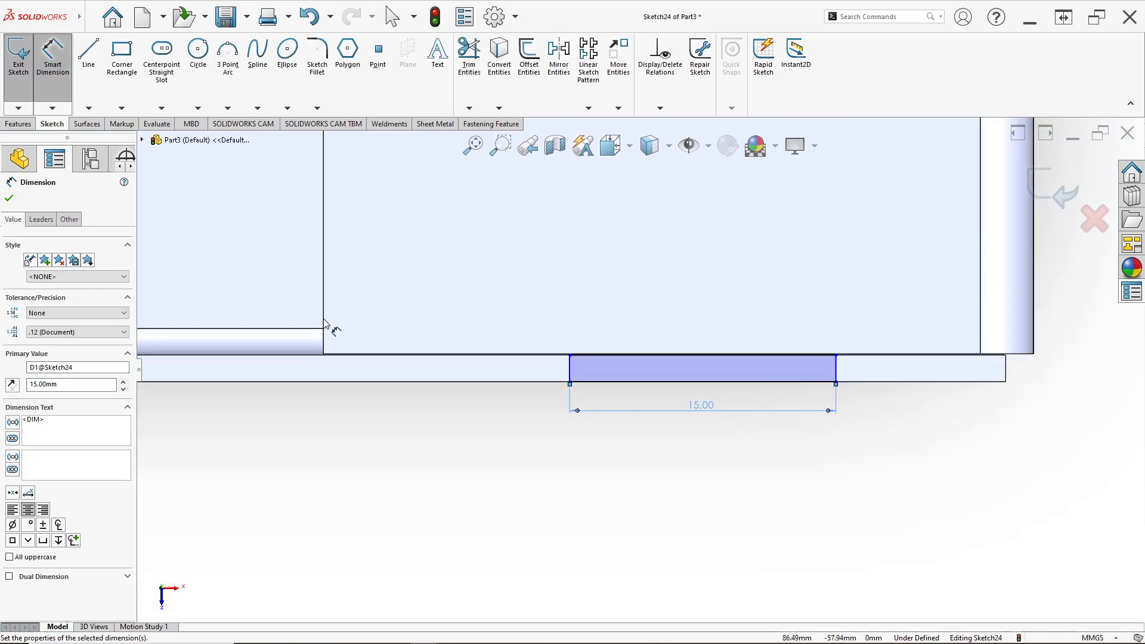
{"action": "key", "text": "Escape"}
- Dimension the gap between the inward flange's inner edge and the near end of the rectangle as 7 mm
{"action": "left_click", "coordinate": [324, 322]}
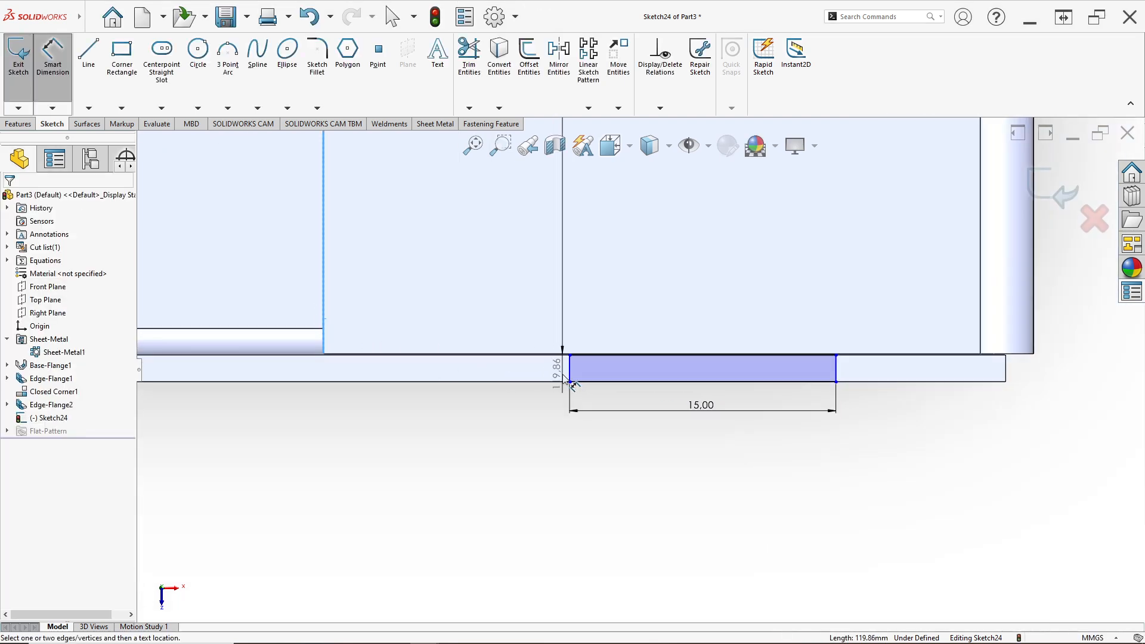
{"action": "left_click", "coordinate": [566, 373]}
{"action": "left_click", "coordinate": [523, 447]}
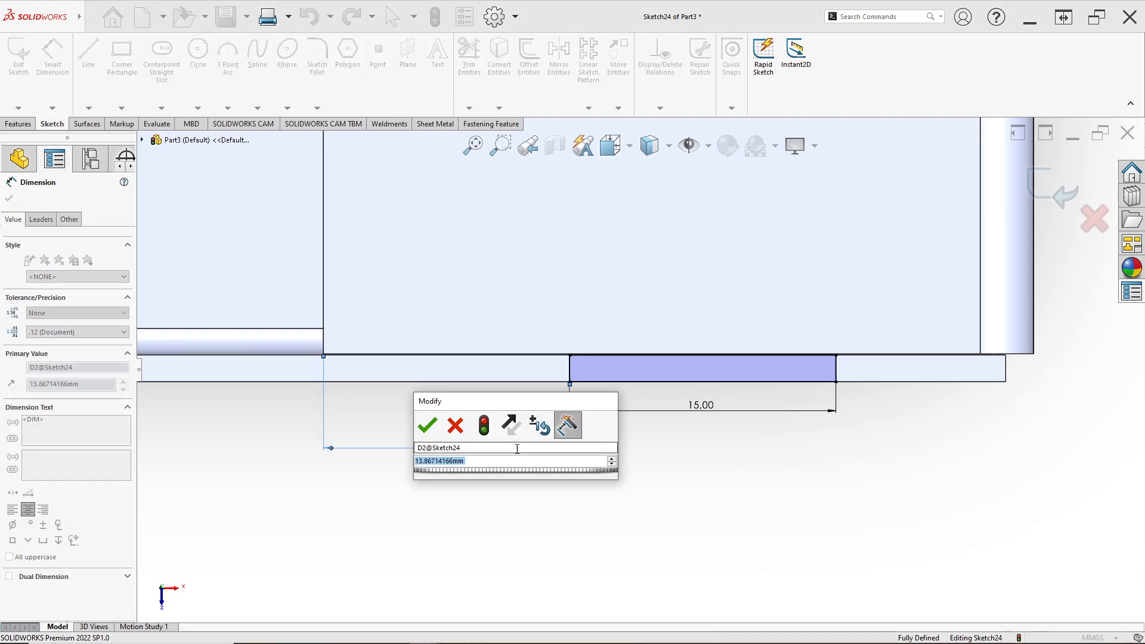
{"action": "type", "text": "7"}
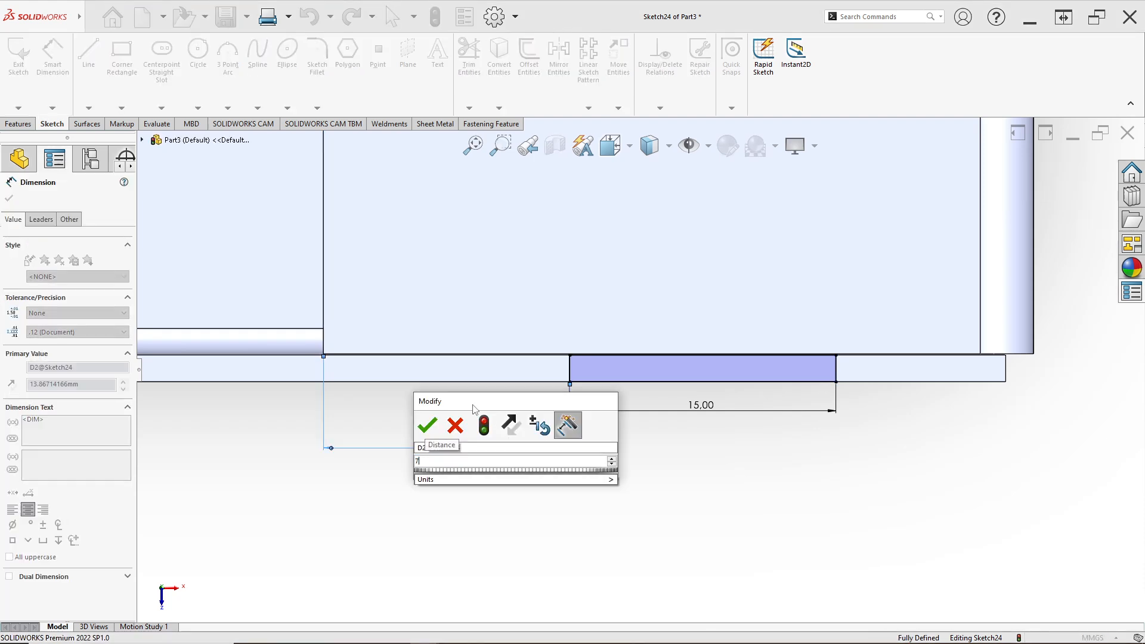
{"action": "left_click", "coordinate": [427, 425]}
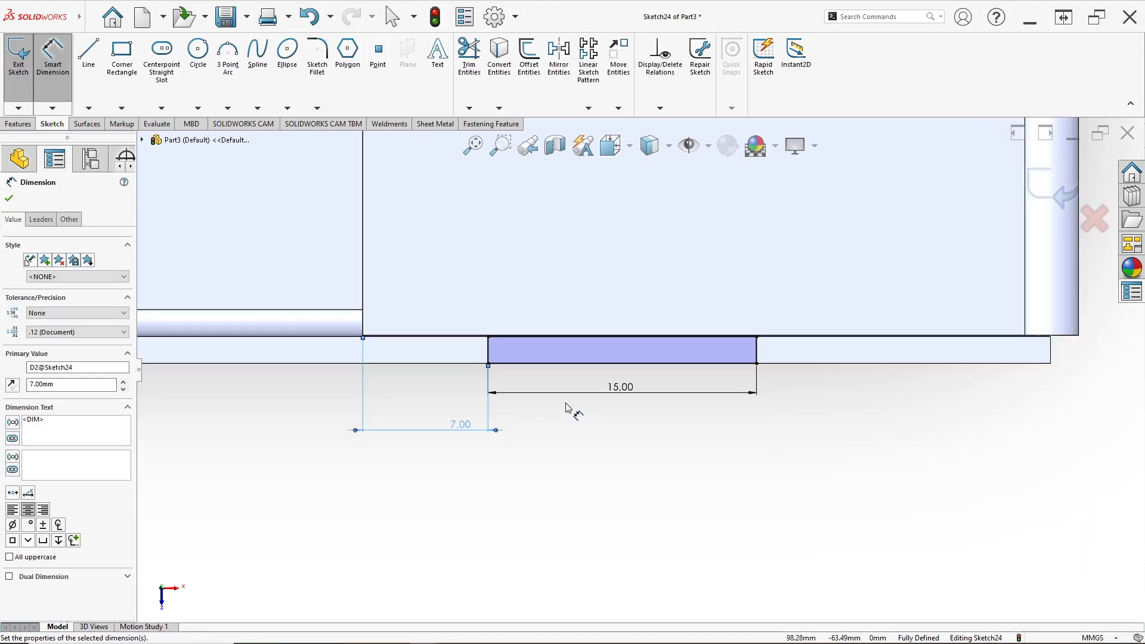
- Set the rectangle's length dimension to 20 mm
{"action": "middle_click_drag", "start_coordinate": [567, 409], "coordinate": [653, 425]}
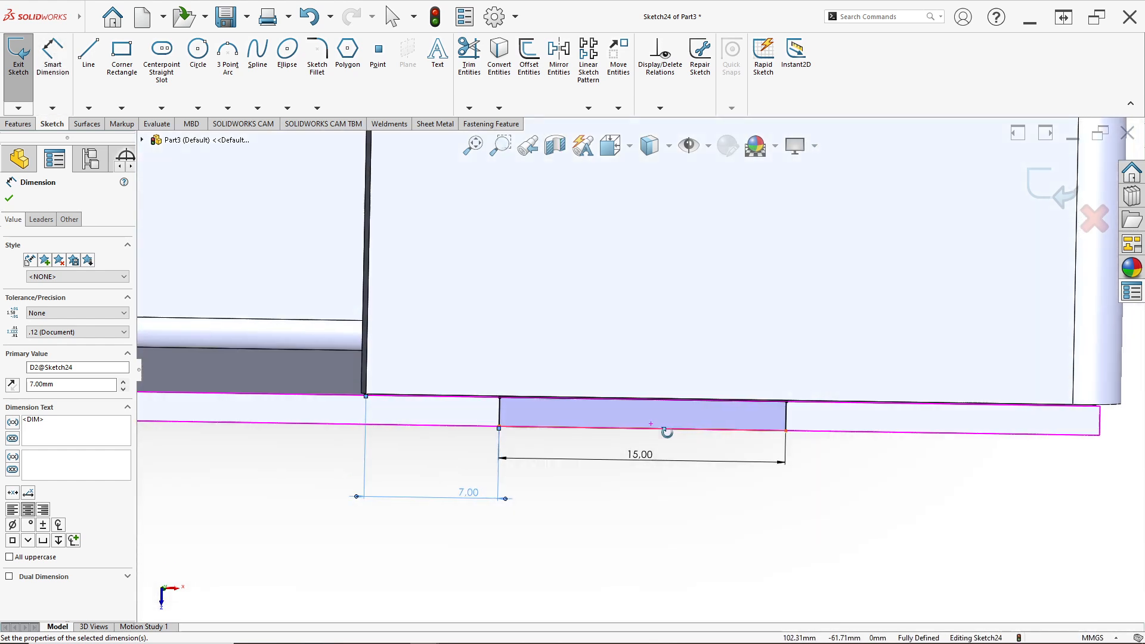
{"action": "scroll", "coordinate": [637, 456], "scroll_direction": "up", "scroll_amount": 1}
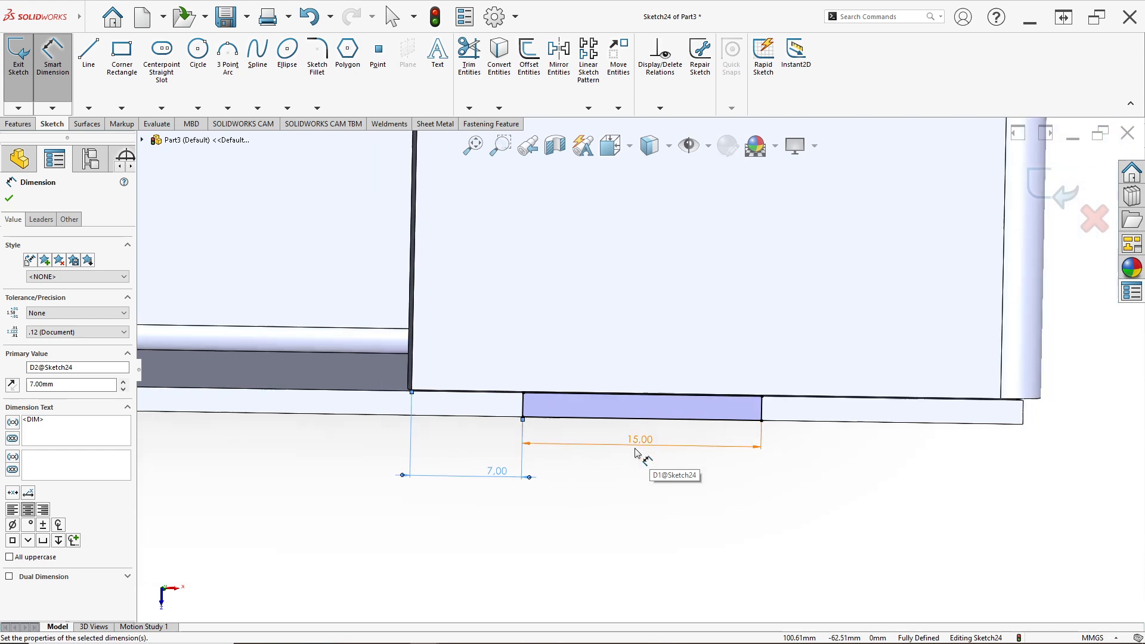
{"action": "scroll", "coordinate": [636, 450], "scroll_direction": "down", "scroll_amount": 2}
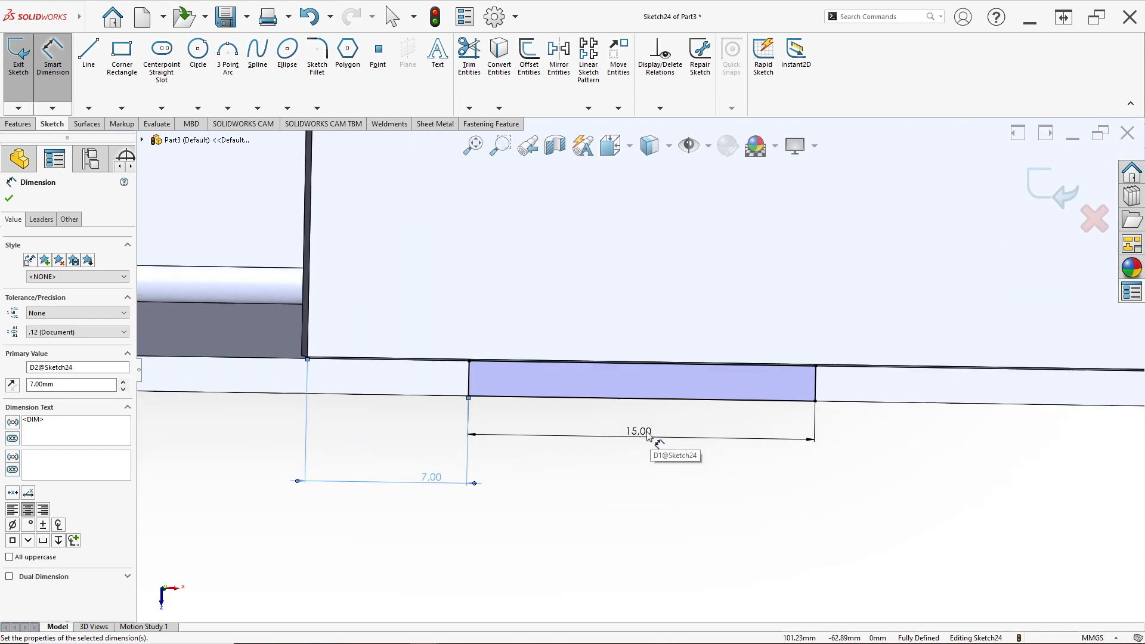
{"action": "double_click", "coordinate": [648, 434]}
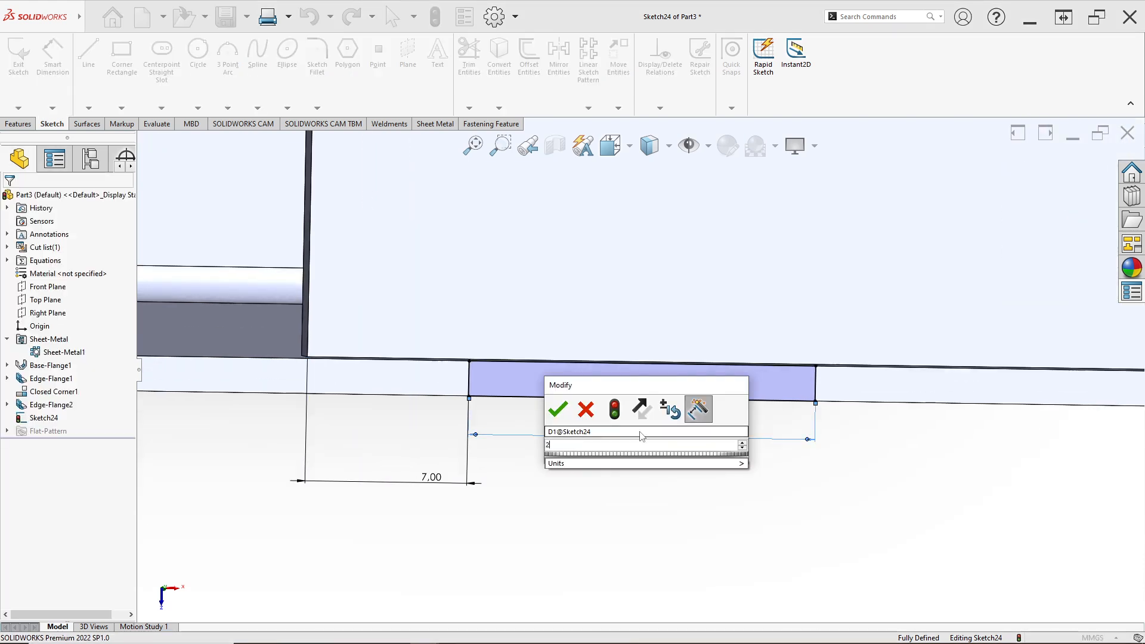
{"action": "type", "text": "20"}
{"action": "key", "text": "Return"}
- Draw a 58.5 mm vertical centerline from the long side to the origin and a 123.5 mm horizontal centerline from the origin to the short side
{"action": "scroll", "coordinate": [675, 417], "scroll_direction": "up", "scroll_amount": 3}
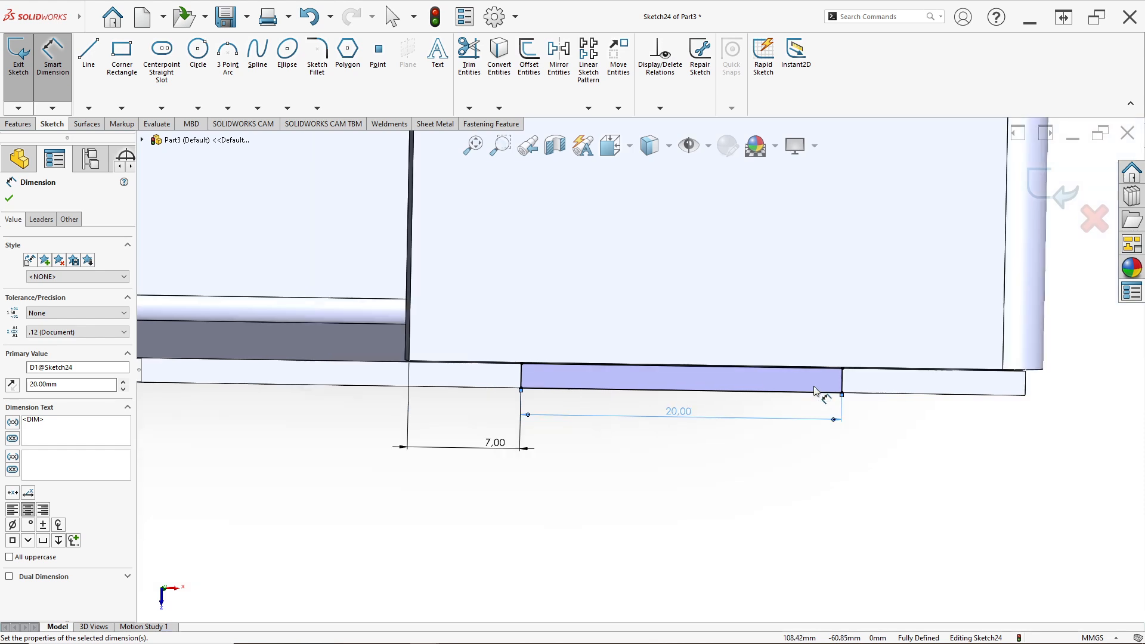
{"action": "scroll", "coordinate": [667, 388], "scroll_direction": "up", "scroll_amount": 2}
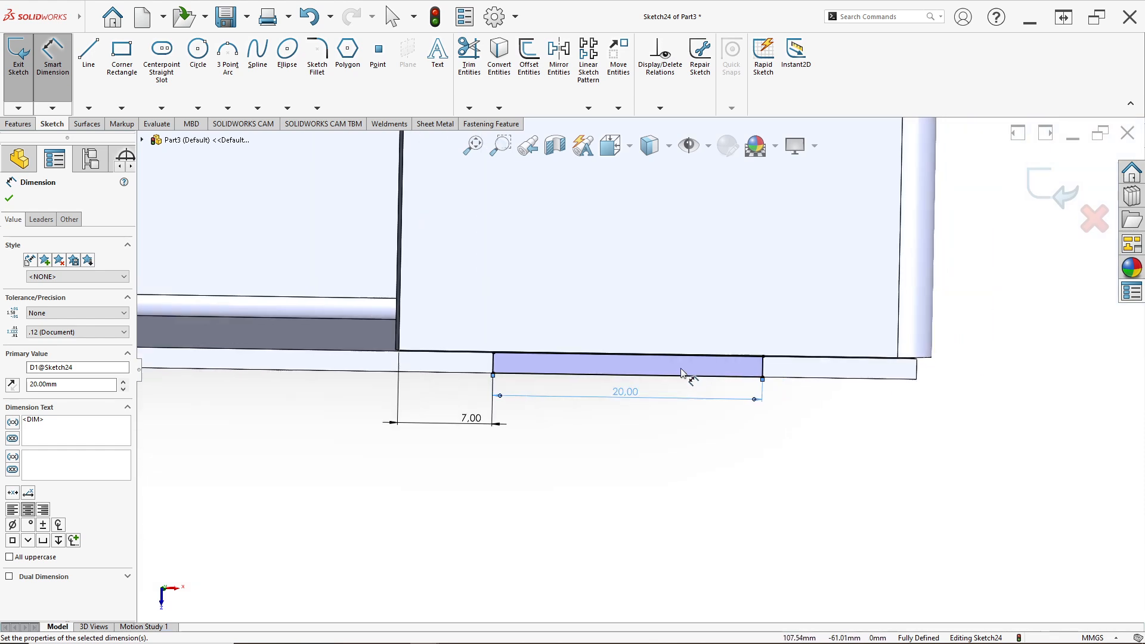
{"action": "scroll", "coordinate": [690, 375], "scroll_direction": "down", "scroll_amount": 3}
{"action": "scroll", "coordinate": [651, 375], "scroll_direction": "up", "scroll_amount": 5}
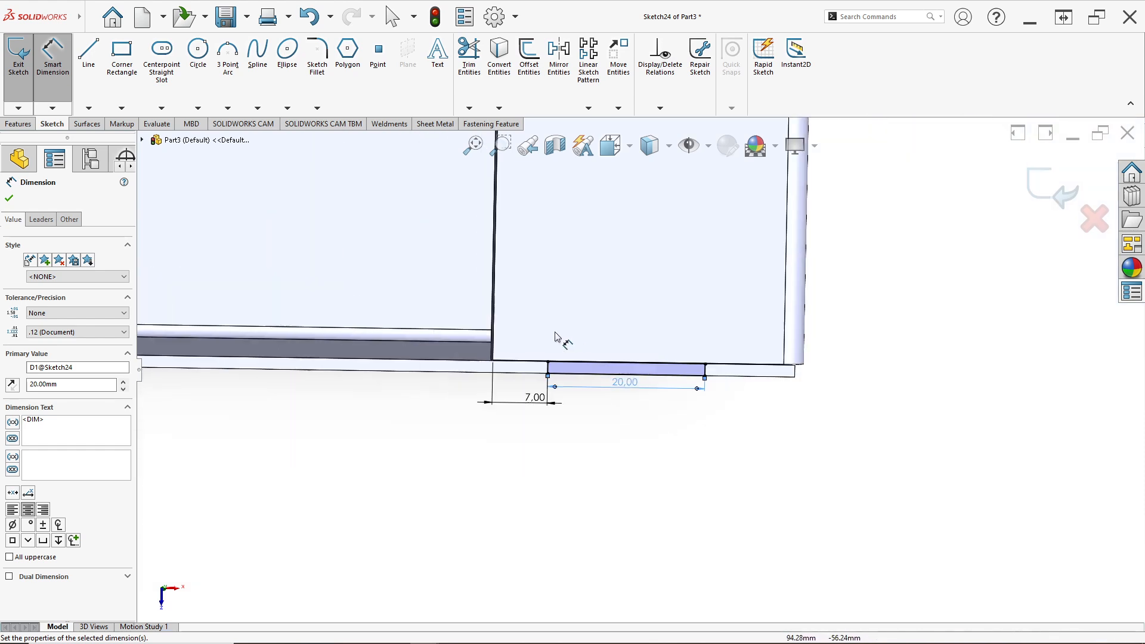
{"action": "left_click", "coordinate": [88, 108]}
{"action": "left_click", "coordinate": [108, 136]}
{"action": "scroll", "coordinate": [407, 238], "scroll_direction": "up", "scroll_amount": 4}
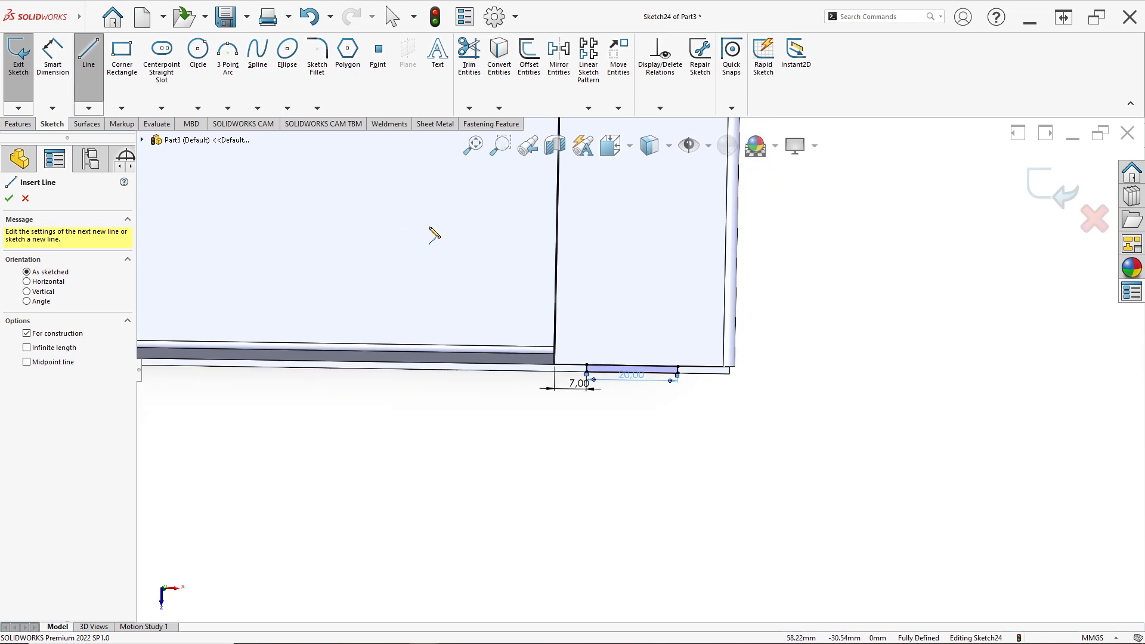
{"action": "key", "text": "space"}
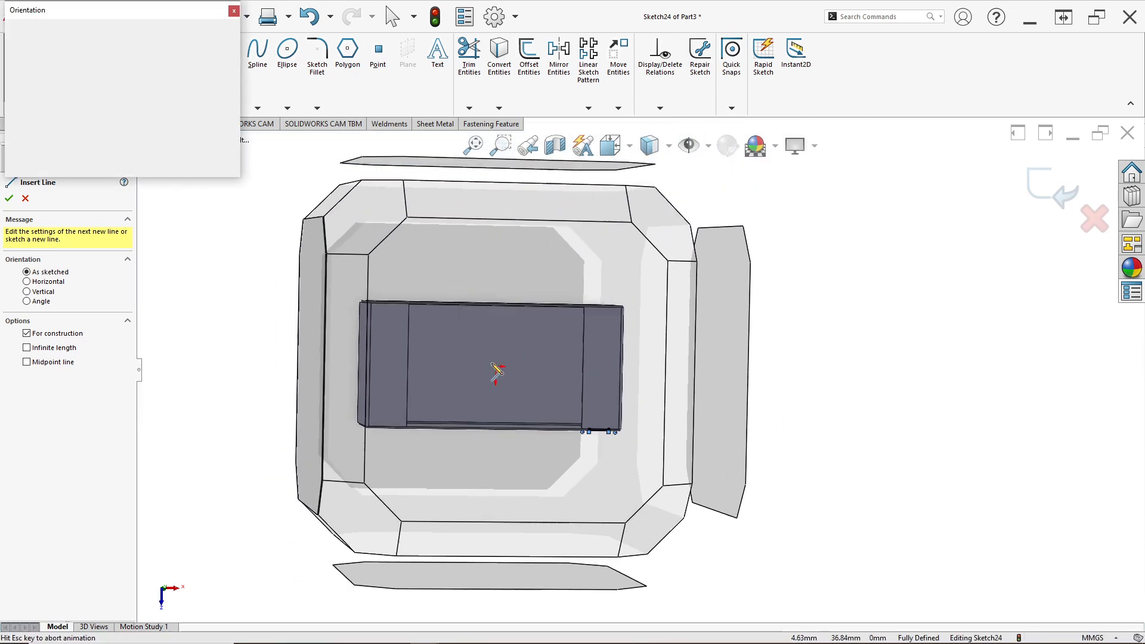
{"action": "left_click", "coordinate": [498, 374]}
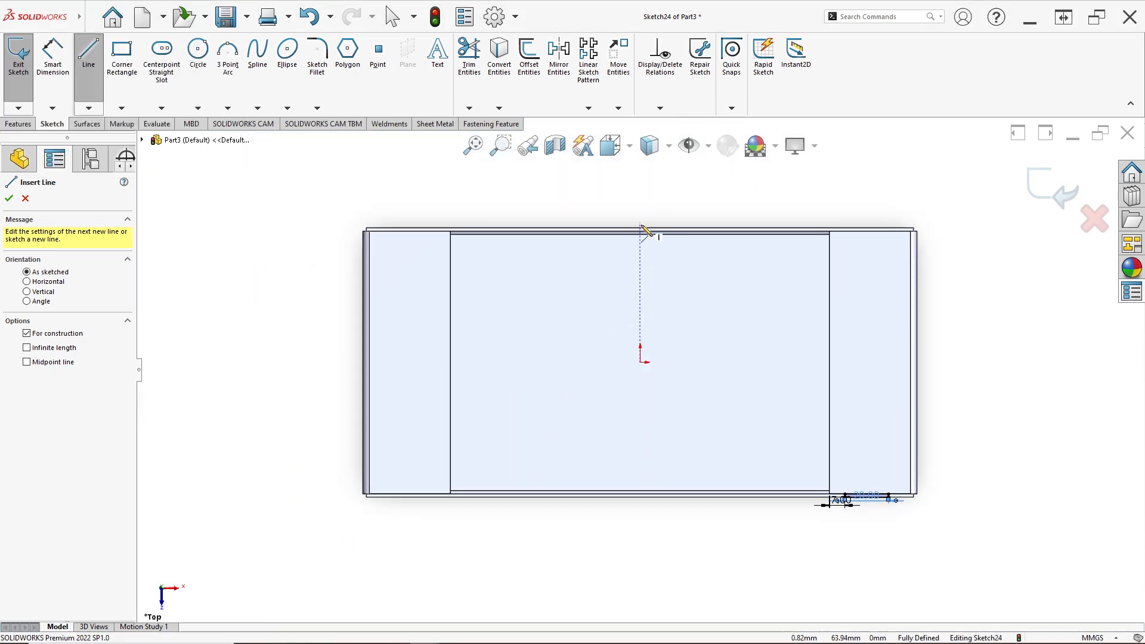
{"action": "left_click", "coordinate": [640, 233]}
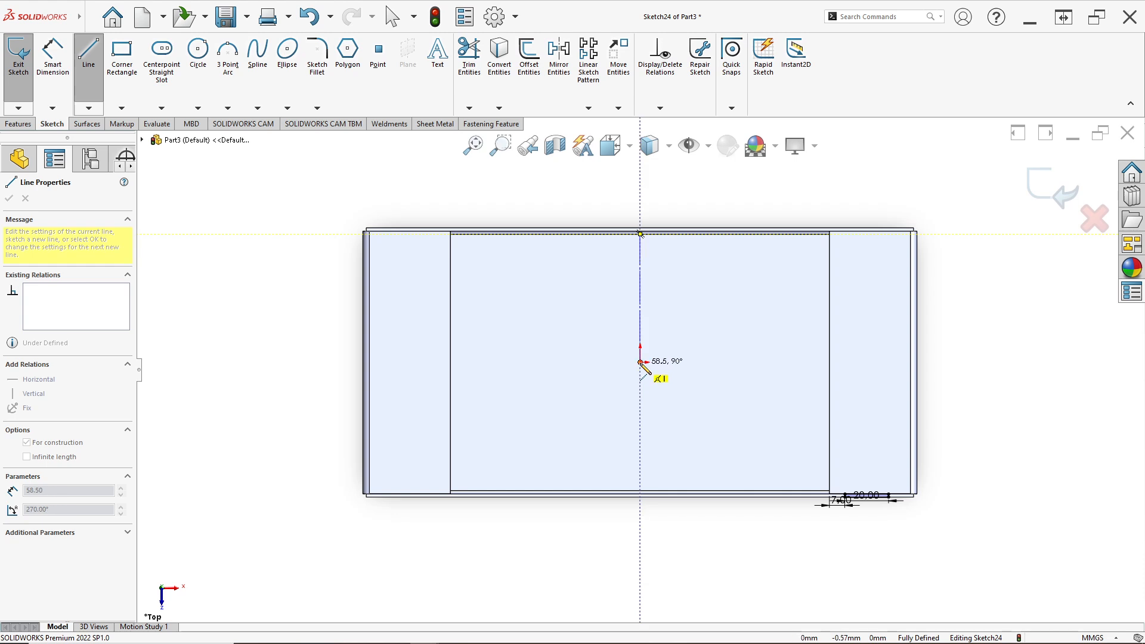
{"action": "left_click", "coordinate": [640, 362]}
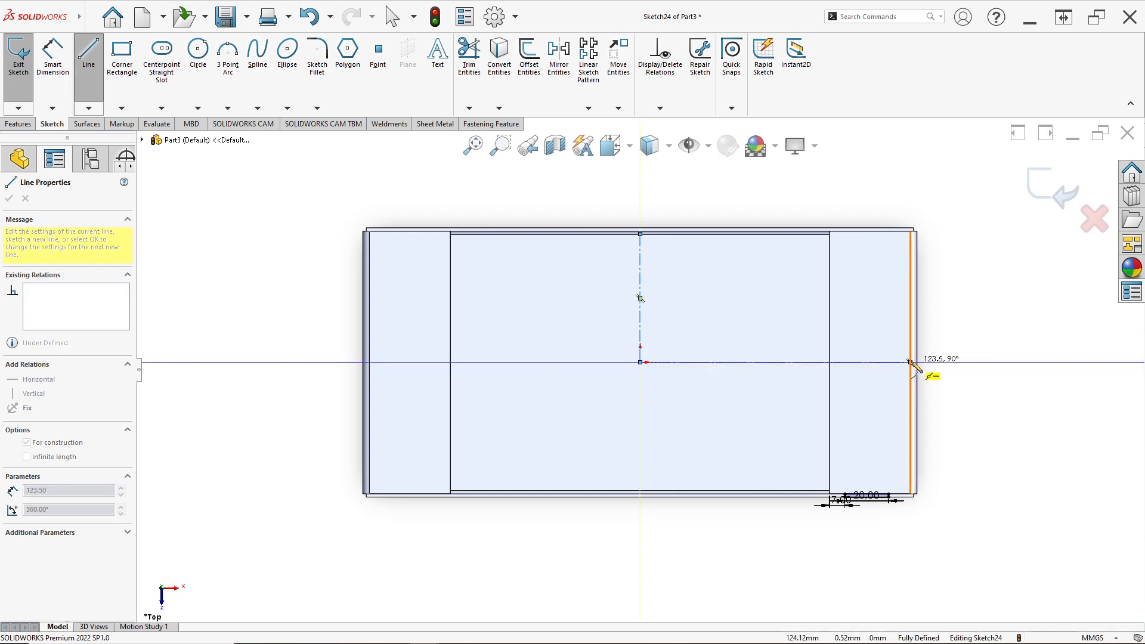
{"action": "left_click", "coordinate": [910, 362]}
{"action": "key", "text": "Escape"}
- Mirror the four rectangle lines about the horizontal centerline onto the opposite long wall, keeping the original
{"action": "scroll", "coordinate": [858, 464], "scroll_direction": "down", "scroll_amount": 4}
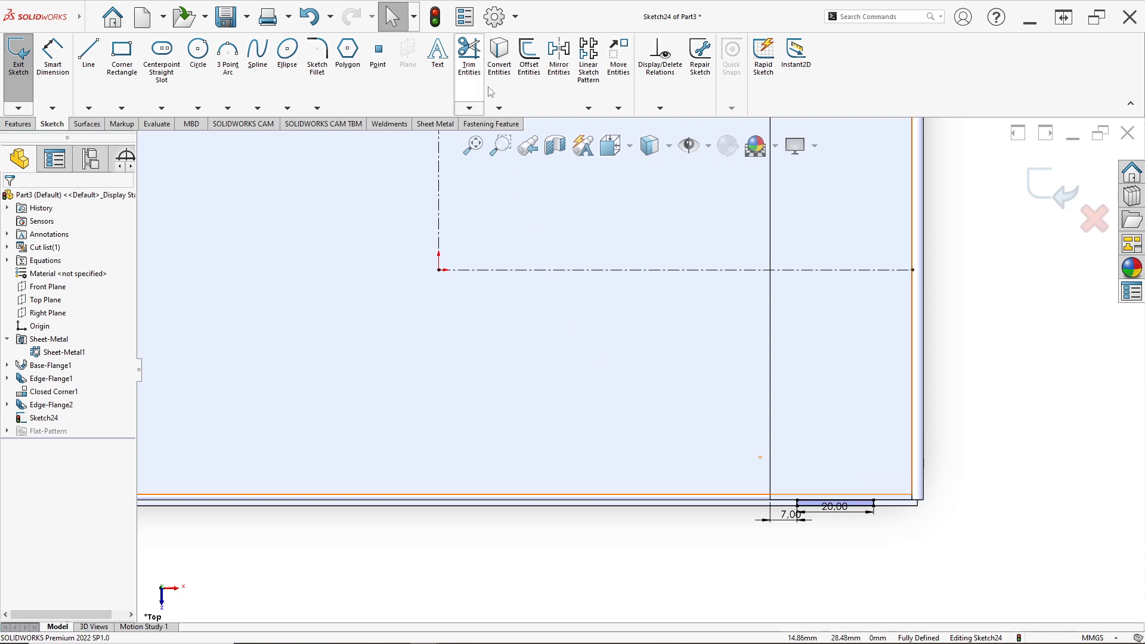
{"action": "left_click", "coordinate": [558, 54]}
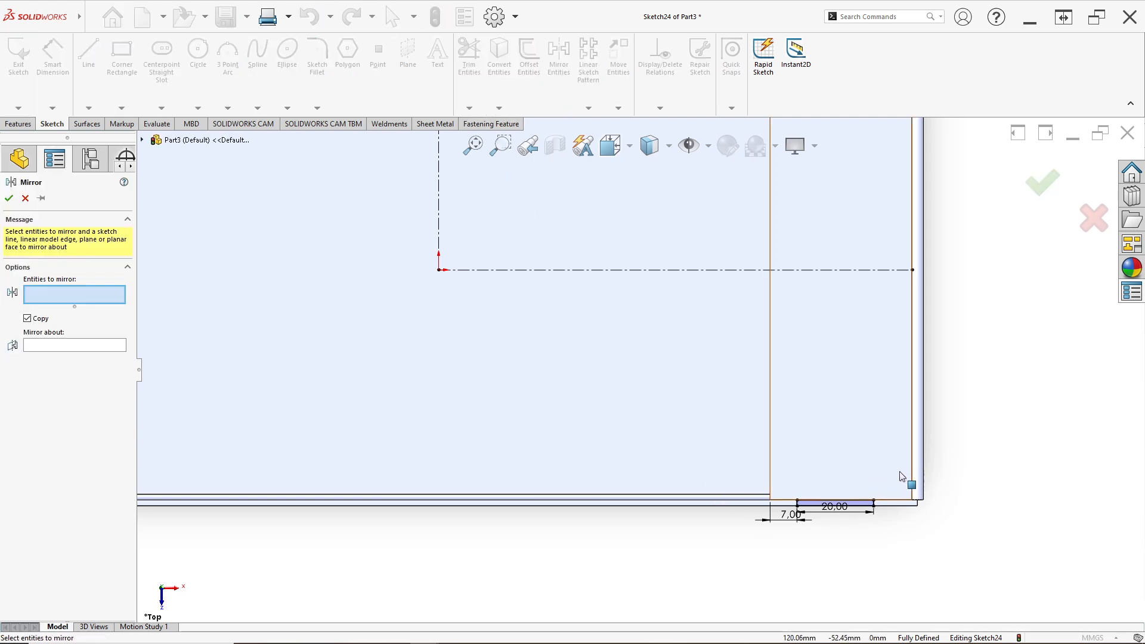
{"action": "left_click_drag", "start_coordinate": [900, 466], "coordinate": [780, 551]}
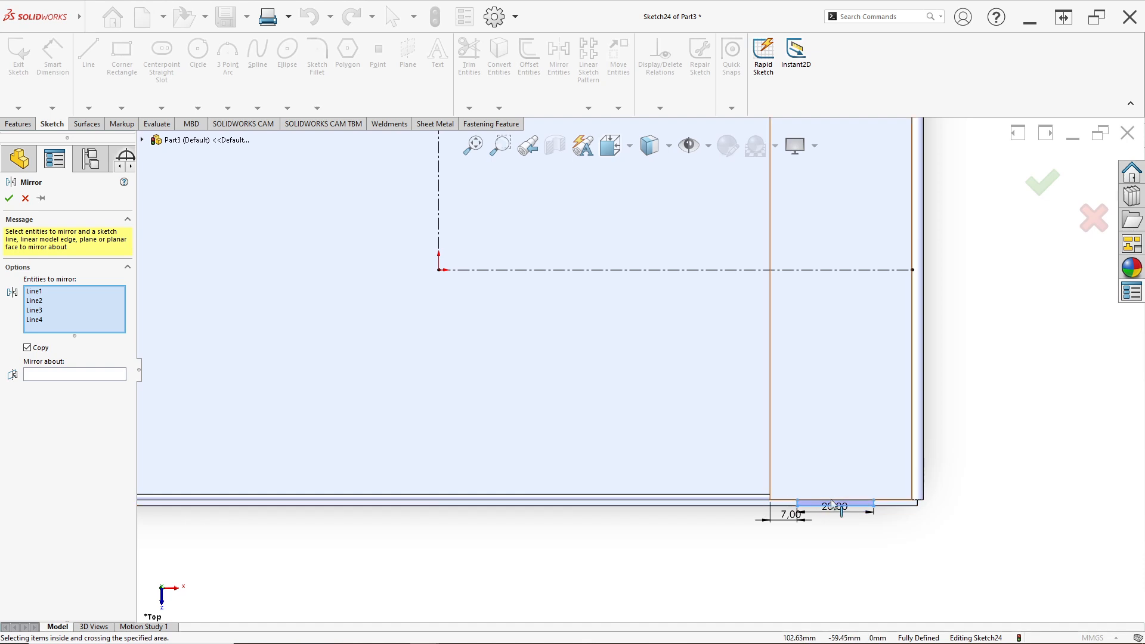
{"action": "left_click", "coordinate": [96, 374]}
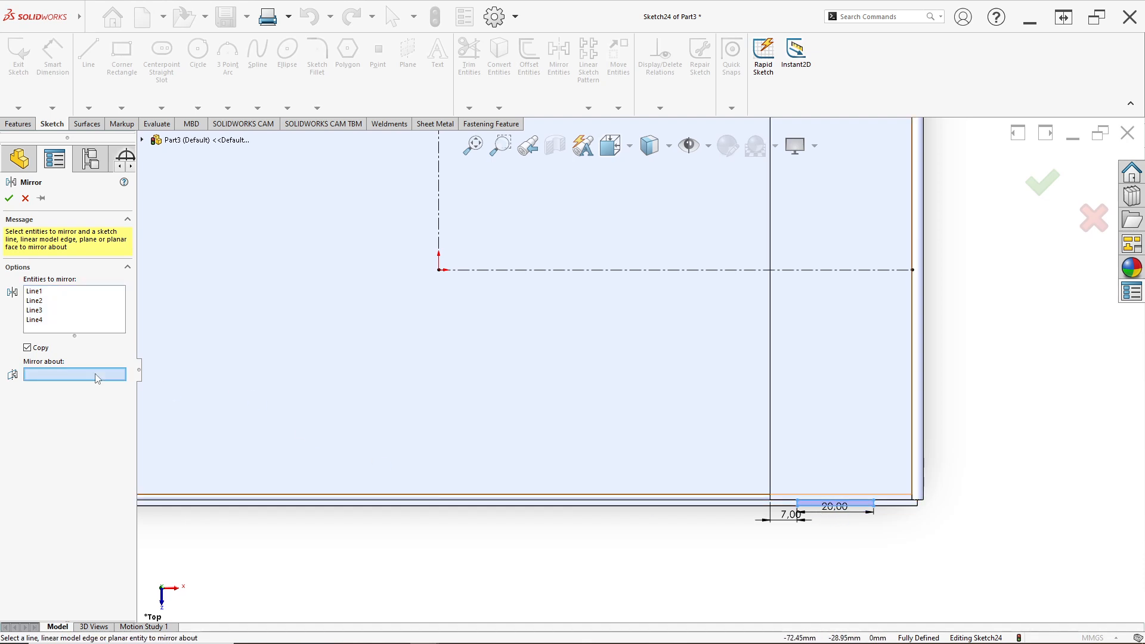
{"action": "left_click", "coordinate": [624, 271]}
{"action": "scroll", "coordinate": [709, 290], "scroll_direction": "up", "scroll_amount": 3}
{"action": "scroll", "coordinate": [724, 289], "scroll_direction": "down", "scroll_amount": 2}
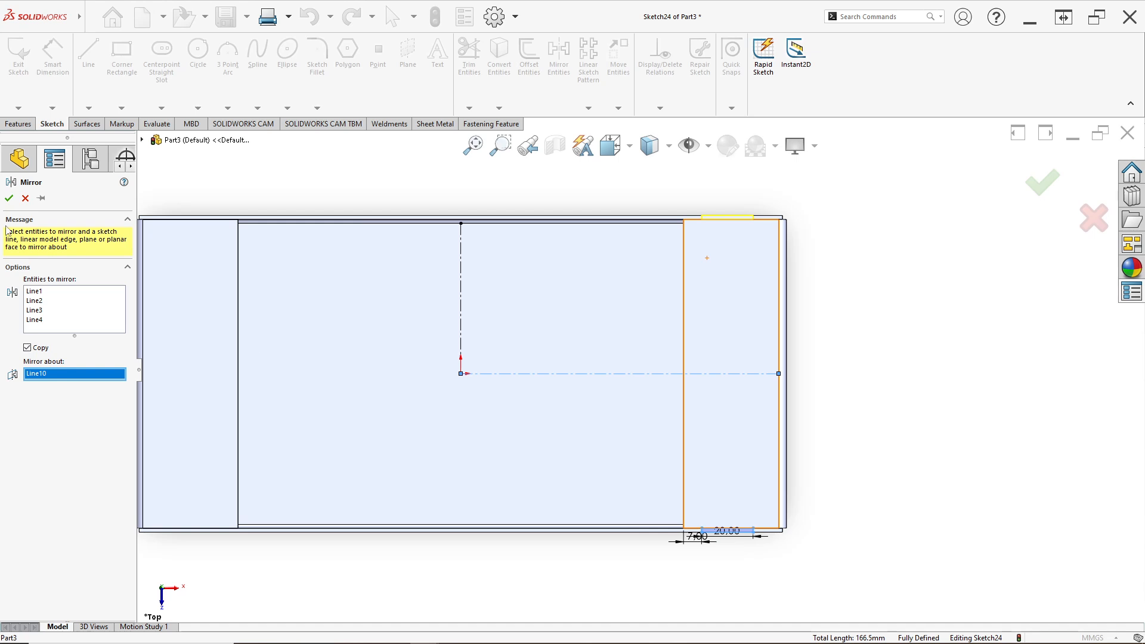
{"action": "left_click", "coordinate": [8, 198]}
- Mirror both rectangles and the horizontal centerline about the vertical centerline to the other end of the box
{"action": "left_click", "coordinate": [559, 57]}
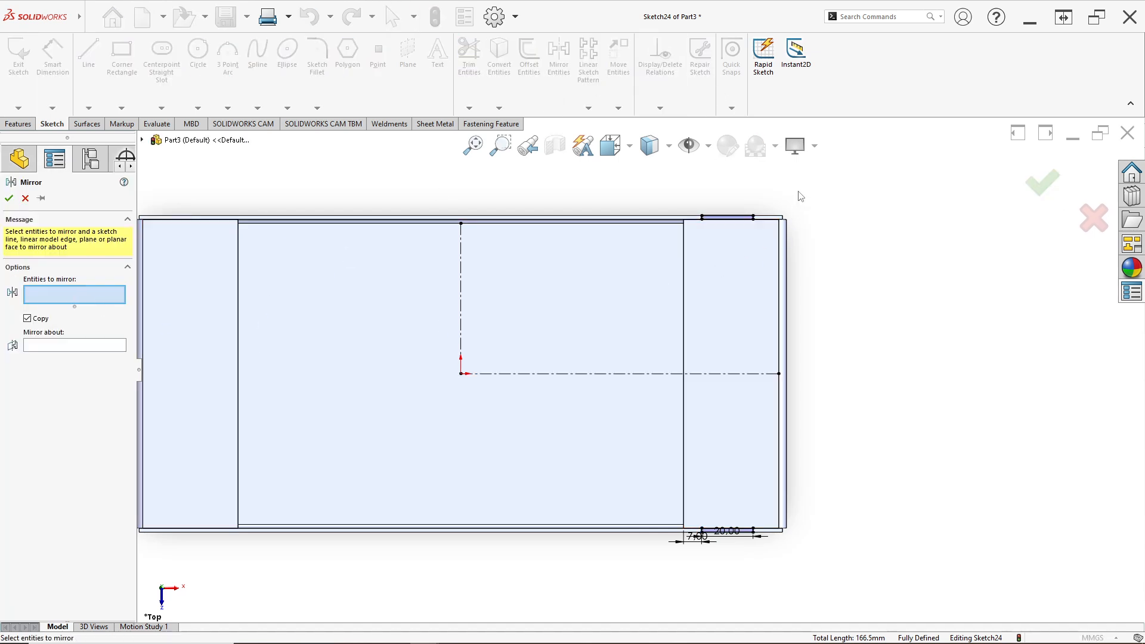
{"action": "mouse_move", "coordinate": [798, 192]}
{"action": "left_mouse_down"}
{"action": "mouse_move", "coordinate": [694, 274]}
{"action": "mouse_move", "coordinate": [661, 527]}
{"action": "mouse_move", "coordinate": [669, 572]}
{"action": "left_mouse_up"}
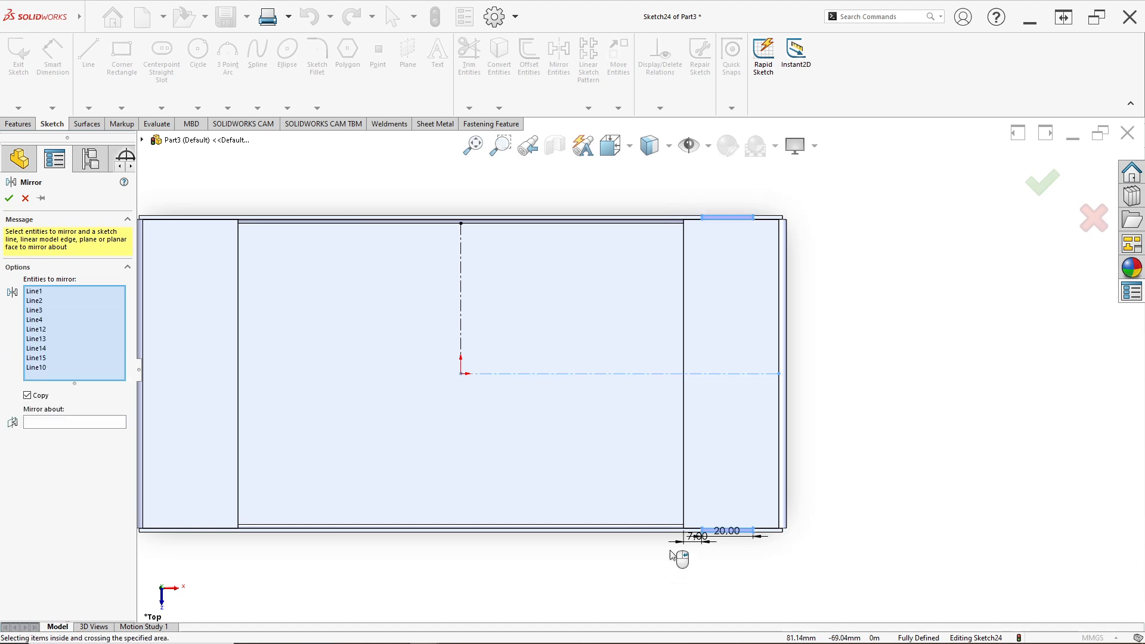
{"action": "left_click", "coordinate": [79, 423]}
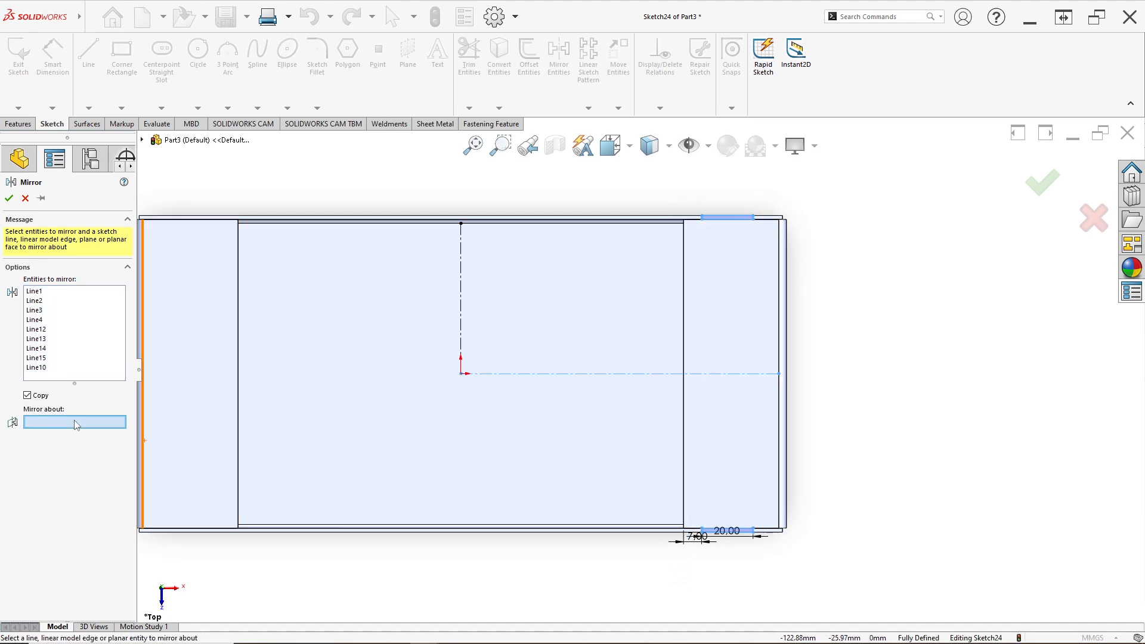
{"action": "left_click", "coordinate": [462, 309]}
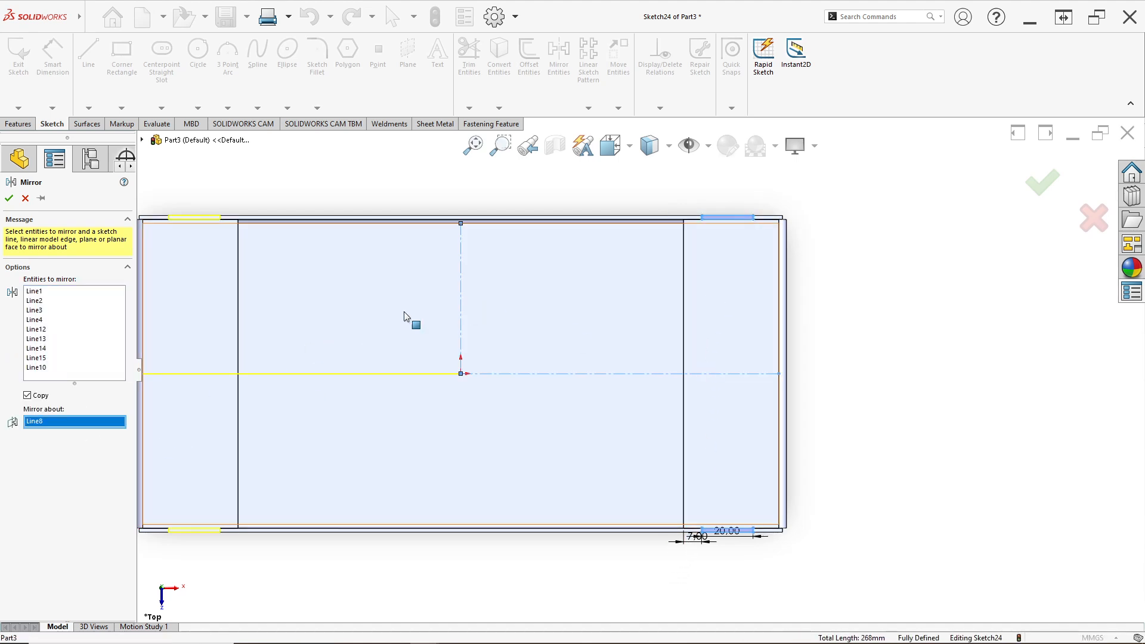
{"action": "left_click", "coordinate": [9, 198]}
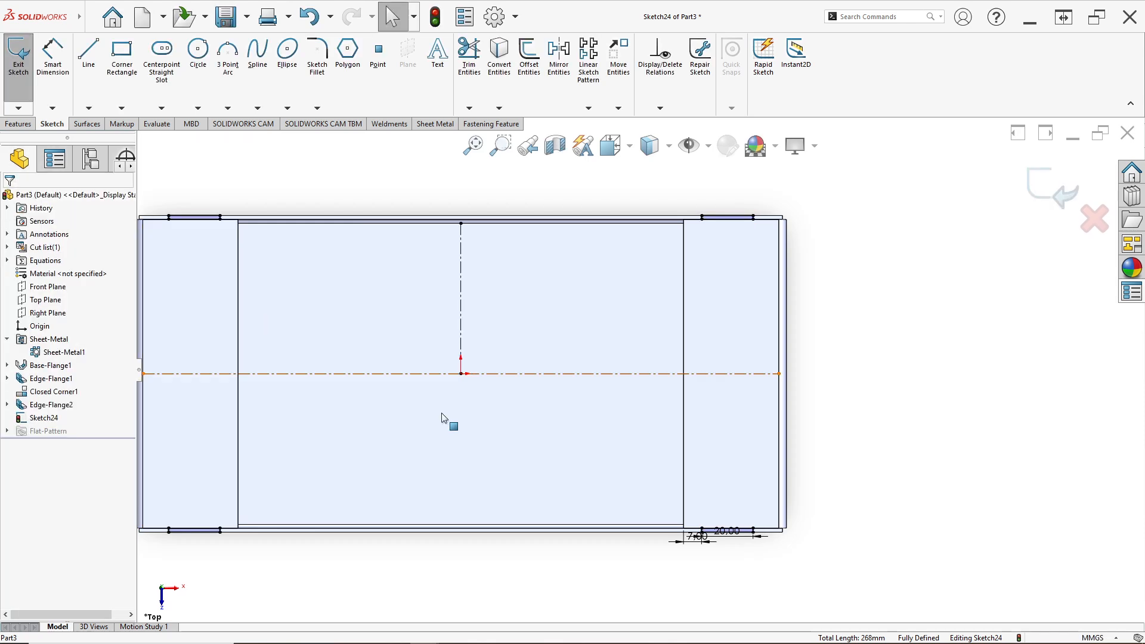
- Cut the four mirrored rectangles 7 mm deep into the long walls with a blind Extruded Cut
{"action": "left_click", "coordinate": [18, 123]}
{"action": "left_click", "coordinate": [190, 89]}
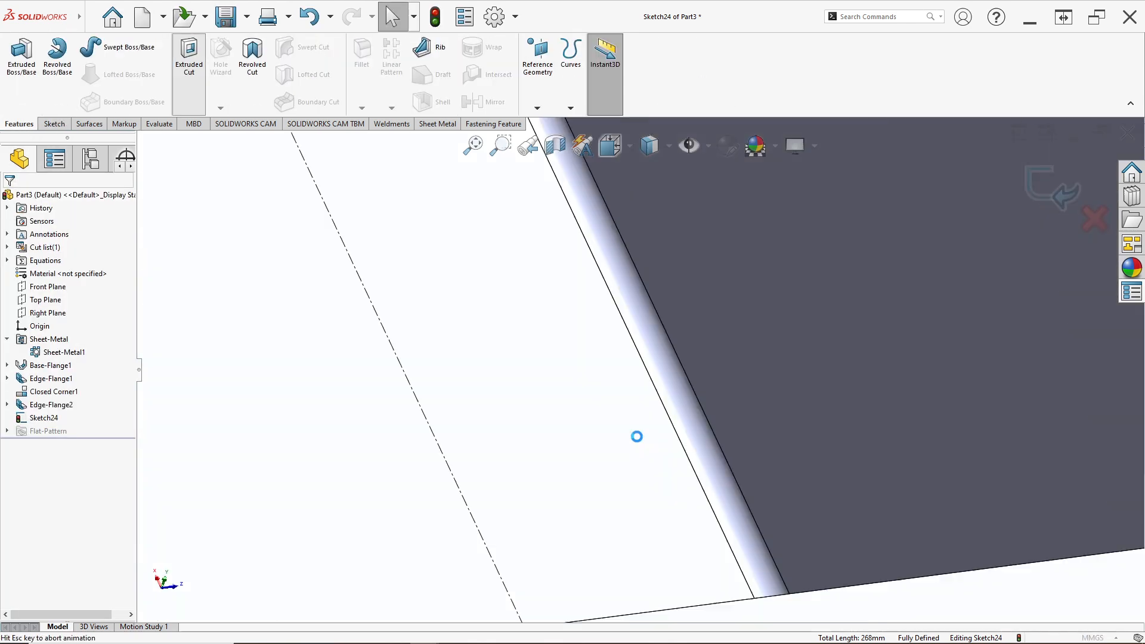
{"action": "scroll", "coordinate": [661, 410], "scroll_direction": "up", "scroll_amount": 5}
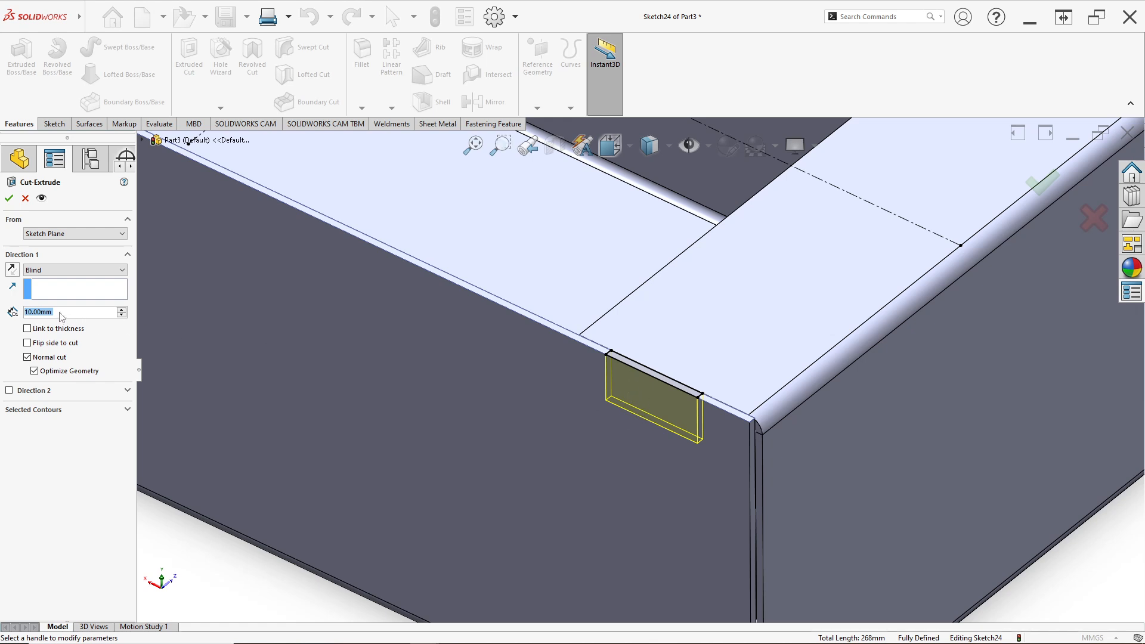
{"action": "type", "text": "7"}
{"action": "key", "text": "Return"}
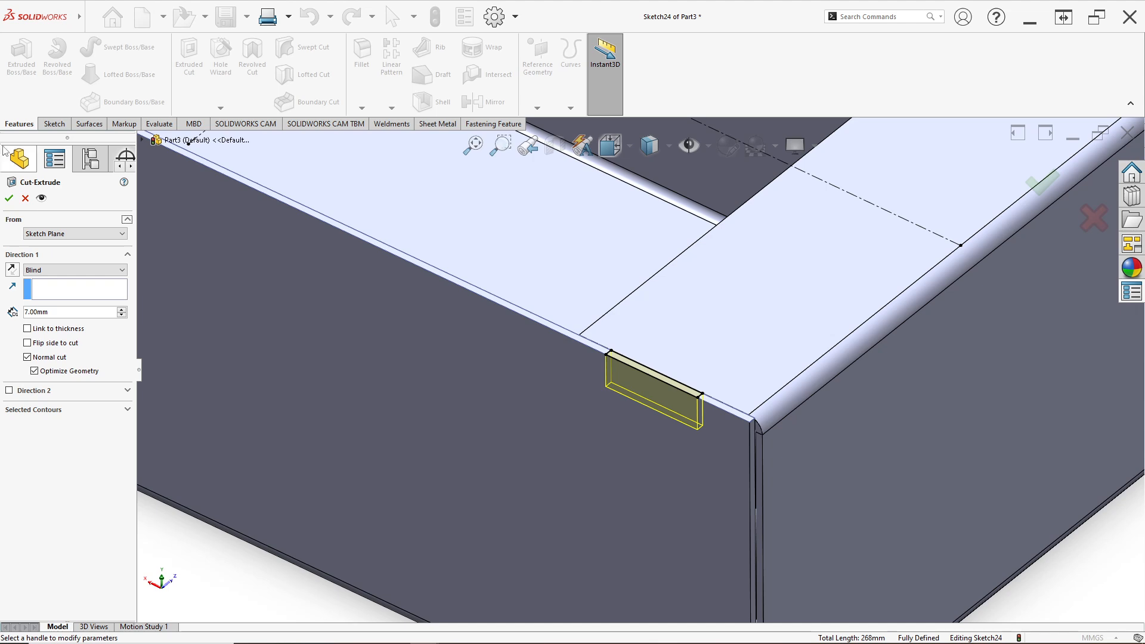
{"action": "left_click", "coordinate": [9, 198]}
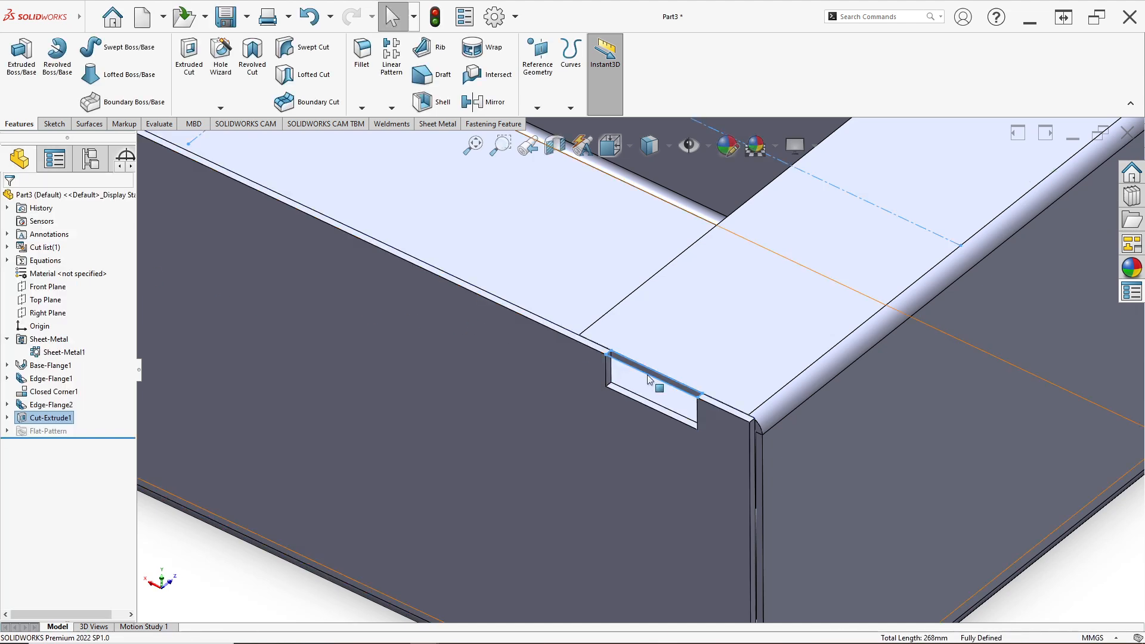
- Examine the notches cut into the long walls' upper edges beside the inward flanges
{"action": "middle_click_drag", "start_coordinate": [651, 386], "coordinate": [696, 406]}
{"action": "scroll", "coordinate": [655, 390], "scroll_direction": "down", "scroll_amount": 5}
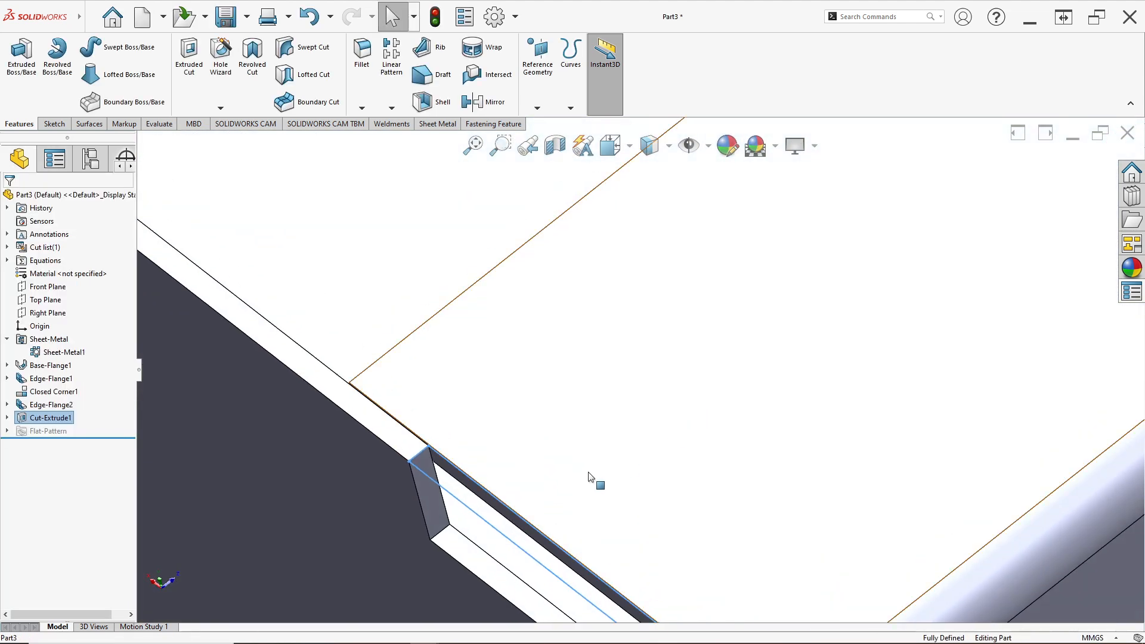
{"action": "scroll", "coordinate": [593, 476], "scroll_direction": "up", "scroll_amount": 4}
{"action": "scroll", "coordinate": [604, 465], "scroll_direction": "up", "scroll_amount": 5}
{"action": "left_click", "coordinate": [769, 211]}
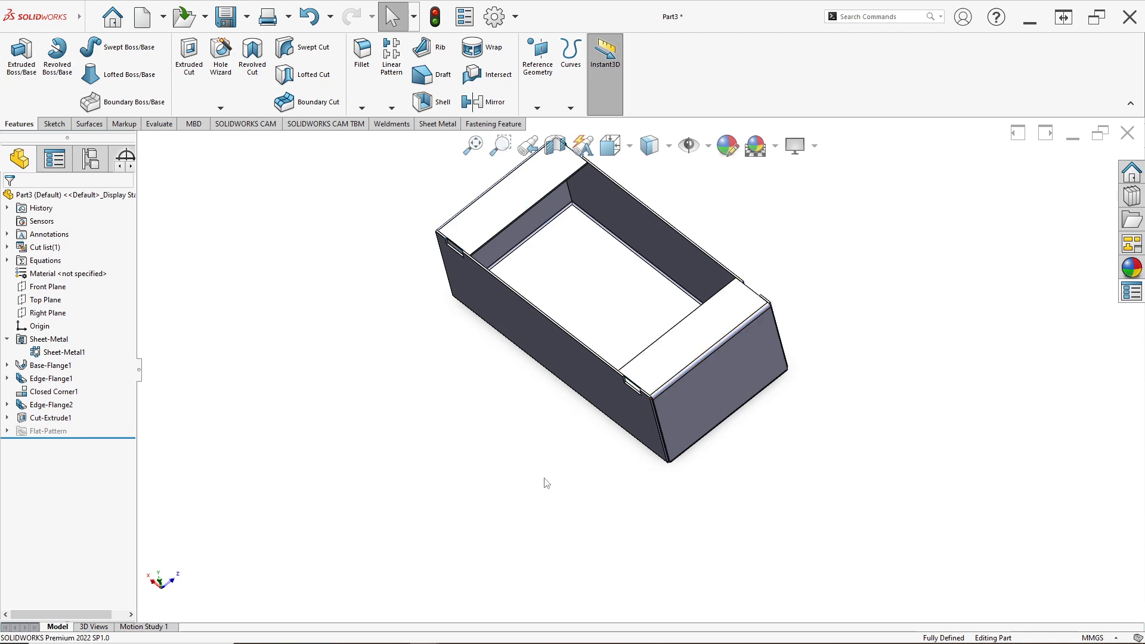
{"action": "scroll", "coordinate": [648, 365], "scroll_direction": "down", "scroll_amount": 8}
{"action": "middle_click_drag", "start_coordinate": [650, 367], "coordinate": [624, 432]}
{"action": "scroll", "coordinate": [626, 432], "scroll_direction": "up", "scroll_amount": 2}
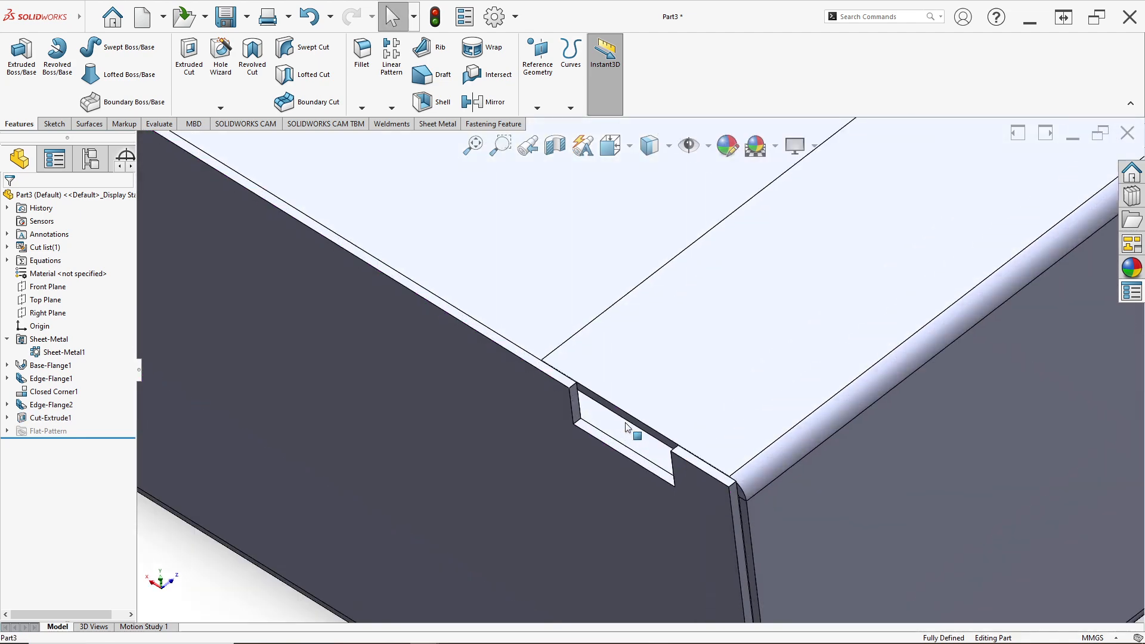
{"action": "scroll", "coordinate": [630, 381], "scroll_direction": "down", "scroll_amount": 2}
- Start a sketch on the top face of an inward end flange
{"action": "right_click", "coordinate": [632, 375]}
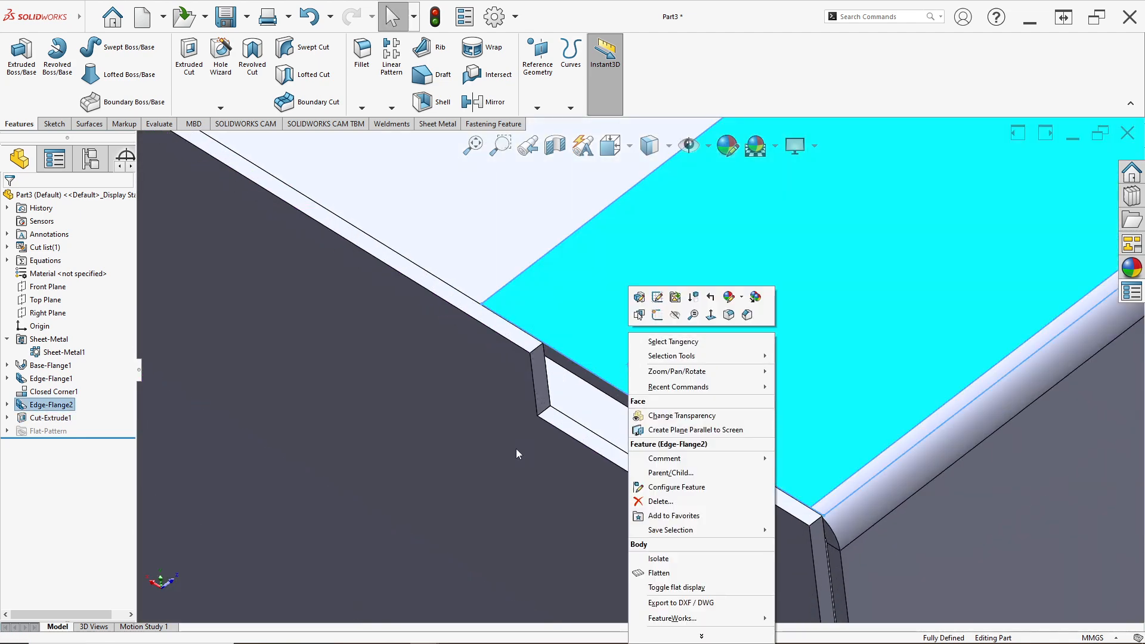
{"action": "scroll", "coordinate": [516, 449], "scroll_direction": "up", "scroll_amount": 5}
{"action": "left_click", "coordinate": [428, 535]}
{"action": "scroll", "coordinate": [571, 406], "scroll_direction": "up", "scroll_amount": 3}
{"action": "right_click", "coordinate": [665, 348]}
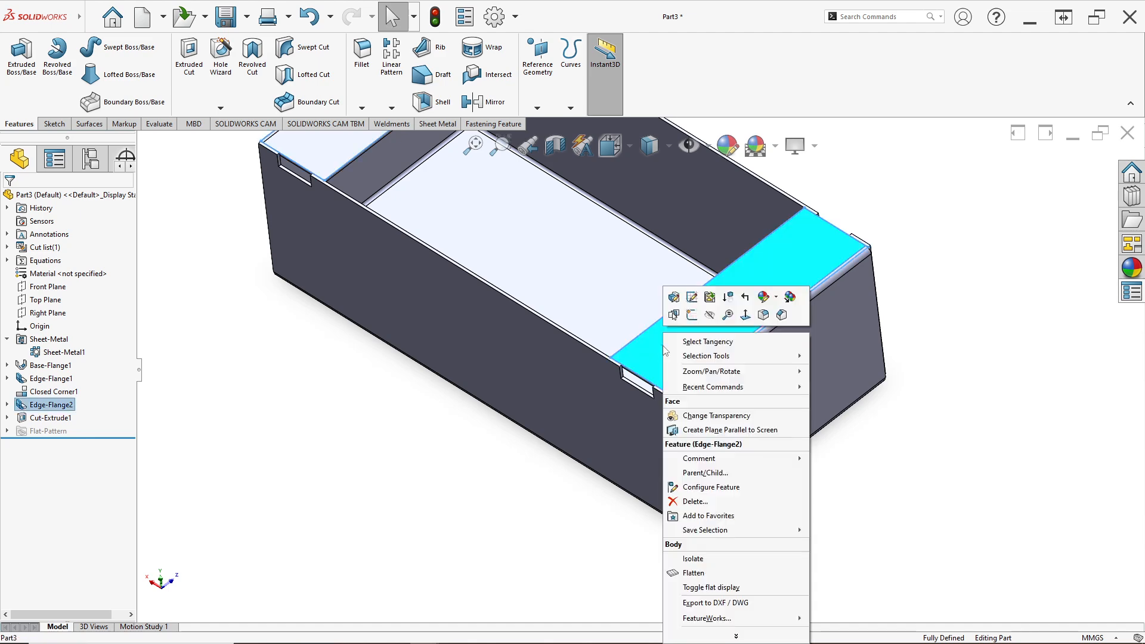
{"action": "left_click", "coordinate": [693, 316]}
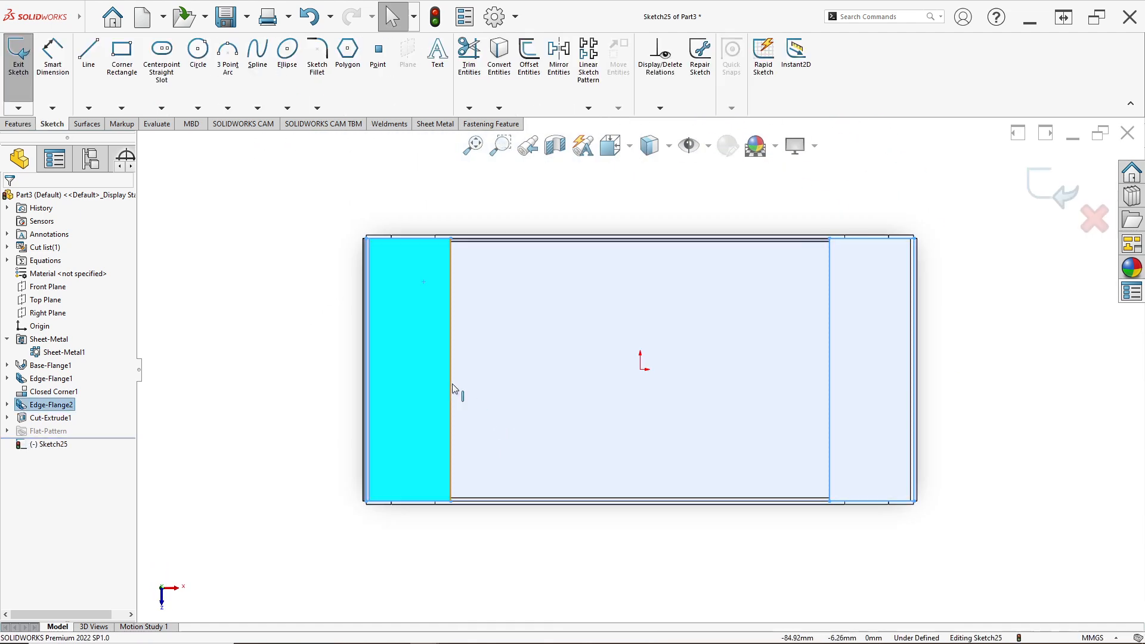
{"action": "scroll", "coordinate": [486, 503], "scroll_direction": "down", "scroll_amount": 3}
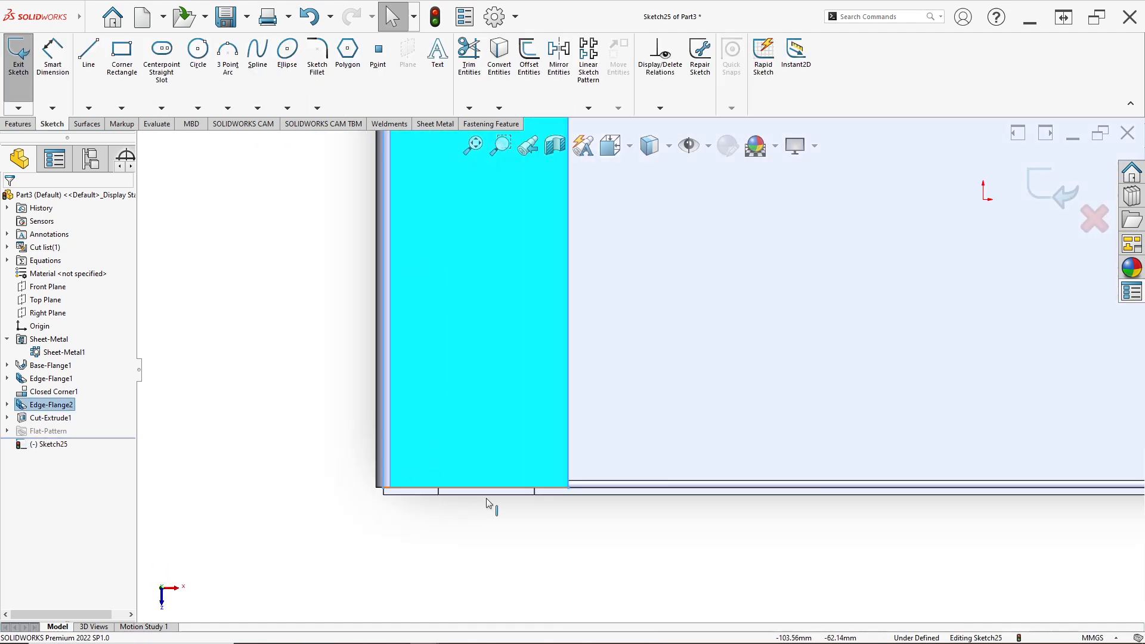
{"action": "scroll", "coordinate": [477, 459], "scroll_direction": "up", "scroll_amount": 5}
{"action": "middle_click_drag", "start_coordinate": [593, 365], "coordinate": [780, 368]}
{"action": "key", "text": "space"}
{"action": "left_click", "coordinate": [499, 355]}
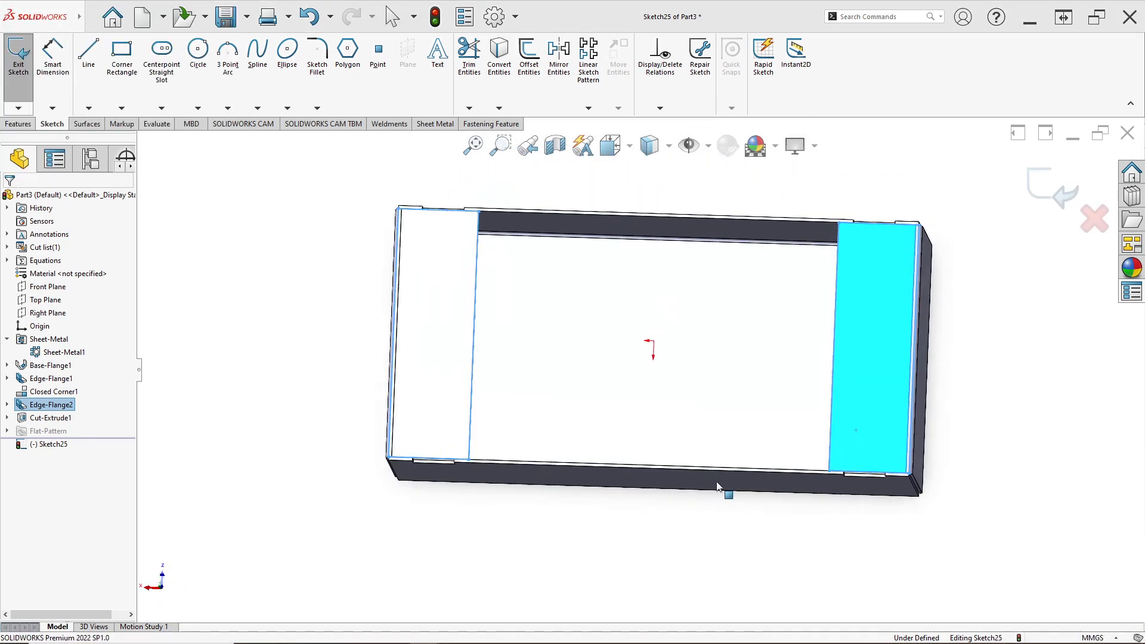
- Sketch a corner rectangle about 19.7 by 1.6 mm inside the wall notch, from the wall's outer edge to the flange edge
{"action": "scroll", "coordinate": [838, 498], "scroll_direction": "down", "scroll_amount": 5}
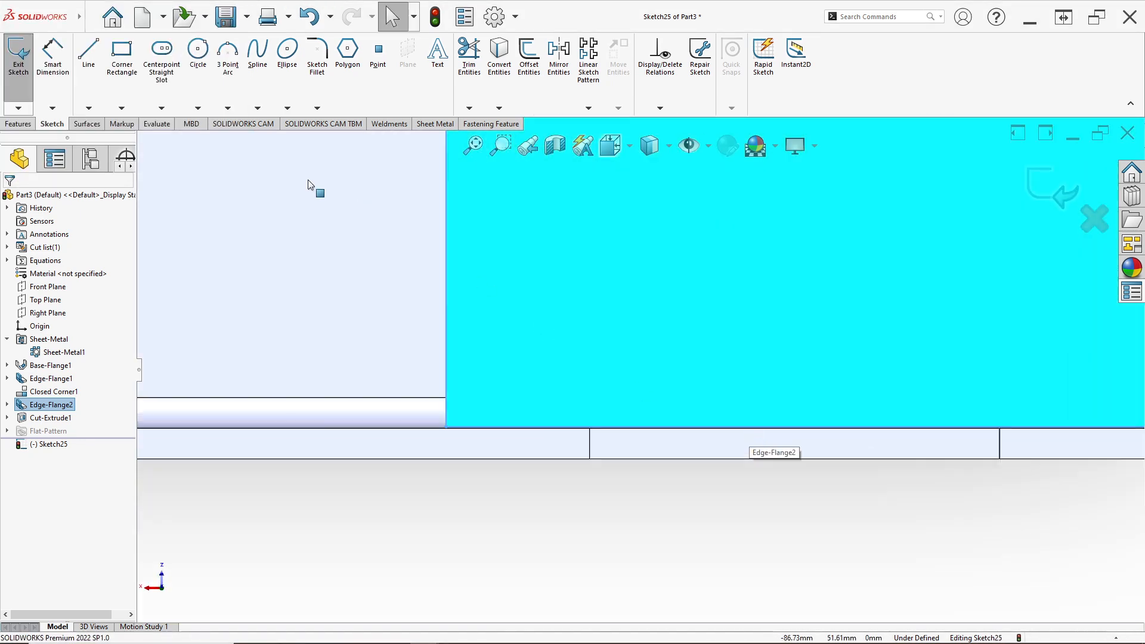
{"action": "left_click", "coordinate": [128, 75]}
{"action": "scroll", "coordinate": [616, 480], "scroll_direction": "down", "scroll_amount": 2}
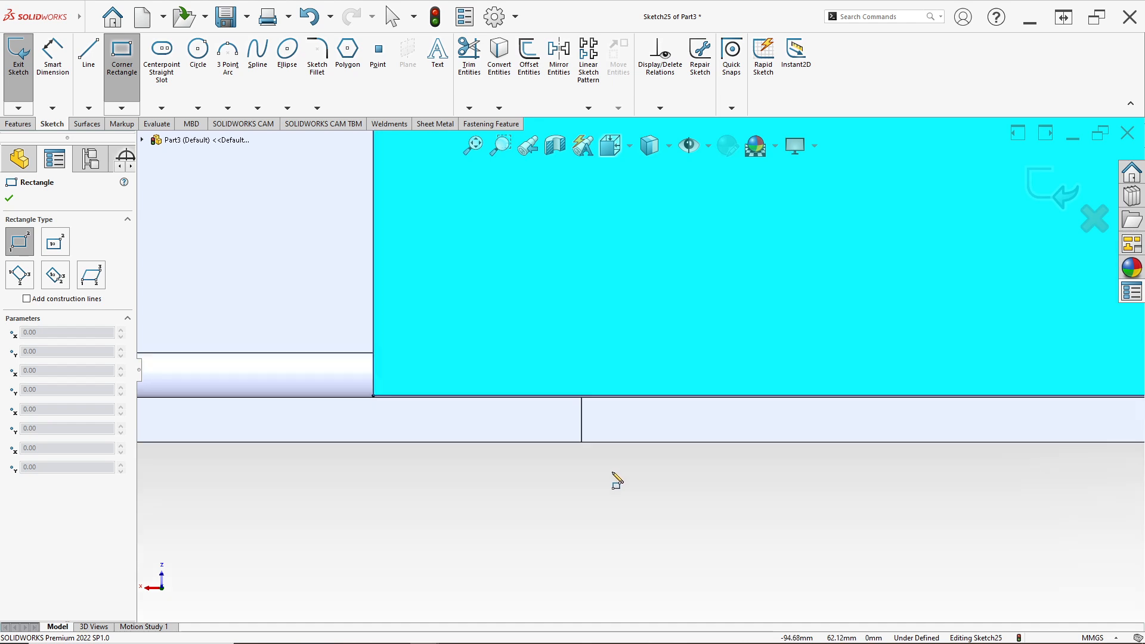
{"action": "left_click", "coordinate": [588, 444]}
{"action": "scroll", "coordinate": [997, 413], "scroll_direction": "up", "scroll_amount": 3}
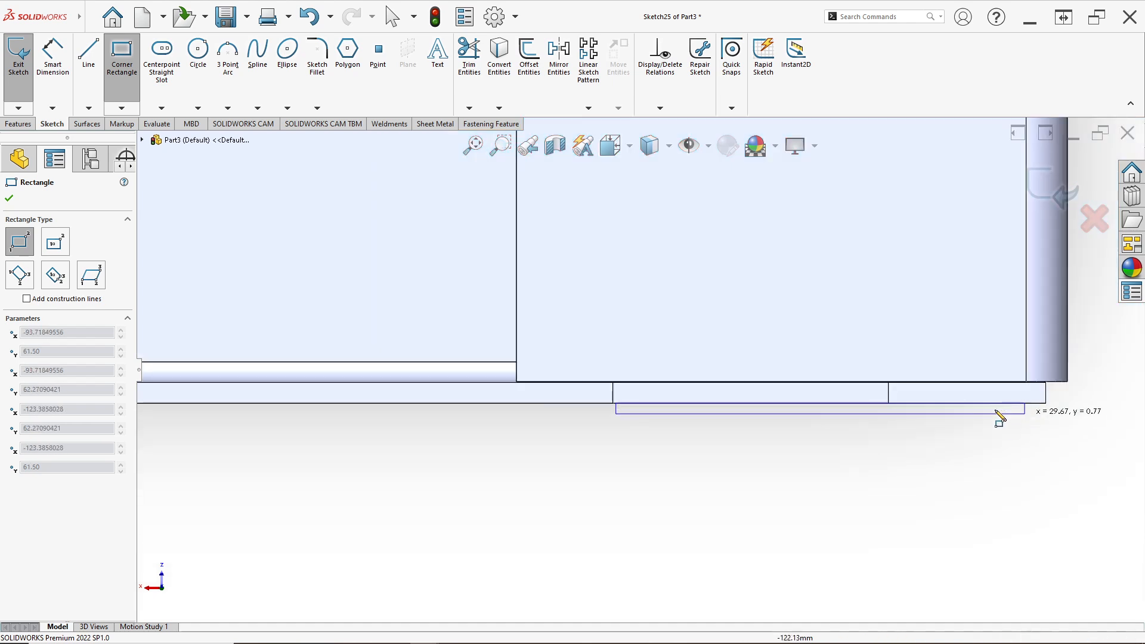
{"action": "scroll", "coordinate": [886, 388], "scroll_direction": "down", "scroll_amount": 4}
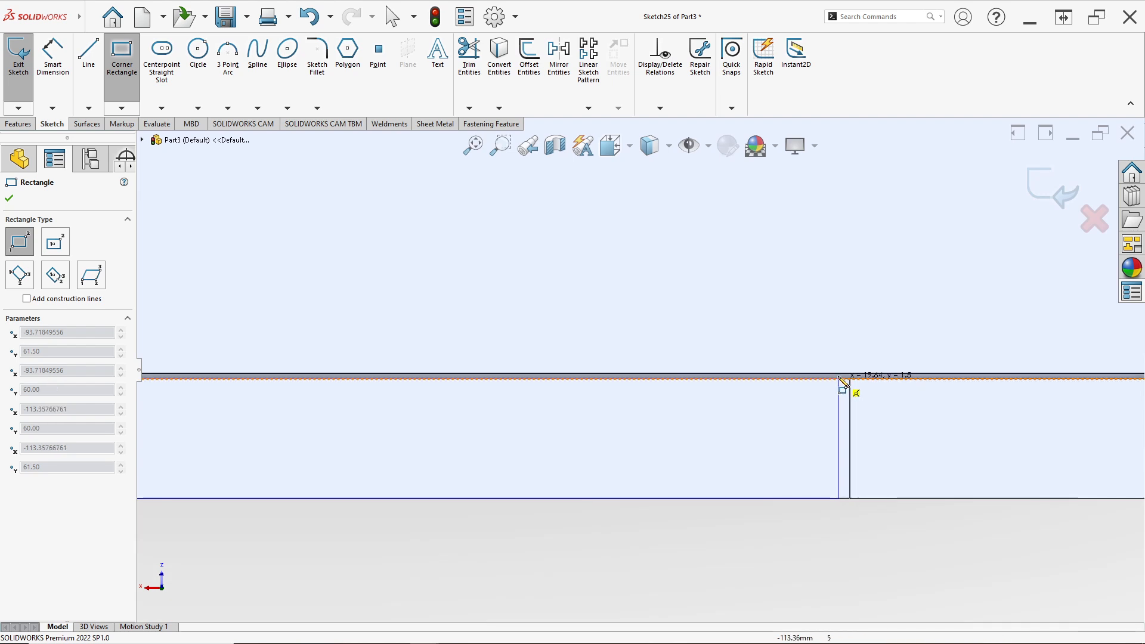
{"action": "left_click", "coordinate": [841, 376]}
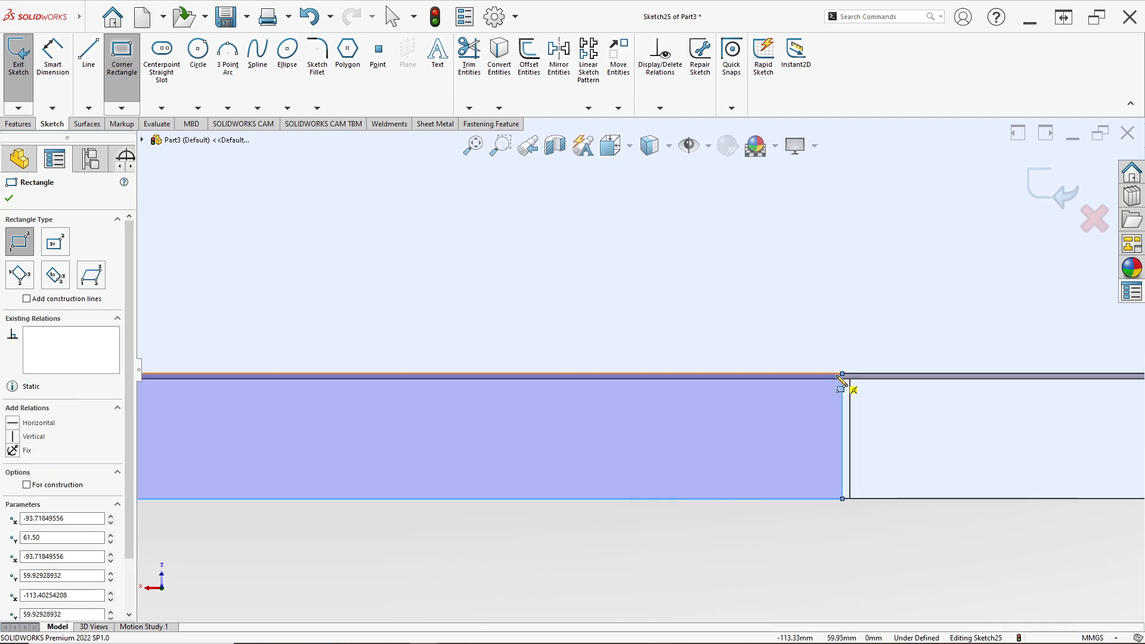
{"action": "scroll", "coordinate": [805, 386], "scroll_direction": "up", "scroll_amount": 2}
{"action": "scroll", "coordinate": [733, 379], "scroll_direction": "down", "scroll_amount": 4}
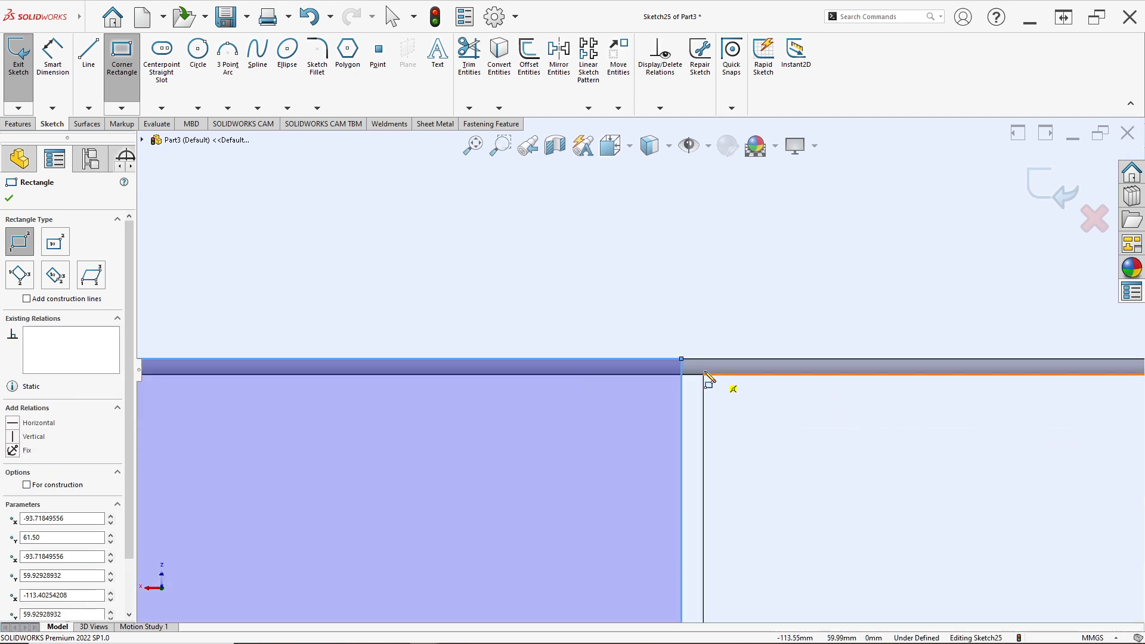
{"action": "scroll", "coordinate": [667, 378], "scroll_direction": "up", "scroll_amount": 10}
- Dimension the gap between the rectangle's end nearest the box corner and the notch edge as 0.1 mm
{"action": "key", "text": "d"}
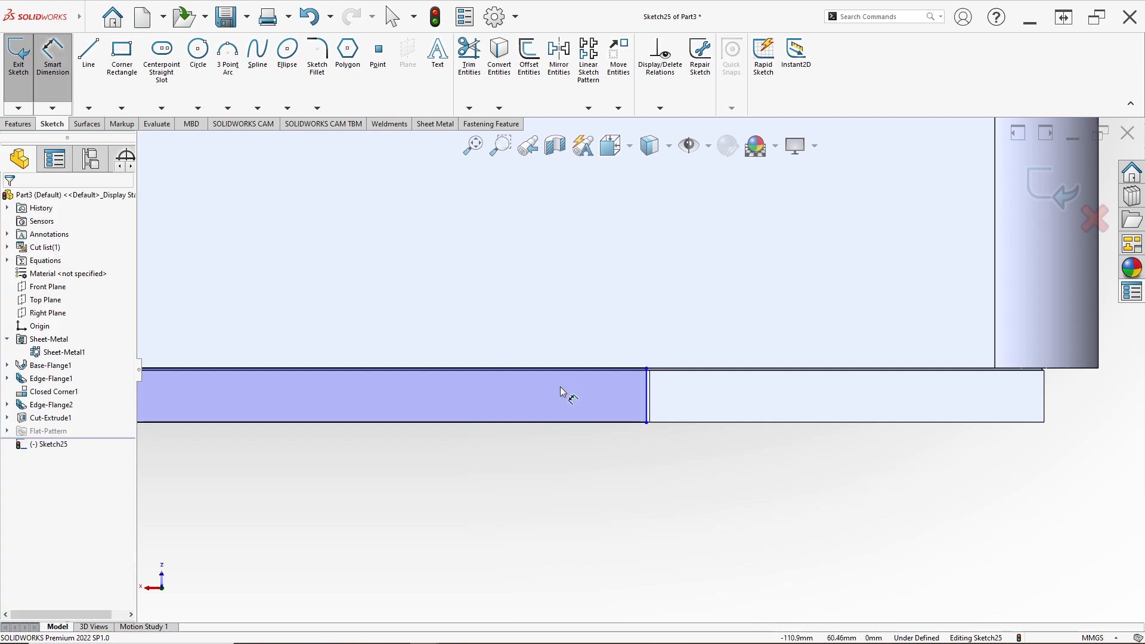
{"action": "scroll", "coordinate": [560, 391], "scroll_direction": "down", "scroll_amount": 4}
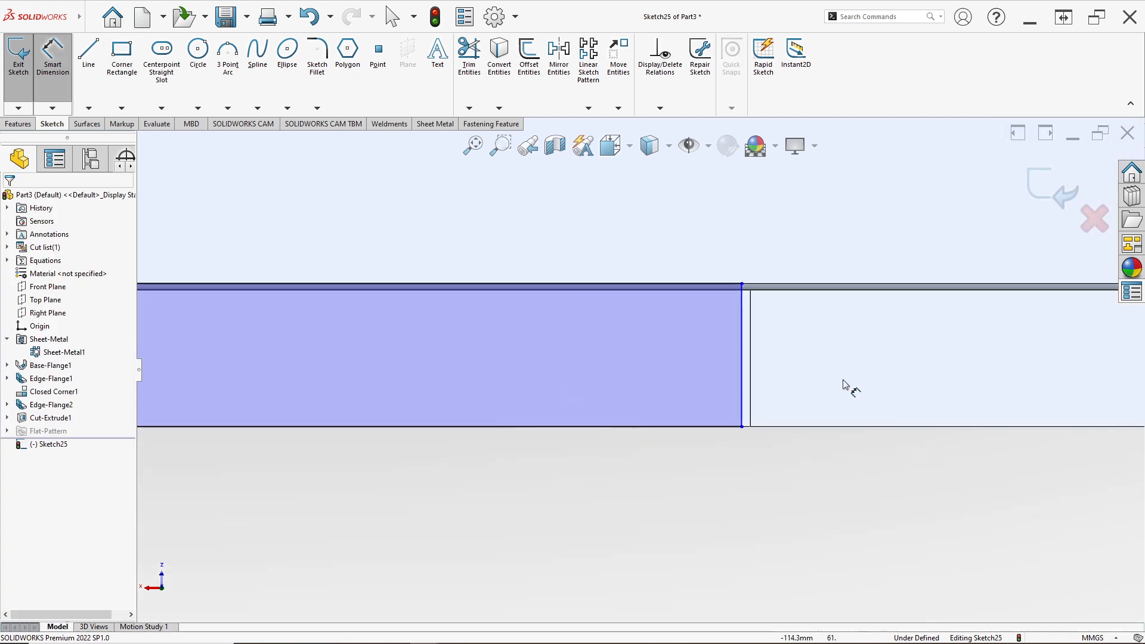
{"action": "left_click", "coordinate": [741, 401]}
{"action": "left_click", "coordinate": [750, 415]}
{"action": "left_click", "coordinate": [799, 479]}
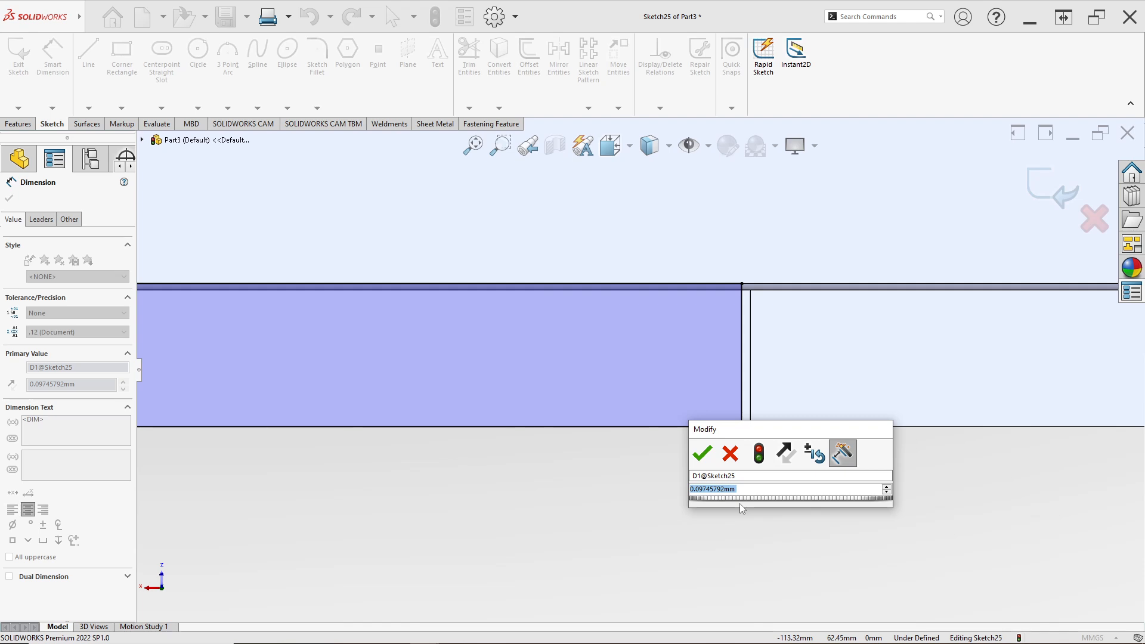
{"action": "type", "text": "0.1"}
{"action": "key", "text": "Return"}
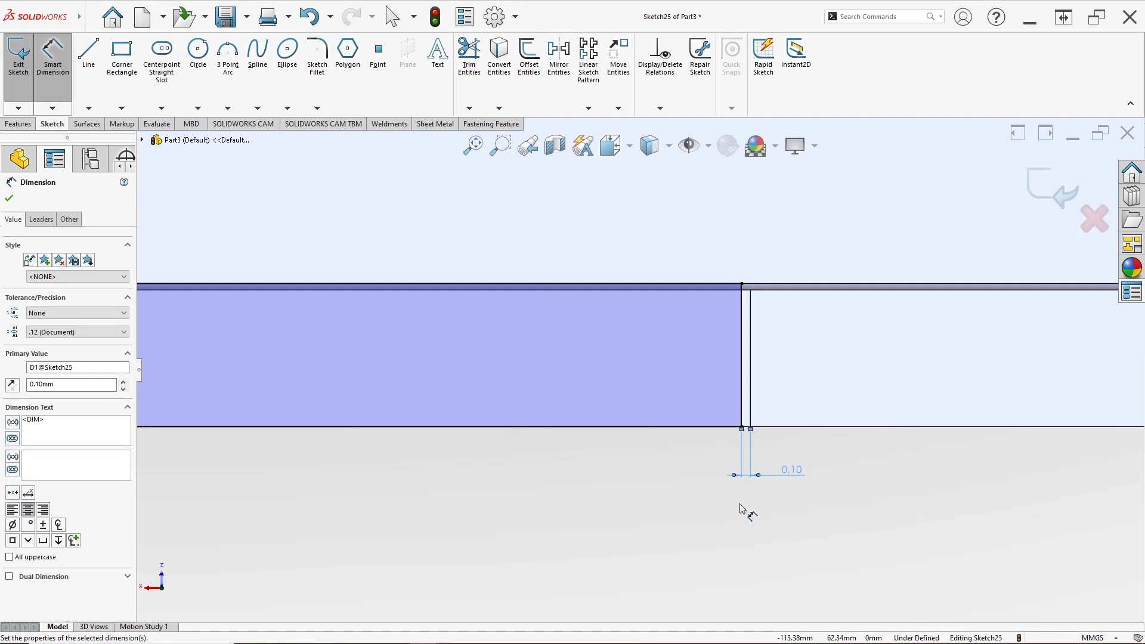
- Dimension the gap between the rectangle's other end, nearer the box middle, and the notch edge as 0.1 mm
{"action": "middle_click_drag", "start_coordinate": [741, 510], "coordinate": [867, 452]}
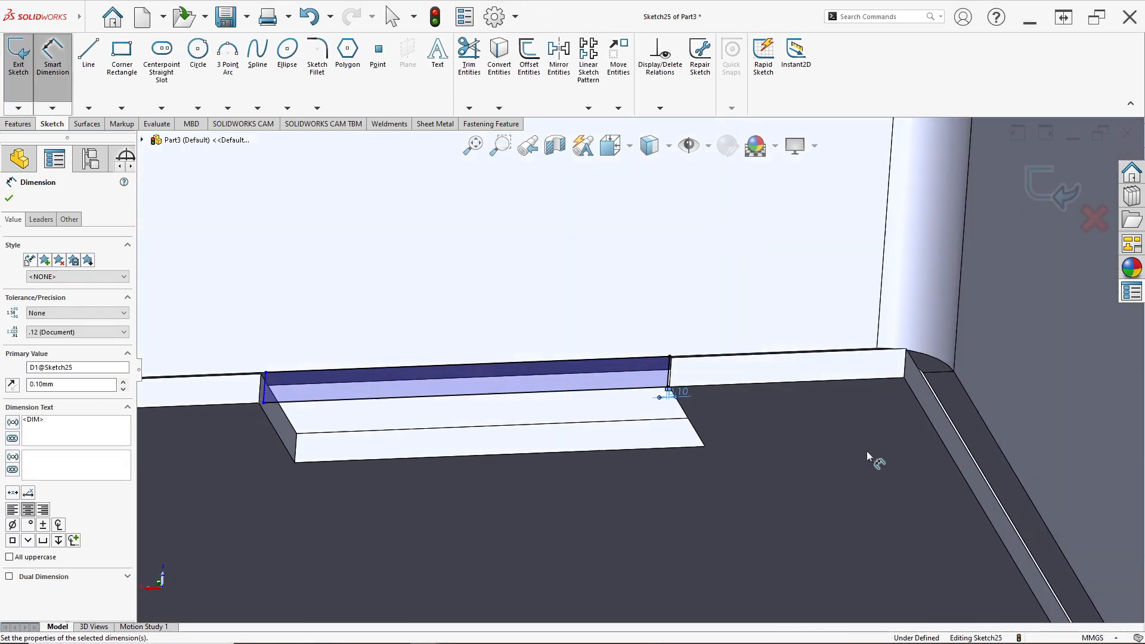
{"action": "scroll", "coordinate": [920, 385], "scroll_direction": "down", "scroll_amount": 3}
{"action": "scroll", "coordinate": [636, 369], "scroll_direction": "up", "scroll_amount": 3}
{"action": "middle_click_drag", "start_coordinate": [590, 374], "coordinate": [489, 413]}
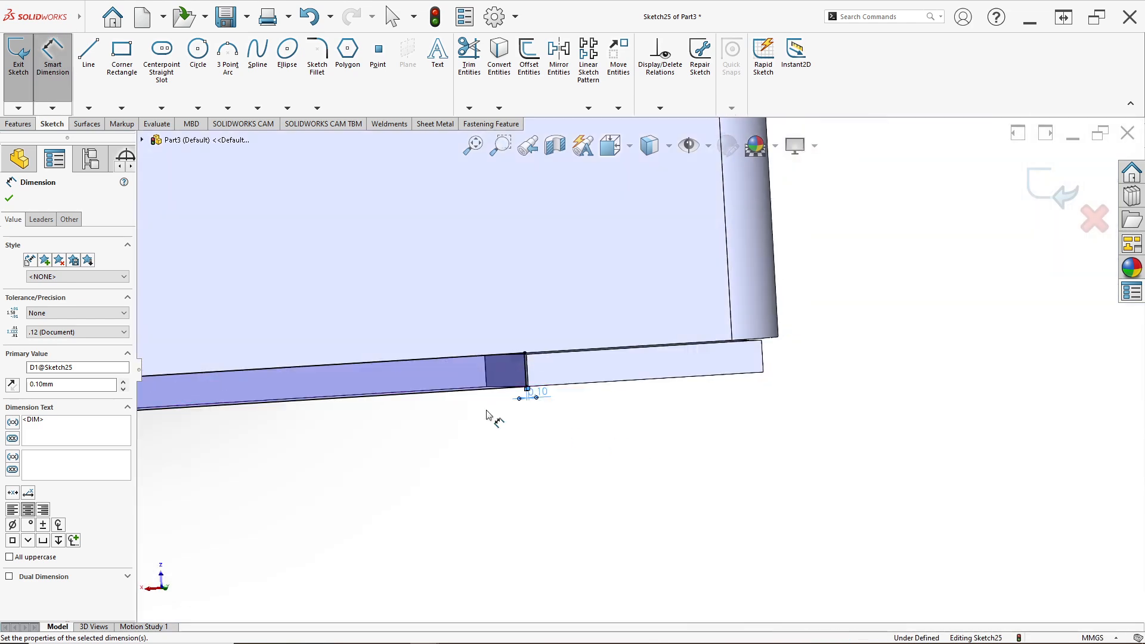
{"action": "key", "text": "space"}
{"action": "left_click", "coordinate": [531, 437]}
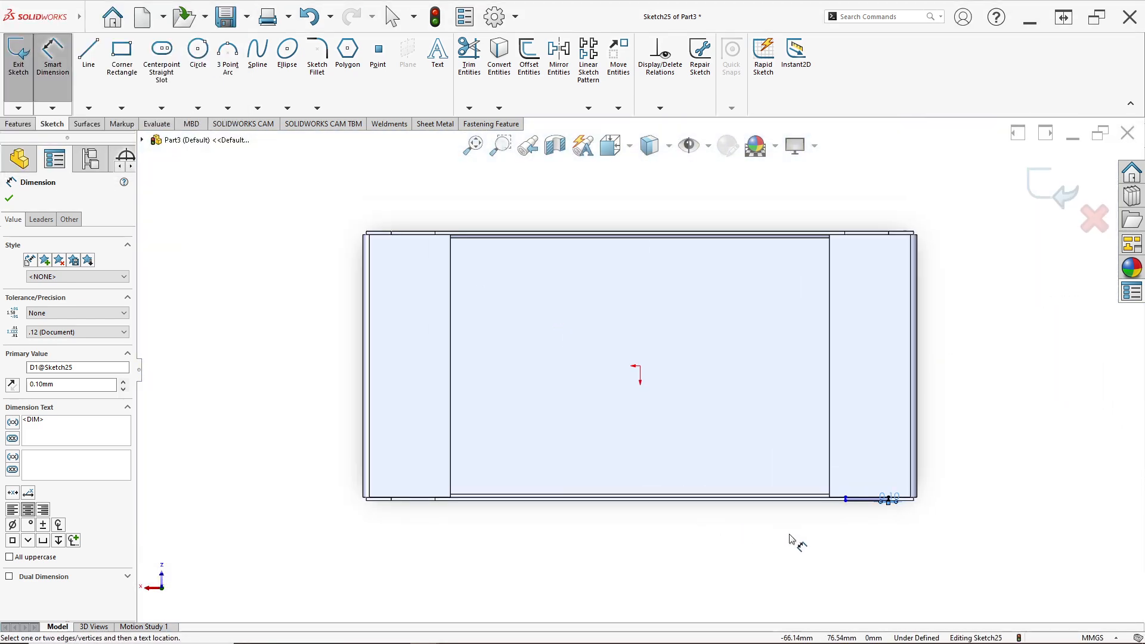
{"action": "scroll", "coordinate": [882, 456], "scroll_direction": "down", "scroll_amount": 3}
{"action": "scroll", "coordinate": [881, 455], "scroll_direction": "down", "scroll_amount": 8}
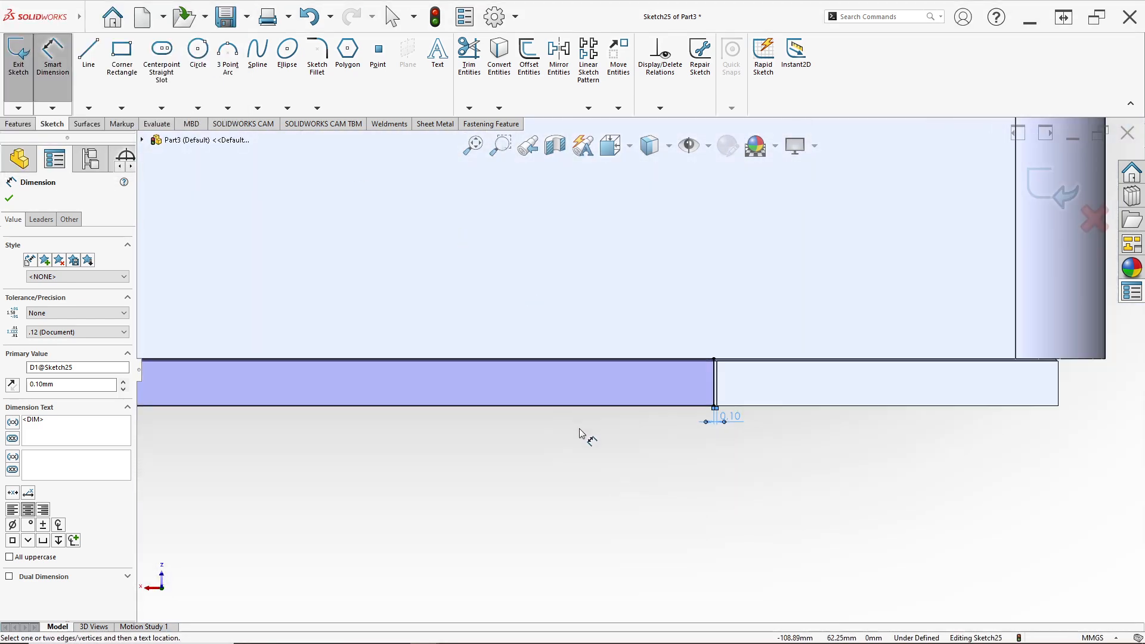
{"action": "scroll", "coordinate": [580, 435], "scroll_direction": "up", "scroll_amount": 2}
{"action": "scroll", "coordinate": [351, 400], "scroll_direction": "down", "scroll_amount": 5}
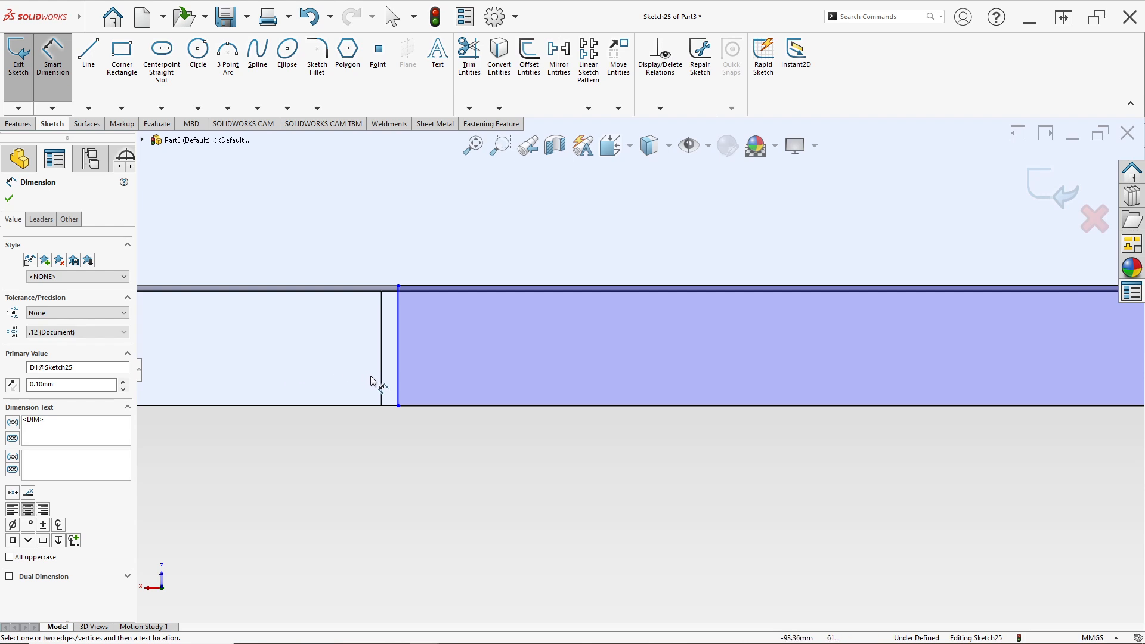
{"action": "left_click", "coordinate": [397, 392]}
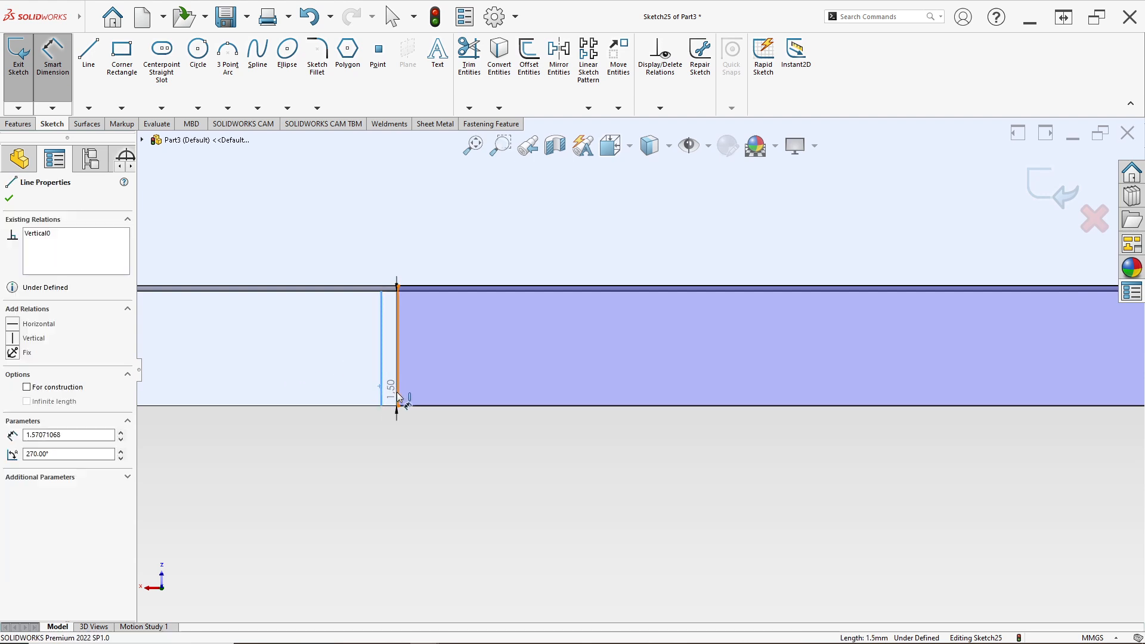
{"action": "left_click", "coordinate": [341, 493]}
{"action": "type", "text": "0.1"}
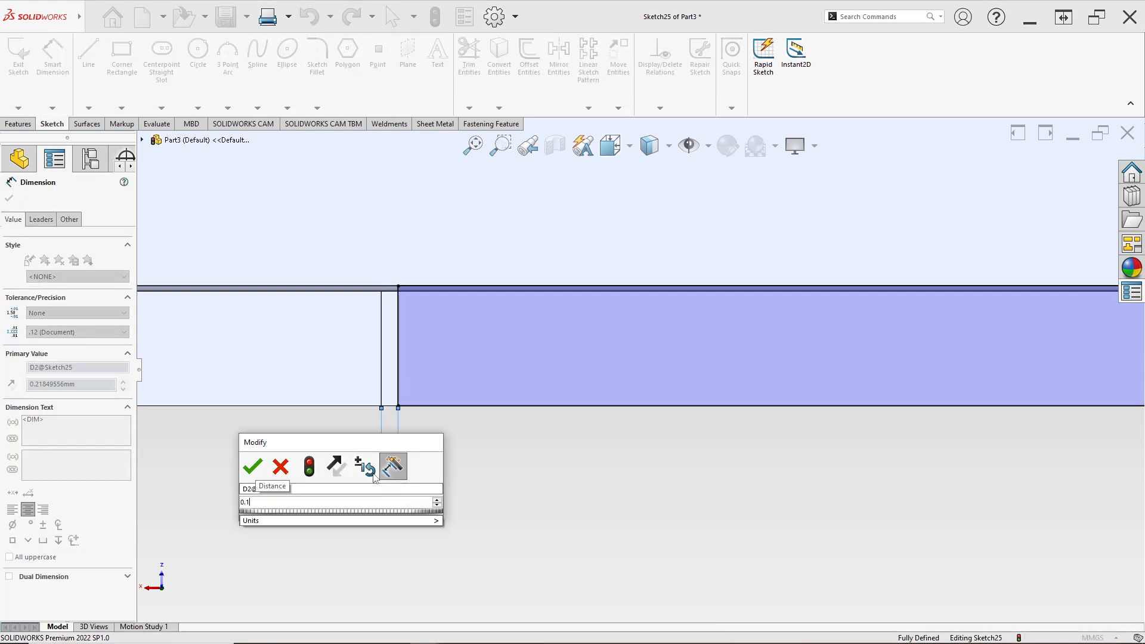
{"action": "key", "text": "Return"}
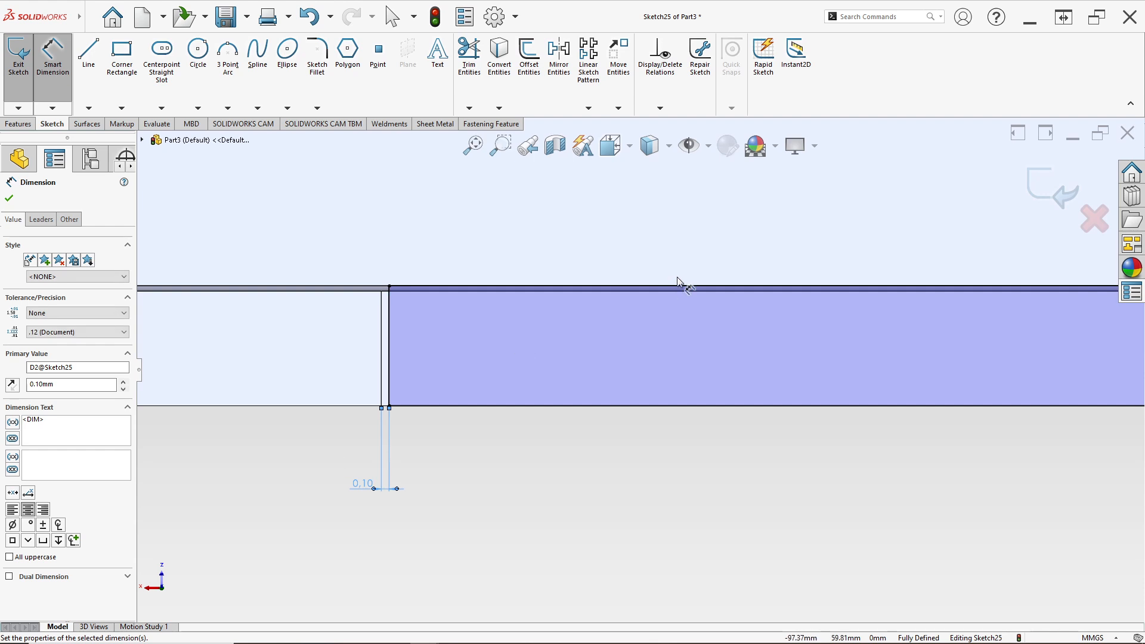
- Draw a centerline from the midpoint of a long wall's outer edge to the origin, and another from the origin lengthwise to the end flange's outer side
{"action": "scroll", "coordinate": [656, 332], "scroll_direction": "up", "scroll_amount": 4}
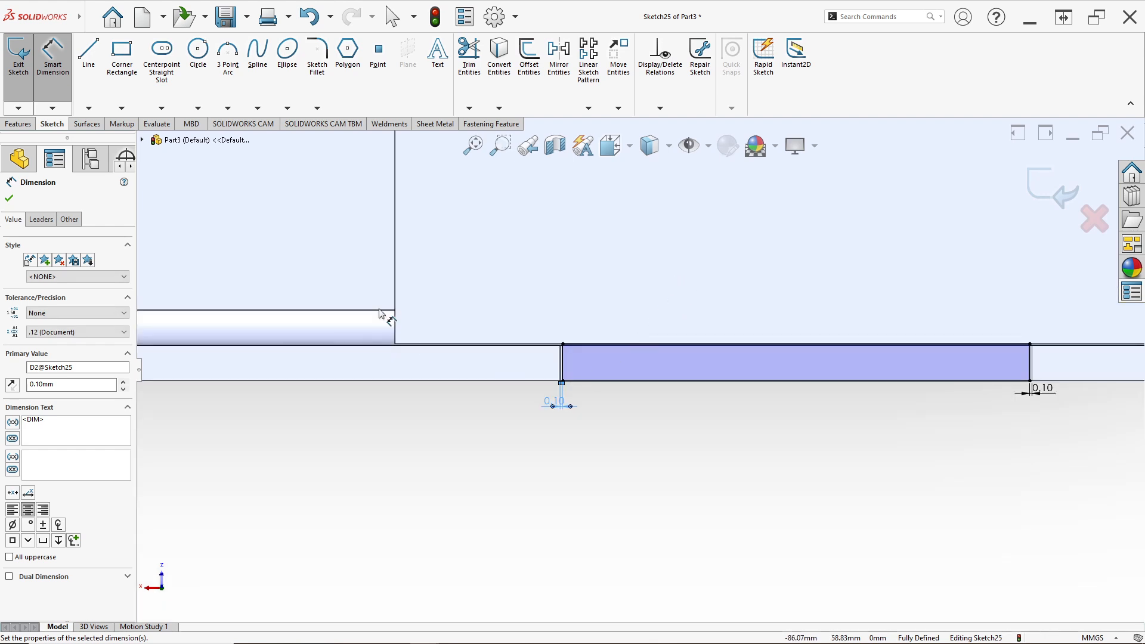
{"action": "left_click", "coordinate": [19, 124]}
{"action": "left_click", "coordinate": [53, 125]}
{"action": "scroll", "coordinate": [511, 225], "scroll_direction": "up", "scroll_amount": 8}
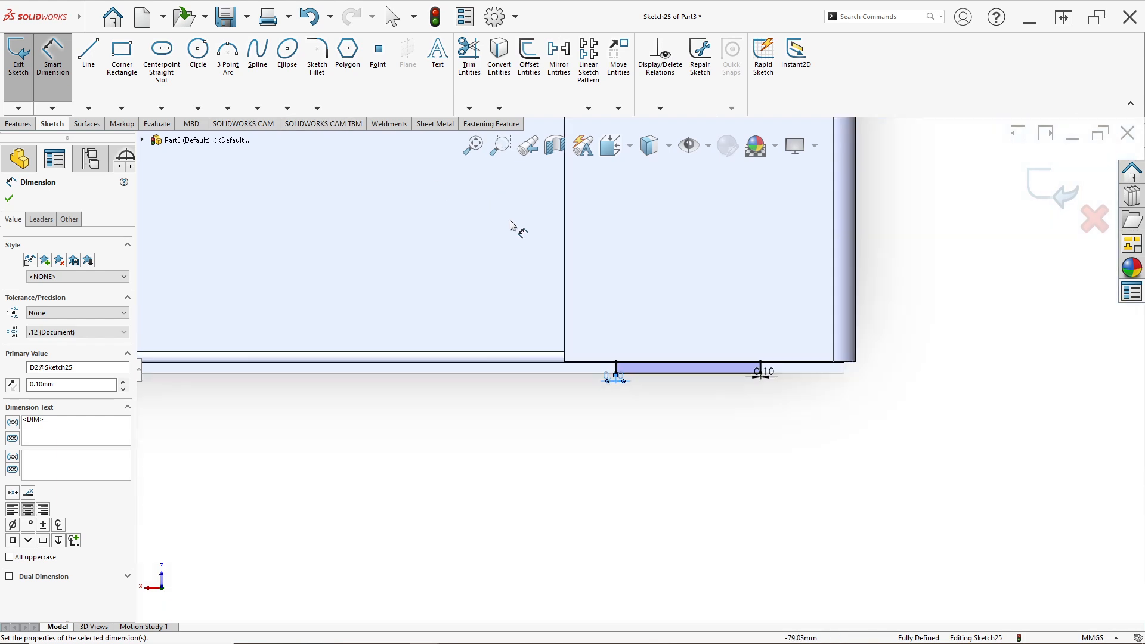
{"action": "left_click", "coordinate": [88, 107]}
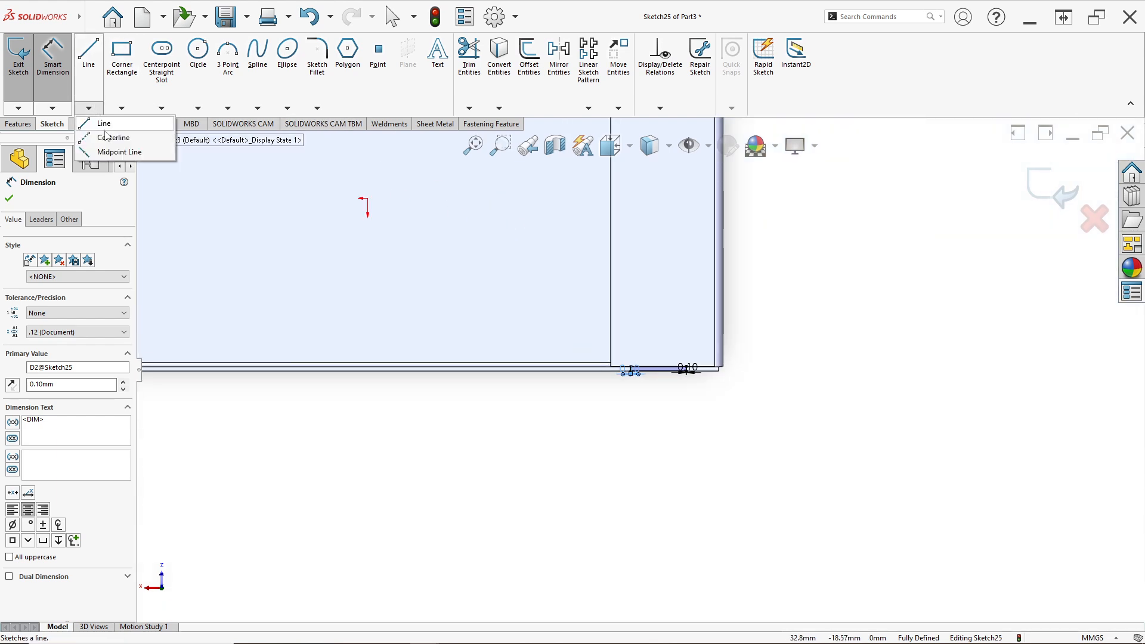
{"action": "left_click", "coordinate": [113, 135]}
{"action": "key", "text": "f"}
{"action": "scroll", "coordinate": [519, 234], "scroll_direction": "down", "scroll_amount": 3}
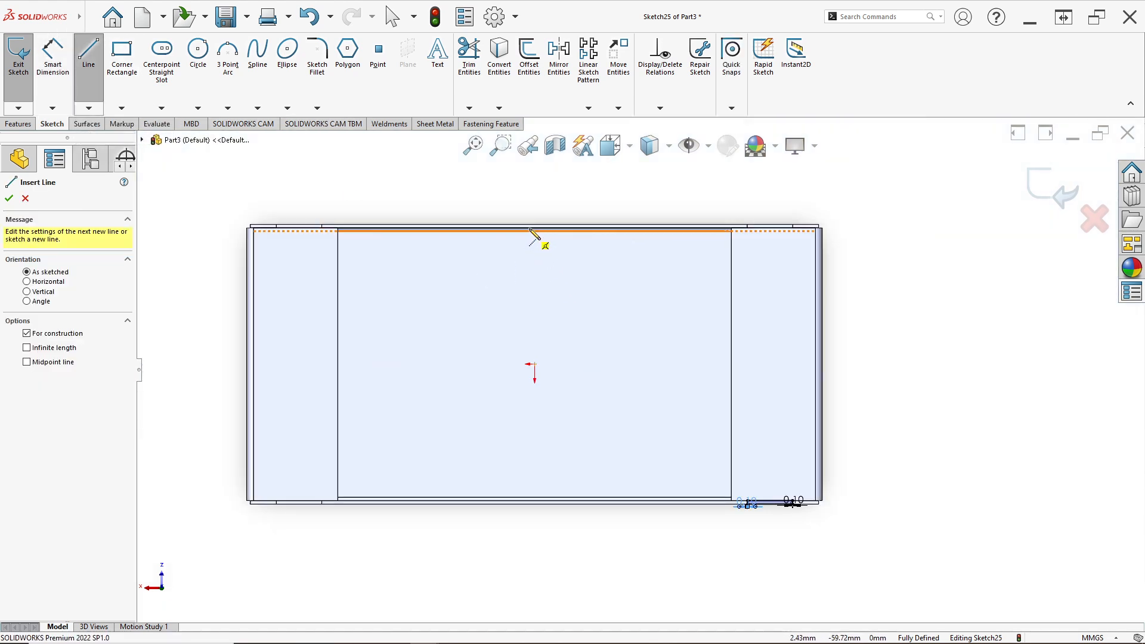
{"action": "left_click", "coordinate": [535, 225]}
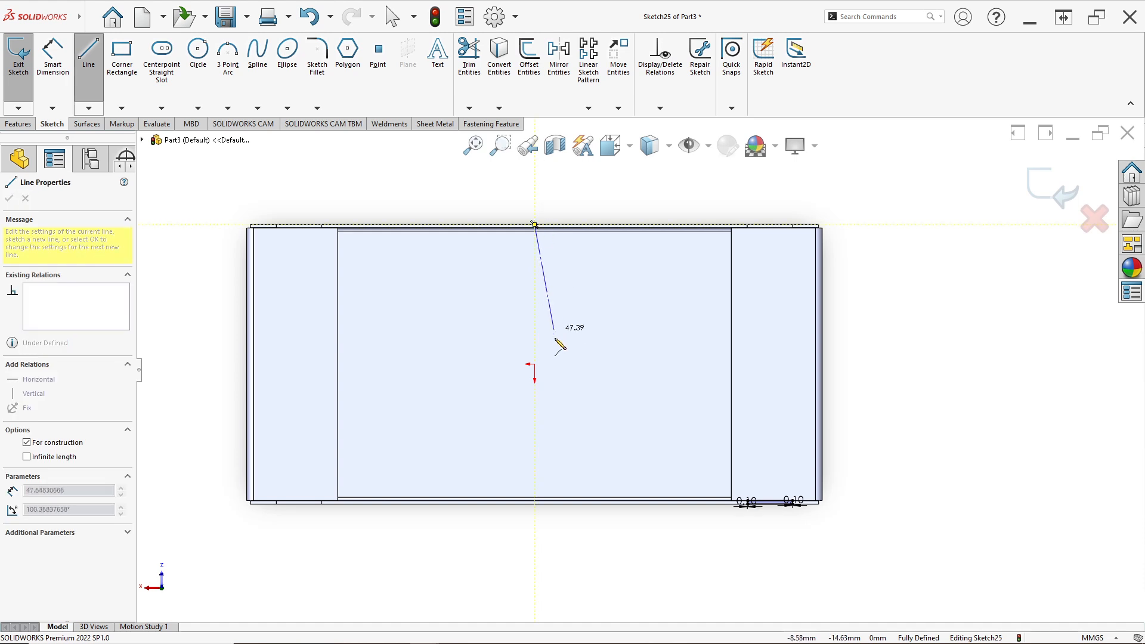
{"action": "left_click", "coordinate": [535, 364]}
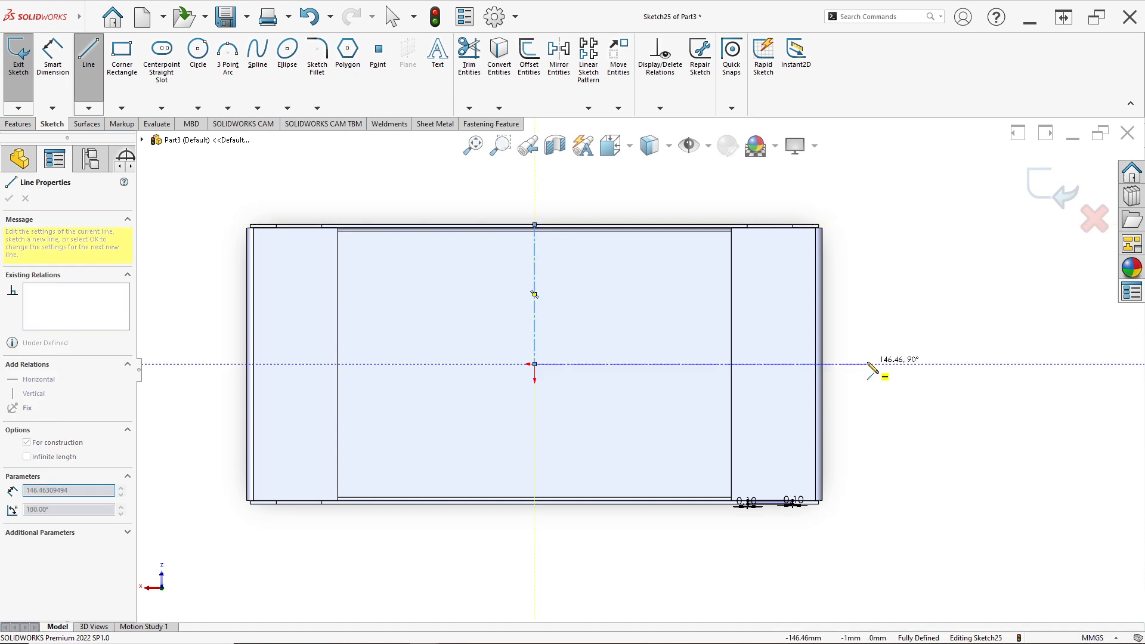
{"action": "left_click", "coordinate": [817, 364]}
{"action": "key", "text": "Escape"}
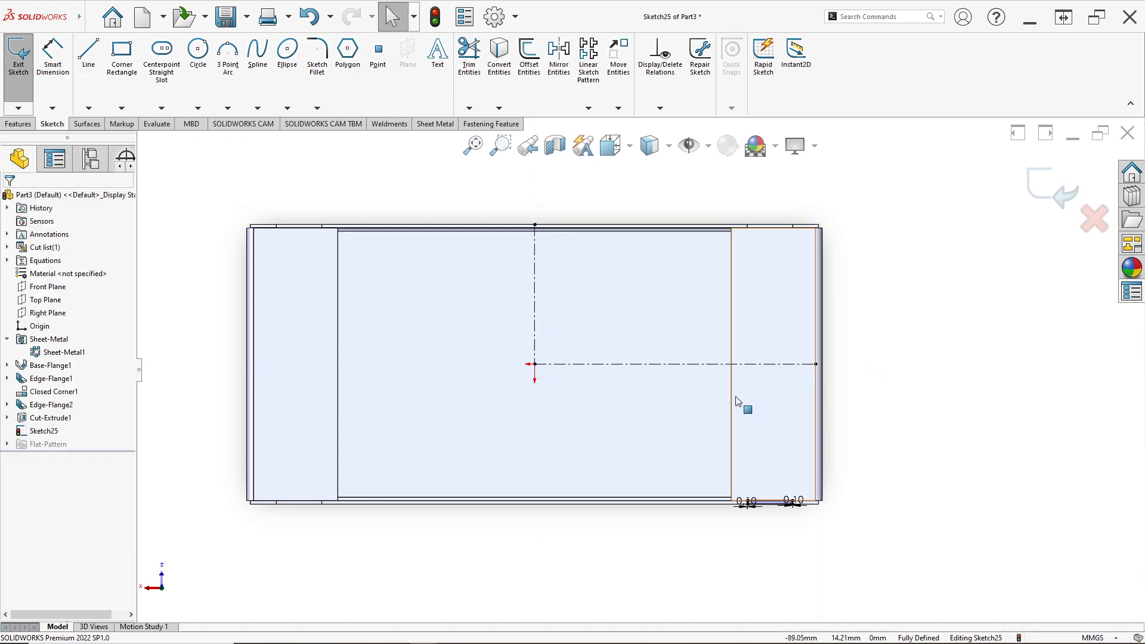
- Mirror the rectangle's four lines about the lengthwise centerline, keeping the original
{"action": "left_click", "coordinate": [568, 77]}
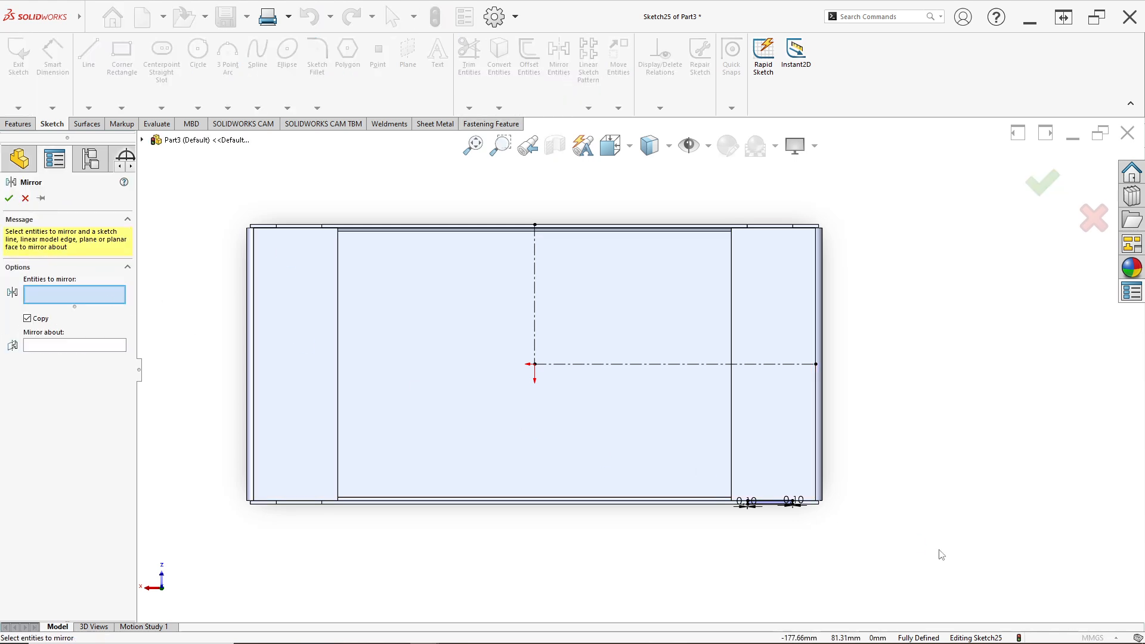
{"action": "scroll", "coordinate": [941, 554], "scroll_direction": "down", "scroll_amount": 3}
{"action": "left_click_drag", "start_coordinate": [753, 403], "coordinate": [570, 474]}
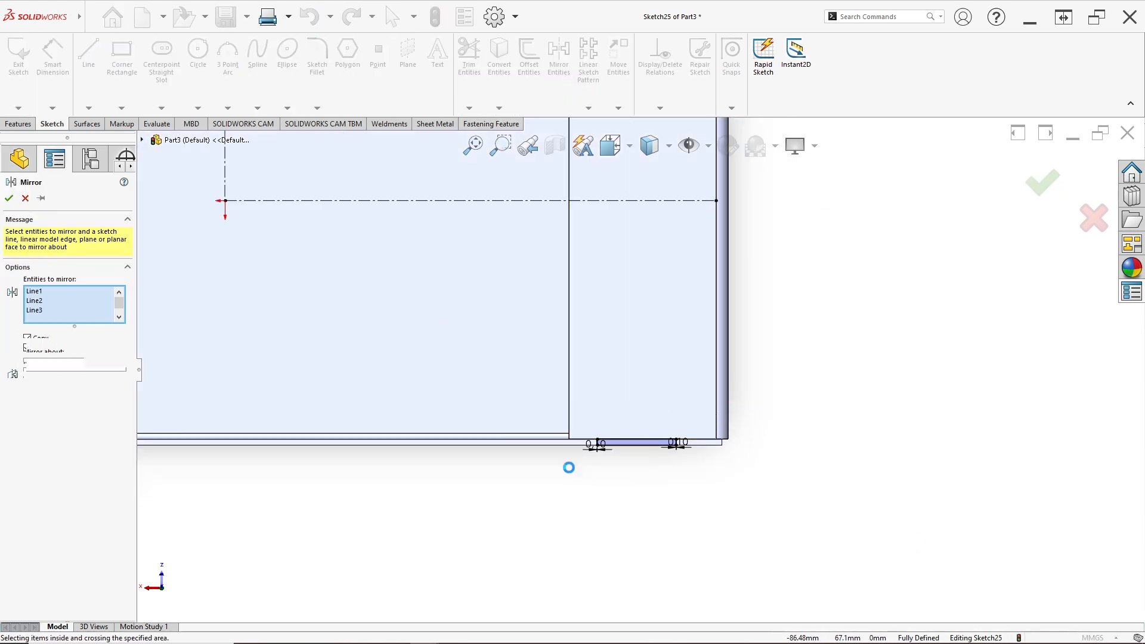
{"action": "left_click", "coordinate": [99, 375]}
{"action": "key", "text": "f"}
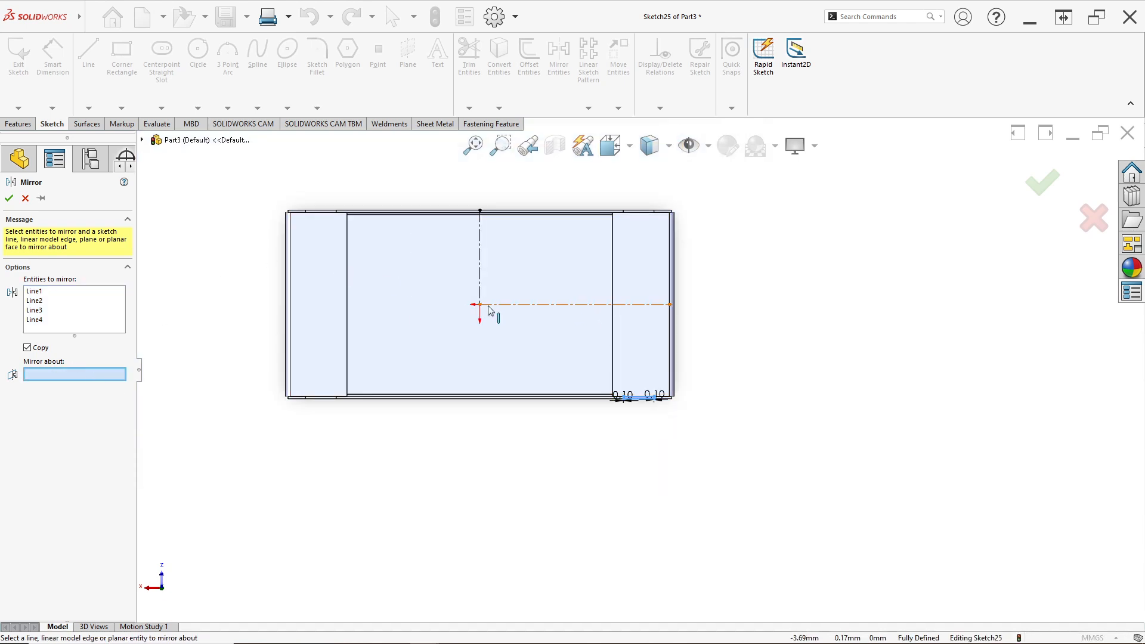
{"action": "left_click", "coordinate": [536, 305]}
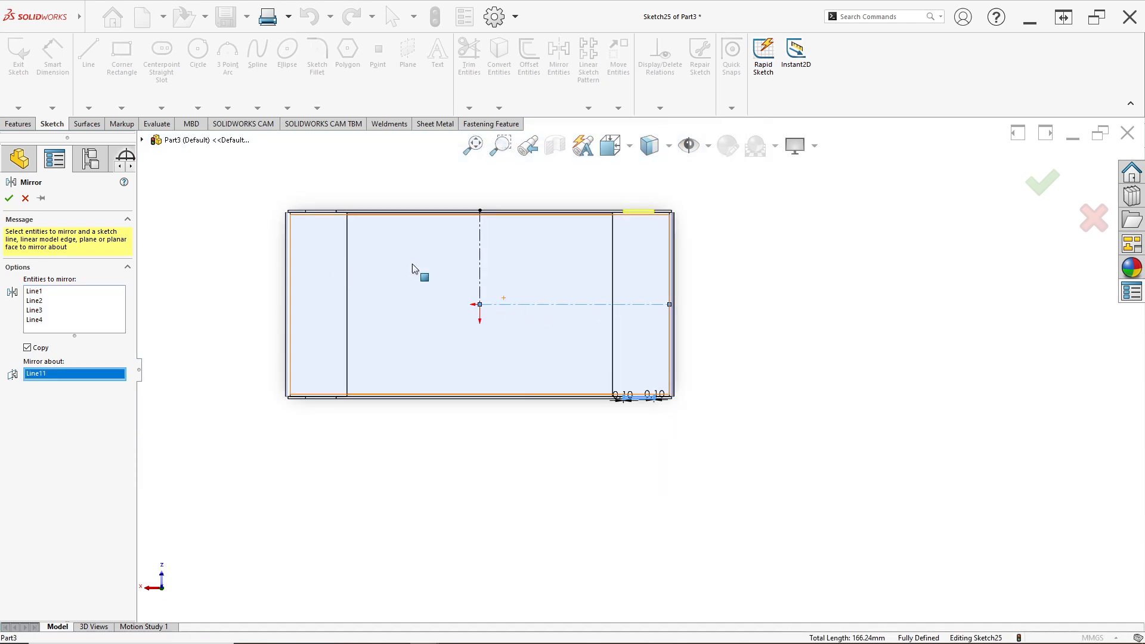
{"action": "left_click", "coordinate": [9, 198]}
- Mirror both notch rectangles and the lengthwise centerline about the crosswise centerline to the opposite end of the box
{"action": "scroll", "coordinate": [356, 216], "scroll_direction": "down", "scroll_amount": 2}
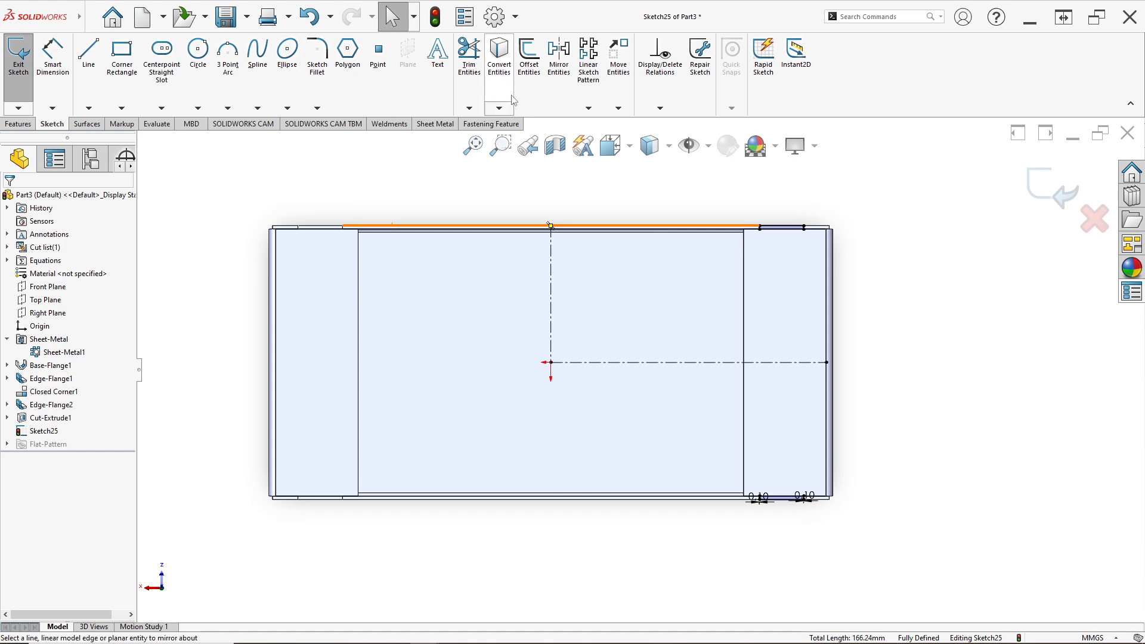
{"action": "left_click", "coordinate": [559, 56]}
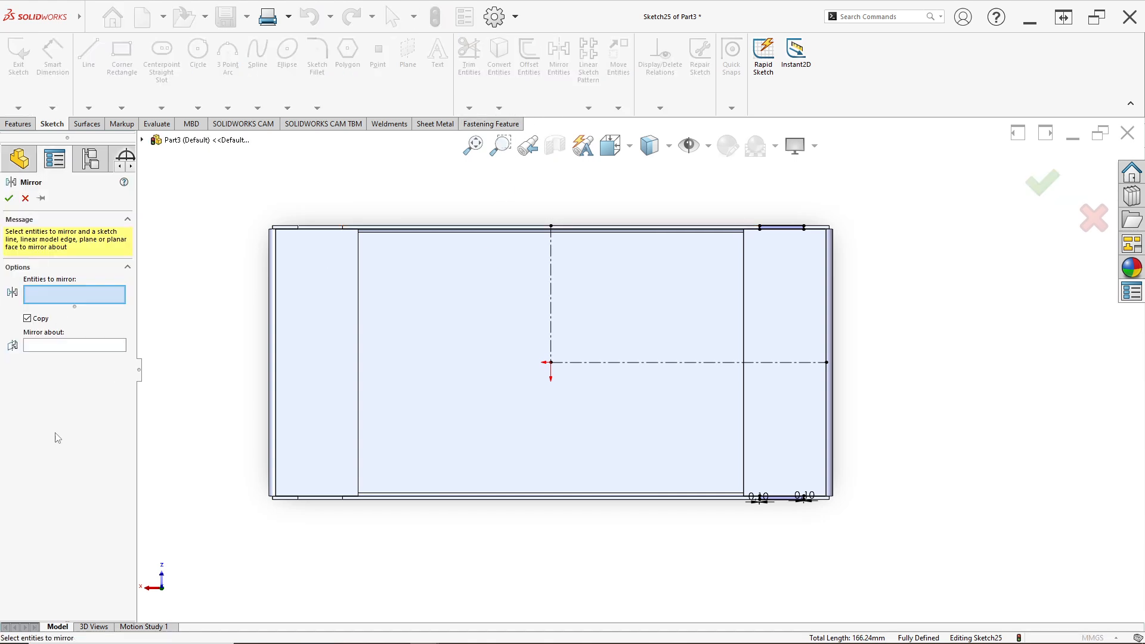
{"action": "left_click", "coordinate": [66, 346]}
{"action": "left_click_drag", "start_coordinate": [792, 239], "coordinate": [710, 532]}
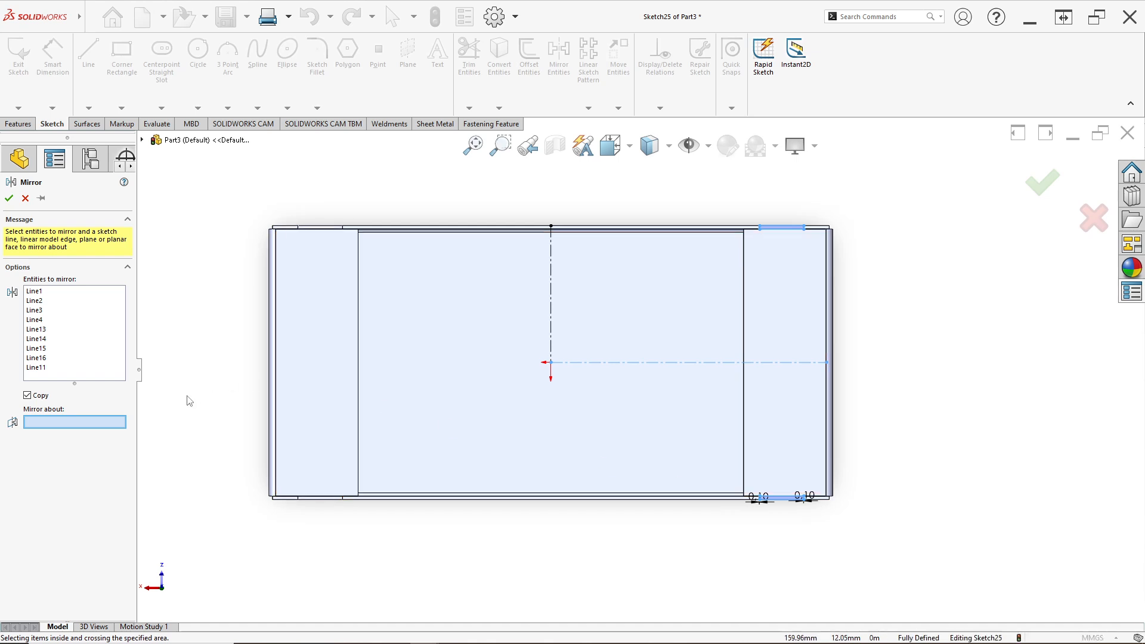
{"action": "left_click", "coordinate": [552, 305]}
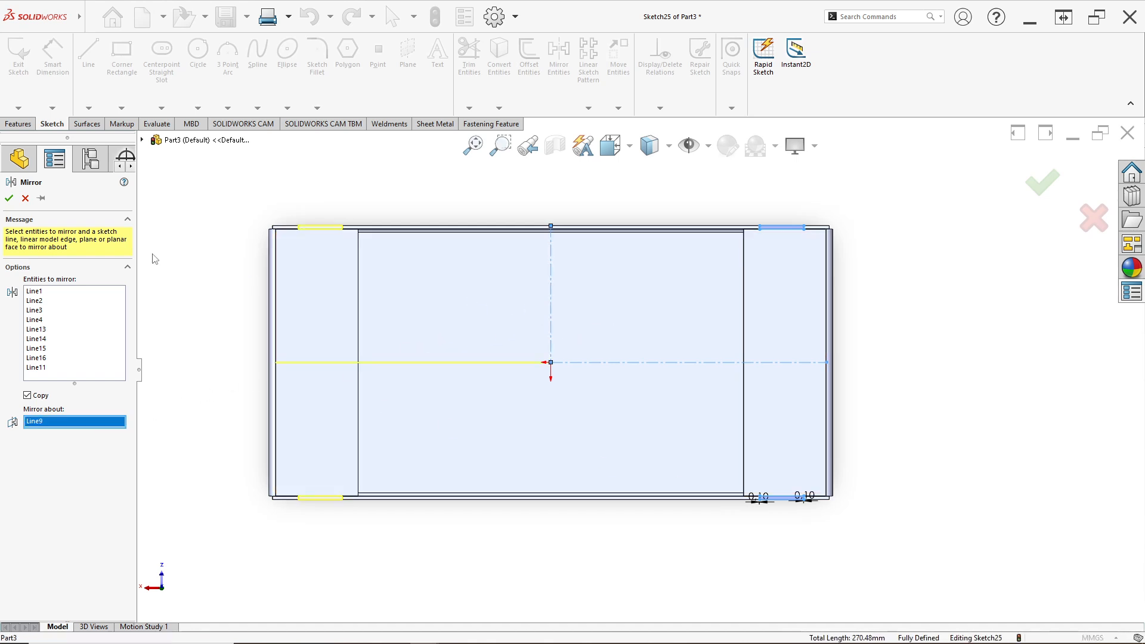
{"action": "left_click", "coordinate": [8, 199]}
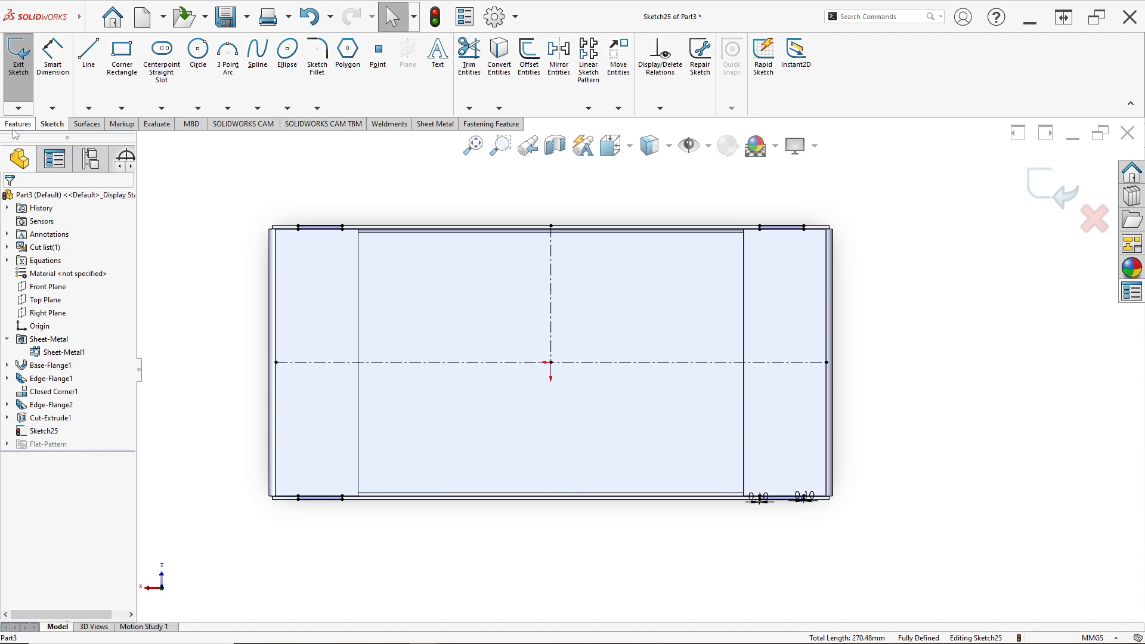
- Start a blind boss extrusion of the notch rectangles and reverse its direction so the tabs go down into the notches
{"action": "left_click", "coordinate": [17, 124]}
{"action": "left_click", "coordinate": [23, 95]}
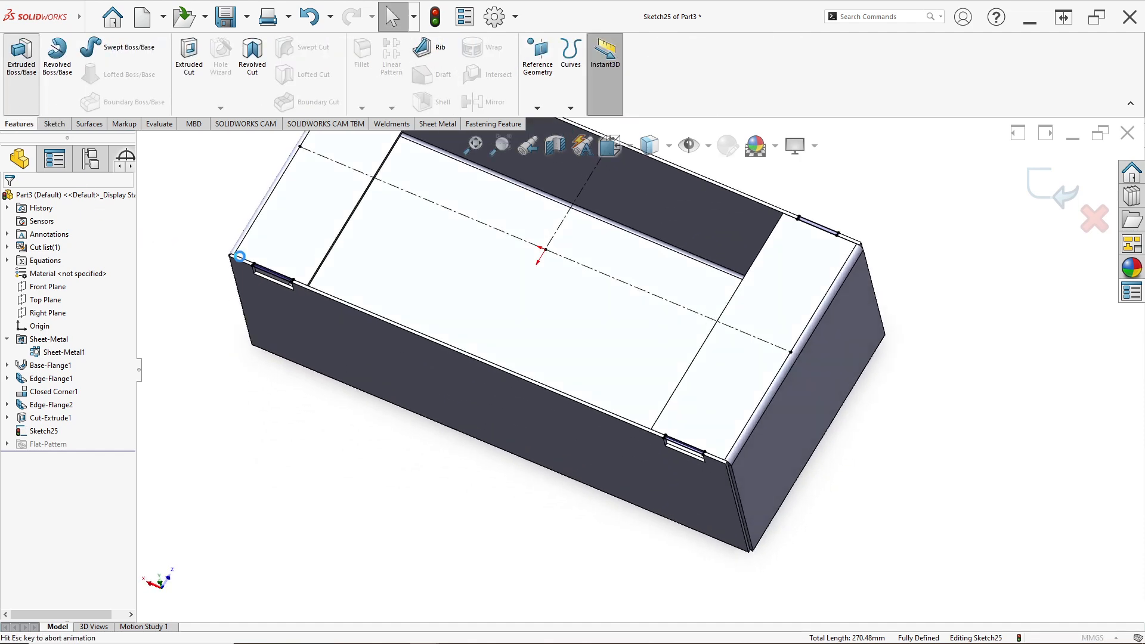
{"action": "scroll", "coordinate": [679, 346], "scroll_direction": "down", "scroll_amount": 6}
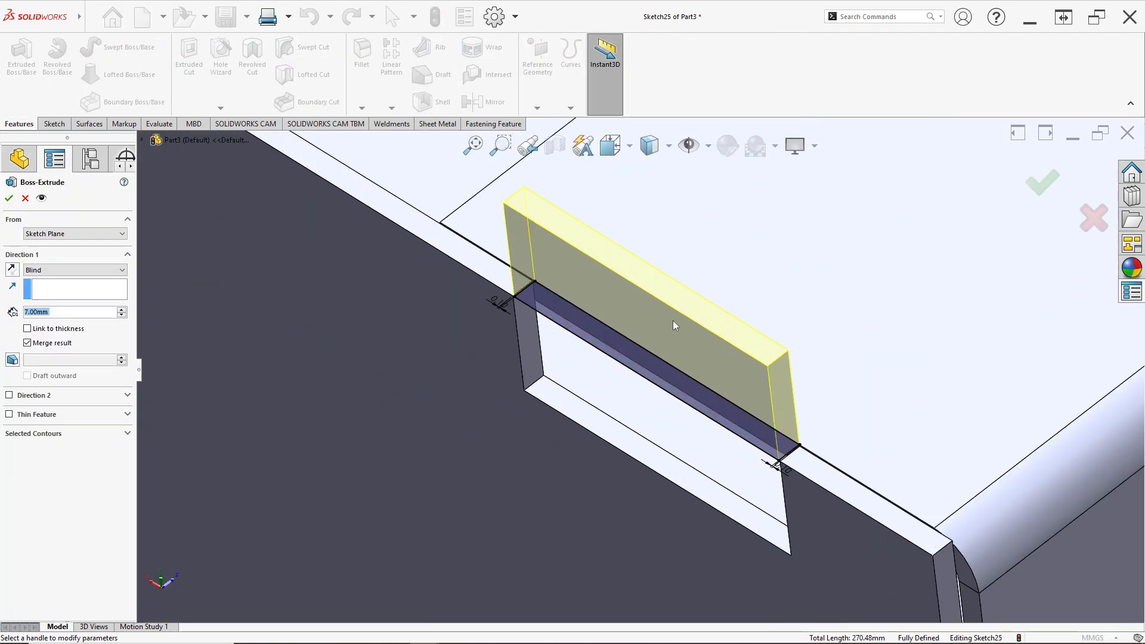
{"action": "left_click", "coordinate": [12, 272]}
{"action": "middle_click_drag", "start_coordinate": [593, 414], "coordinate": [601, 384]}
{"action": "scroll", "coordinate": [602, 442], "scroll_direction": "down", "scroll_amount": 3}
{"action": "scroll", "coordinate": [556, 388], "scroll_direction": "up", "scroll_amount": 1}
{"action": "scroll", "coordinate": [478, 199], "scroll_direction": "down", "scroll_amount": 2}
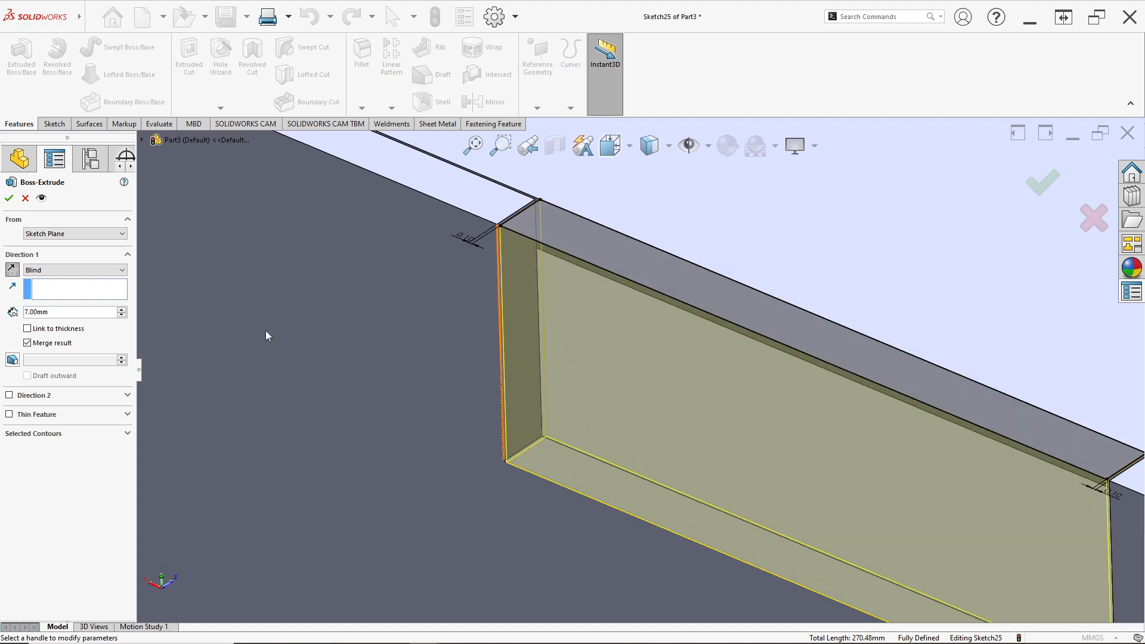
{"action": "scroll", "coordinate": [546, 439], "scroll_direction": "down", "scroll_amount": 3}
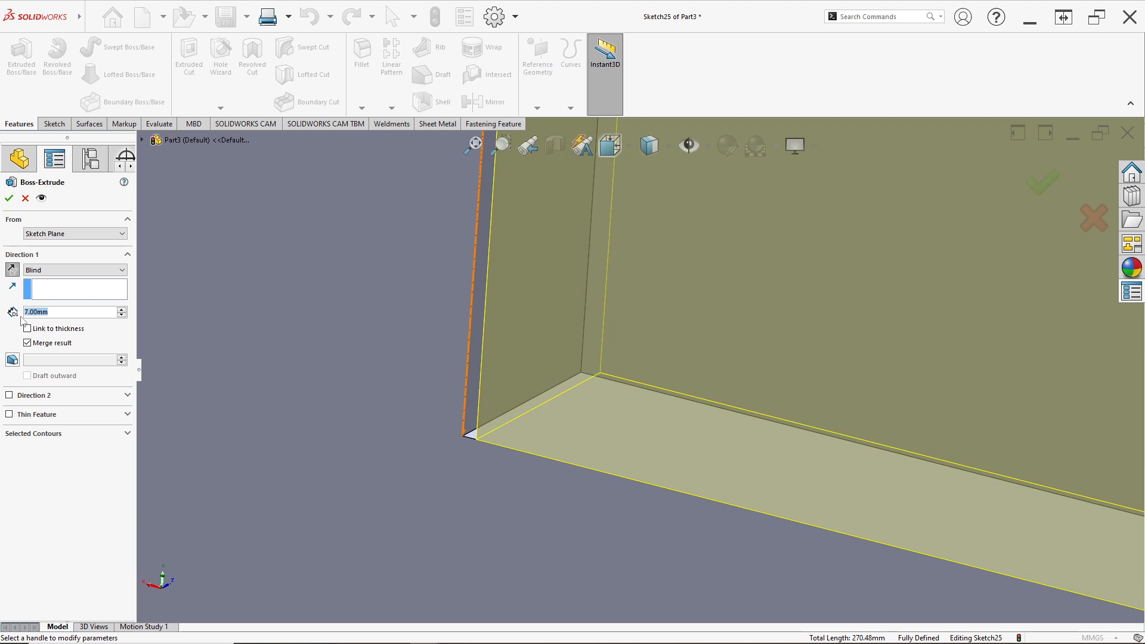
- Set the tab extrusion depth to 6.9 mm and complete the boss
{"action": "type", "text": "6.9"}
{"action": "key", "text": "Return"}
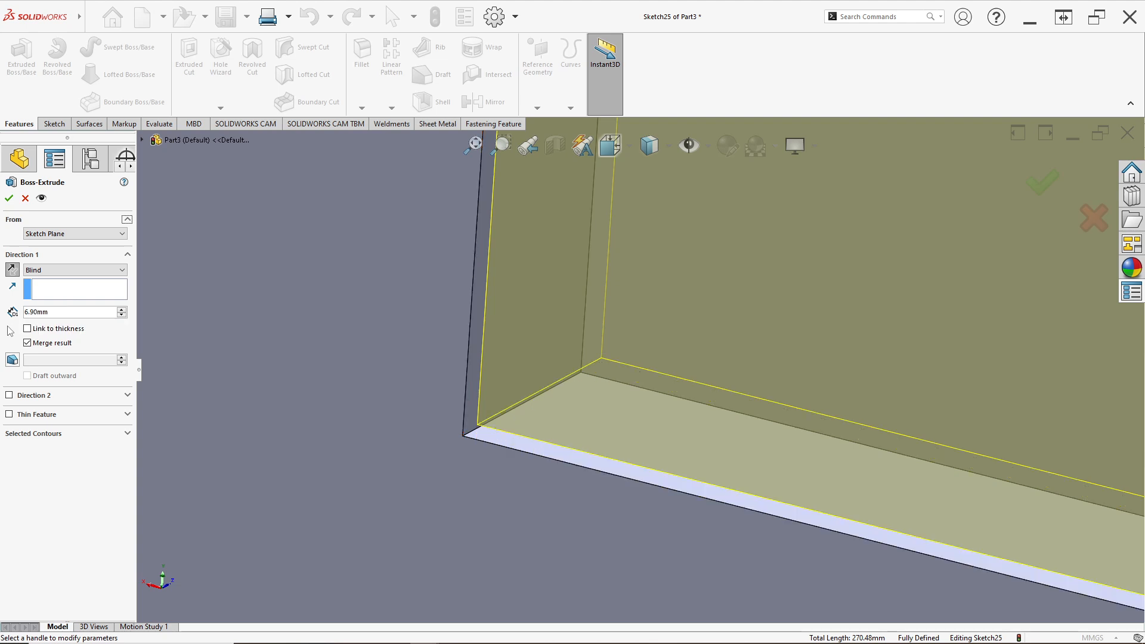
{"action": "scroll", "coordinate": [613, 416], "scroll_direction": "up", "scroll_amount": 1}
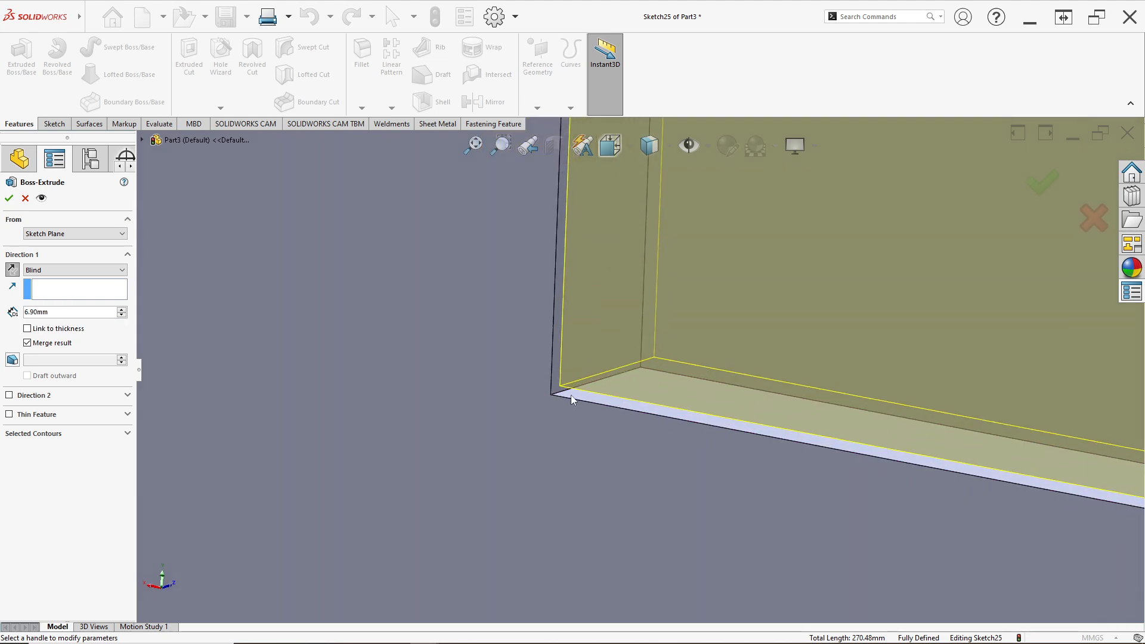
{"action": "middle_click_drag", "start_coordinate": [601, 401], "coordinate": [588, 388]}
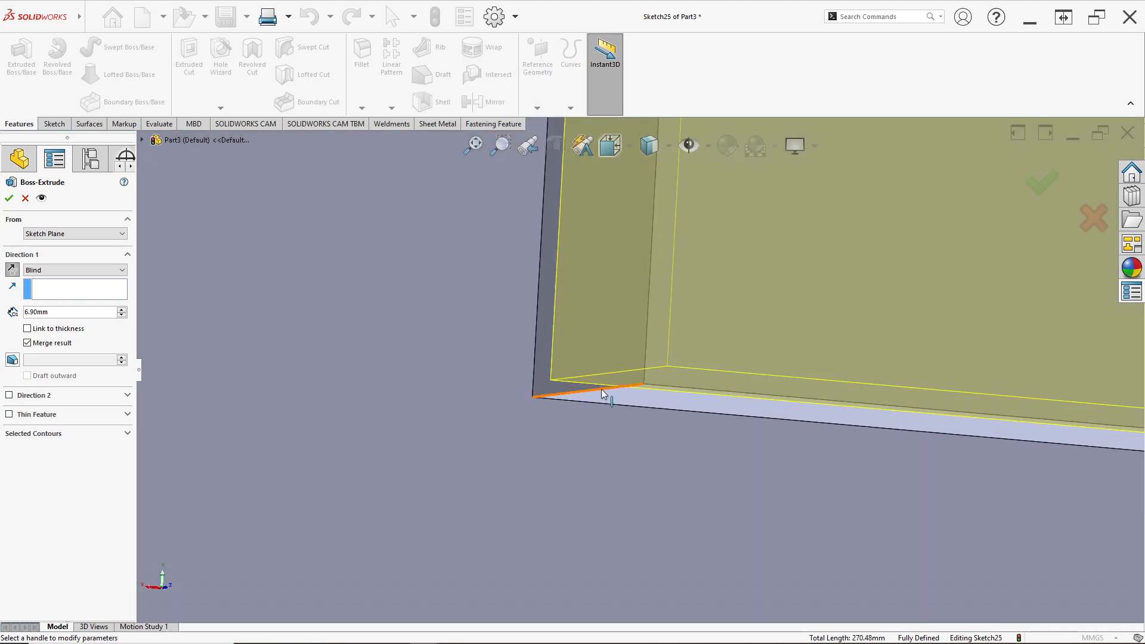
{"action": "scroll", "coordinate": [662, 364], "scroll_direction": "up", "scroll_amount": 5}
{"action": "scroll", "coordinate": [629, 376], "scroll_direction": "down", "scroll_amount": 10}
{"action": "middle_click_drag", "start_coordinate": [453, 430], "coordinate": [427, 440]}
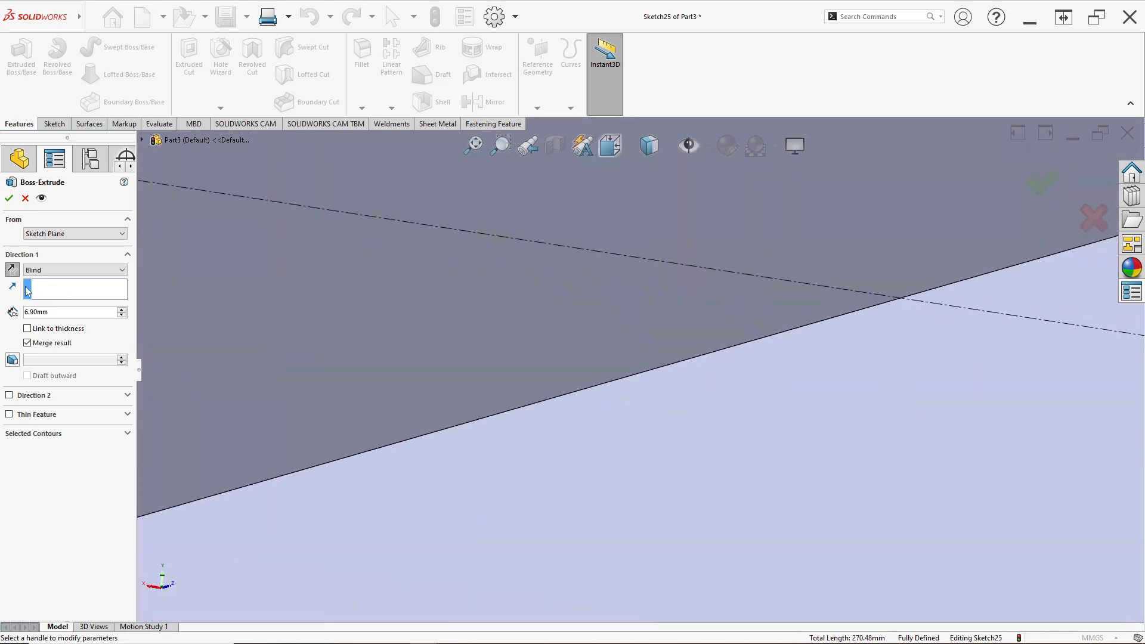
{"action": "left_click", "coordinate": [8, 198]}
- Examine how the extruded flange tabs fit in the wall notches around the box
{"action": "scroll", "coordinate": [409, 443], "scroll_direction": "down", "scroll_amount": 5}
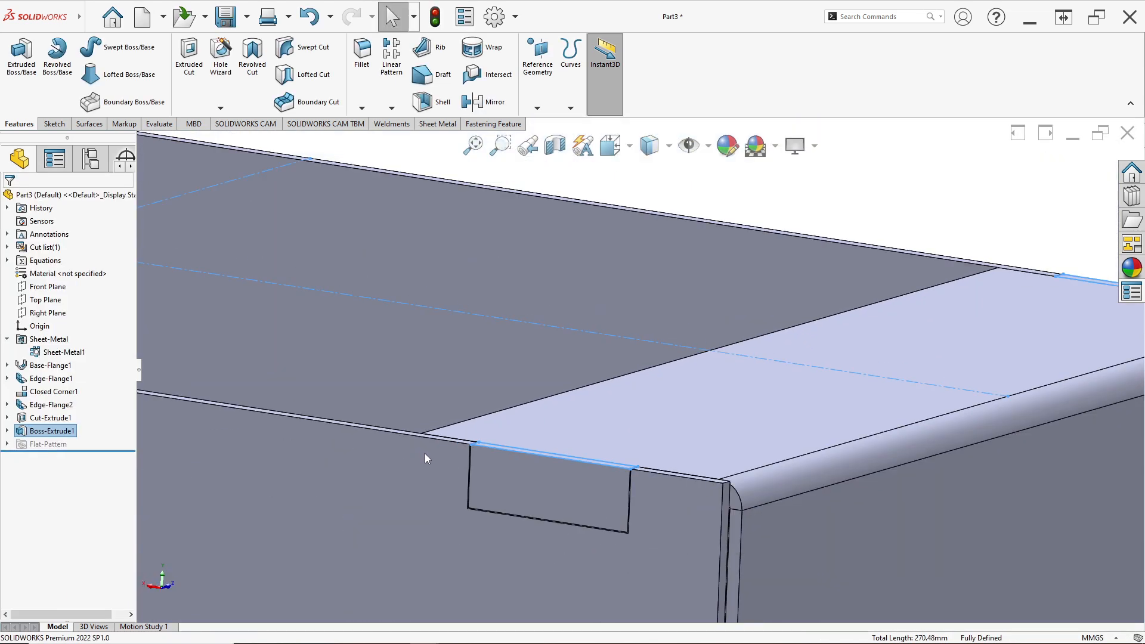
{"action": "scroll", "coordinate": [555, 471], "scroll_direction": "up", "scroll_amount": 2}
{"action": "middle_click_drag", "start_coordinate": [556, 470], "coordinate": [549, 479]}
{"action": "middle_click_drag", "start_coordinate": [562, 456], "coordinate": [573, 470]}
{"action": "scroll", "coordinate": [627, 445], "scroll_direction": "up", "scroll_amount": 5}
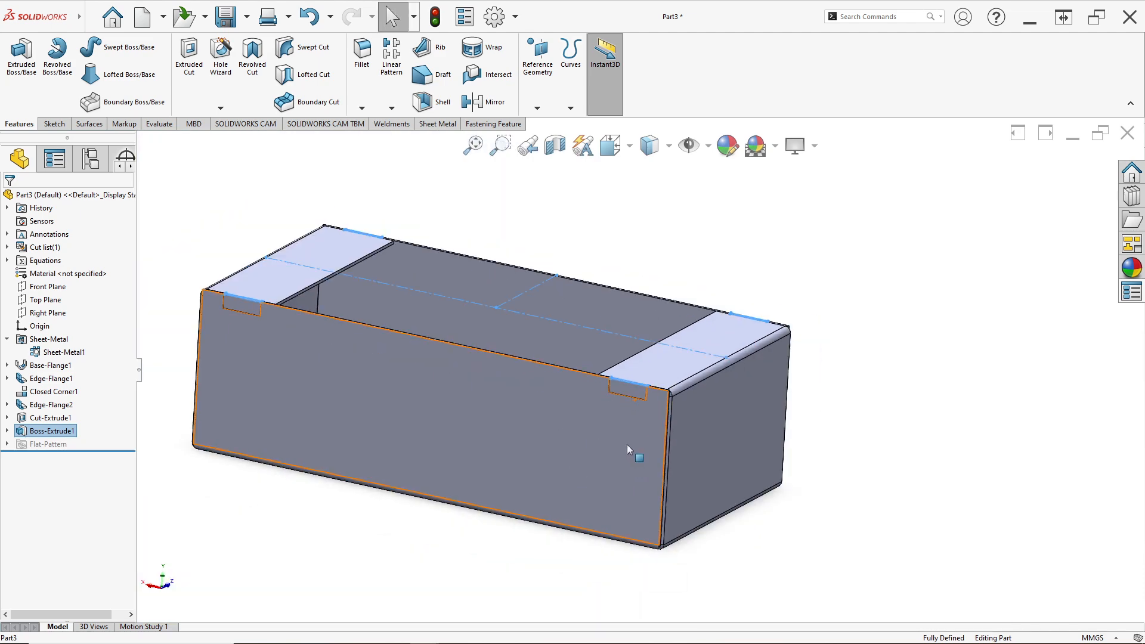
{"action": "middle_click_drag", "start_coordinate": [620, 406], "coordinate": [616, 431]}
{"action": "left_click", "coordinate": [795, 253]}
{"action": "middle_click_drag", "start_coordinate": [715, 357], "coordinate": [715, 374]}
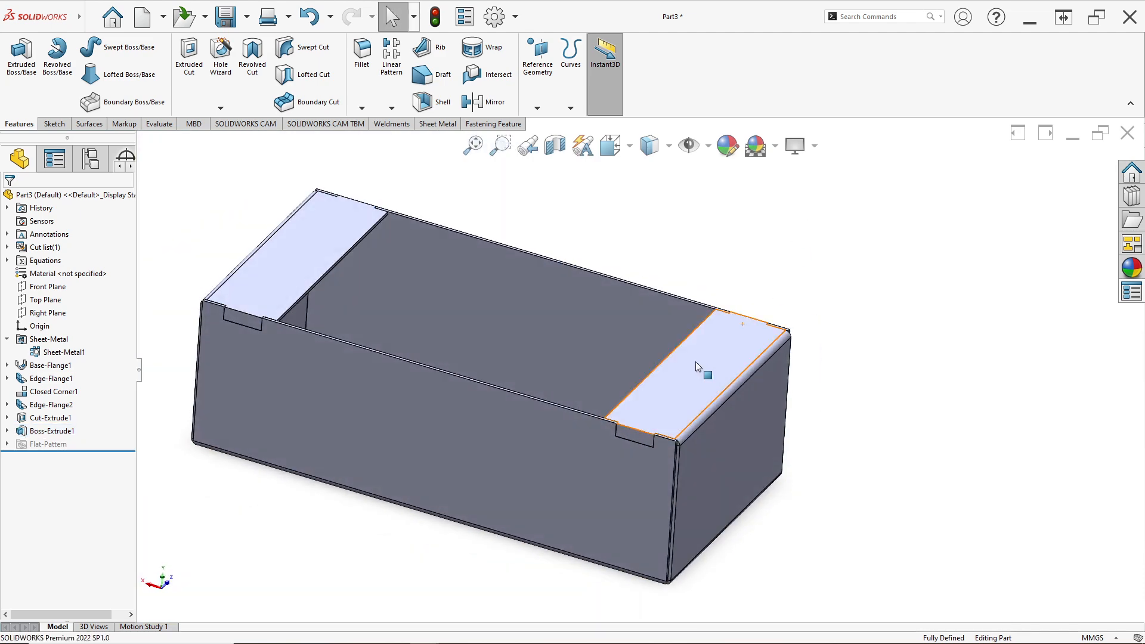
- Start a sketch on an end flange's top face and draw a corner rectangle about 27 by 76 mm inward from its free edge
{"action": "right_click", "coordinate": [695, 361]}
{"action": "left_click", "coordinate": [724, 315]}
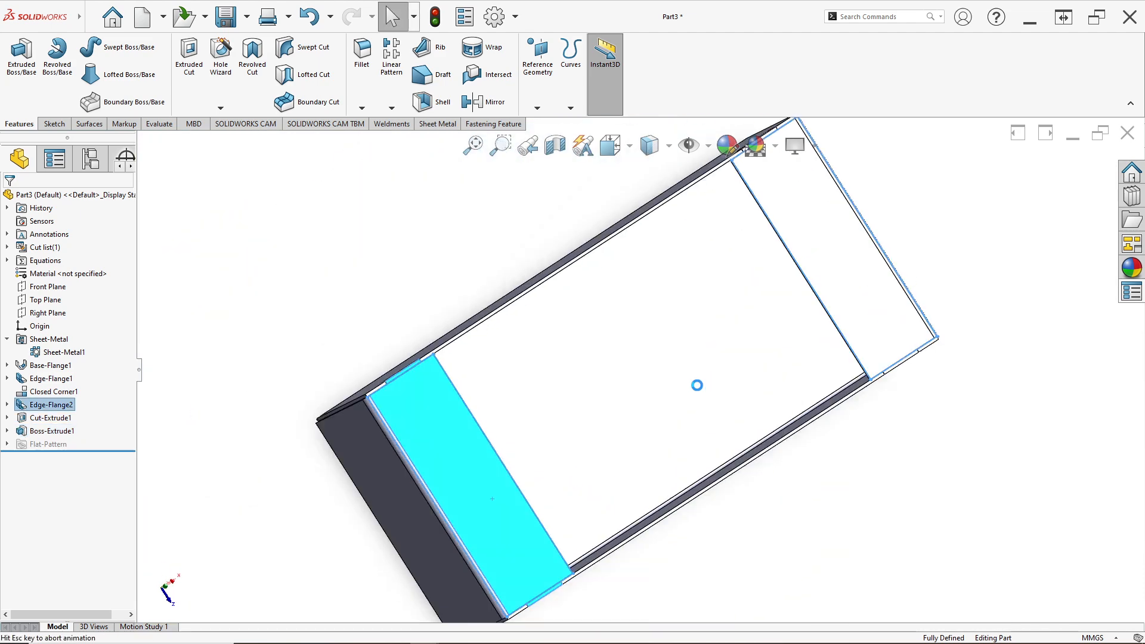
{"action": "scroll", "coordinate": [459, 363], "scroll_direction": "down", "scroll_amount": 2}
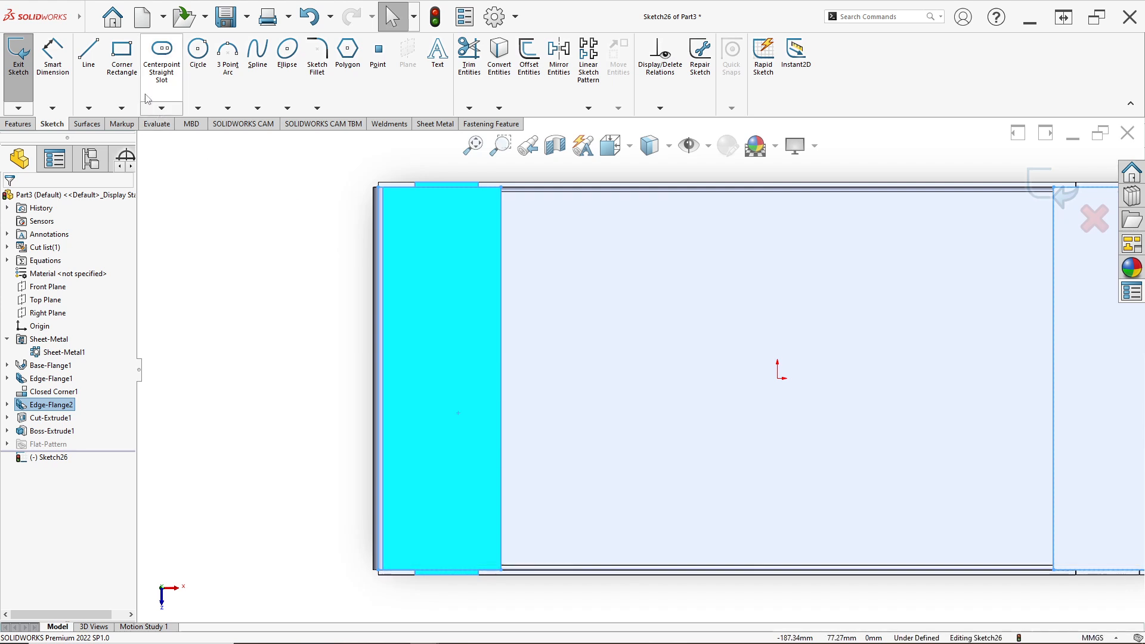
{"action": "left_click", "coordinate": [122, 65]}
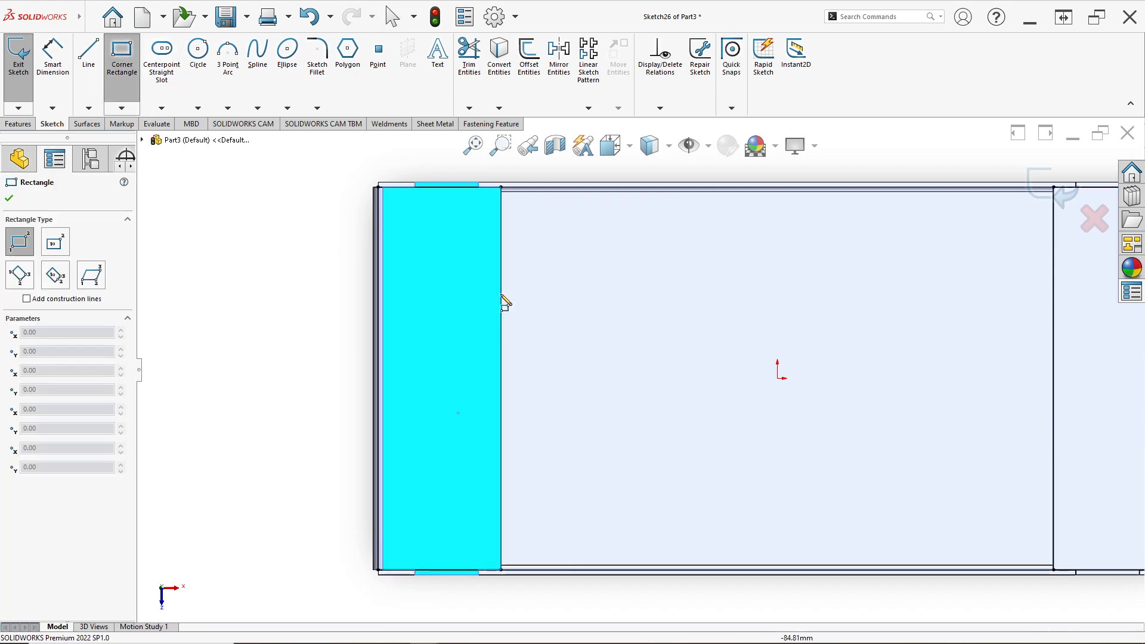
{"action": "left_click", "coordinate": [501, 263]}
{"action": "left_click", "coordinate": [415, 506]}
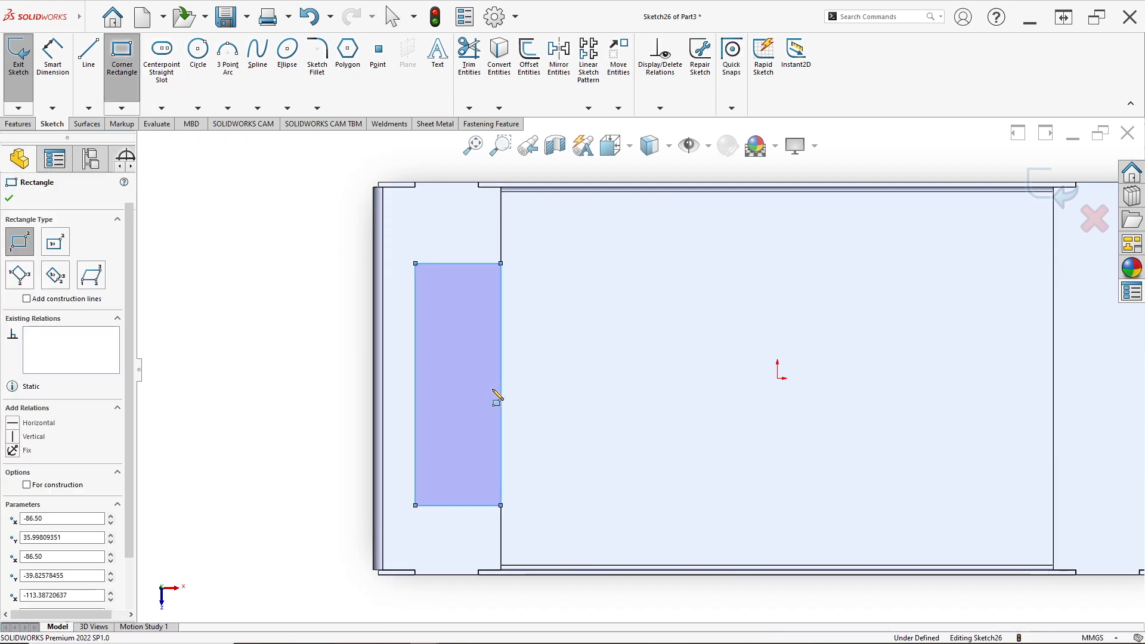
{"action": "key", "text": "Escape"}
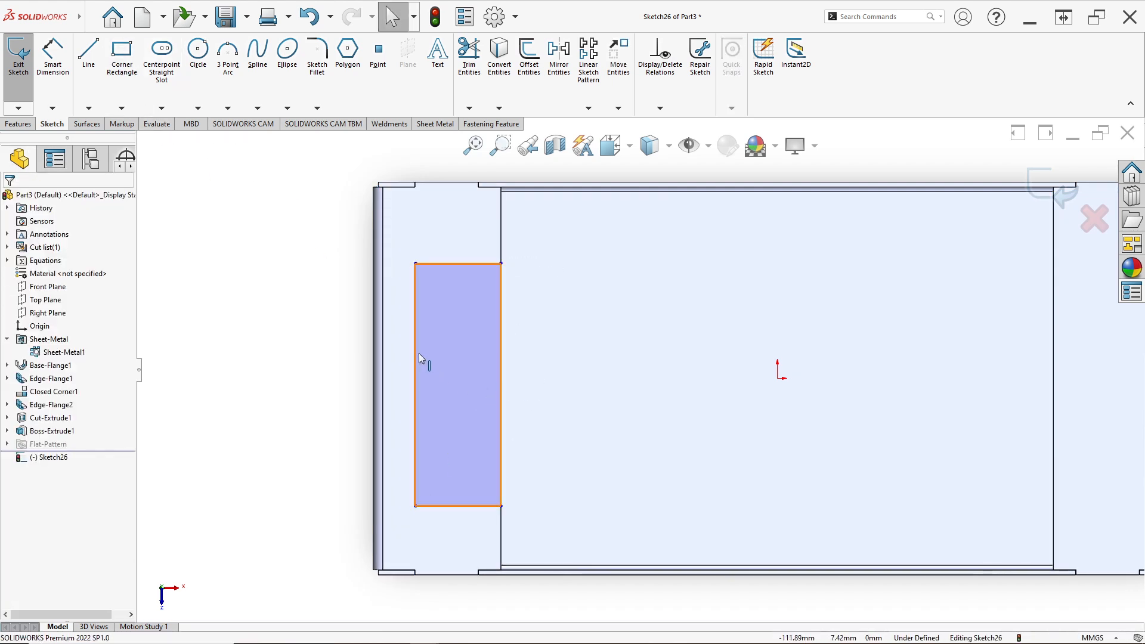
- Make the midpoint of the rectangle's side nearest the end wall horizontal with the origin
{"action": "left_click", "coordinate": [415, 386]}
{"action": "left_click", "coordinate": [776, 380], "text": "ctrl"}
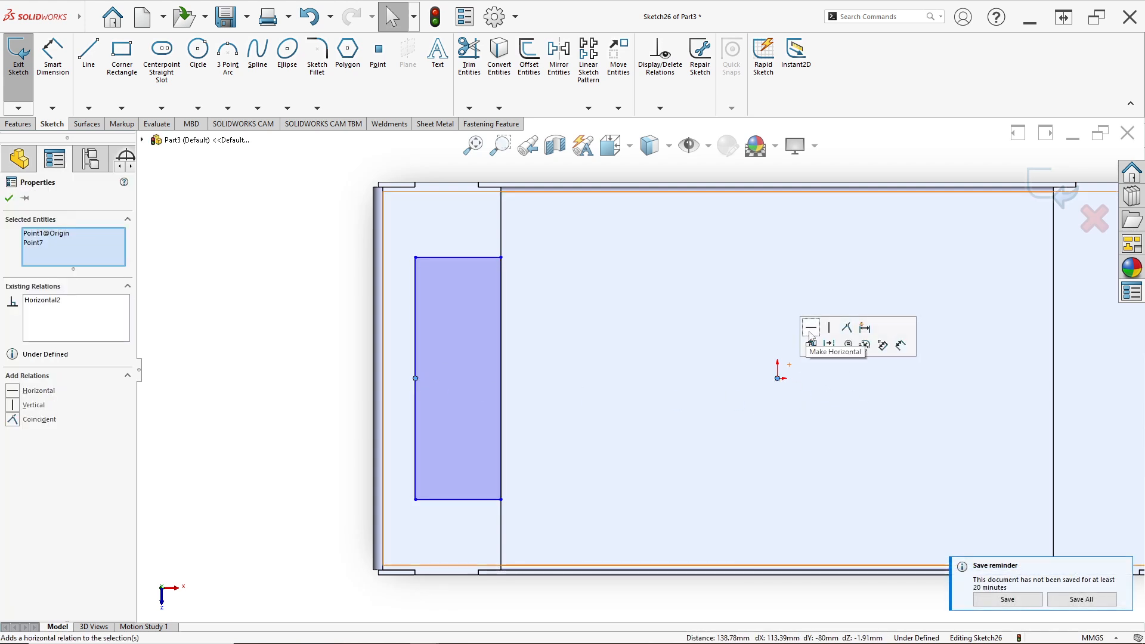
{"action": "left_click", "coordinate": [809, 329]}
- Dimension the long side of the flange rectangle and set its length to 100 mm
{"action": "left_click", "coordinate": [53, 57]}
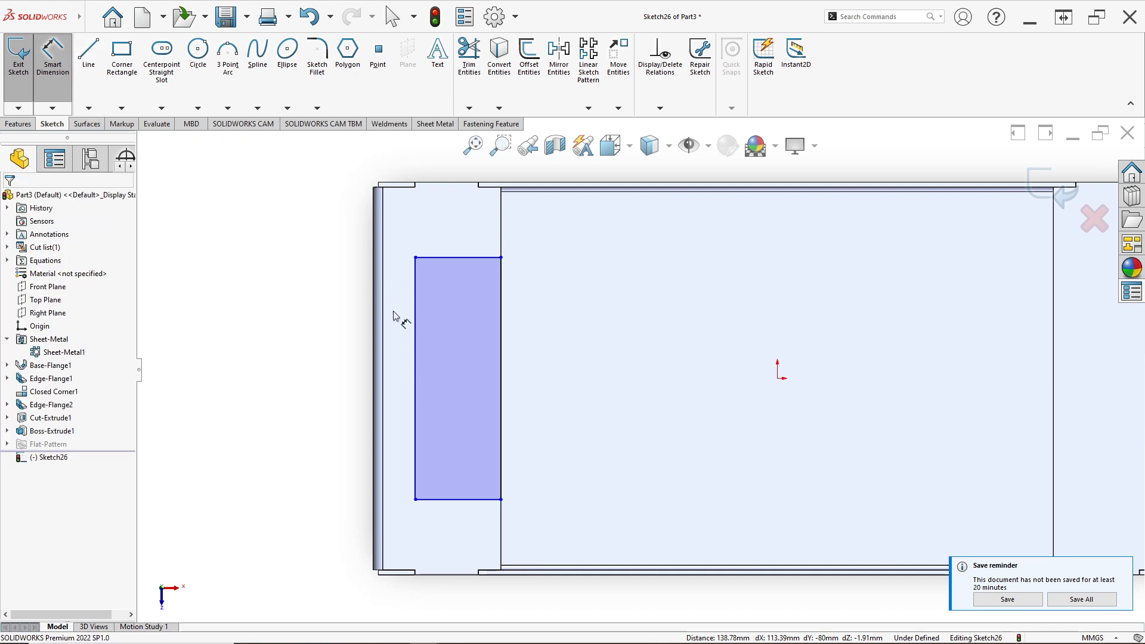
{"action": "left_click", "coordinate": [414, 339]}
{"action": "left_click", "coordinate": [326, 382]}
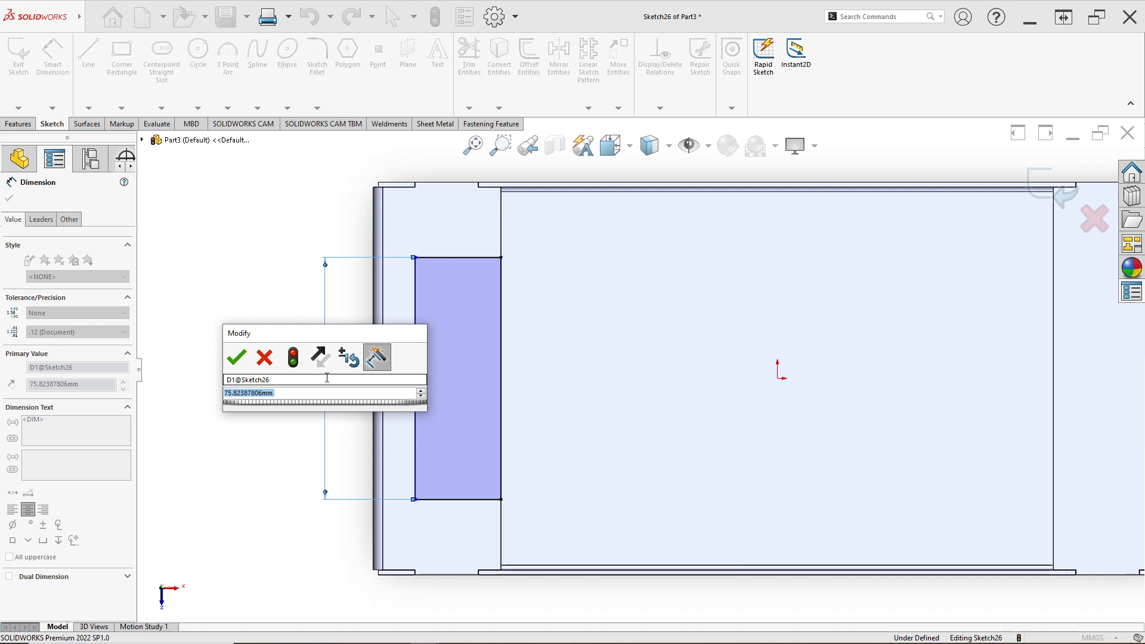
{"action": "type", "text": "100"}
{"action": "key", "text": "Return"}
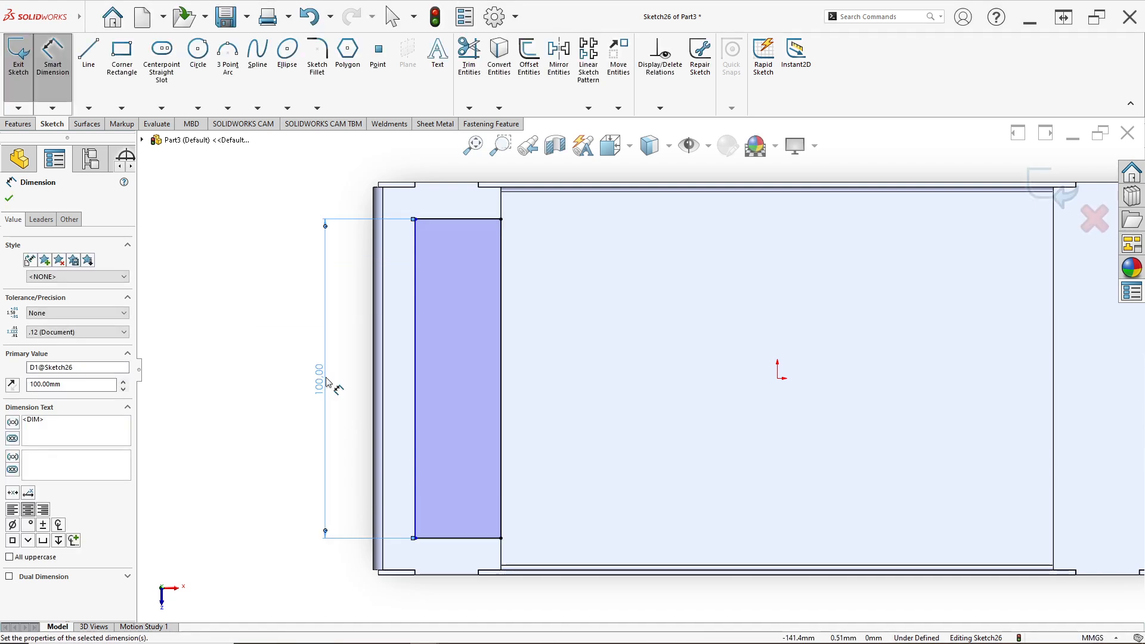
- Dimension the short side of the rectangle as 20 mm and finish dimensioning
{"action": "left_click", "coordinate": [477, 218]}
{"action": "left_click", "coordinate": [476, 210]}
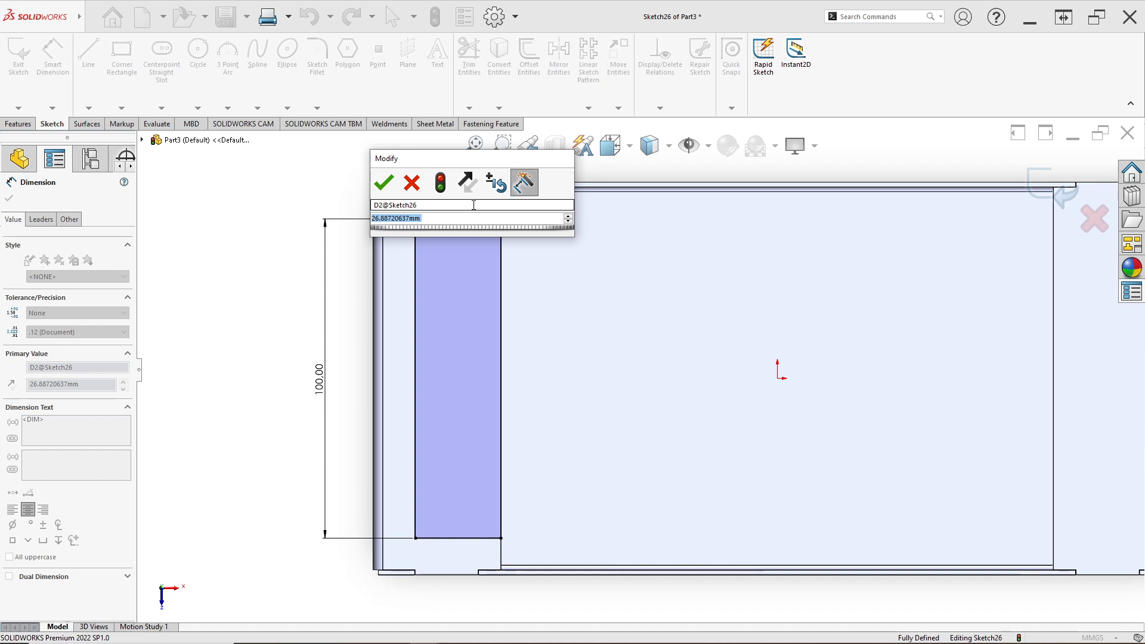
{"action": "type", "text": "2"}
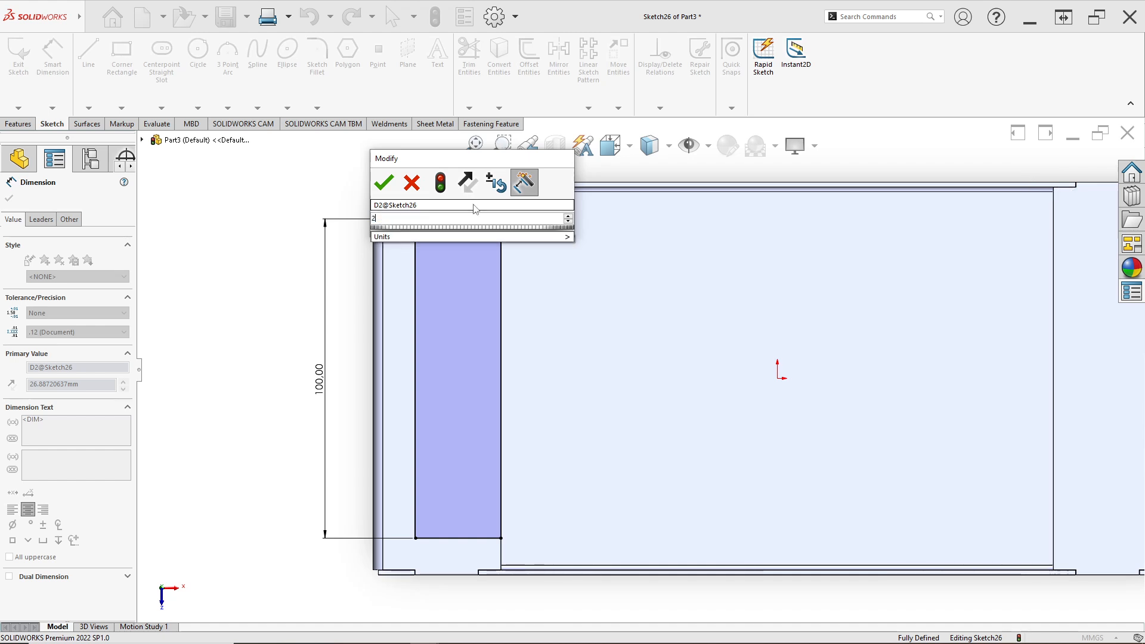
{"action": "type", "text": "0"}
{"action": "key", "text": "Return"}
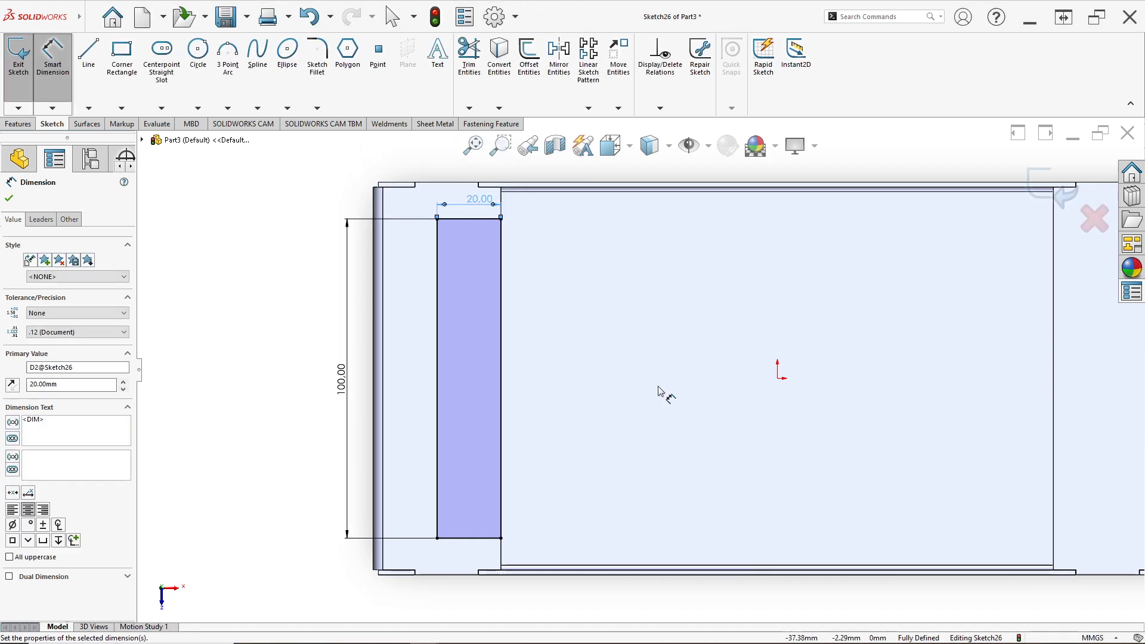
{"action": "scroll", "coordinate": [646, 392], "scroll_direction": "up", "scroll_amount": 1}
{"action": "scroll", "coordinate": [646, 392], "scroll_direction": "down", "scroll_amount": 1}
{"action": "scroll", "coordinate": [653, 388], "scroll_direction": "up", "scroll_amount": 1}
{"action": "scroll", "coordinate": [680, 380], "scroll_direction": "down", "scroll_amount": 1}
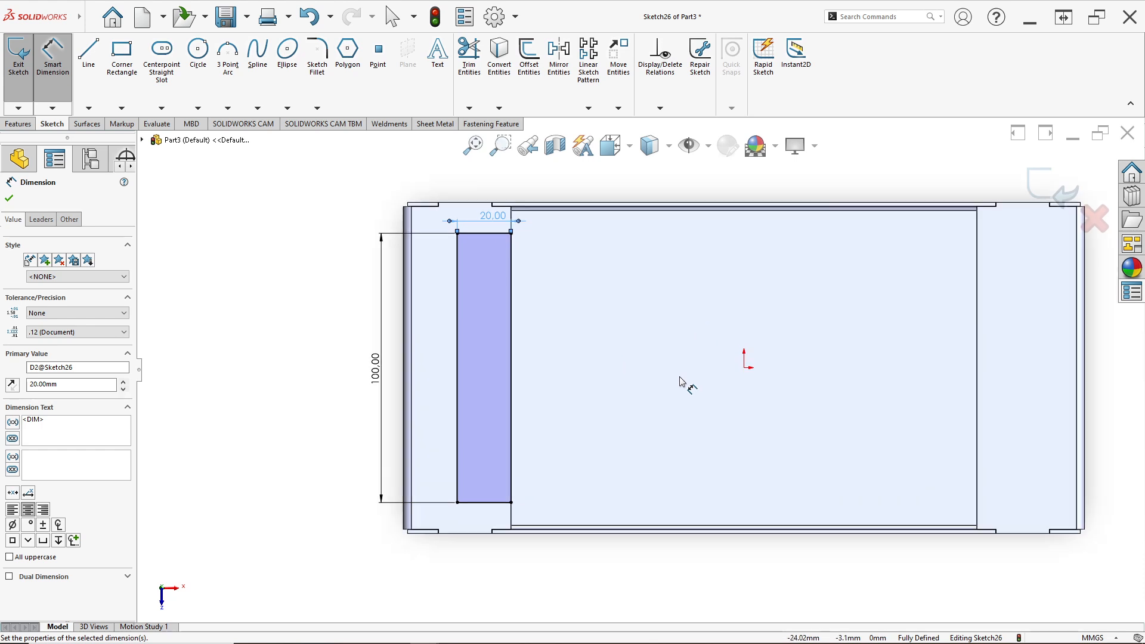
{"action": "left_click", "coordinate": [9, 199]}
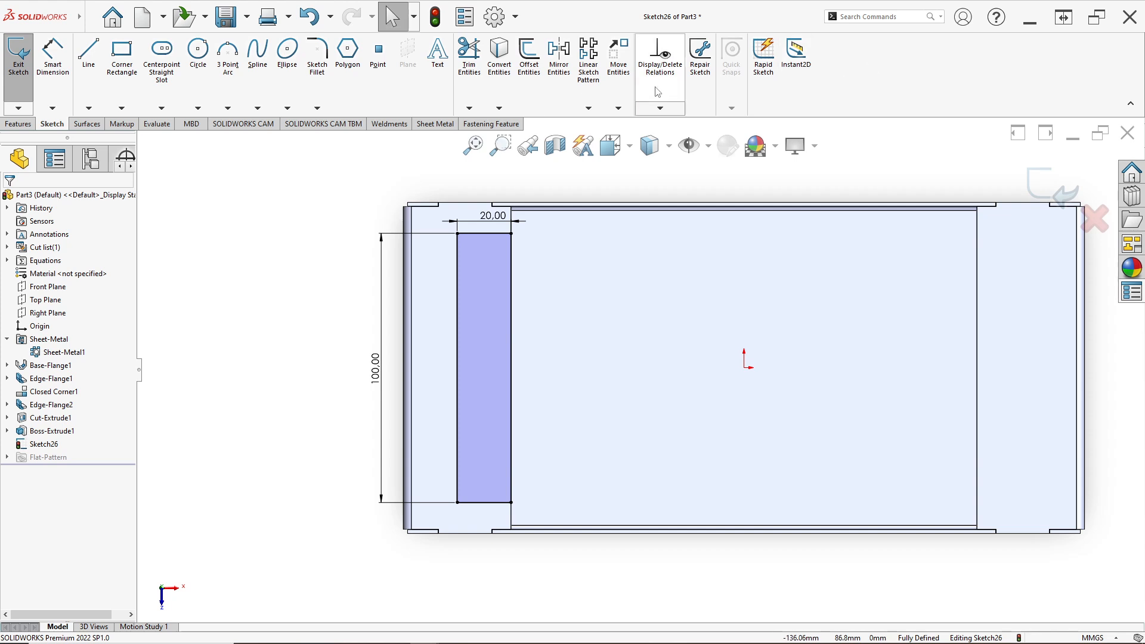
- Draw a vertical centerline from the origin to the outer edge of the long side wall
{"action": "left_click", "coordinate": [88, 108]}
{"action": "left_click", "coordinate": [104, 123]}
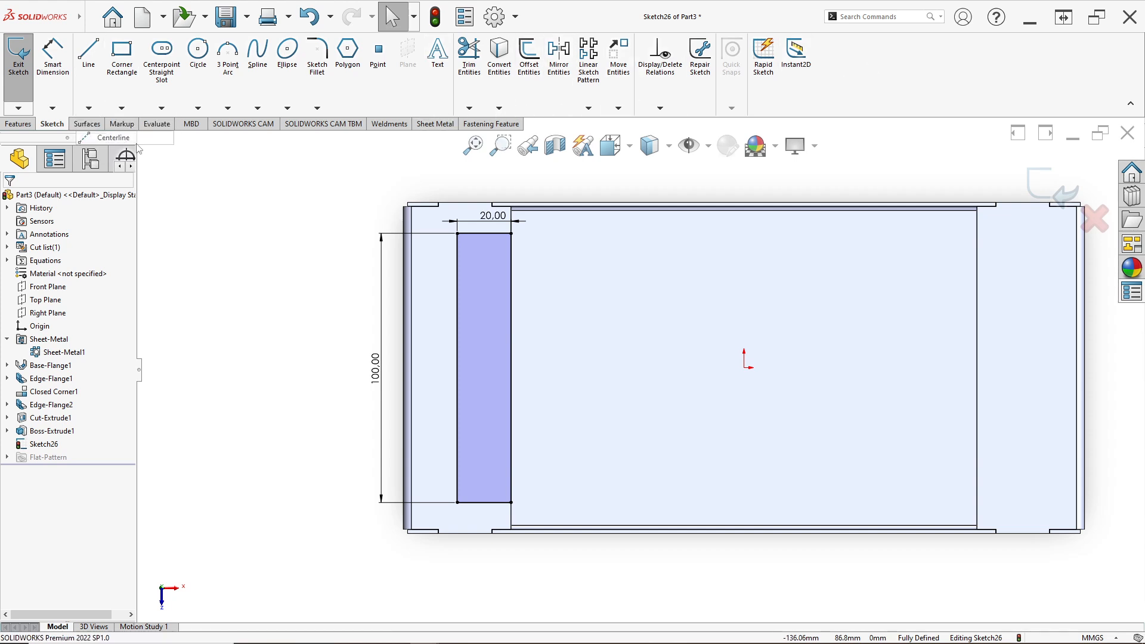
{"action": "left_click", "coordinate": [744, 366]}
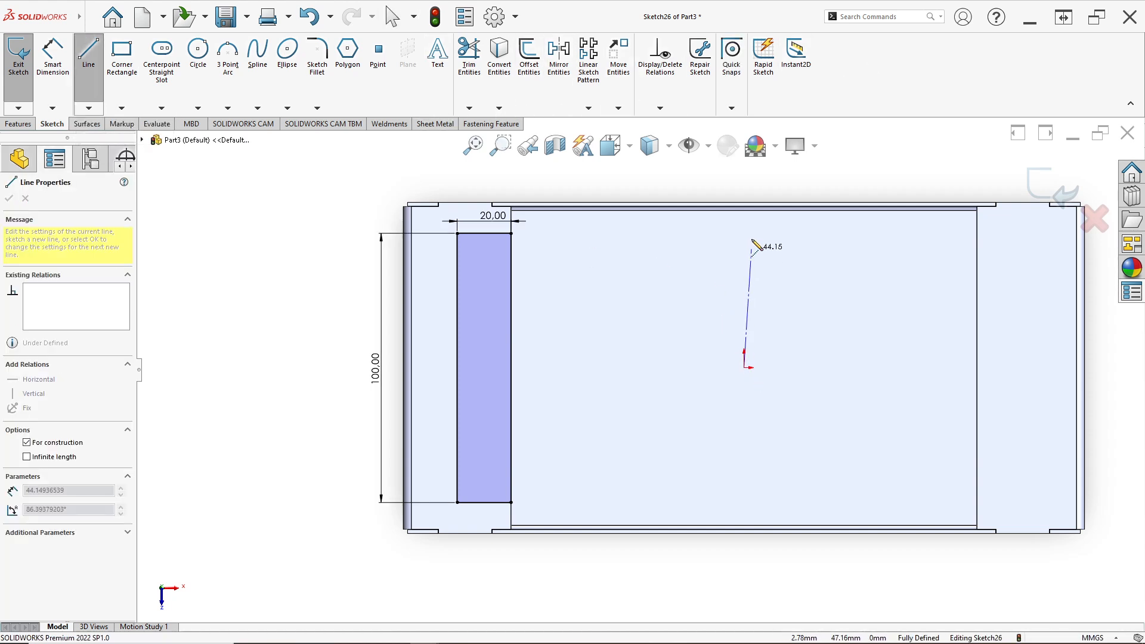
{"action": "left_click", "coordinate": [744, 202]}
{"action": "key", "text": "Escape"}
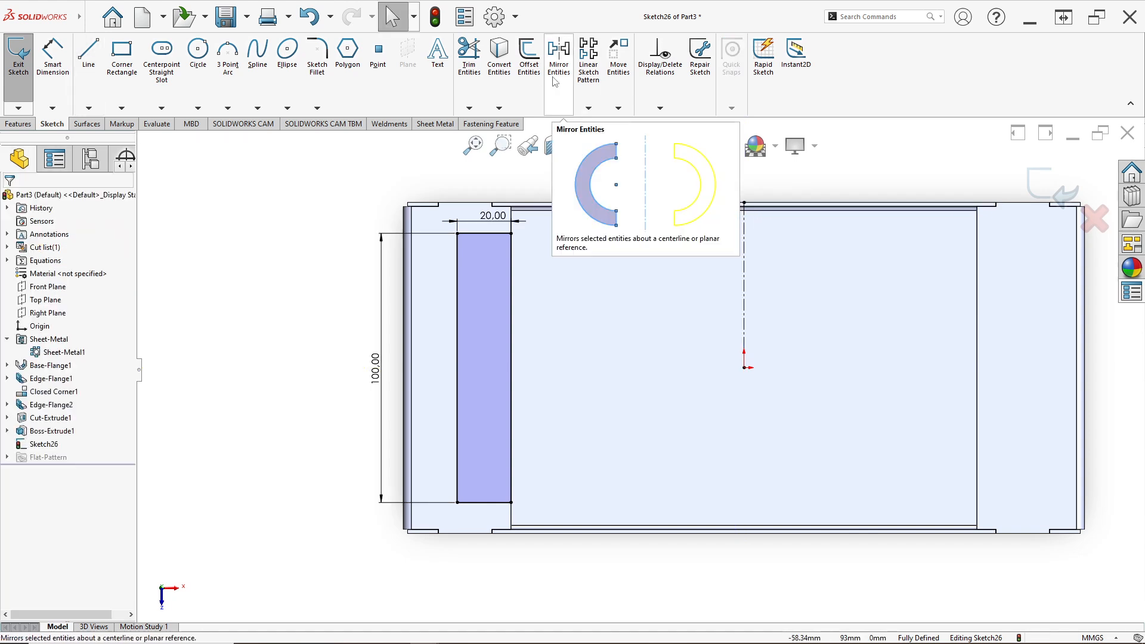
- Mirror the four rectangle lines about the vertical centerline onto the opposite end flange, keeping the original
{"action": "left_click", "coordinate": [555, 84]}
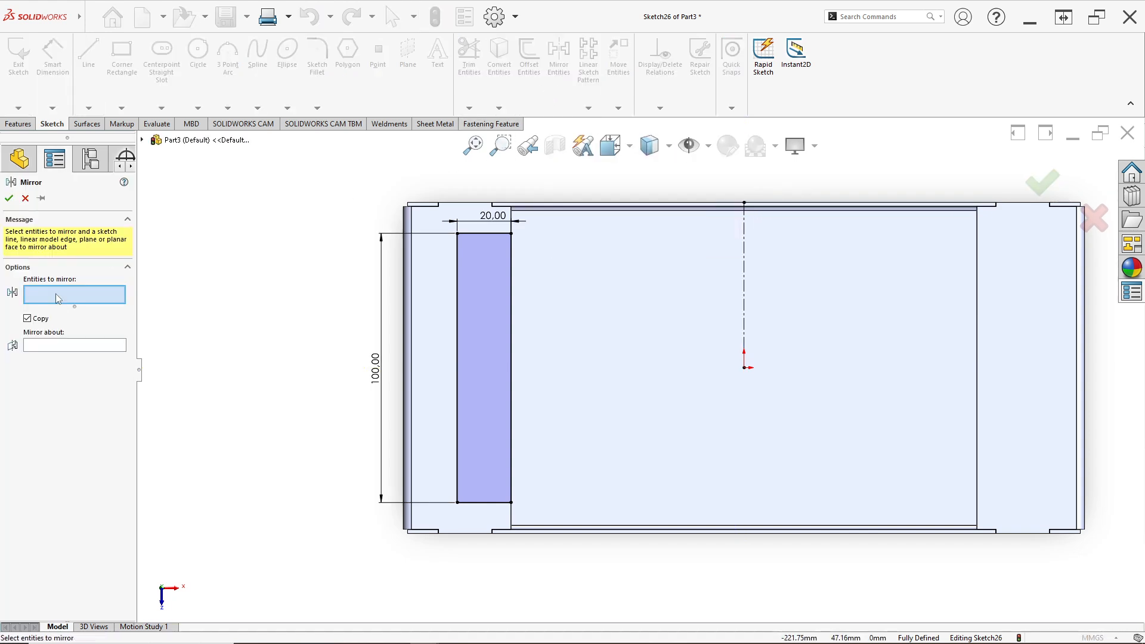
{"action": "left_click", "coordinate": [484, 290]}
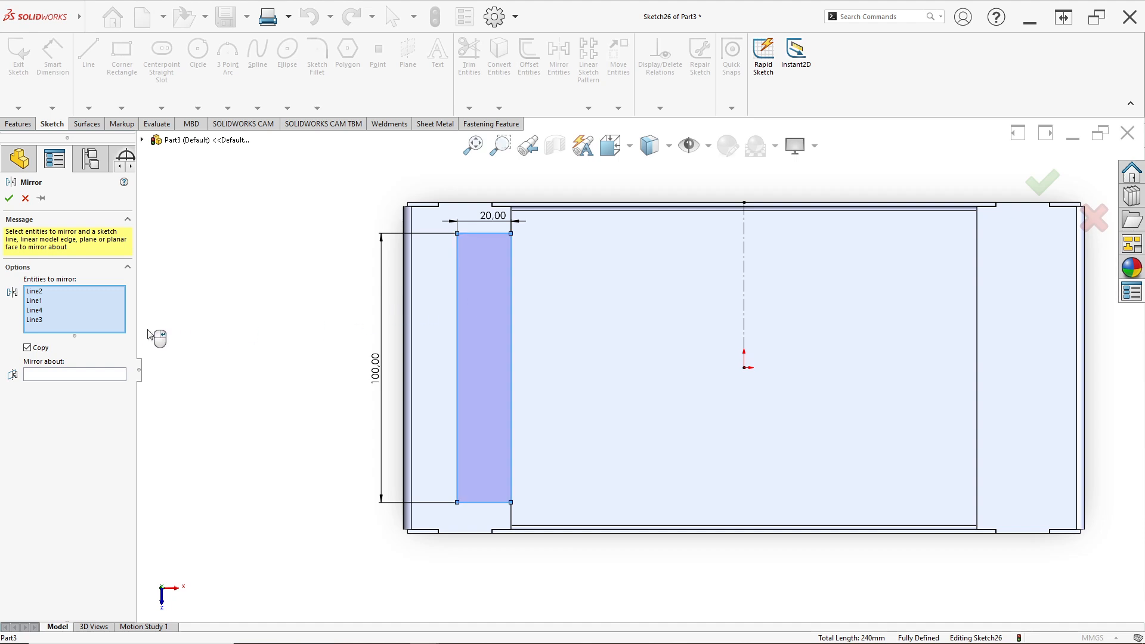
{"action": "left_click", "coordinate": [92, 375]}
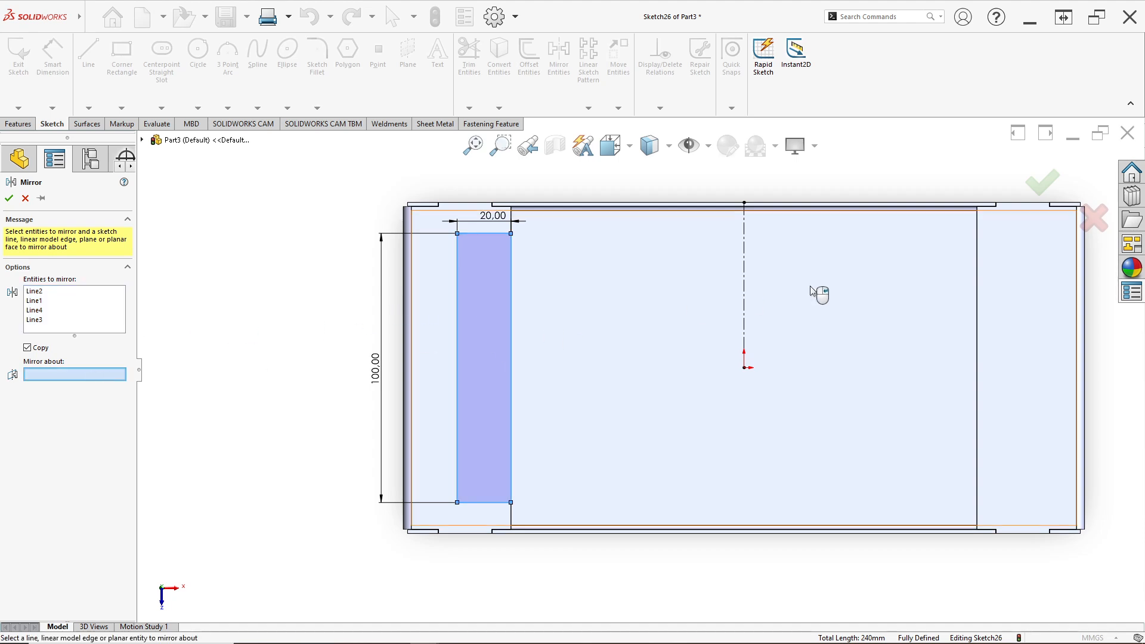
{"action": "left_click", "coordinate": [744, 297]}
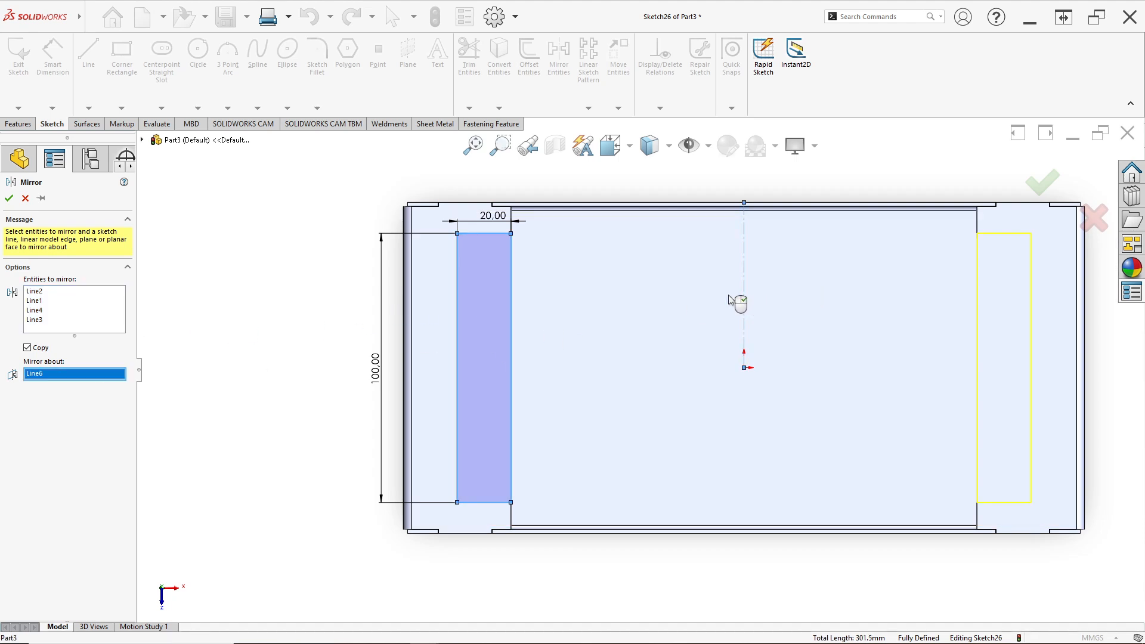
{"action": "left_click", "coordinate": [9, 198]}
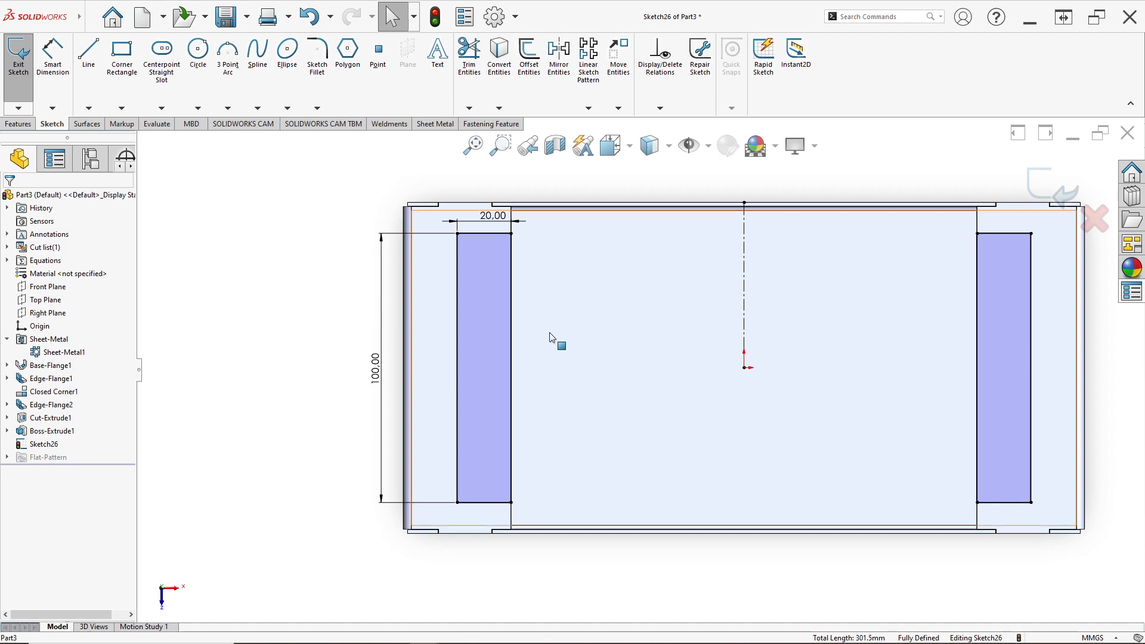
- Cut both rectangles through the end flanges with a blind Extruded Cut 1.5 mm deep
{"action": "left_click", "coordinate": [10, 126]}
{"action": "left_click", "coordinate": [203, 79]}
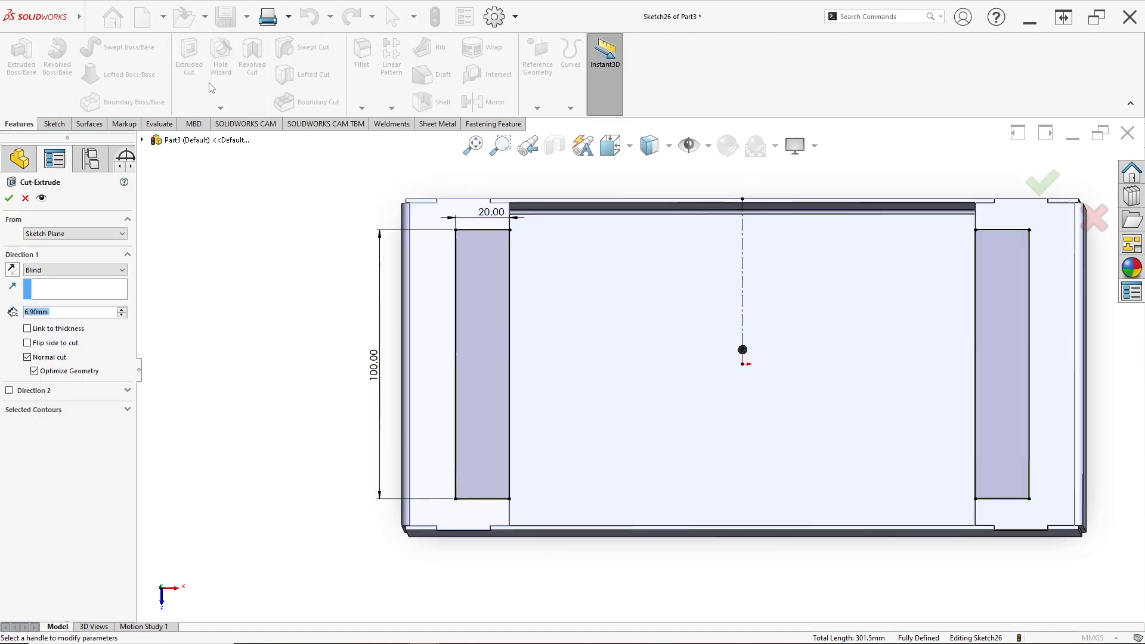
{"action": "middle_click_drag", "start_coordinate": [557, 377], "coordinate": [536, 358]}
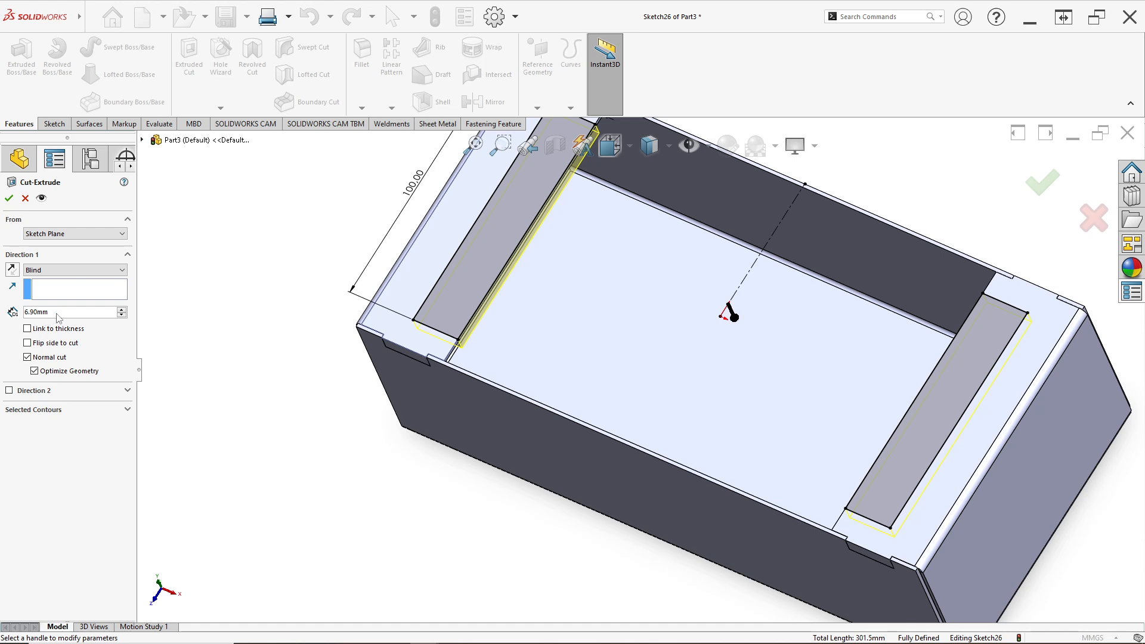
{"action": "type", "text": "0."}
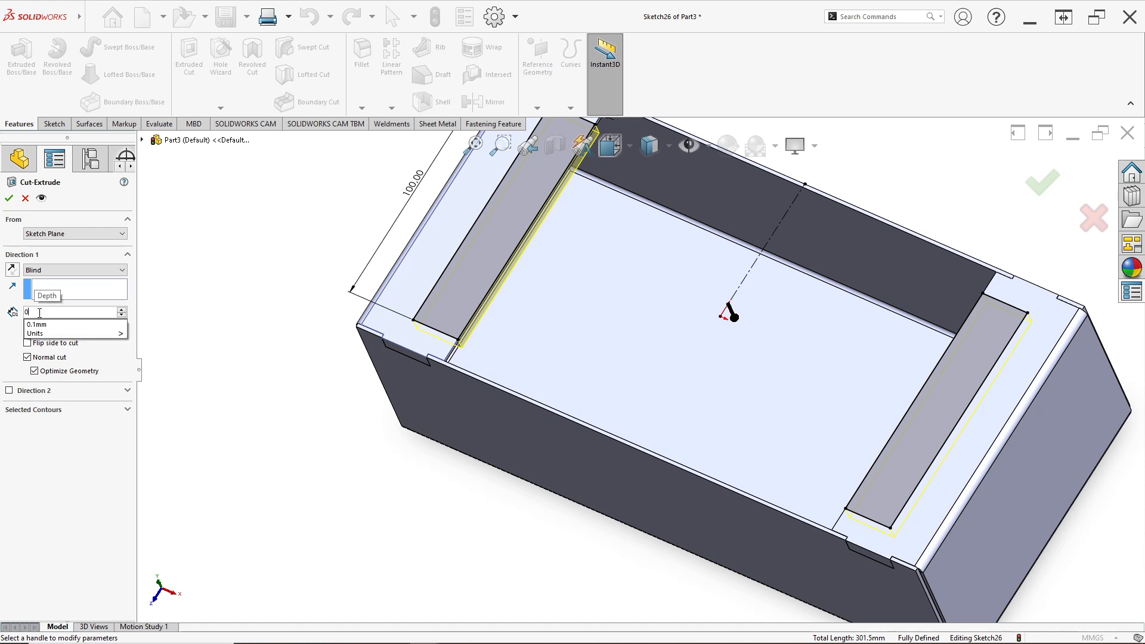
{"action": "key", "text": "BackSpace"}
{"action": "type", "text": "1.5"}
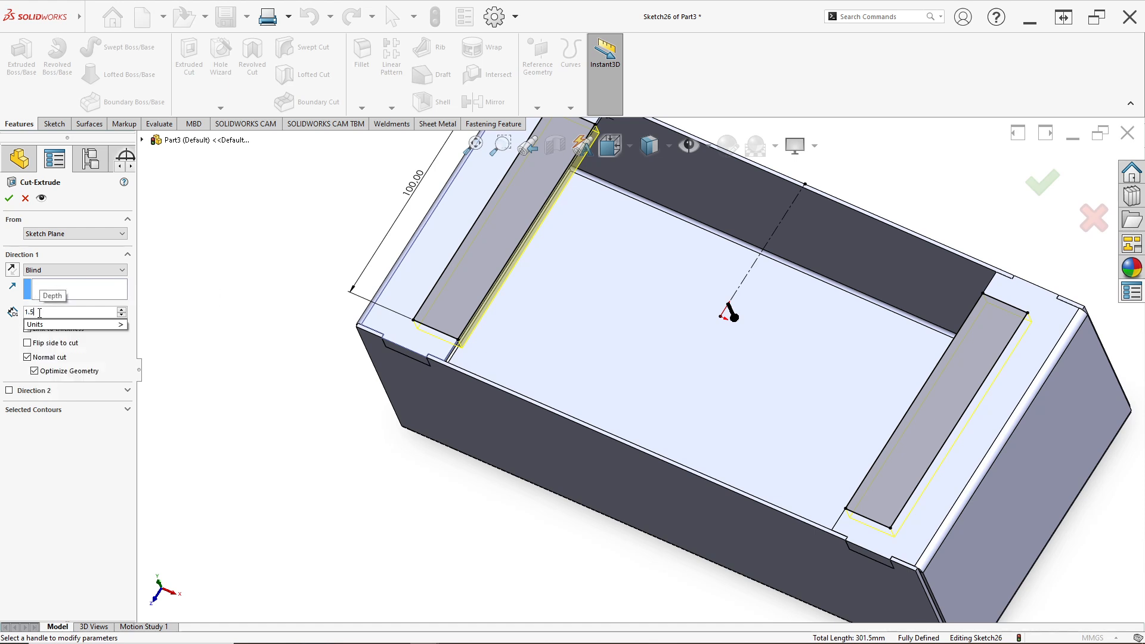
{"action": "key", "text": "Return"}
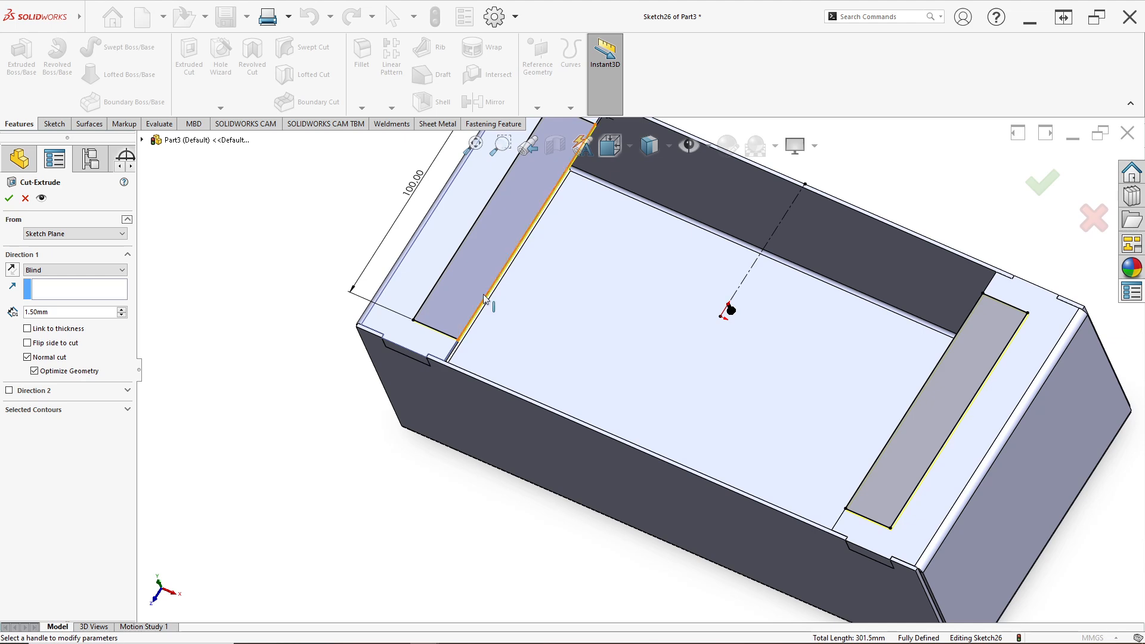
{"action": "scroll", "coordinate": [484, 298], "scroll_direction": "down", "scroll_amount": 6}
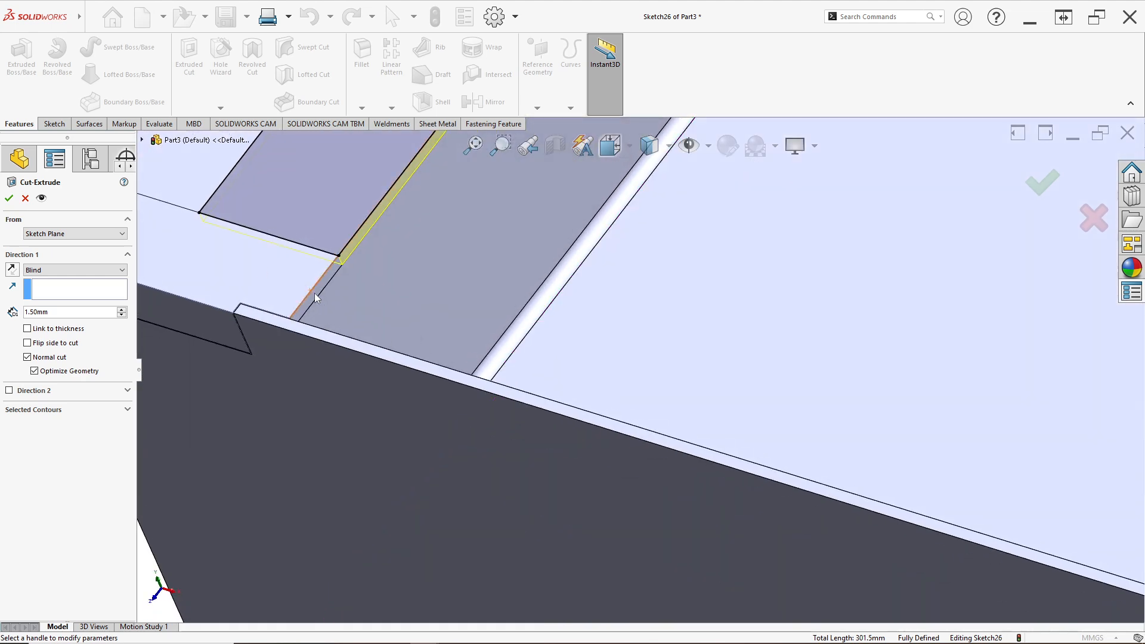
{"action": "left_click", "coordinate": [9, 198]}
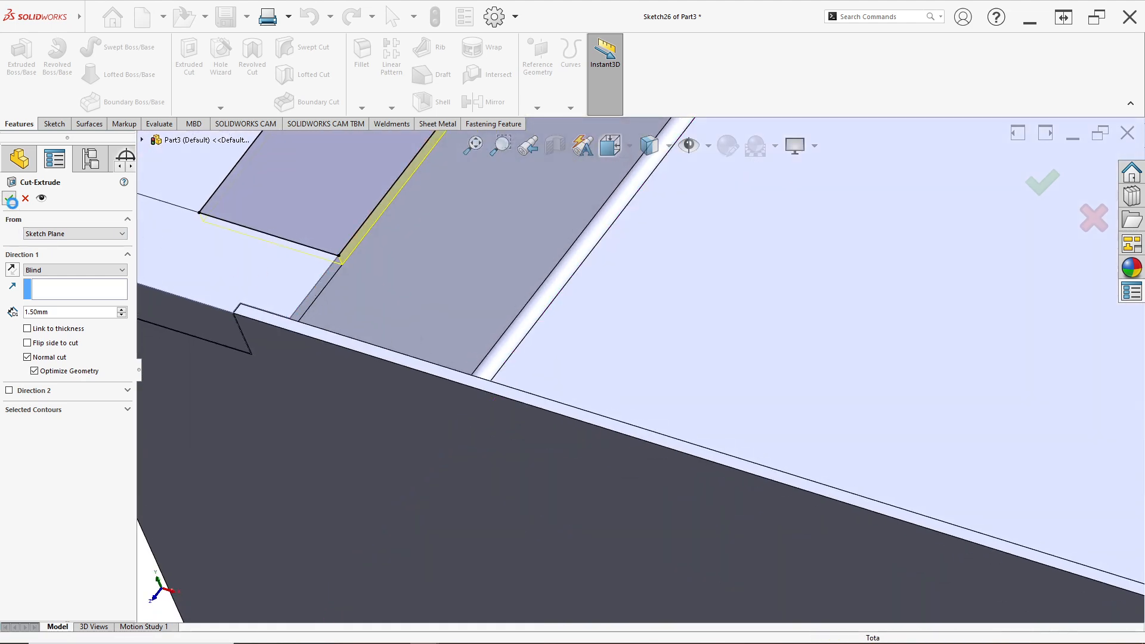
- Start a 20 mm symmetric fillet and select the two inner corner edges of the cutout in one end flange
{"action": "scroll", "coordinate": [653, 375], "scroll_direction": "up", "scroll_amount": 2}
{"action": "scroll", "coordinate": [304, 214], "scroll_direction": "up", "scroll_amount": 3}
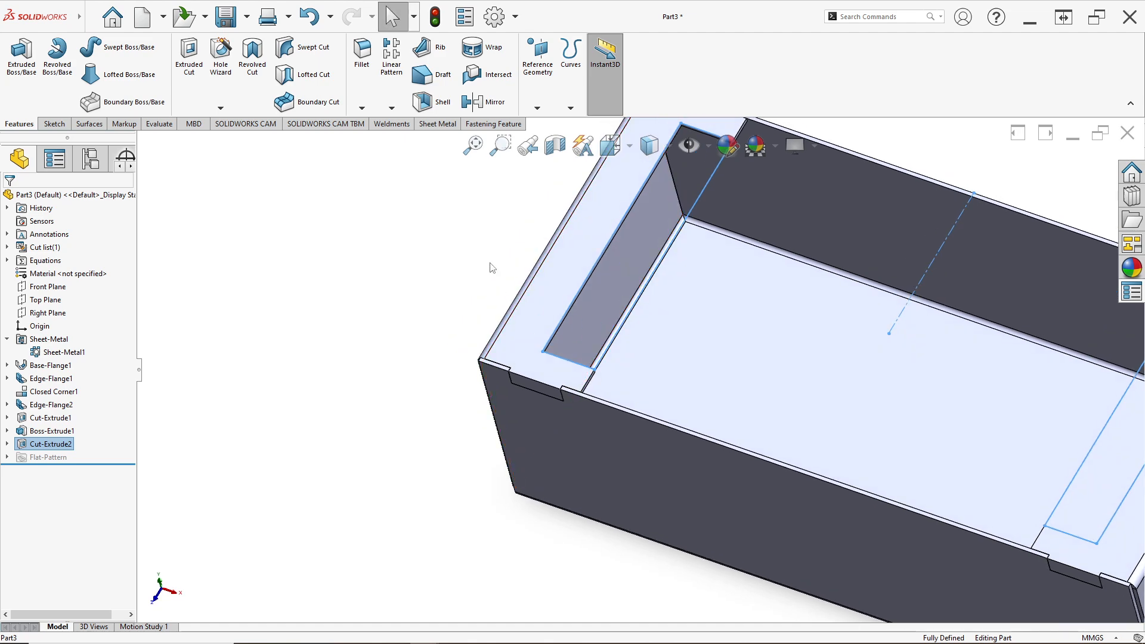
{"action": "scroll", "coordinate": [898, 362], "scroll_direction": "up", "scroll_amount": 3}
{"action": "scroll", "coordinate": [541, 200], "scroll_direction": "down", "scroll_amount": 4}
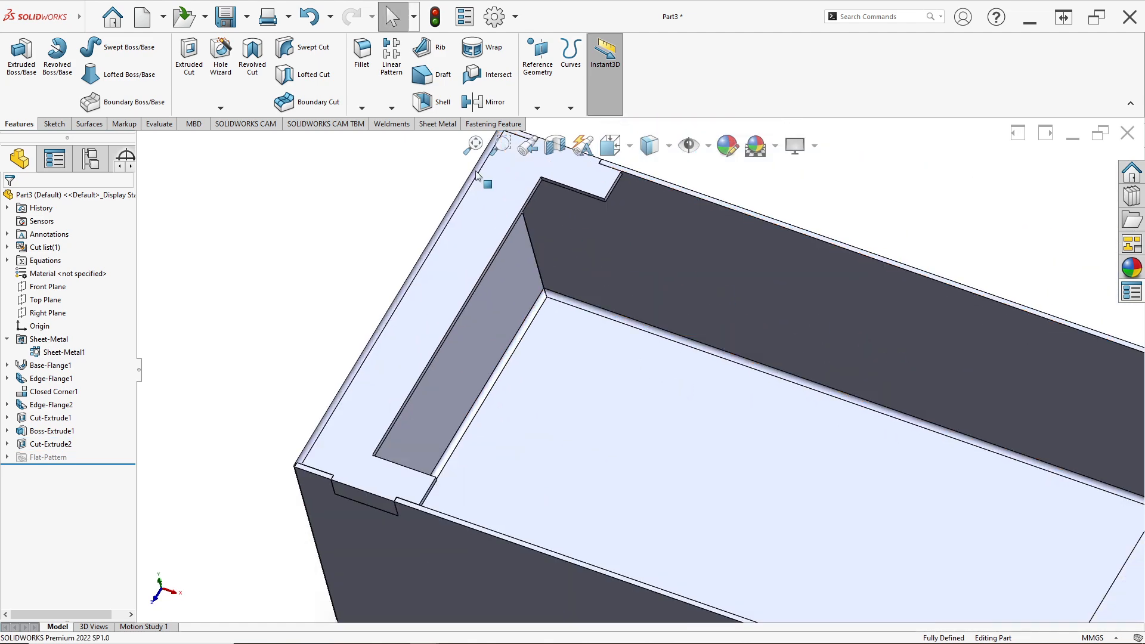
{"action": "left_click", "coordinate": [361, 54]}
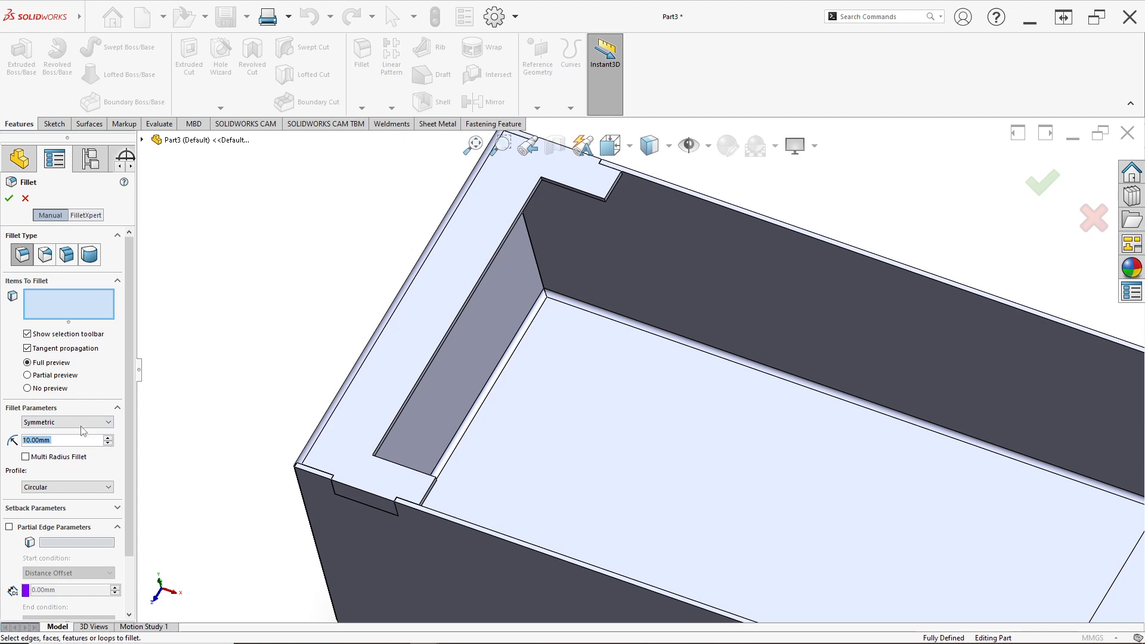
{"action": "type", "text": "20"}
{"action": "key", "text": "Return"}
{"action": "scroll", "coordinate": [572, 188], "scroll_direction": "down", "scroll_amount": 5}
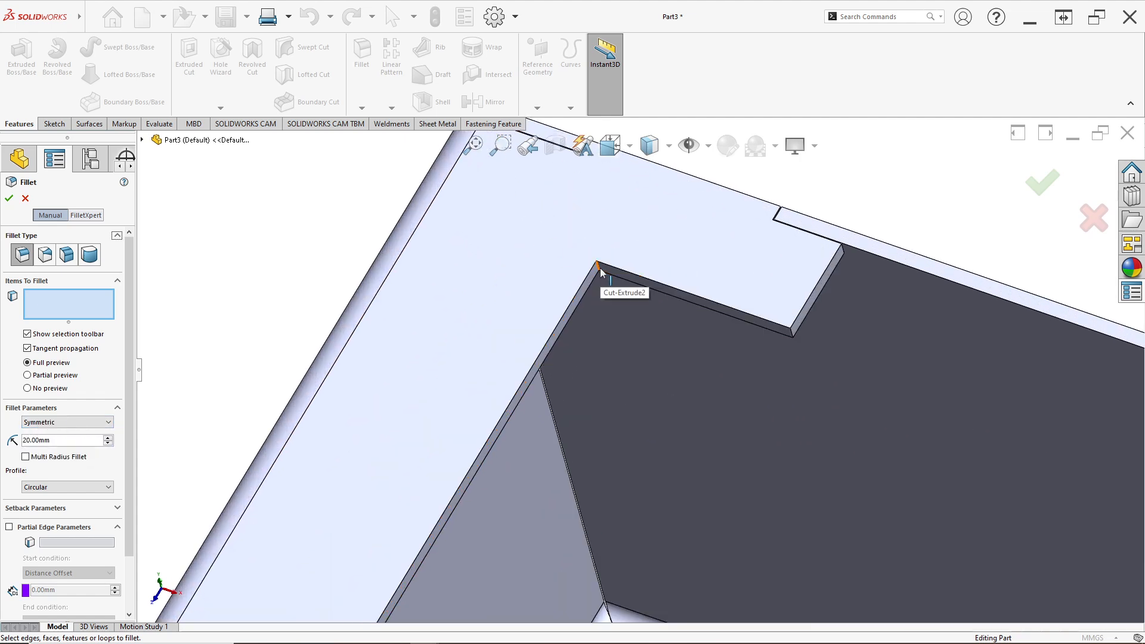
{"action": "left_click", "coordinate": [599, 269]}
{"action": "scroll", "coordinate": [562, 498], "scroll_direction": "up", "scroll_amount": 3}
{"action": "scroll", "coordinate": [490, 571], "scroll_direction": "down", "scroll_amount": 4}
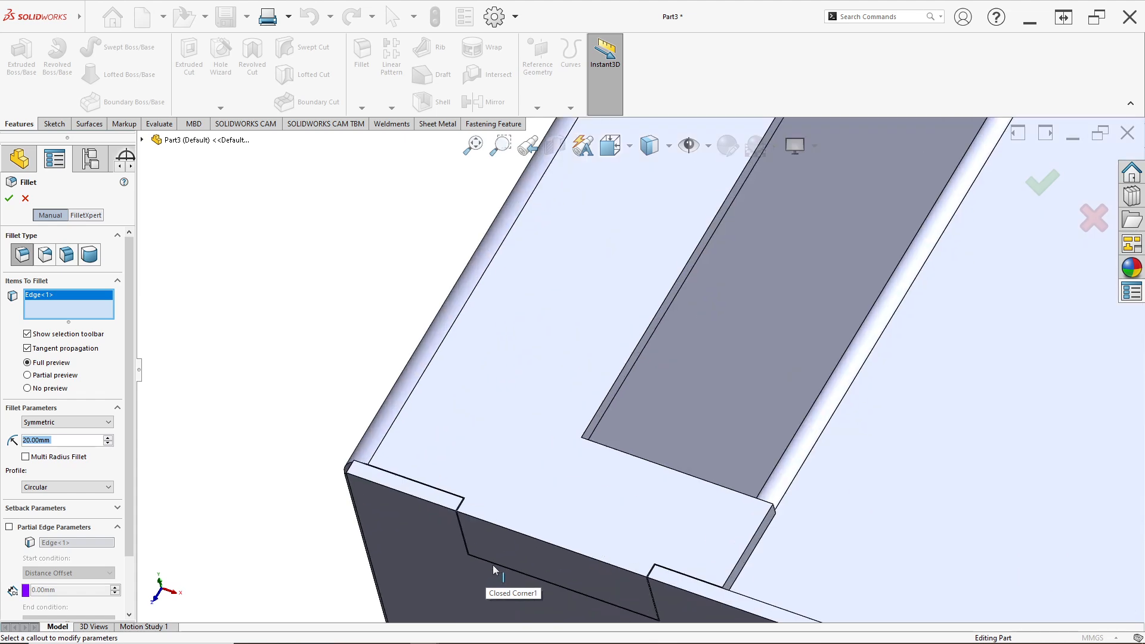
{"action": "left_click", "coordinate": [585, 448]}
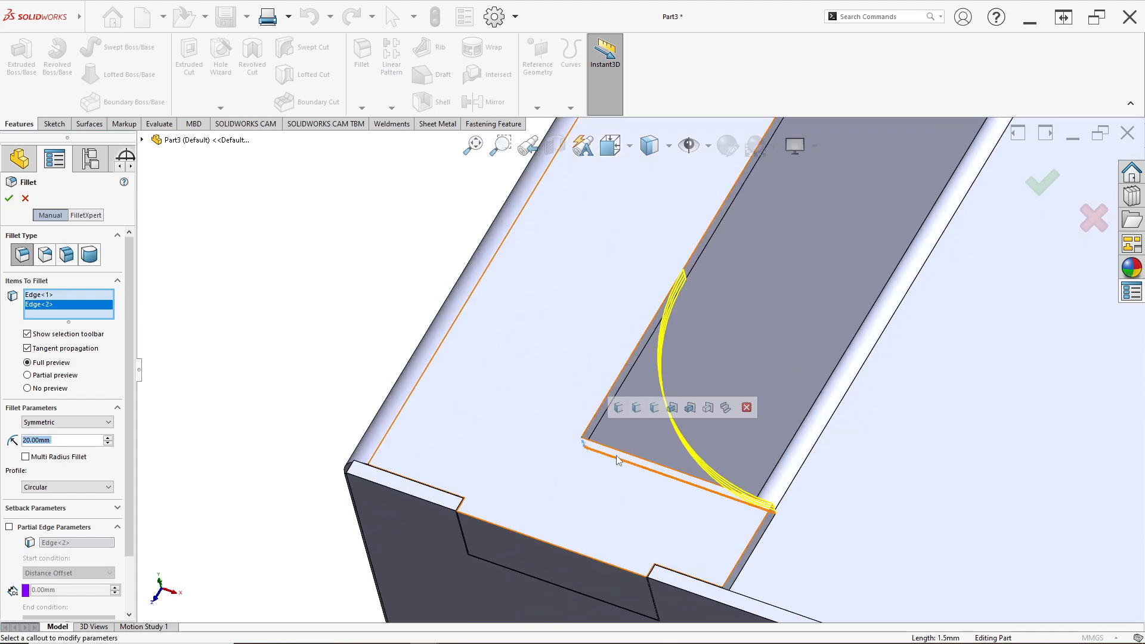
- Add the two inner corner edges of the opposite flange's cutout to the 20 mm fillet and complete it
{"action": "scroll", "coordinate": [912, 470], "scroll_direction": "up", "scroll_amount": 3}
{"action": "middle_click_drag", "start_coordinate": [912, 471], "coordinate": [766, 324]}
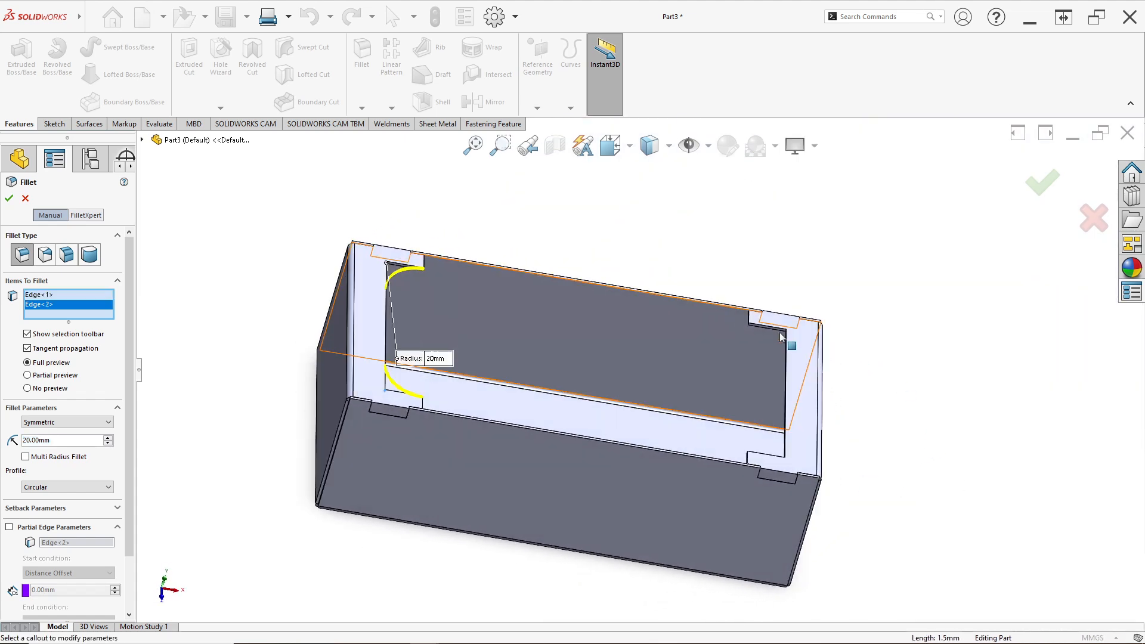
{"action": "scroll", "coordinate": [741, 357], "scroll_direction": "down", "scroll_amount": 5}
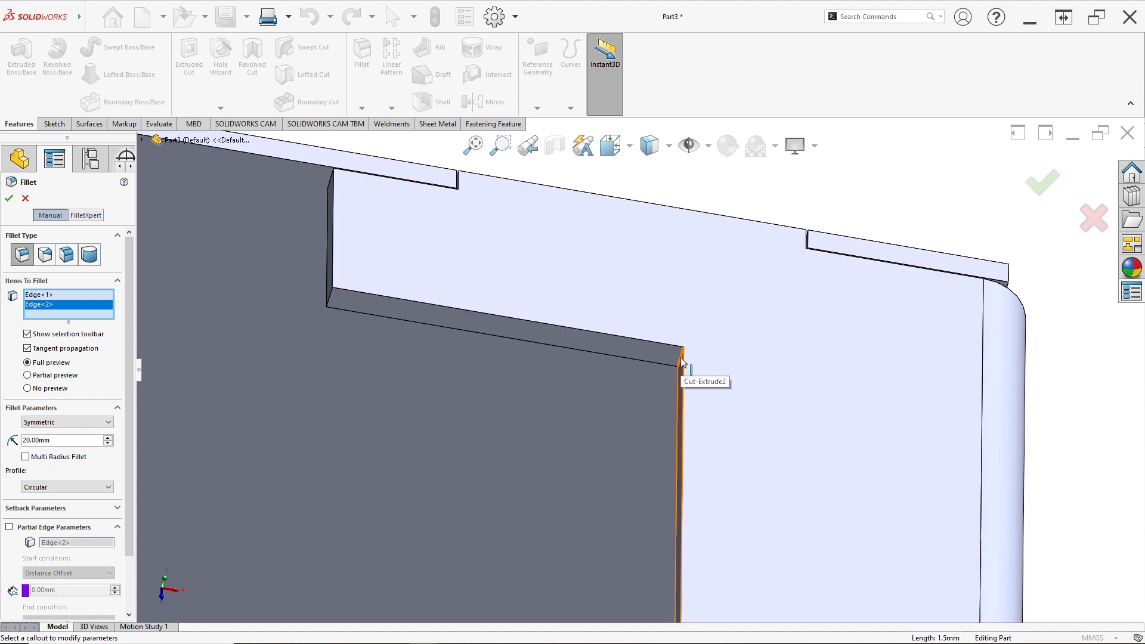
{"action": "left_click", "coordinate": [683, 364]}
{"action": "scroll", "coordinate": [683, 365], "scroll_direction": "up", "scroll_amount": 3}
{"action": "middle_click_drag", "start_coordinate": [683, 365], "coordinate": [358, 286]}
{"action": "scroll", "coordinate": [358, 287], "scroll_direction": "down", "scroll_amount": 5}
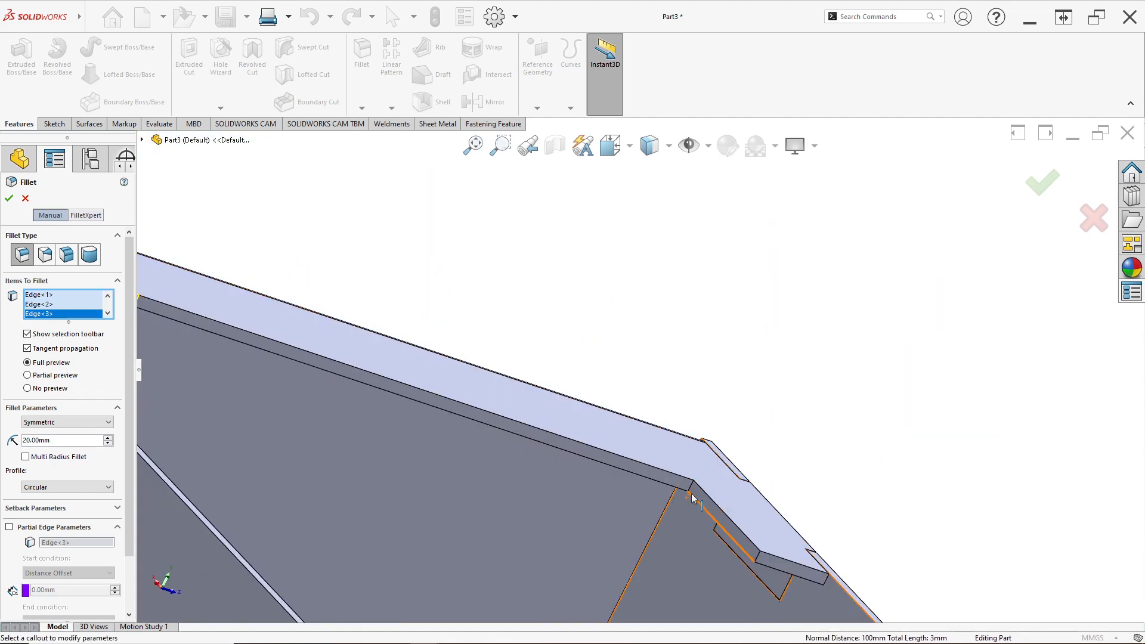
{"action": "scroll", "coordinate": [691, 490], "scroll_direction": "down", "scroll_amount": 5}
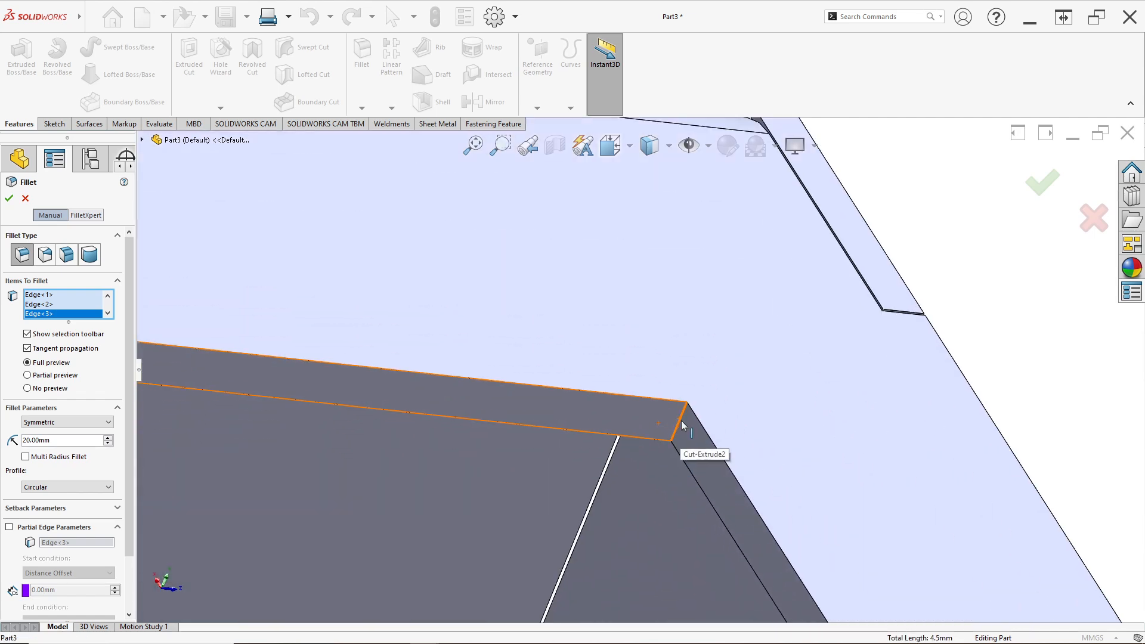
{"action": "left_click", "coordinate": [682, 424]}
{"action": "scroll", "coordinate": [674, 453], "scroll_direction": "up", "scroll_amount": 10}
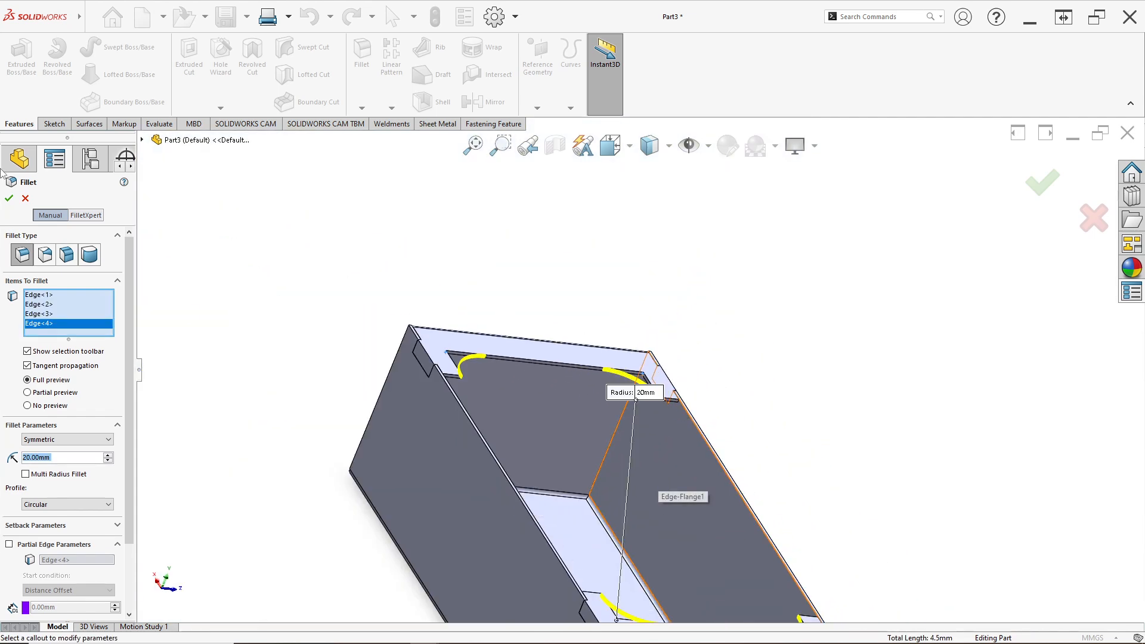
{"action": "left_click", "coordinate": [8, 199]}
{"action": "middle_click_drag", "start_coordinate": [630, 461], "coordinate": [451, 453]}
{"action": "scroll", "coordinate": [303, 167], "scroll_direction": "down", "scroll_amount": 5}
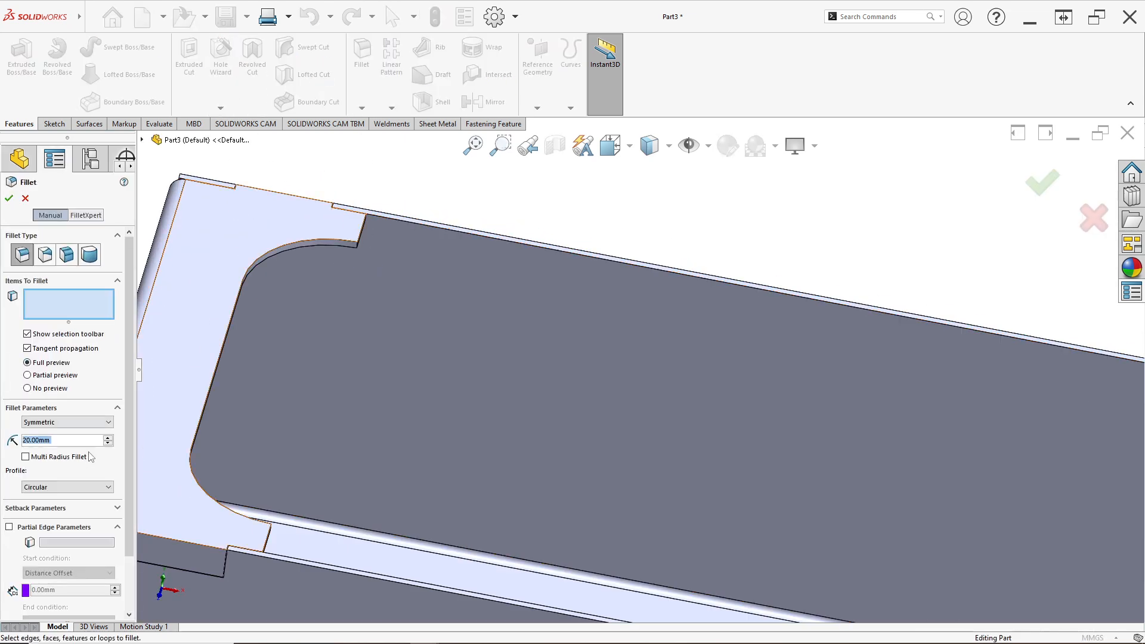
- Set the symmetric fillet radius to 10 mm and select the sharp cutout corner edge of each end flange along one long wall
{"action": "type", "text": "10"}
{"action": "key", "text": "Return"}
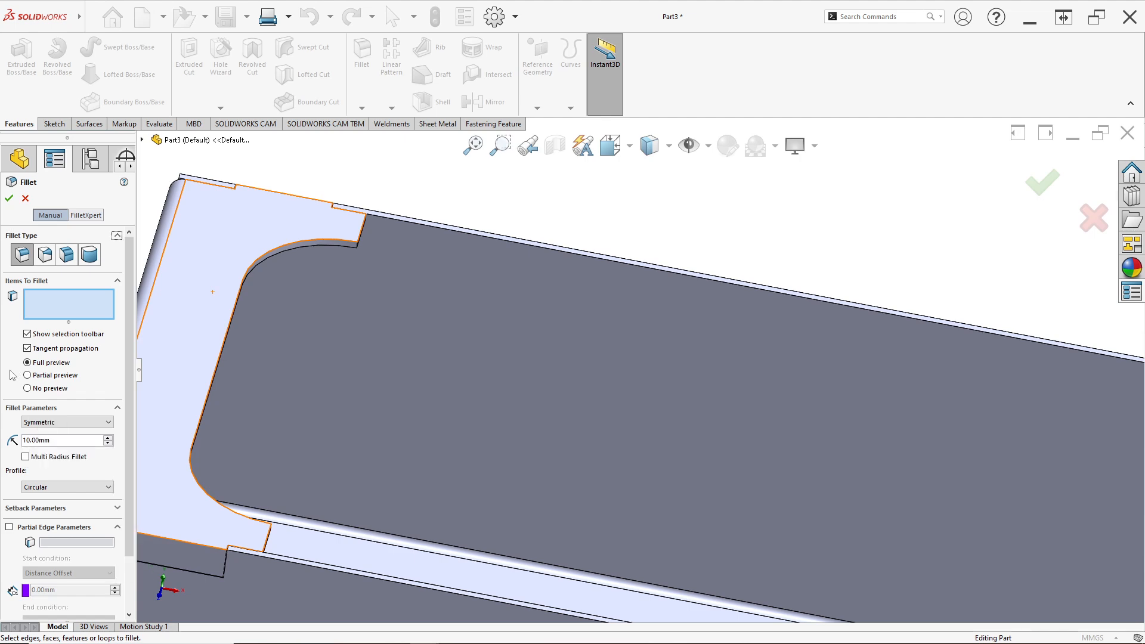
{"action": "scroll", "coordinate": [331, 209], "scroll_direction": "down", "scroll_amount": 5}
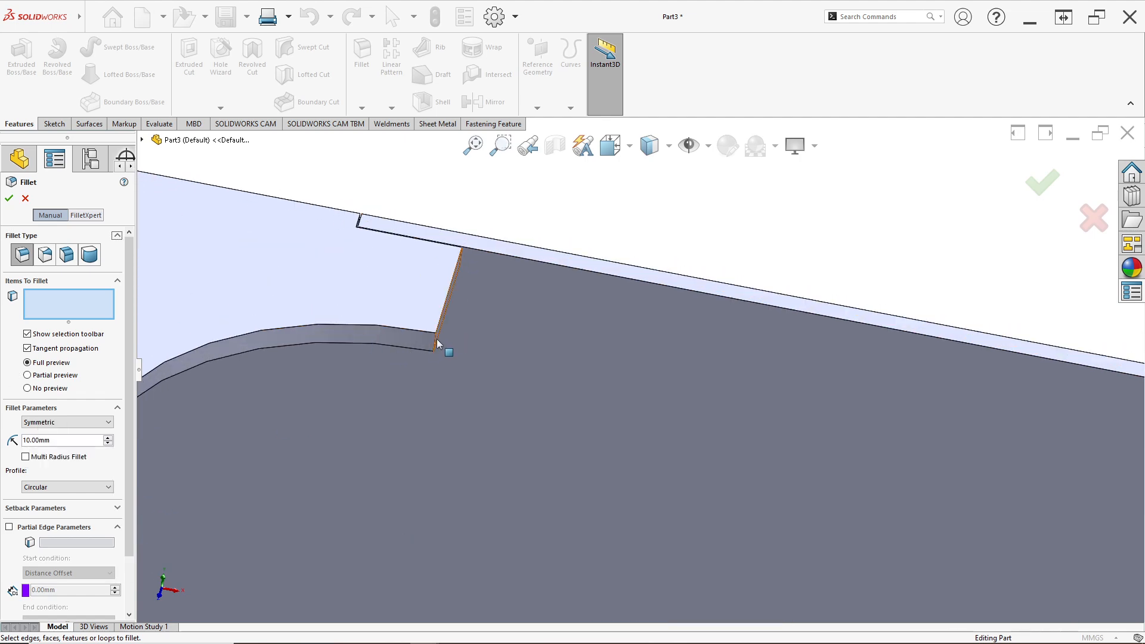
{"action": "left_click", "coordinate": [436, 342]}
{"action": "scroll", "coordinate": [436, 344], "scroll_direction": "up", "scroll_amount": 8}
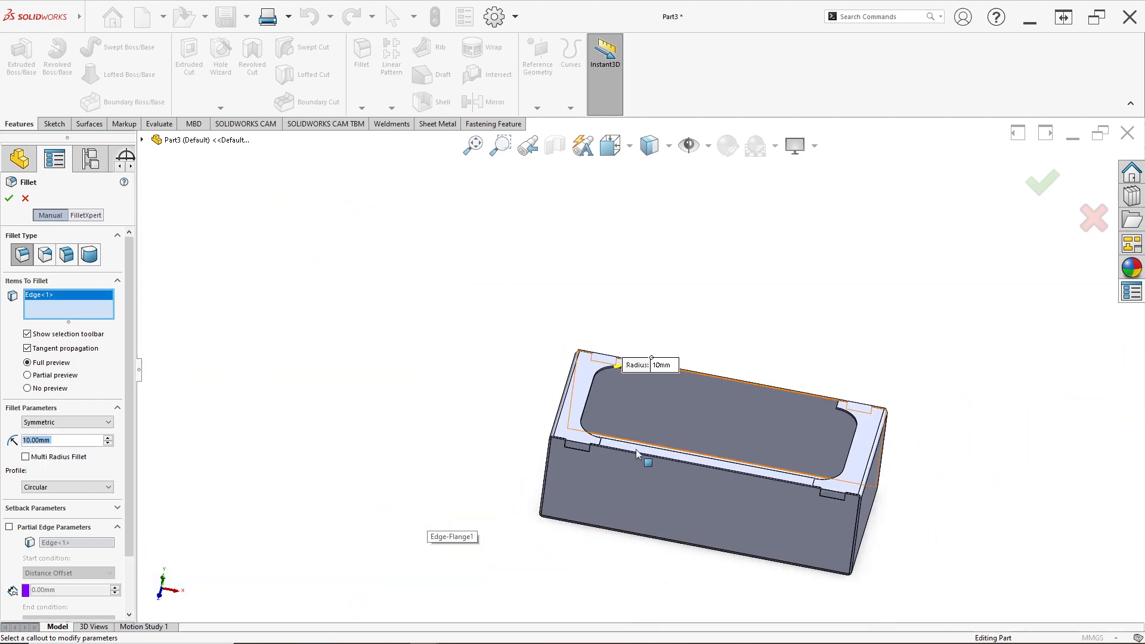
{"action": "scroll", "coordinate": [715, 444], "scroll_direction": "down", "scroll_amount": 5}
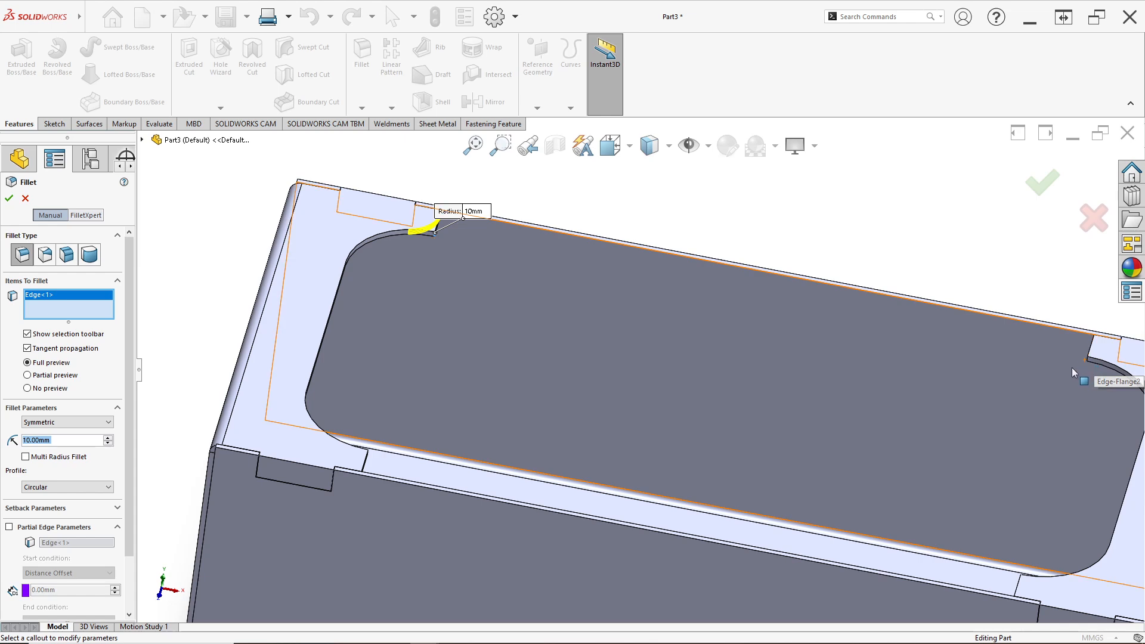
{"action": "scroll", "coordinate": [1076, 370], "scroll_direction": "down", "scroll_amount": 5}
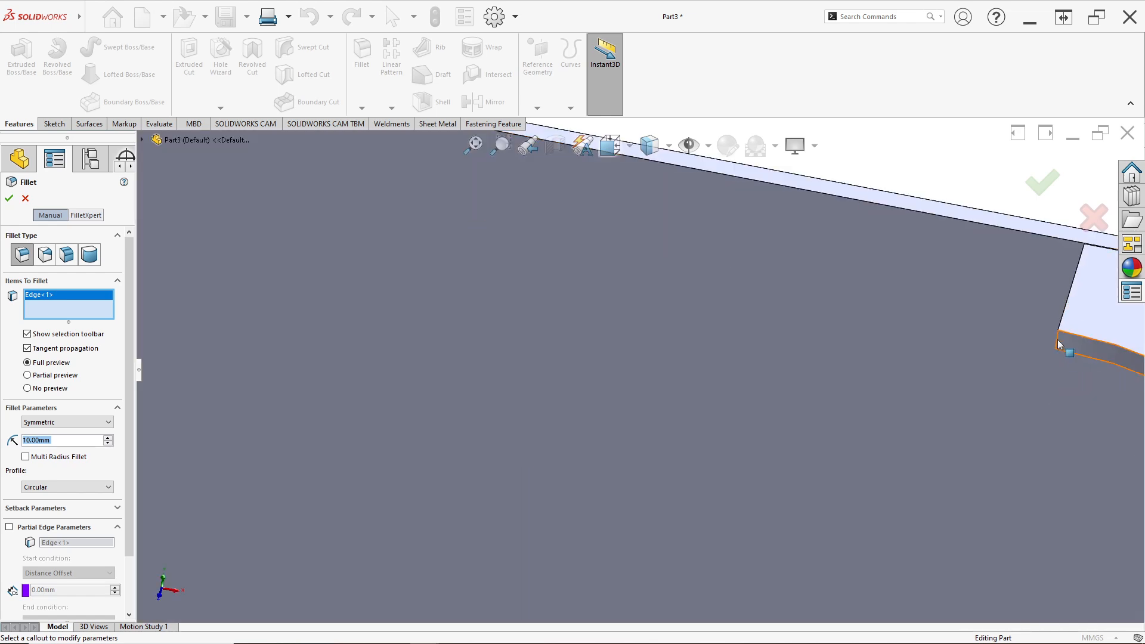
{"action": "left_click", "coordinate": [1056, 342]}
- Add the two sharp cutout corner edges along the opposite long wall to the 10 mm fillet and complete it
{"action": "scroll", "coordinate": [1056, 343], "scroll_direction": "up", "scroll_amount": 6}
{"action": "middle_click_drag", "start_coordinate": [713, 439], "coordinate": [834, 504]}
{"action": "middle_click_drag", "start_coordinate": [861, 238], "coordinate": [828, 278]}
{"action": "scroll", "coordinate": [831, 278], "scroll_direction": "down", "scroll_amount": 6}
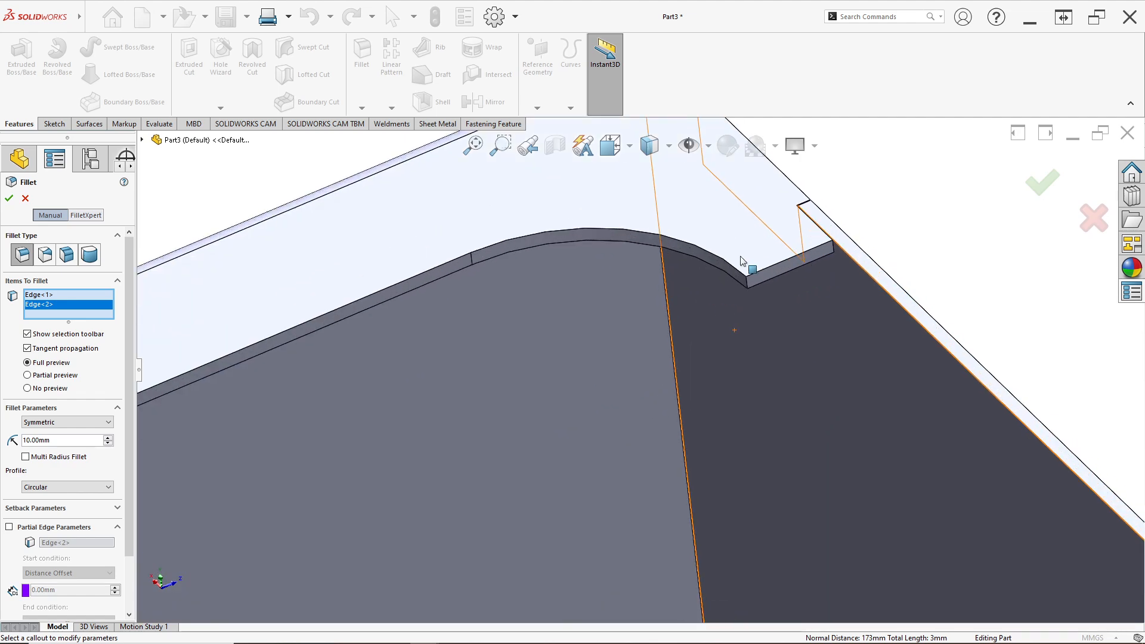
{"action": "left_click", "coordinate": [749, 285]}
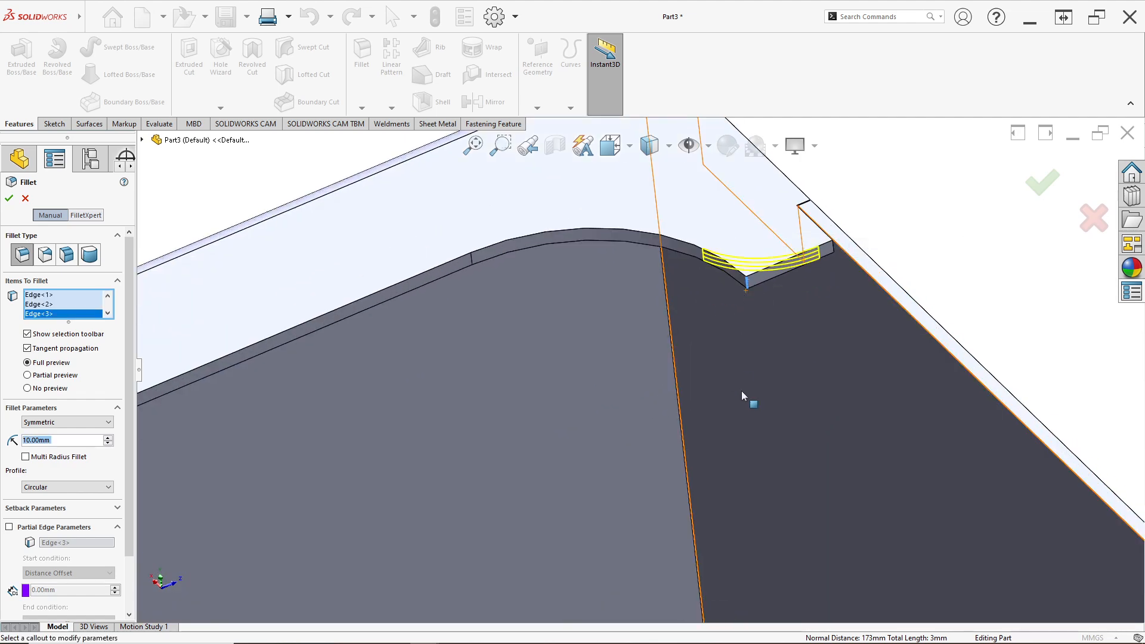
{"action": "scroll", "coordinate": [749, 284], "scroll_direction": "up", "scroll_amount": 6}
{"action": "middle_click_drag", "start_coordinate": [788, 494], "coordinate": [853, 518]}
{"action": "scroll", "coordinate": [775, 554], "scroll_direction": "down", "scroll_amount": 6}
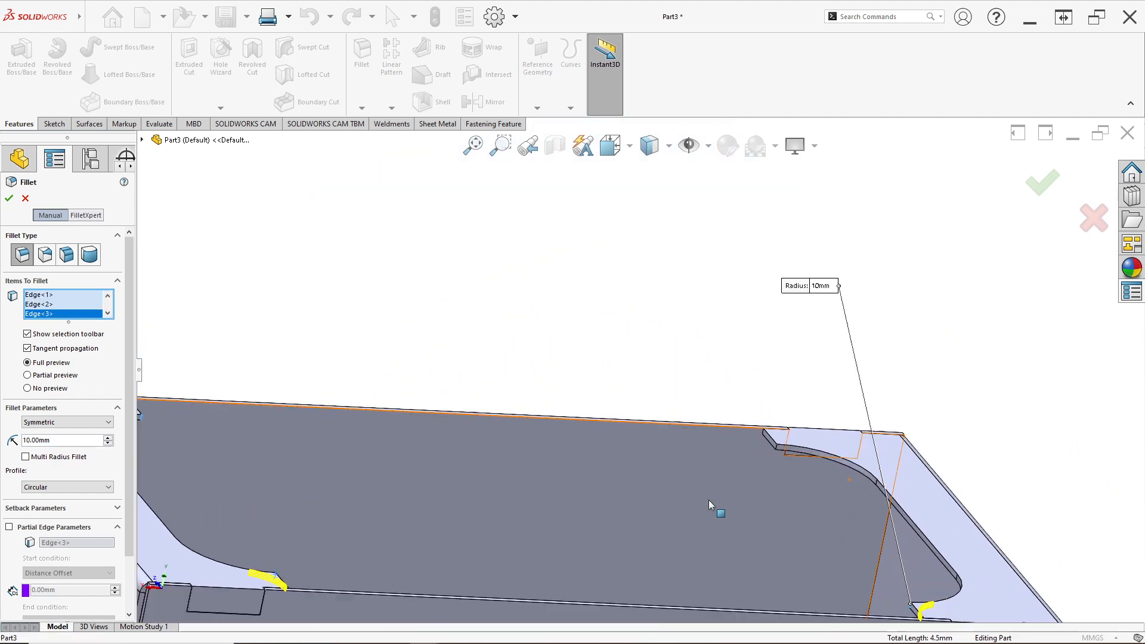
{"action": "left_click", "coordinate": [755, 416]}
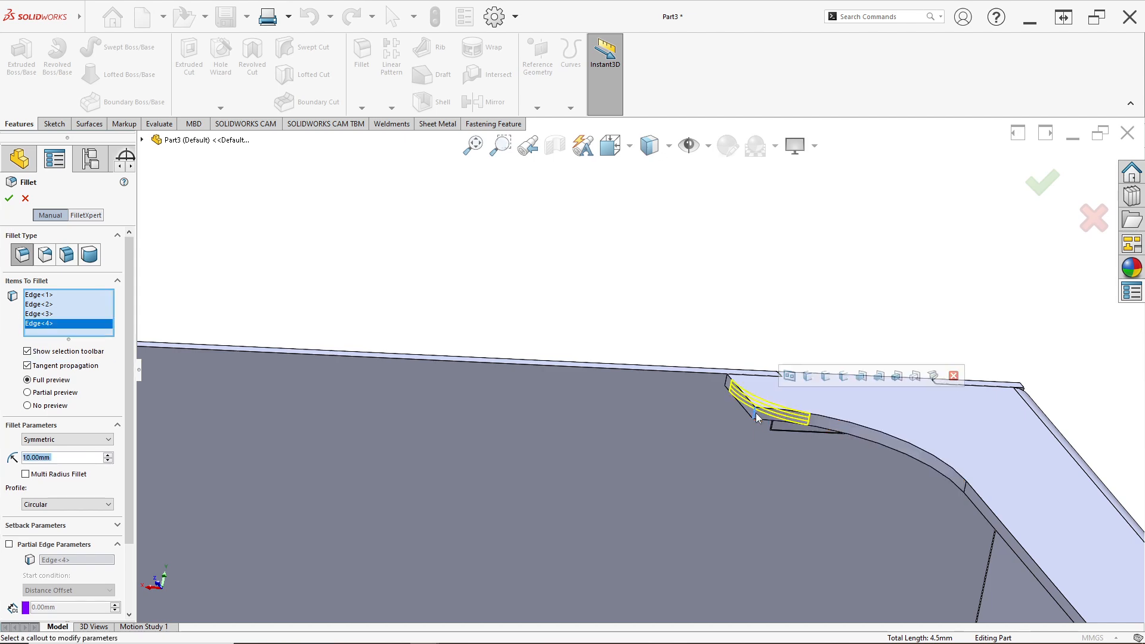
{"action": "left_click", "coordinate": [8, 200]}
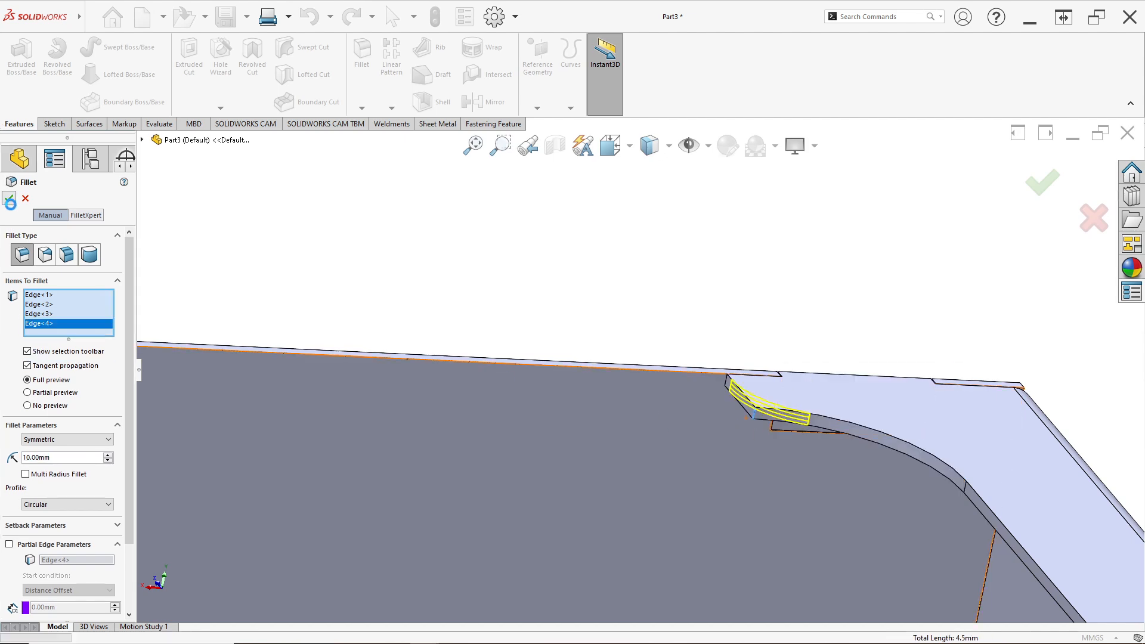
- Sketch a vertical centerline on the outer face of the front long wall, from the origin to the midpoint of its upper edge
{"action": "scroll", "coordinate": [510, 358], "scroll_direction": "up", "scroll_amount": 10}
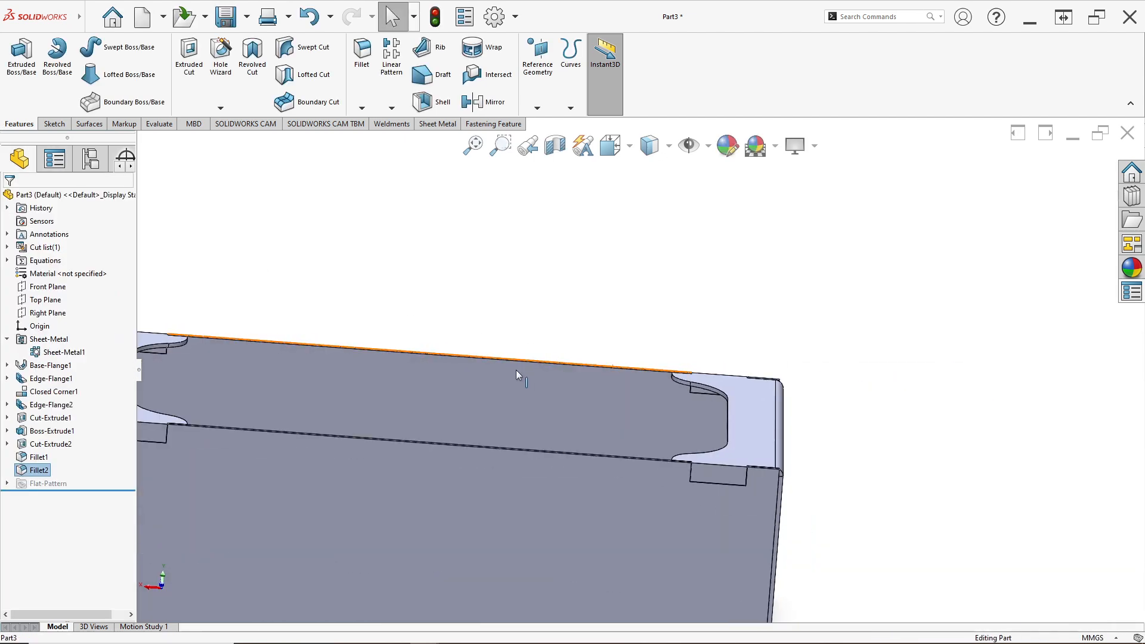
{"action": "middle_click_drag", "start_coordinate": [466, 407], "coordinate": [357, 431]}
{"action": "right_click", "coordinate": [390, 441]}
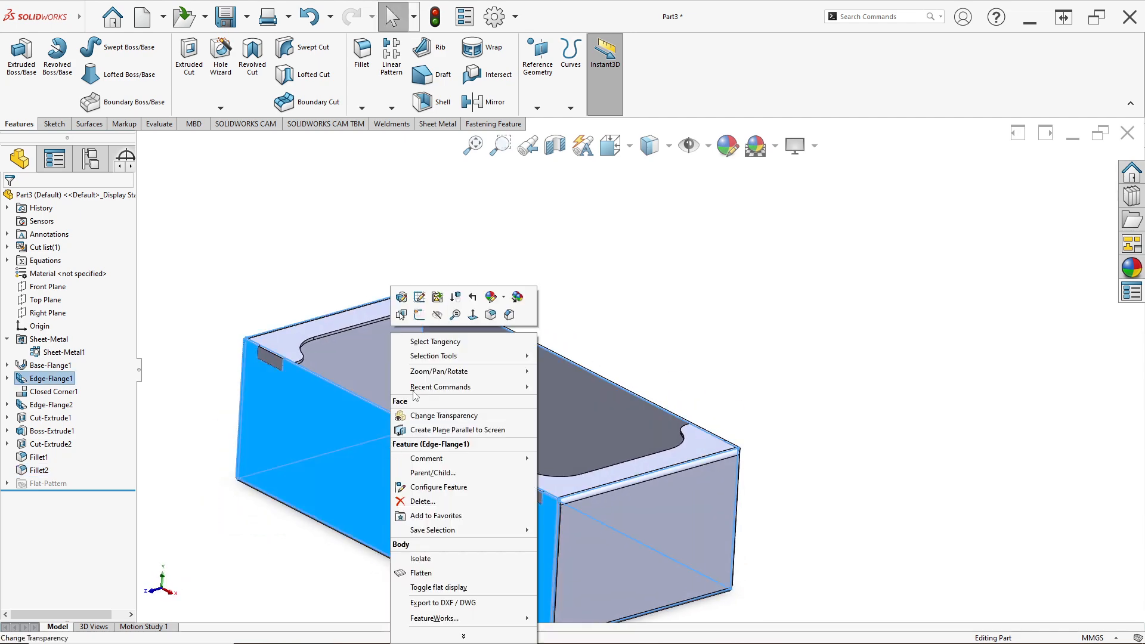
{"action": "left_click", "coordinate": [441, 319]}
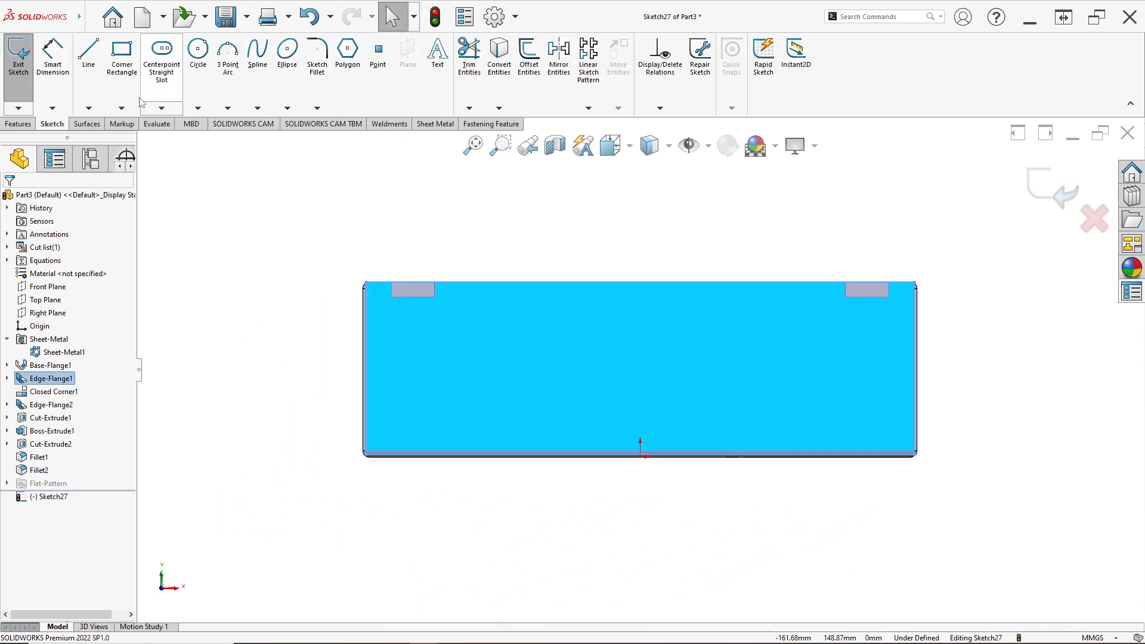
{"action": "left_click", "coordinate": [94, 108]}
{"action": "left_click", "coordinate": [113, 138]}
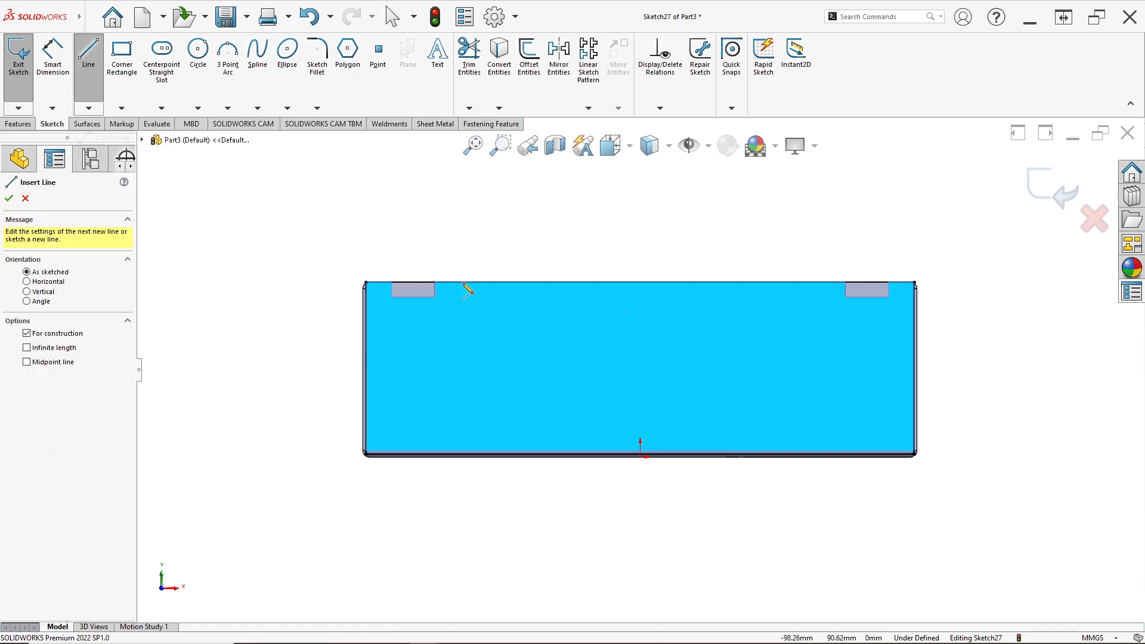
{"action": "left_click", "coordinate": [639, 456]}
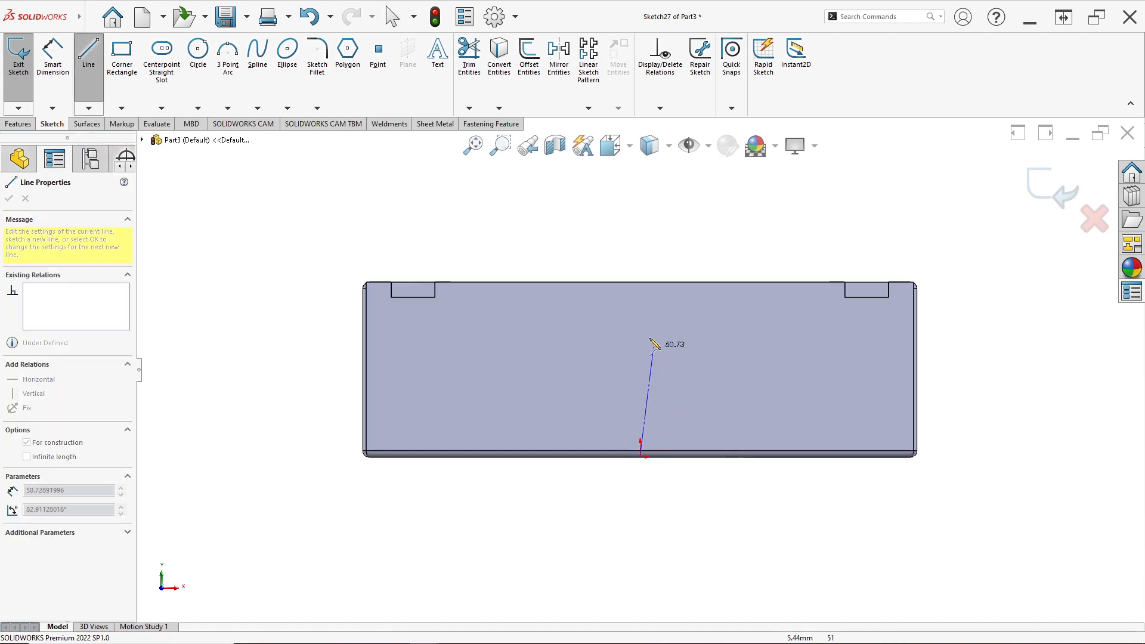
{"action": "left_click", "coordinate": [639, 314]}
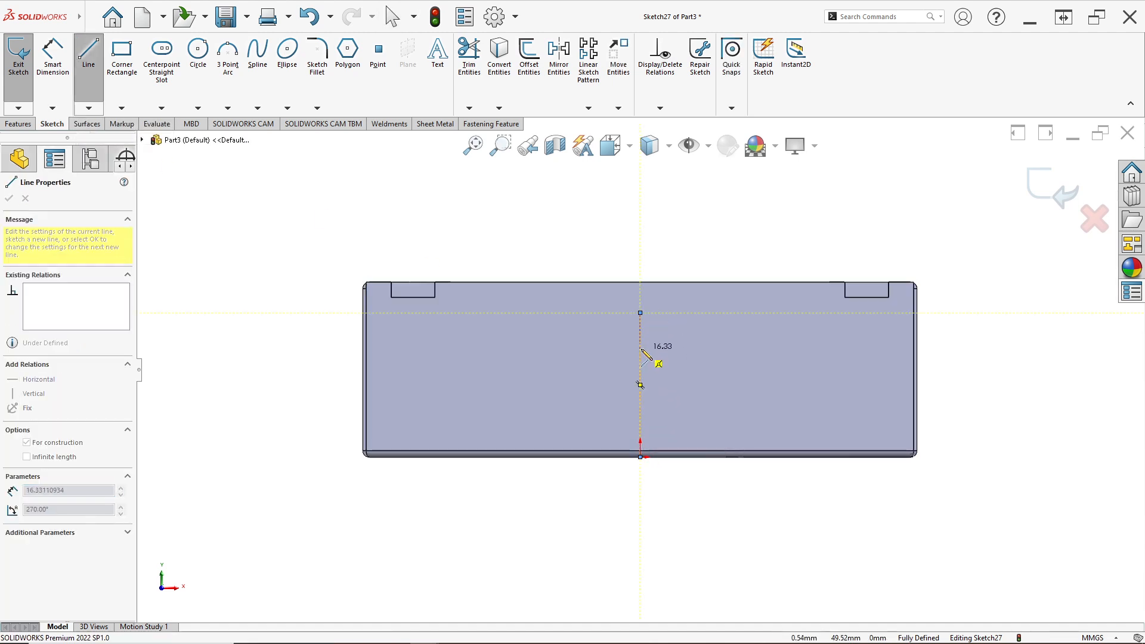
{"action": "scroll", "coordinate": [635, 348], "scroll_direction": "down", "scroll_amount": 3}
{"action": "key", "text": "Escape"}
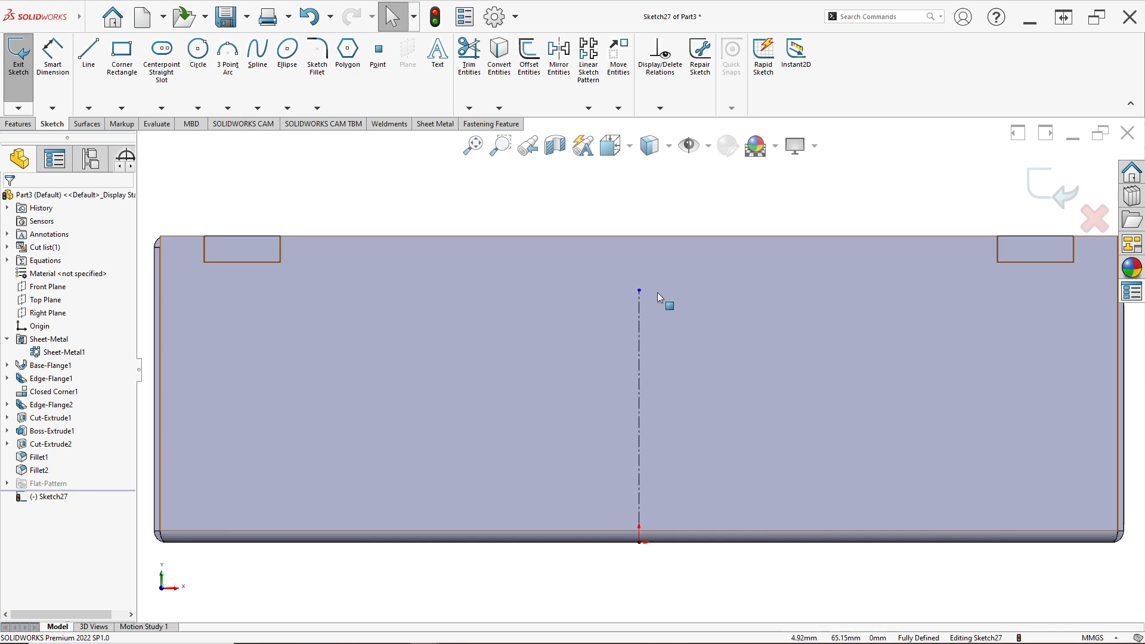
{"action": "left_click_drag", "start_coordinate": [640, 291], "coordinate": [645, 236]}
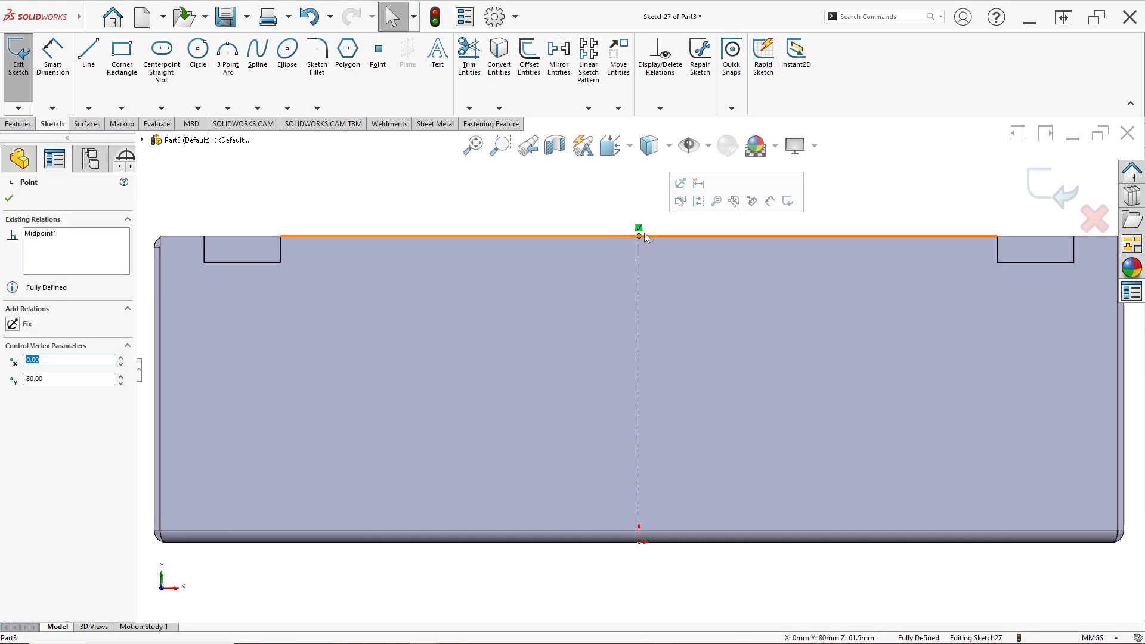
- Sketch a center rectangle about 160 by 47 mm on the long wall, centered on the vertical centerline's midpoint
{"action": "scroll", "coordinate": [644, 234], "scroll_direction": "down", "scroll_amount": 3}
{"action": "scroll", "coordinate": [610, 318], "scroll_direction": "up", "scroll_amount": 5}
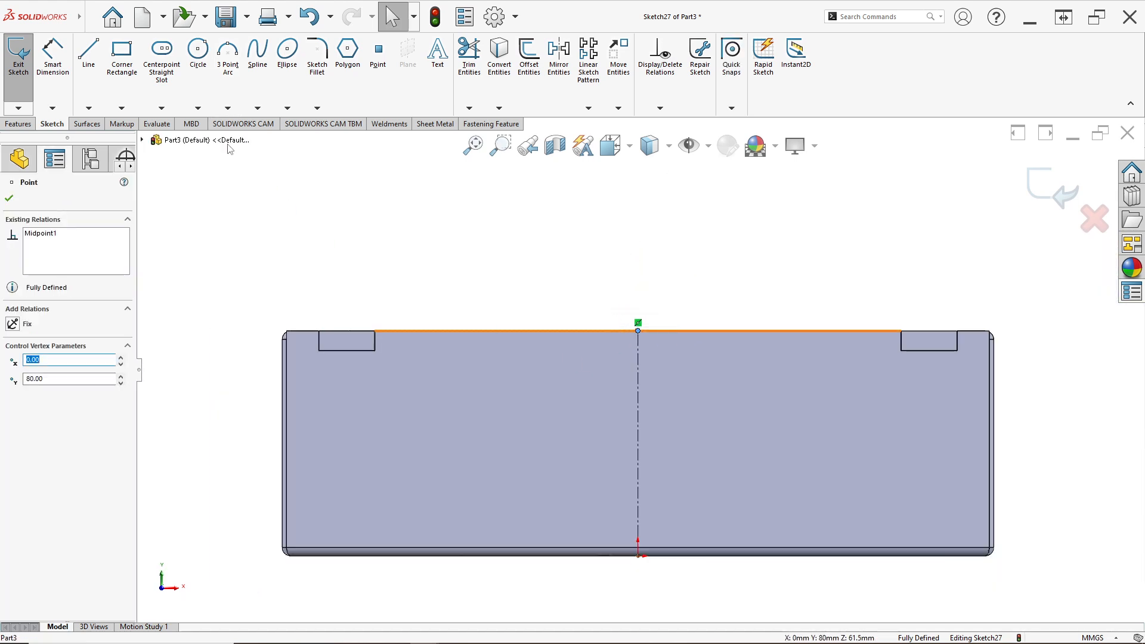
{"action": "left_click", "coordinate": [132, 110]}
{"action": "left_click", "coordinate": [153, 138]}
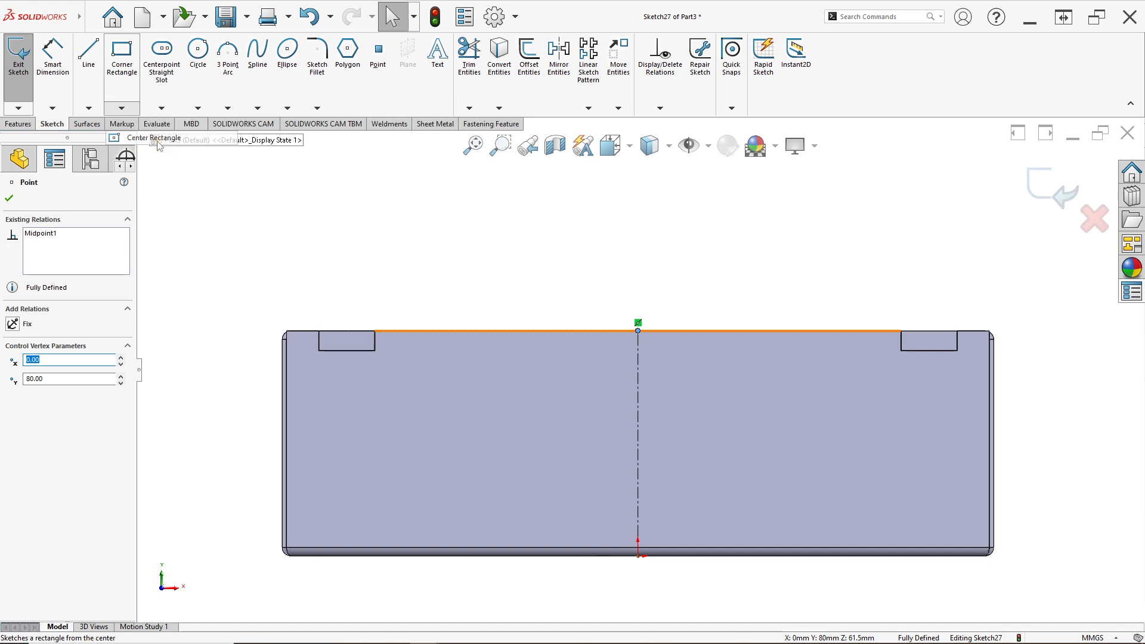
{"action": "left_click", "coordinate": [637, 443]}
{"action": "left_click", "coordinate": [863, 509]}
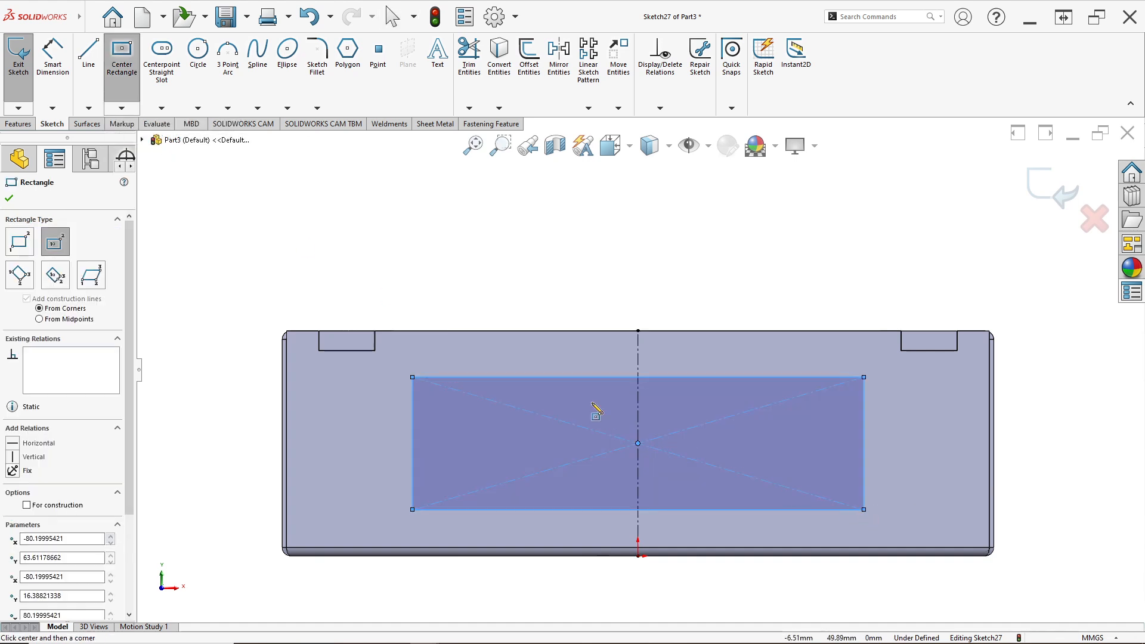
- Dimension the rectangle to 225 mm wide and 50 mm high, and exit the sketch
{"action": "left_click", "coordinate": [53, 54]}
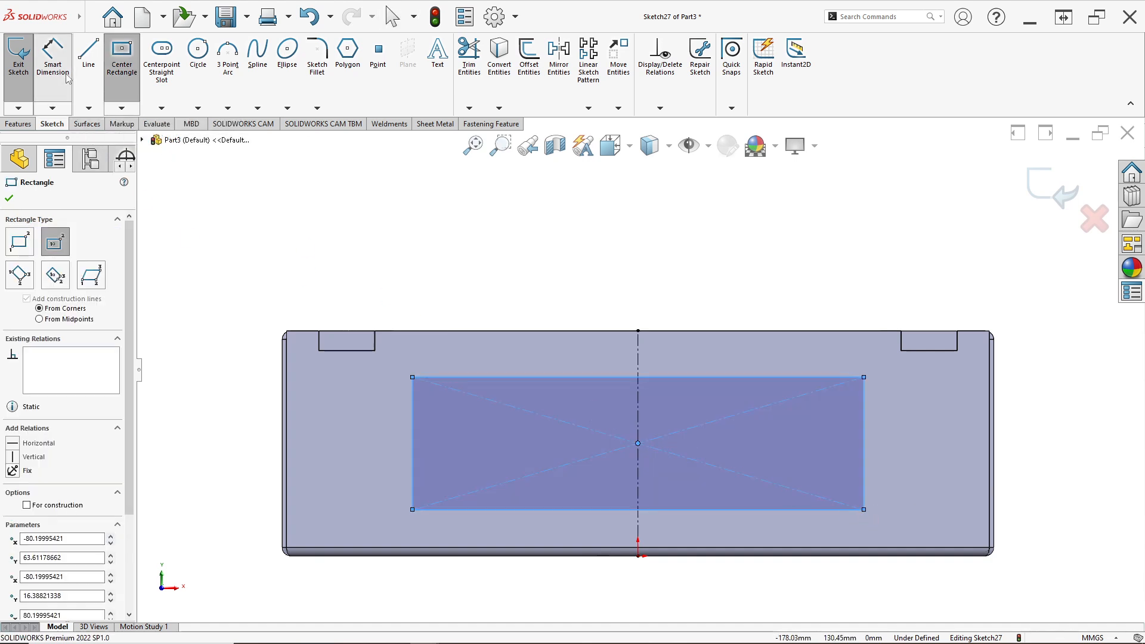
{"action": "left_click", "coordinate": [606, 378]}
{"action": "left_click", "coordinate": [624, 290]}
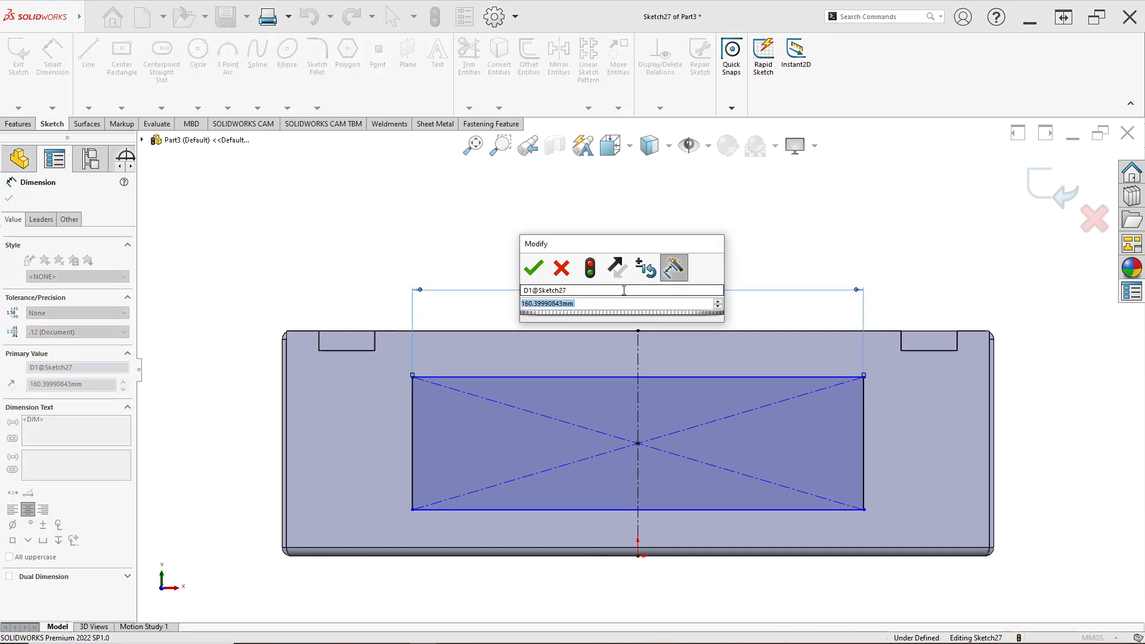
{"action": "type", "text": "225"}
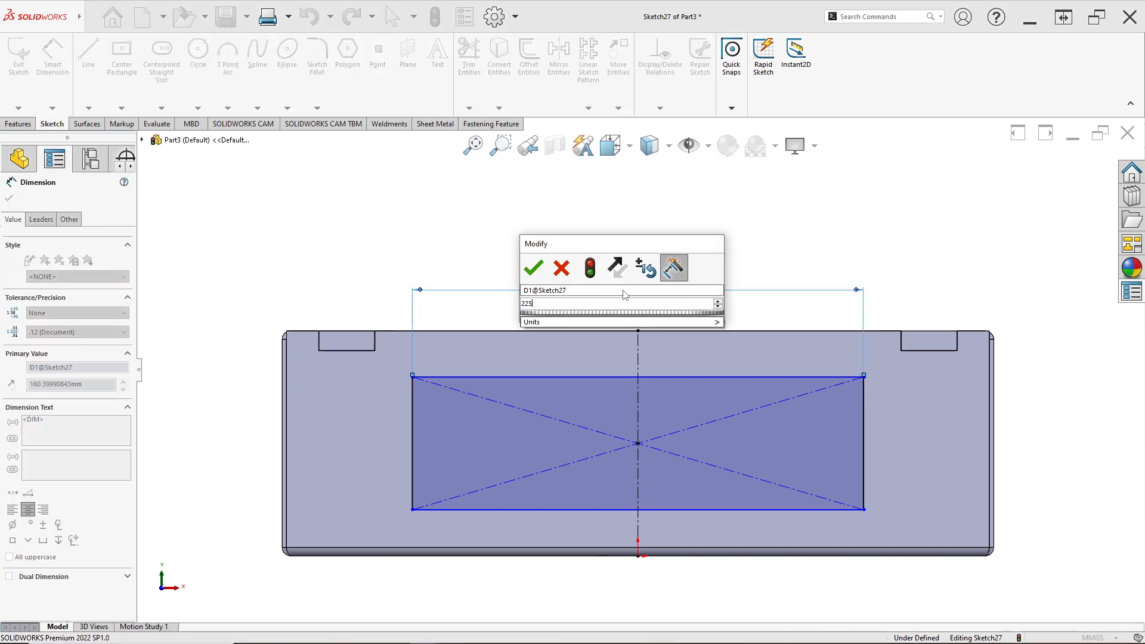
{"action": "key", "text": "Return"}
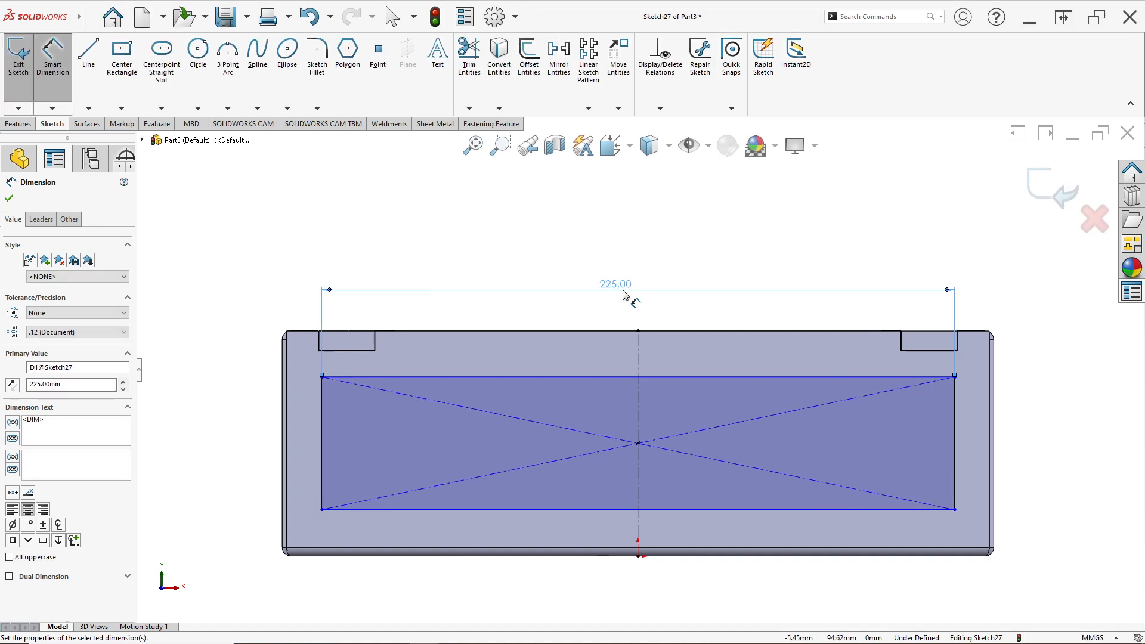
{"action": "left_click", "coordinate": [320, 447]}
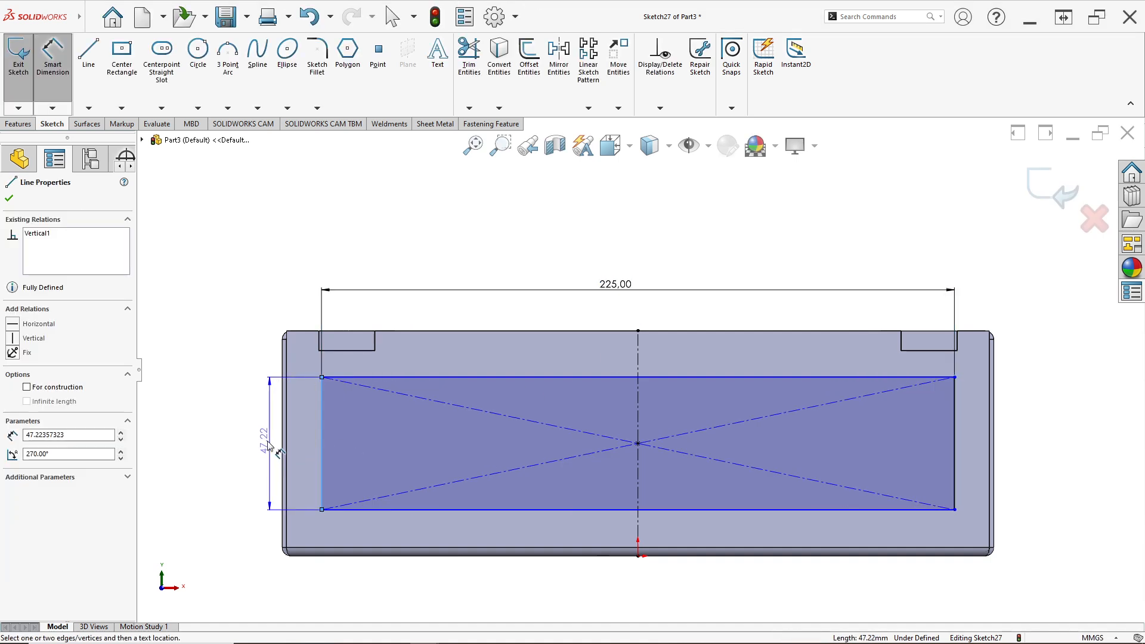
{"action": "left_click", "coordinate": [255, 448]}
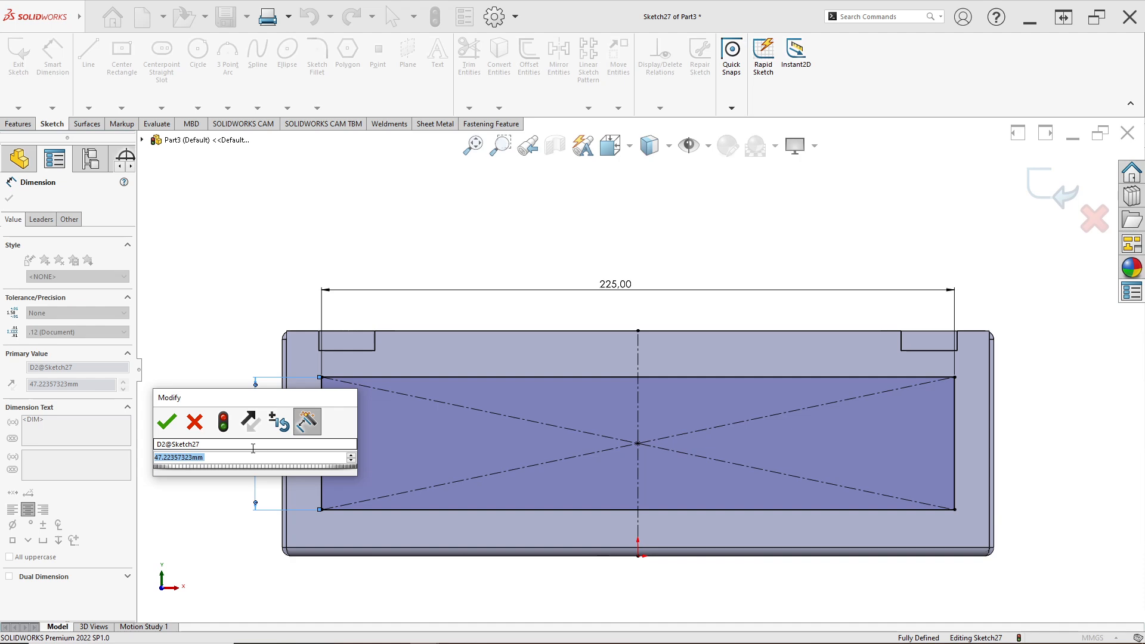
{"action": "type", "text": "50"}
{"action": "key", "text": "Return"}
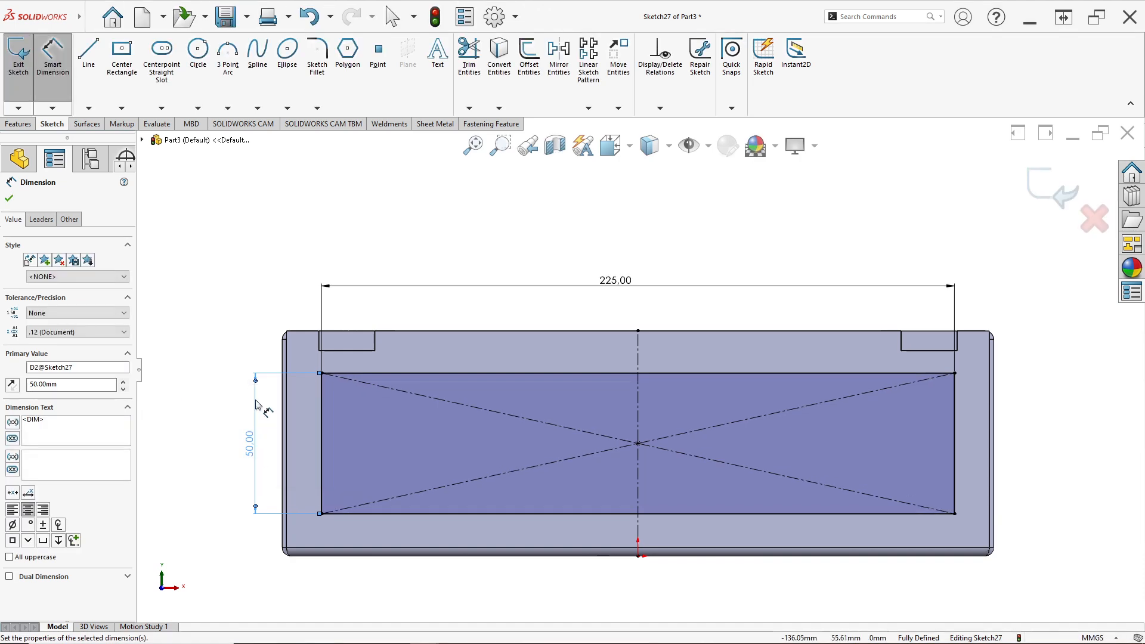
{"action": "left_click", "coordinate": [1018, 173]}
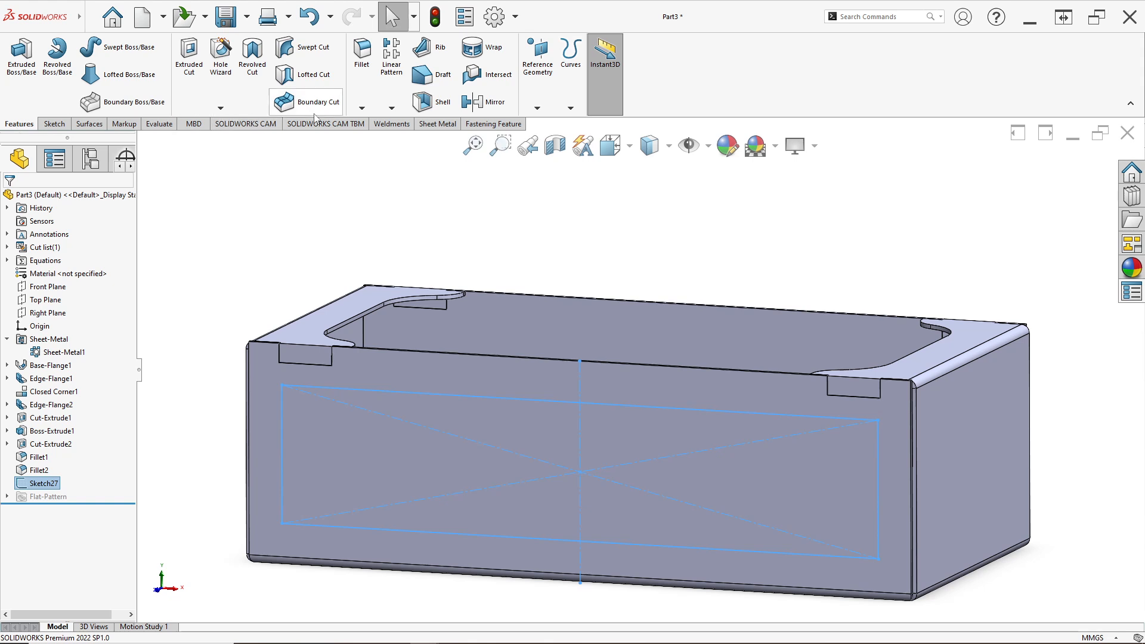
- Start a Fill Pattern bounded by the rectangle sketch, with the long wall's upper edge as the pattern direction
{"action": "left_click", "coordinate": [388, 111]}
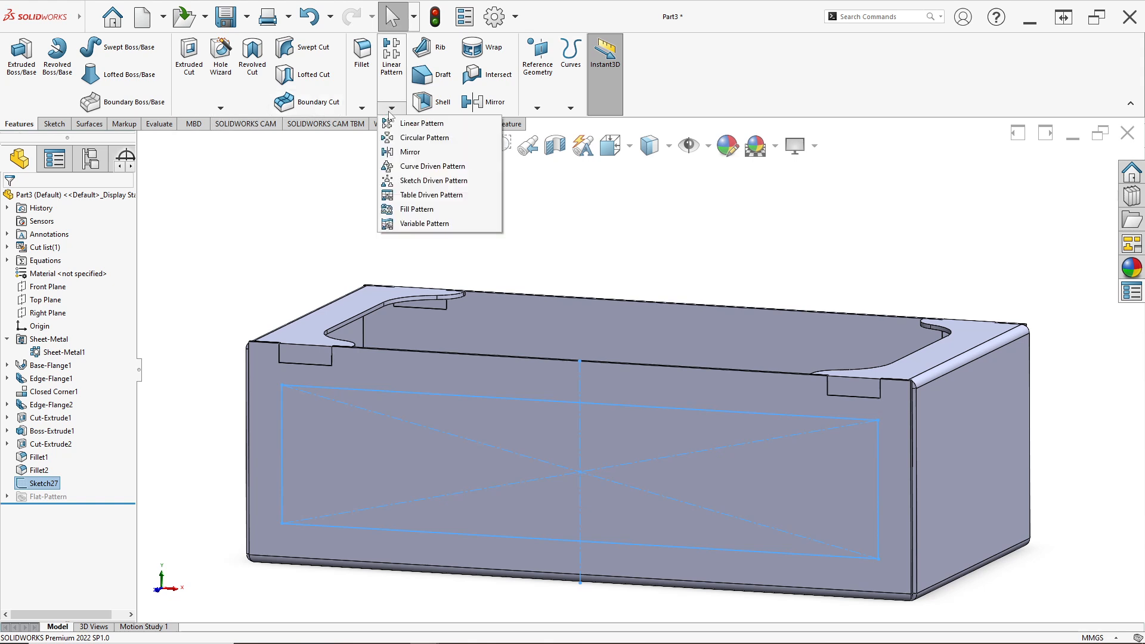
{"action": "left_click", "coordinate": [422, 215]}
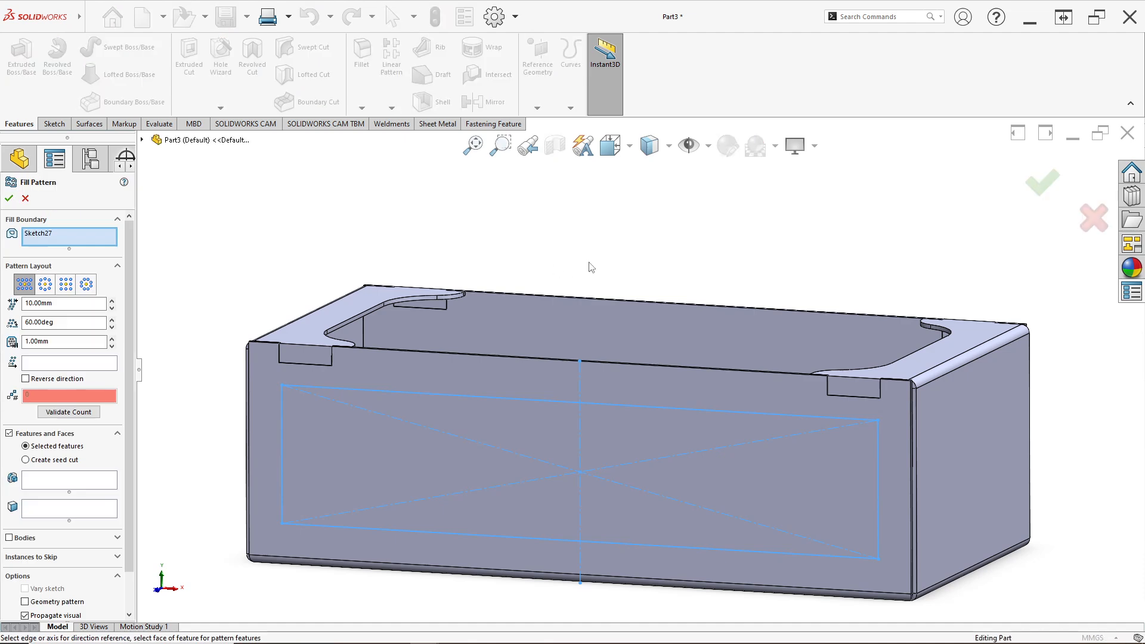
{"action": "middle_click_drag", "start_coordinate": [548, 257], "coordinate": [560, 284]}
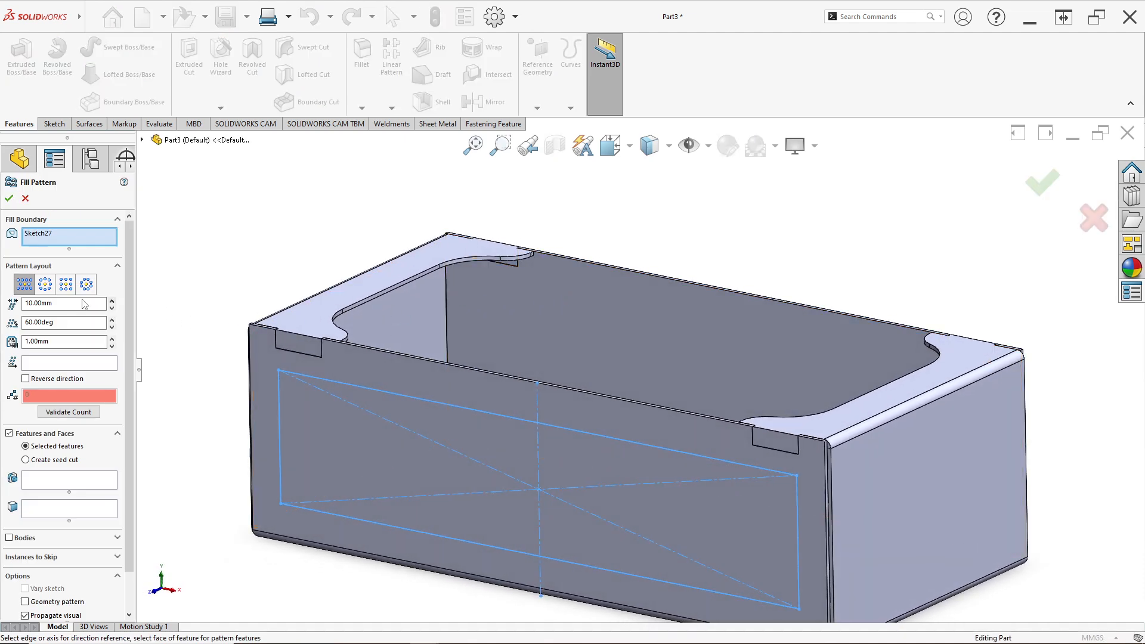
{"action": "left_click", "coordinate": [48, 364]}
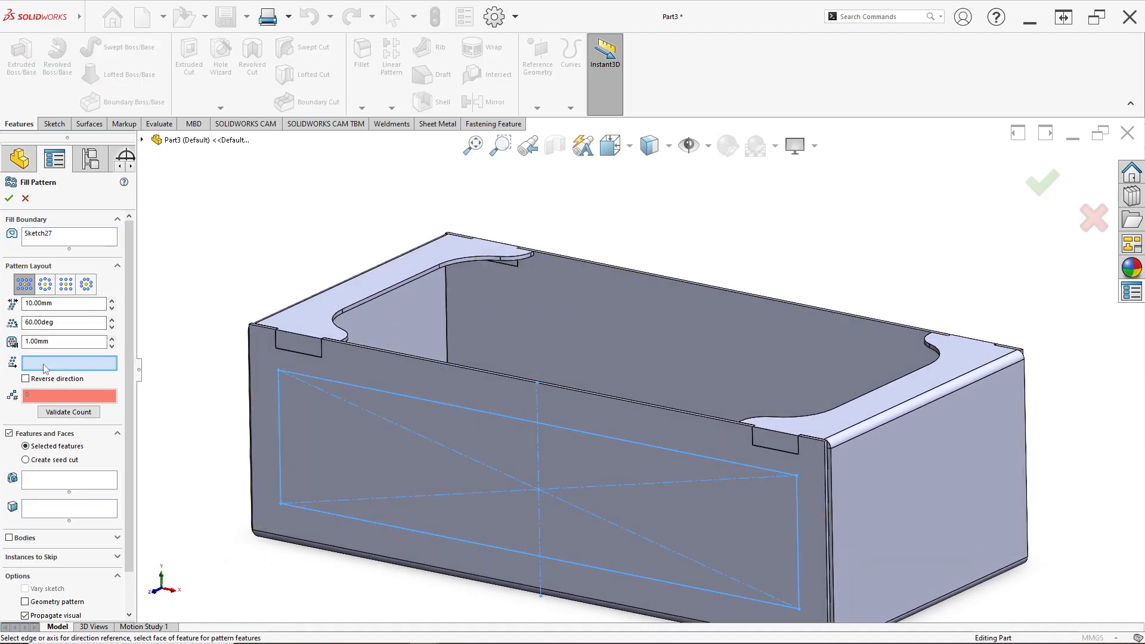
{"action": "scroll", "coordinate": [449, 369], "scroll_direction": "down", "scroll_amount": 5}
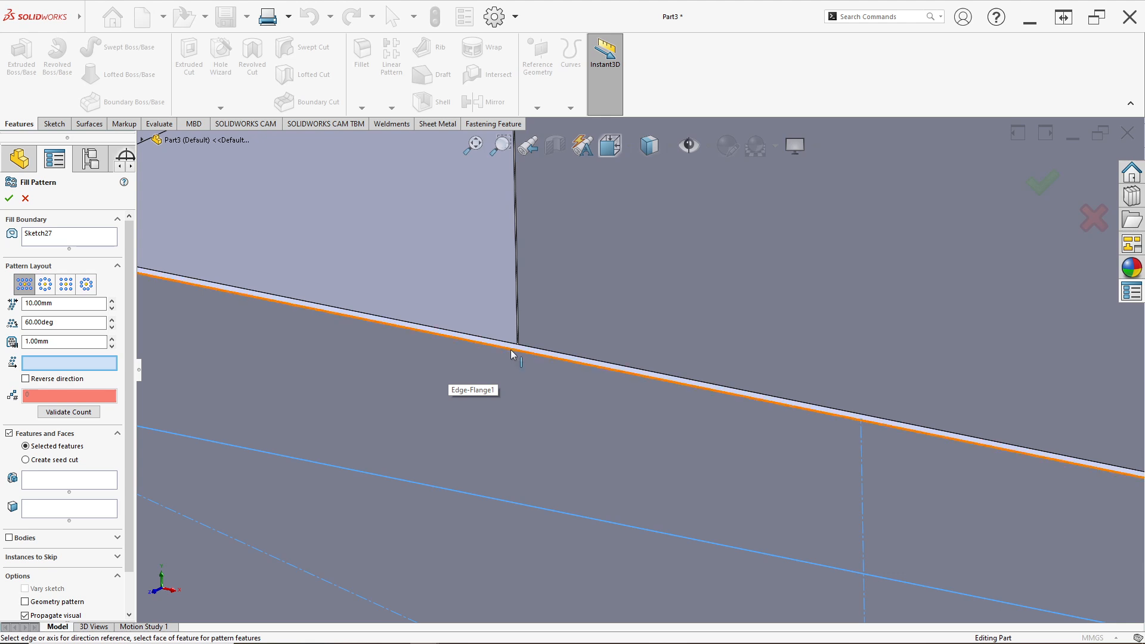
{"action": "left_click", "coordinate": [511, 349]}
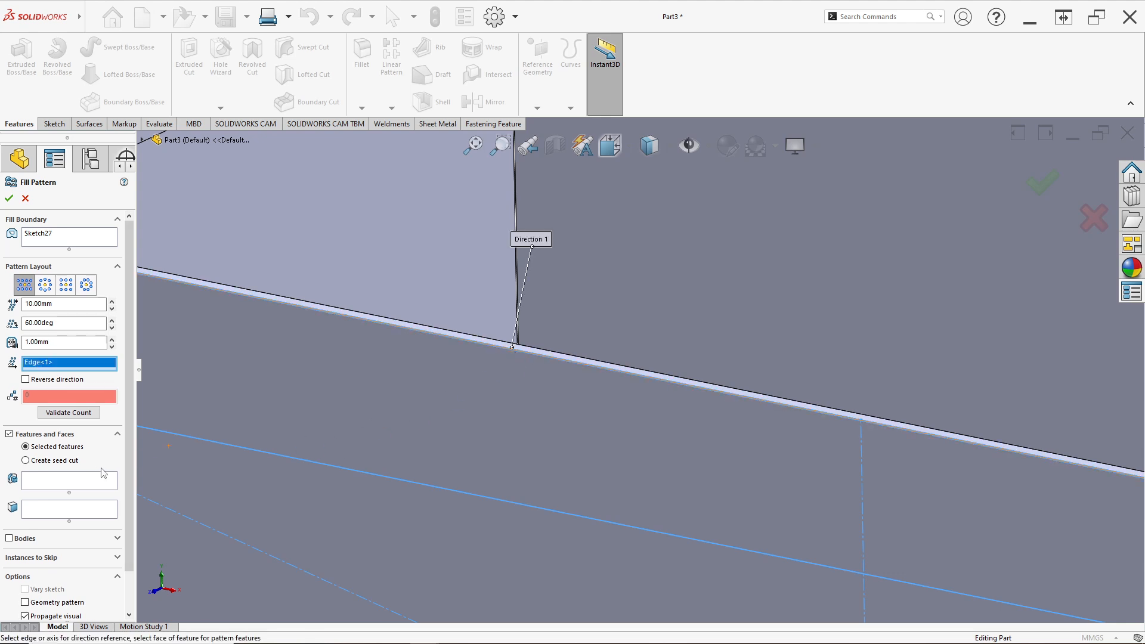
- Make the fill pattern use a generated polygon seed cut with 6 sides
{"action": "scroll", "coordinate": [133, 449], "scroll_direction": "down", "scroll_amount": 2}
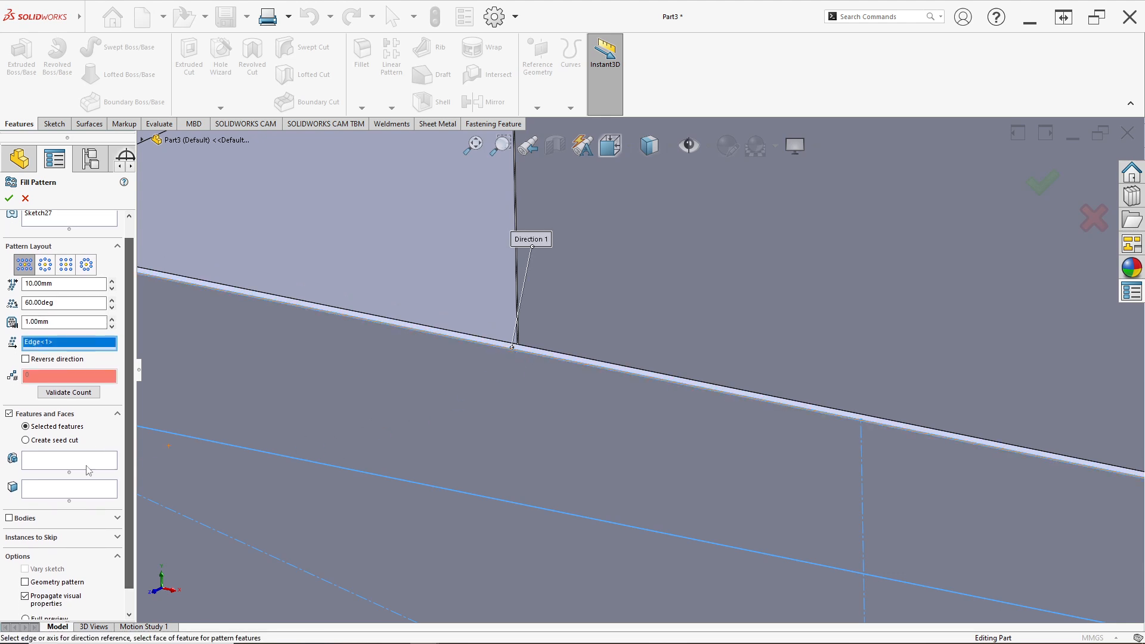
{"action": "left_click", "coordinate": [25, 440]}
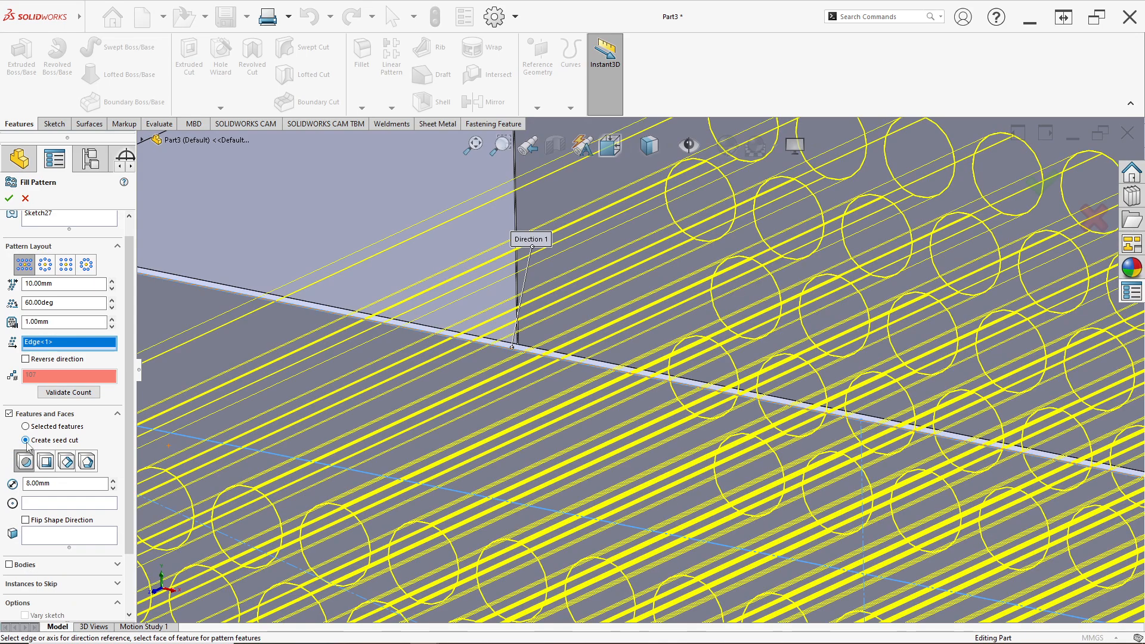
{"action": "key", "text": "f"}
{"action": "scroll", "coordinate": [611, 423], "scroll_direction": "down", "scroll_amount": 3}
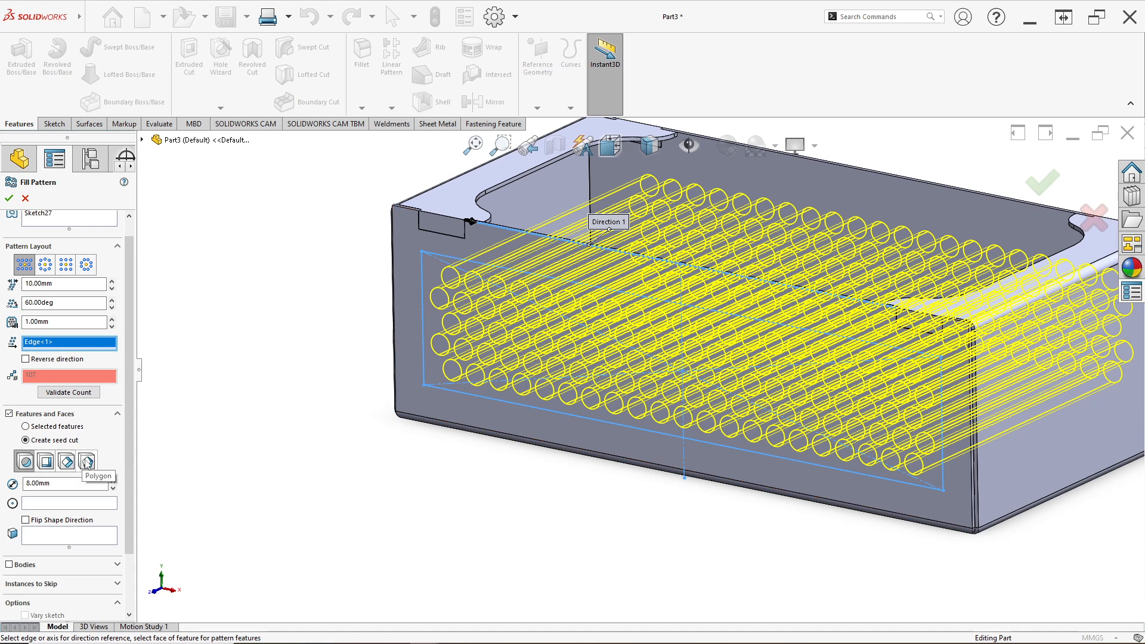
{"action": "scroll", "coordinate": [101, 468], "scroll_direction": "down", "scroll_amount": 3}
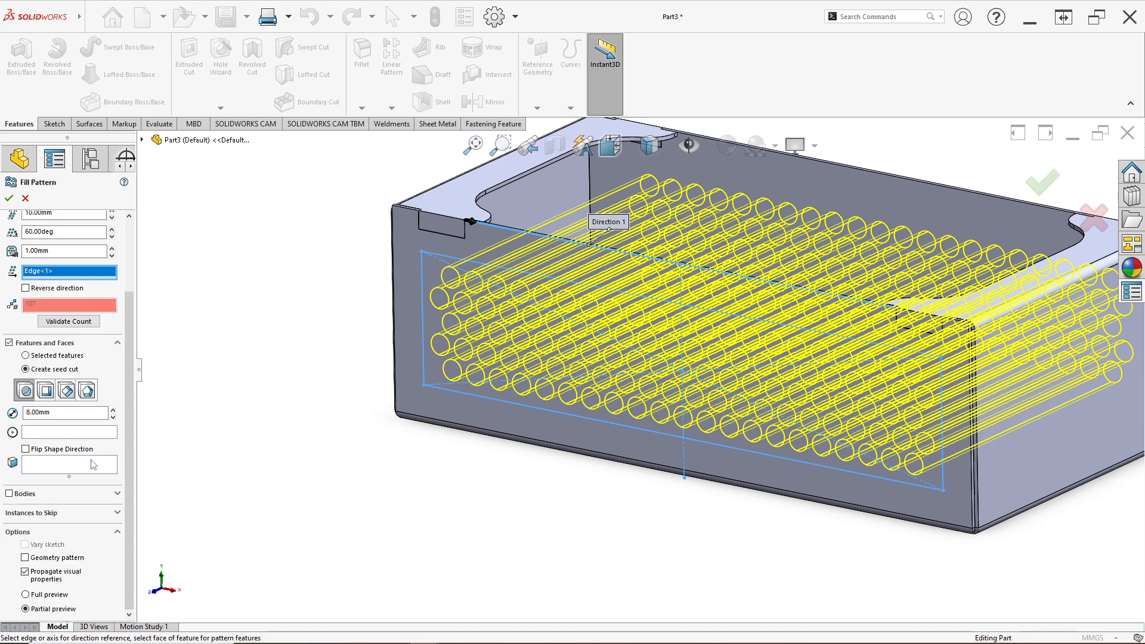
{"action": "scroll", "coordinate": [92, 408], "scroll_direction": "up", "scroll_amount": 4}
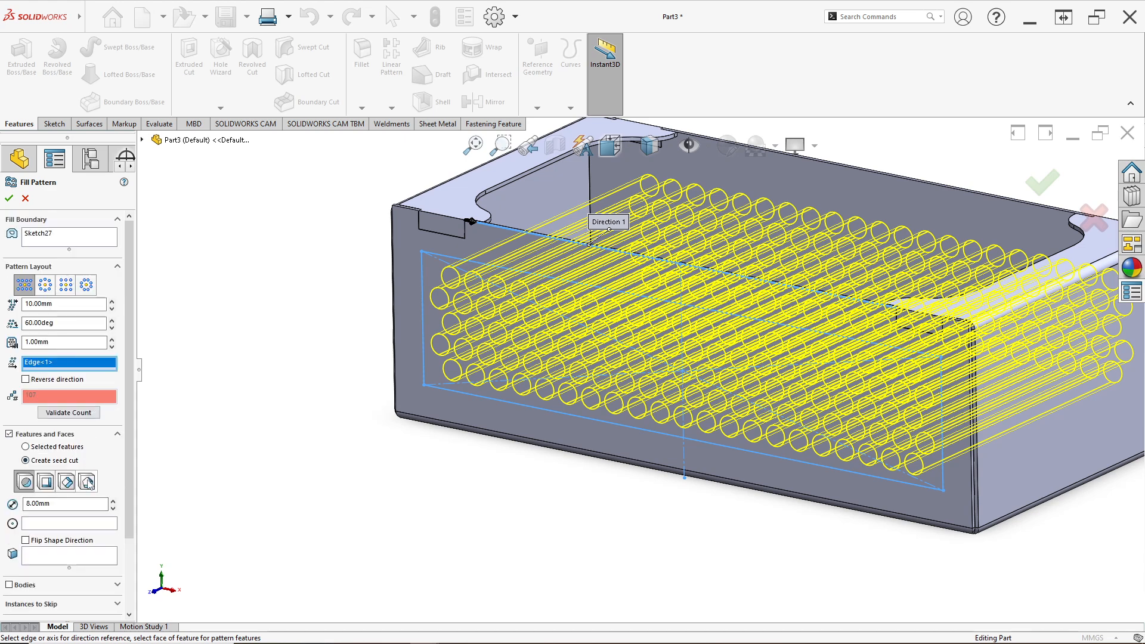
{"action": "left_click", "coordinate": [86, 481]}
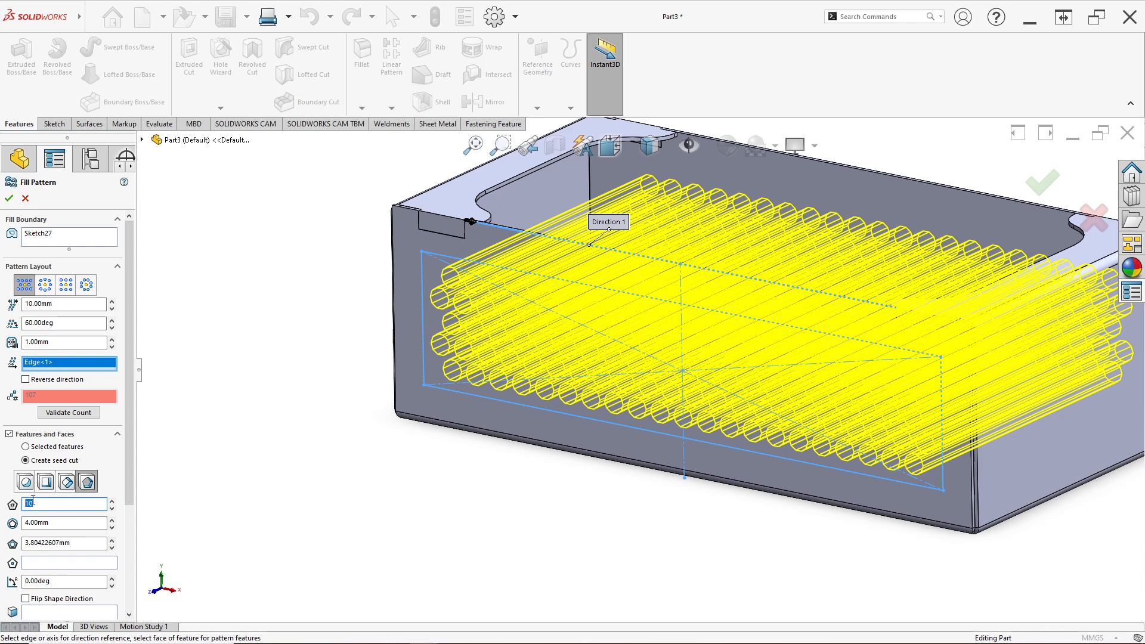
{"action": "type", "text": "6"}
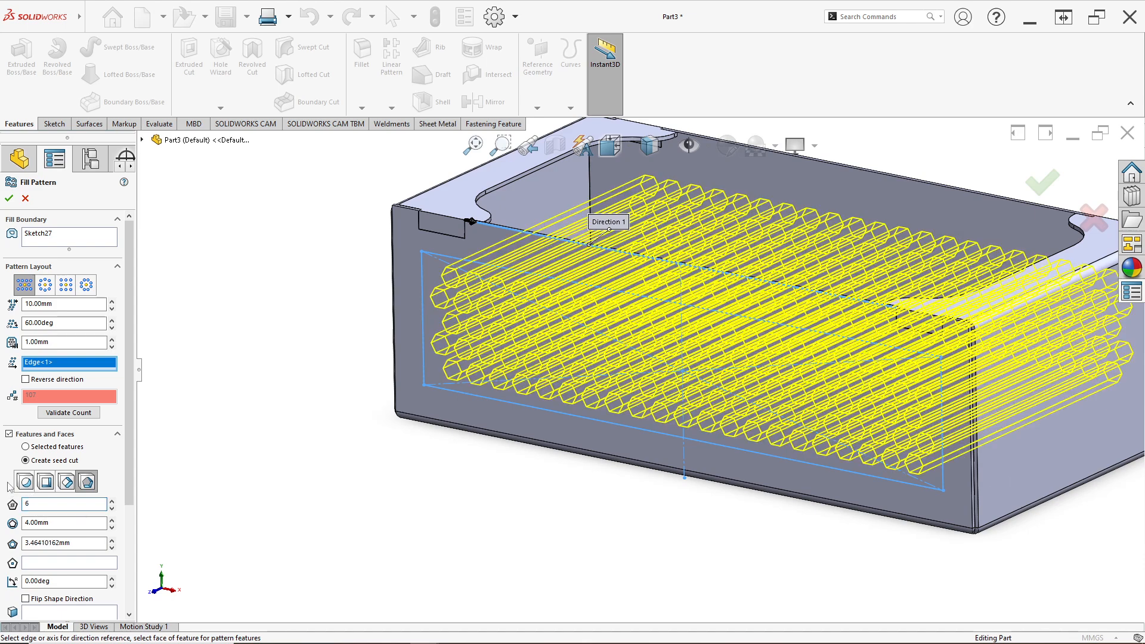
- Set the hexagonal seed cut's inner radius to 2 mm
{"action": "scroll", "coordinate": [356, 390], "scroll_direction": "down", "scroll_amount": 1}
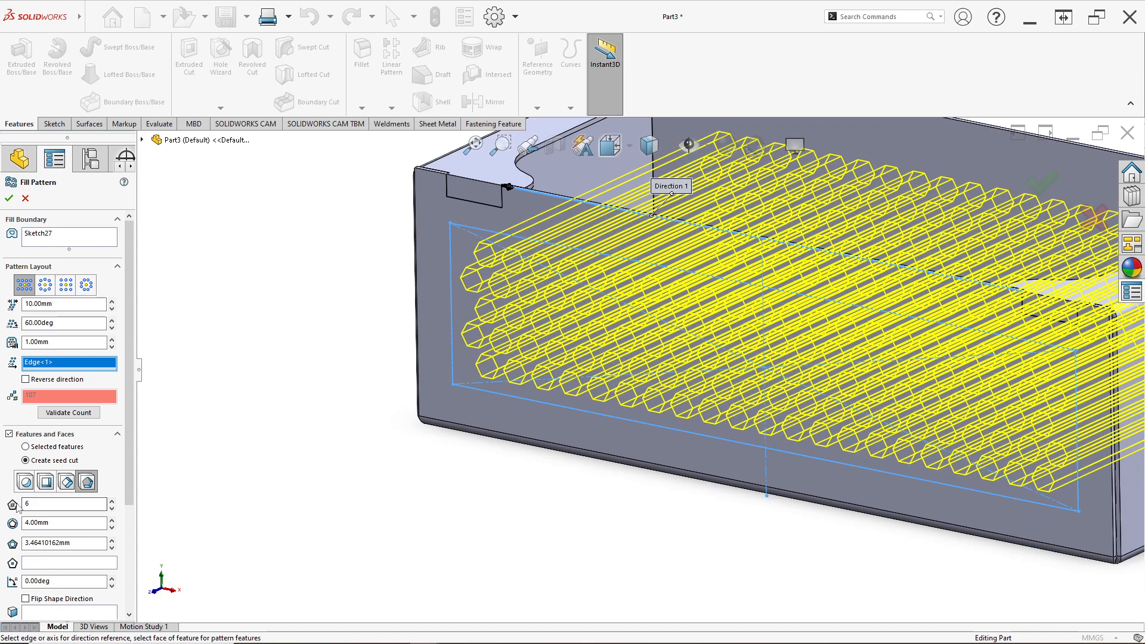
{"action": "scroll", "coordinate": [834, 390], "scroll_direction": "down", "scroll_amount": 3}
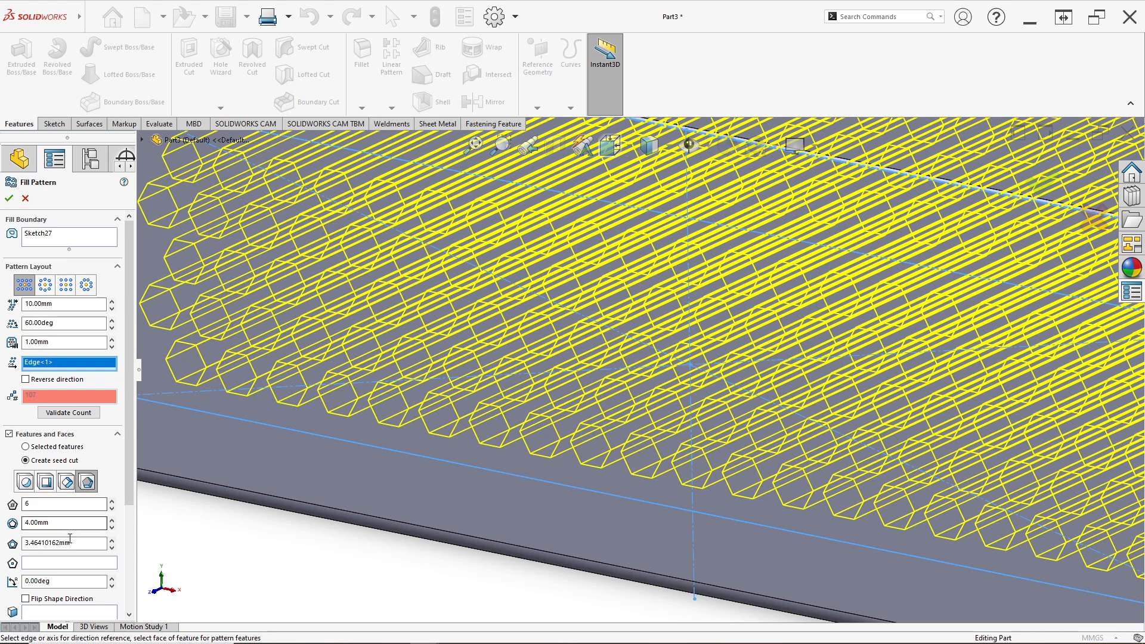
{"action": "left_click_drag", "start_coordinate": [73, 543], "coordinate": [39, 544]}
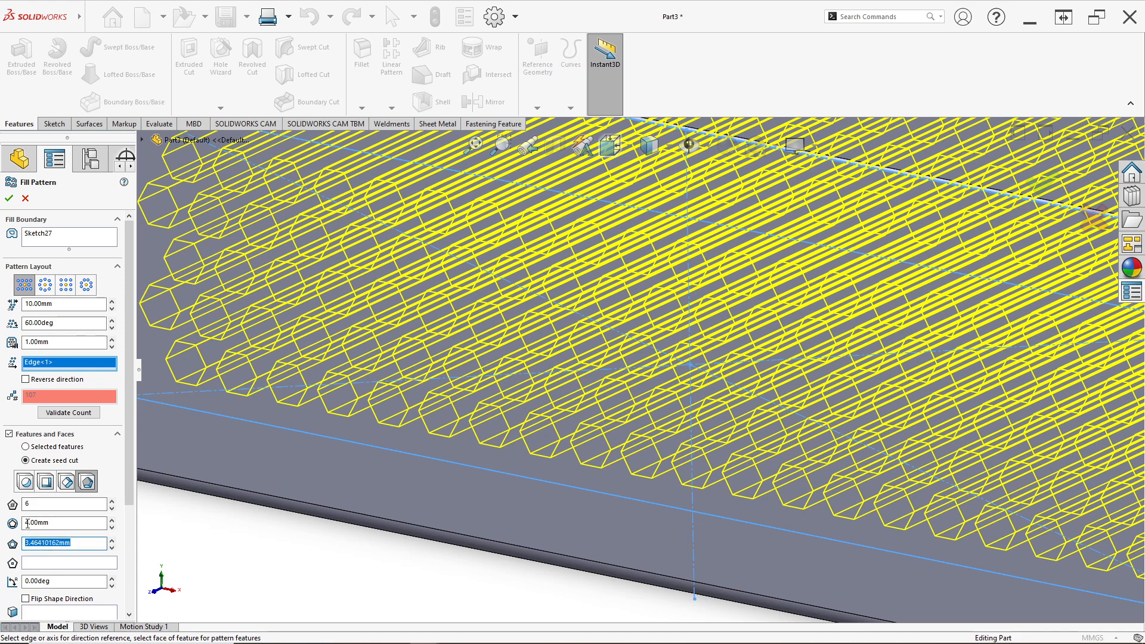
{"action": "type", "text": "2"}
{"action": "key", "text": "Return"}
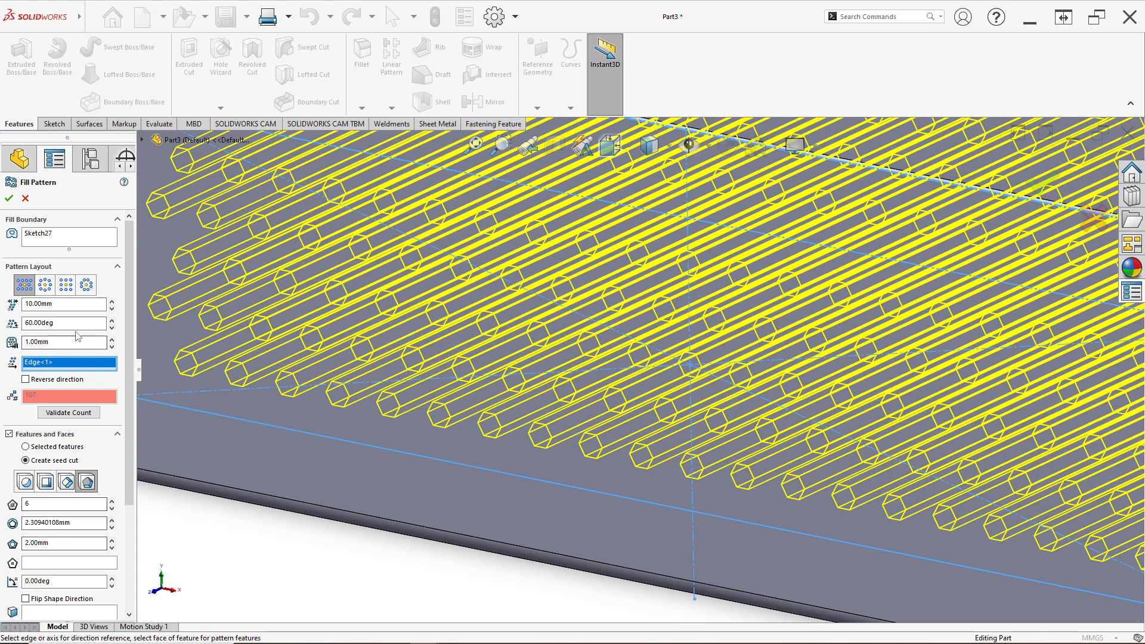
{"action": "scroll", "coordinate": [570, 323], "scroll_direction": "up", "scroll_amount": 4}
{"action": "scroll", "coordinate": [570, 323], "scroll_direction": "down", "scroll_amount": 3}
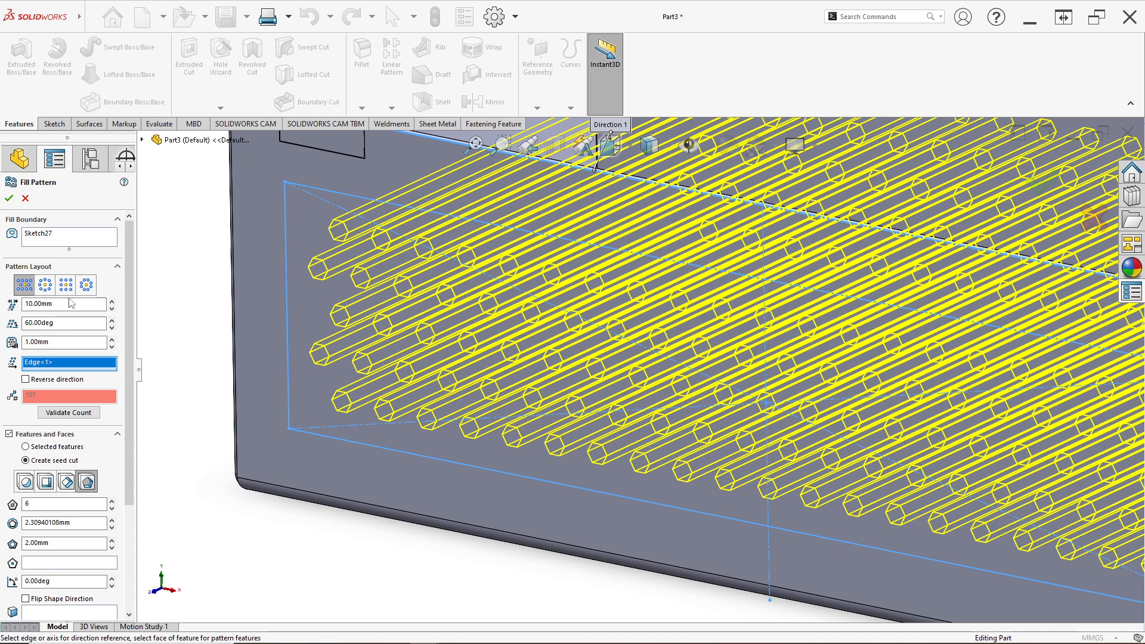
- Set the fill pattern's instance spacing to 5 mm and create the hexagonal perforation
{"action": "left_click", "coordinate": [19, 304]}
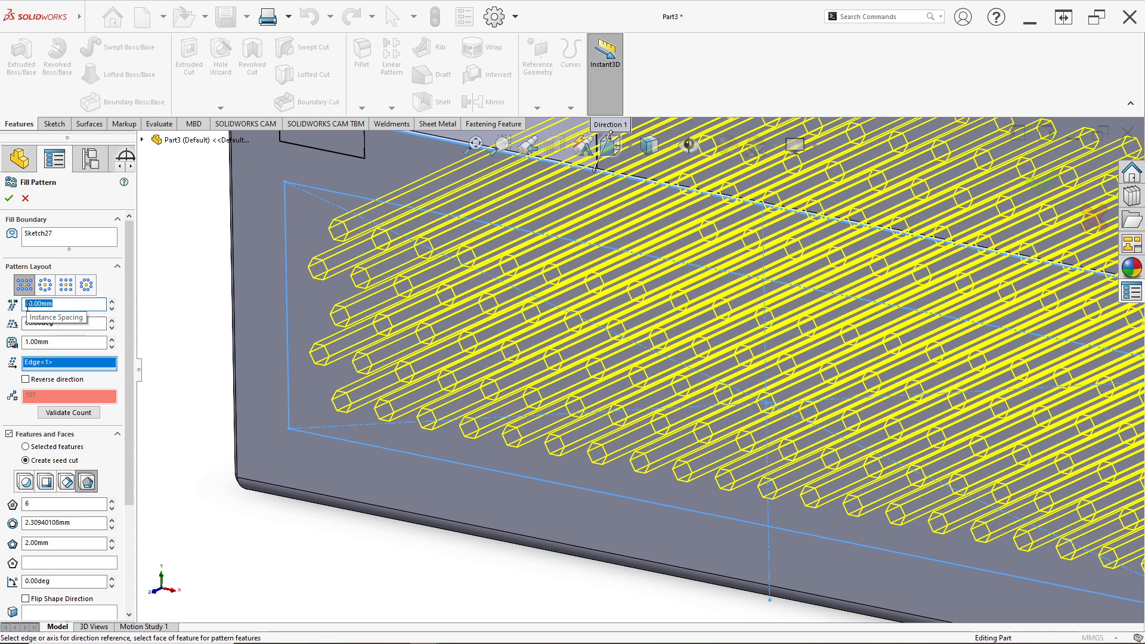
{"action": "type", "text": "5"}
{"action": "key", "text": "Return"}
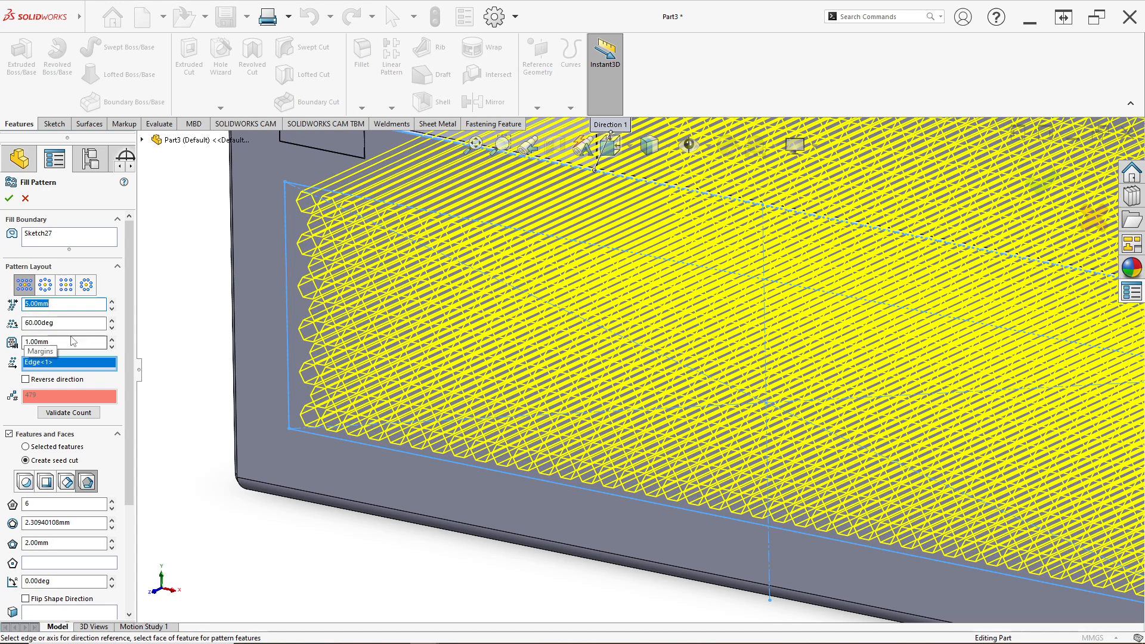
{"action": "scroll", "coordinate": [666, 370], "scroll_direction": "up", "scroll_amount": 6}
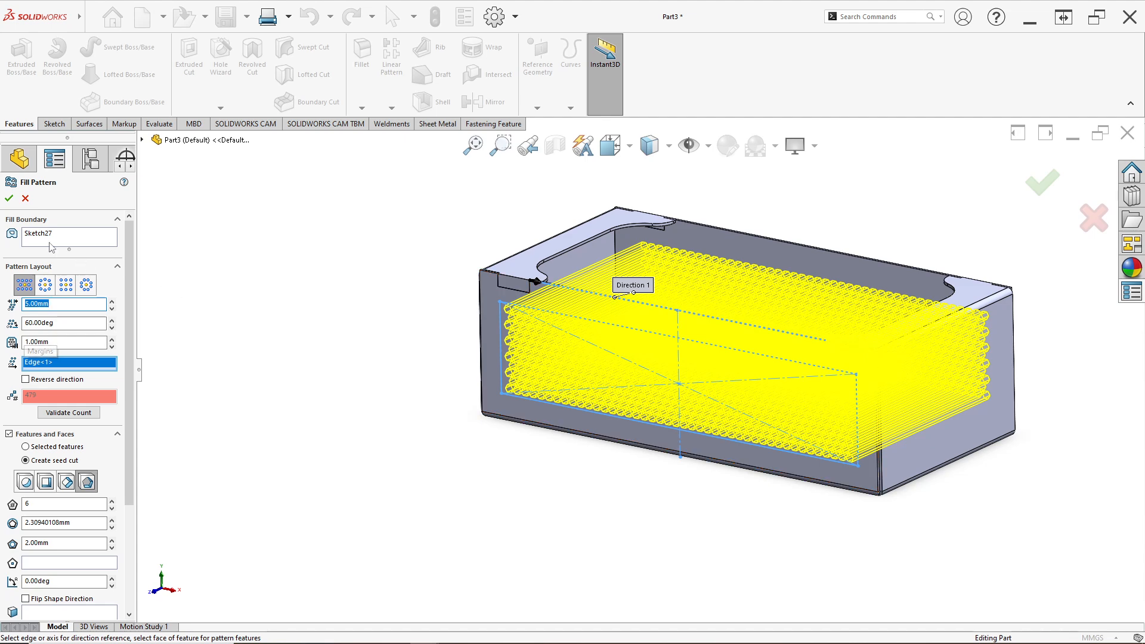
{"action": "left_click", "coordinate": [9, 197]}
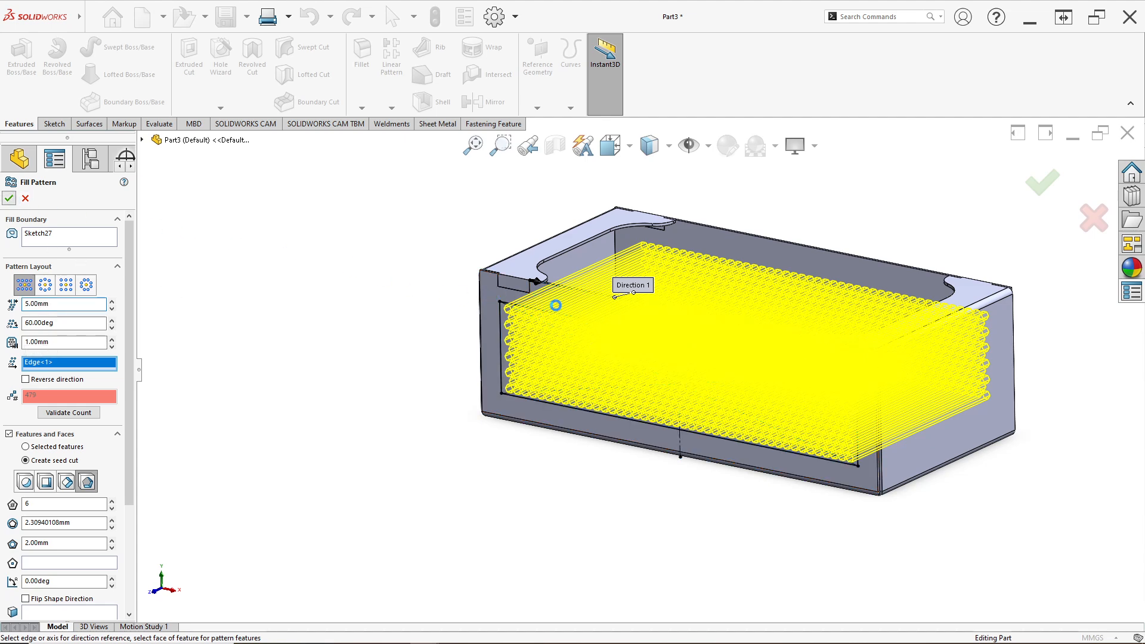
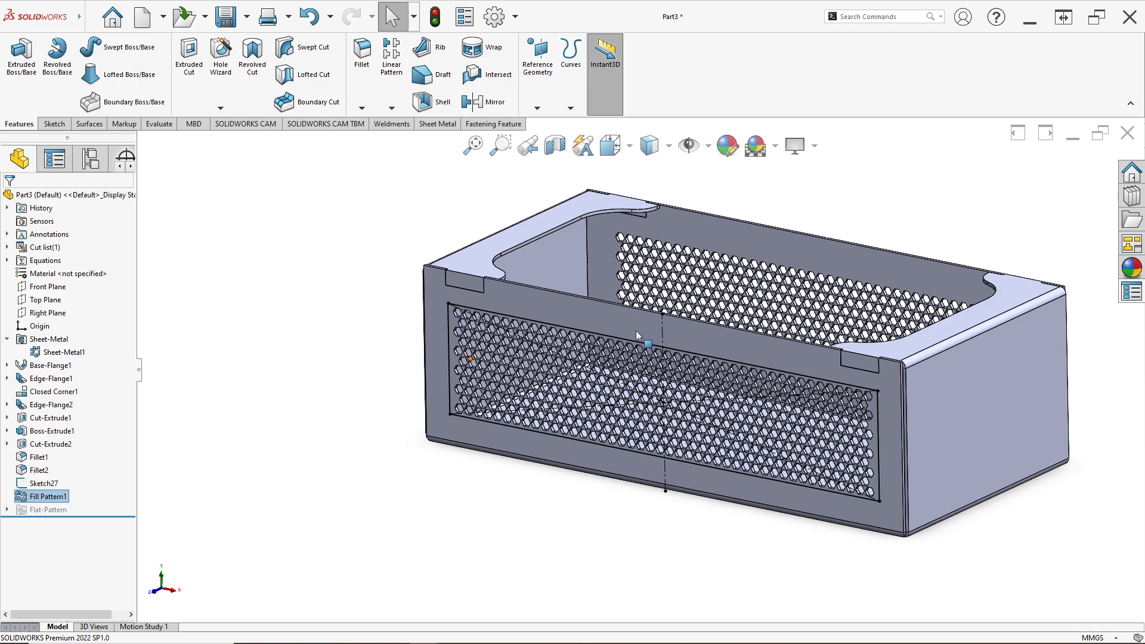
- Hide the rectangle sketch that bounds the perforation on the front long wall
{"action": "scroll", "coordinate": [523, 317], "scroll_direction": "down", "scroll_amount": 5}
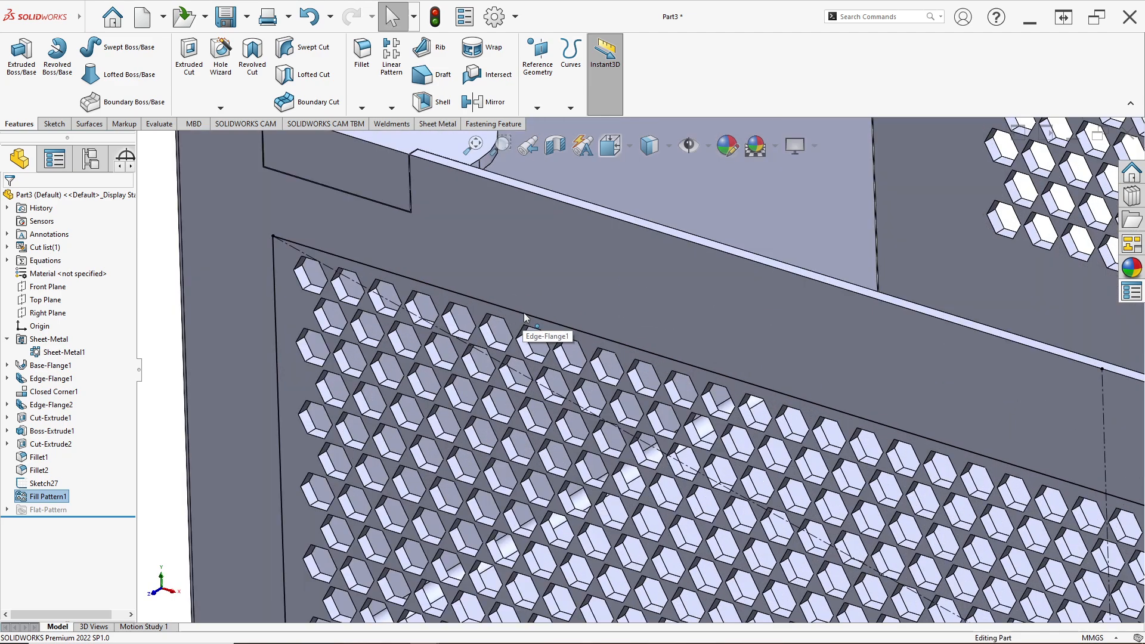
{"action": "right_click", "coordinate": [524, 313]}
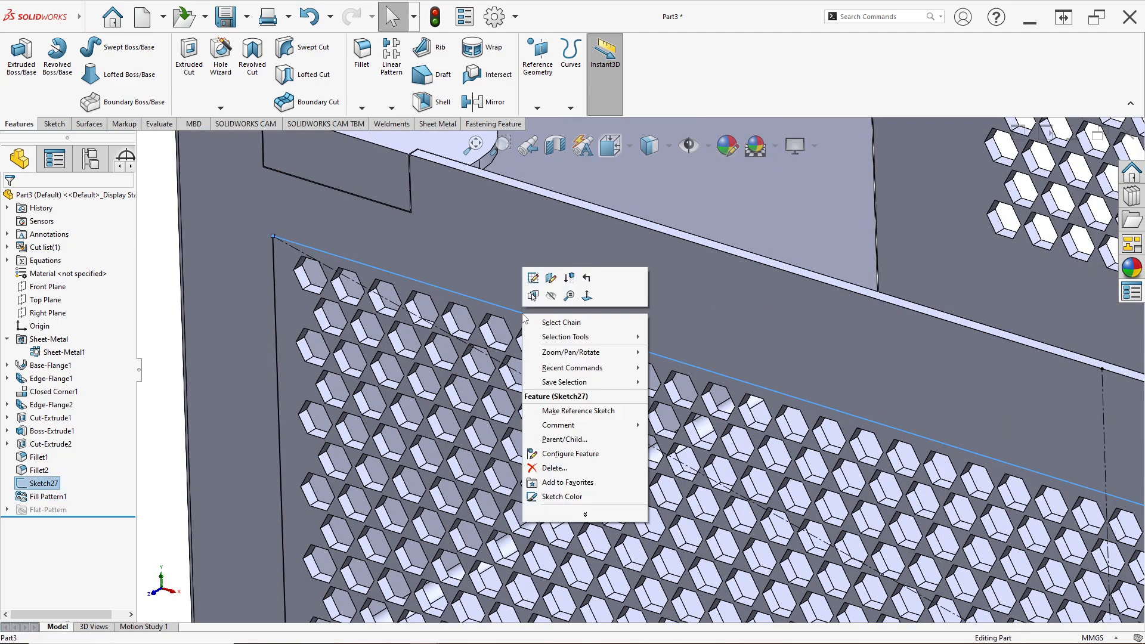
{"action": "left_click", "coordinate": [549, 297]}
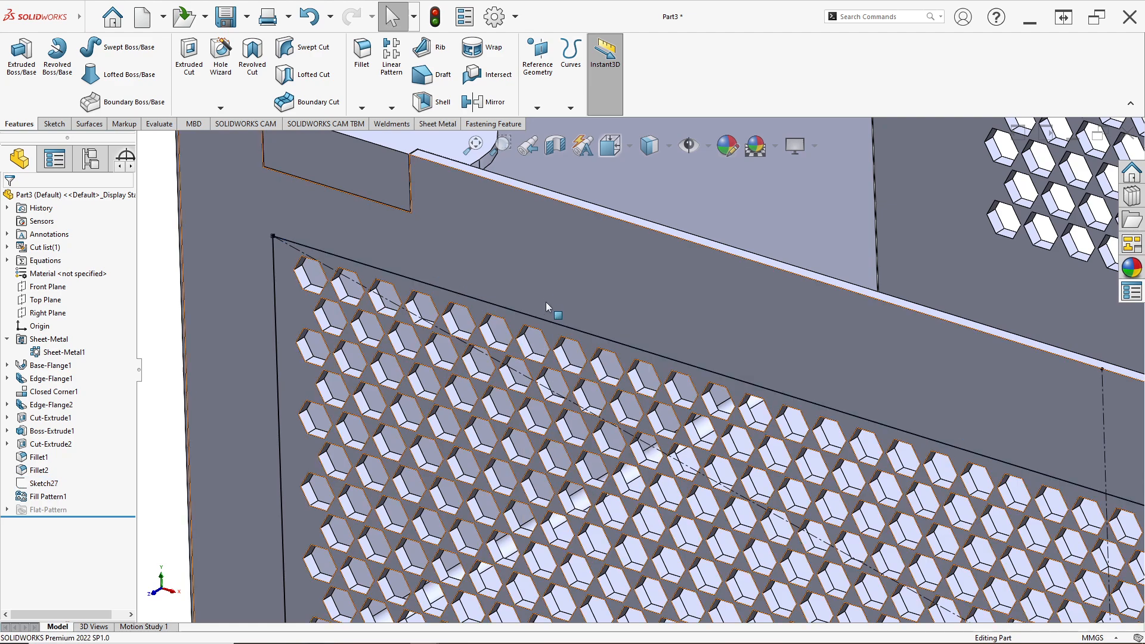
- Start a 1.5 mm fillet and select the two outer upper corner edges of the front long wall
{"action": "scroll", "coordinate": [548, 330], "scroll_direction": "up", "scroll_amount": 8}
{"action": "scroll", "coordinate": [620, 361], "scroll_direction": "down", "scroll_amount": 2}
{"action": "scroll", "coordinate": [620, 362], "scroll_direction": "down", "scroll_amount": 6}
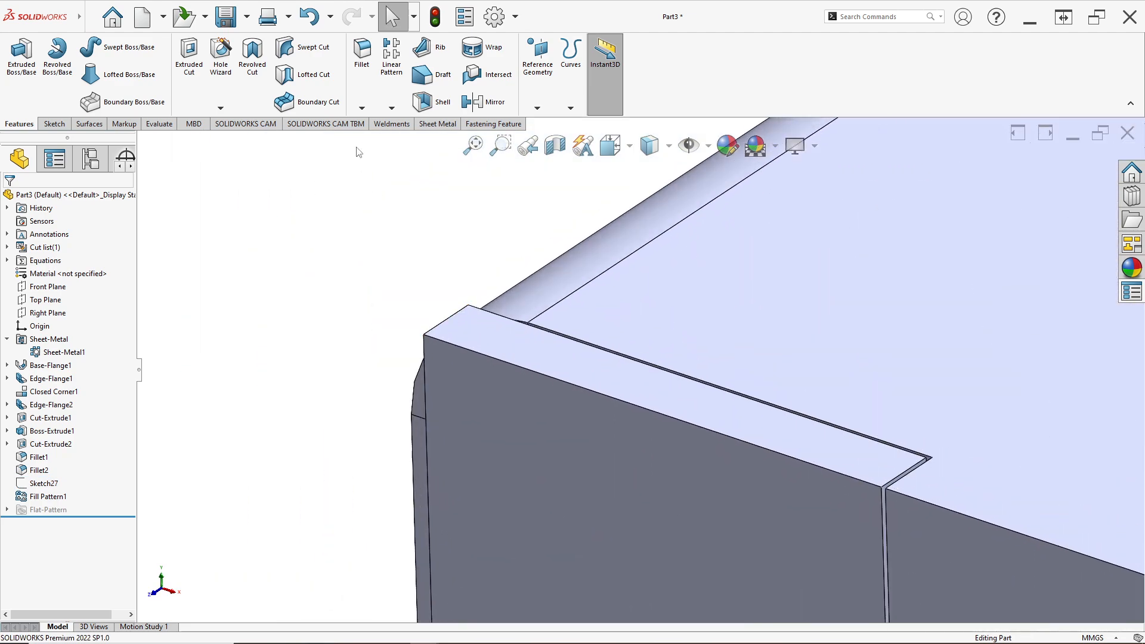
{"action": "left_click", "coordinate": [361, 52]}
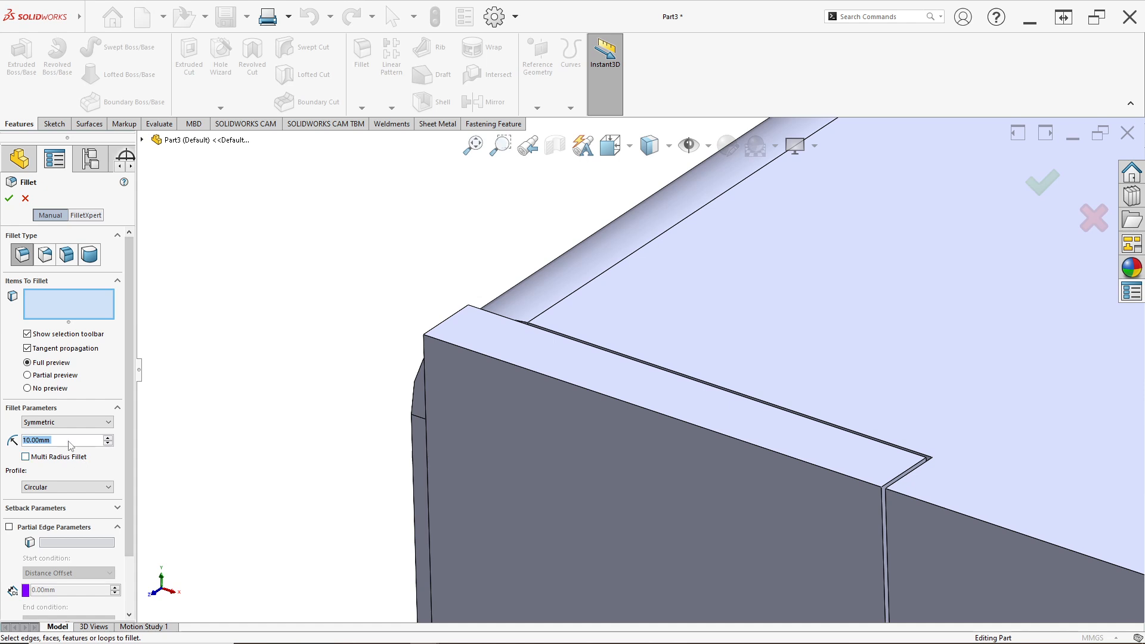
{"action": "type", "text": "1.5"}
{"action": "key", "text": "Return"}
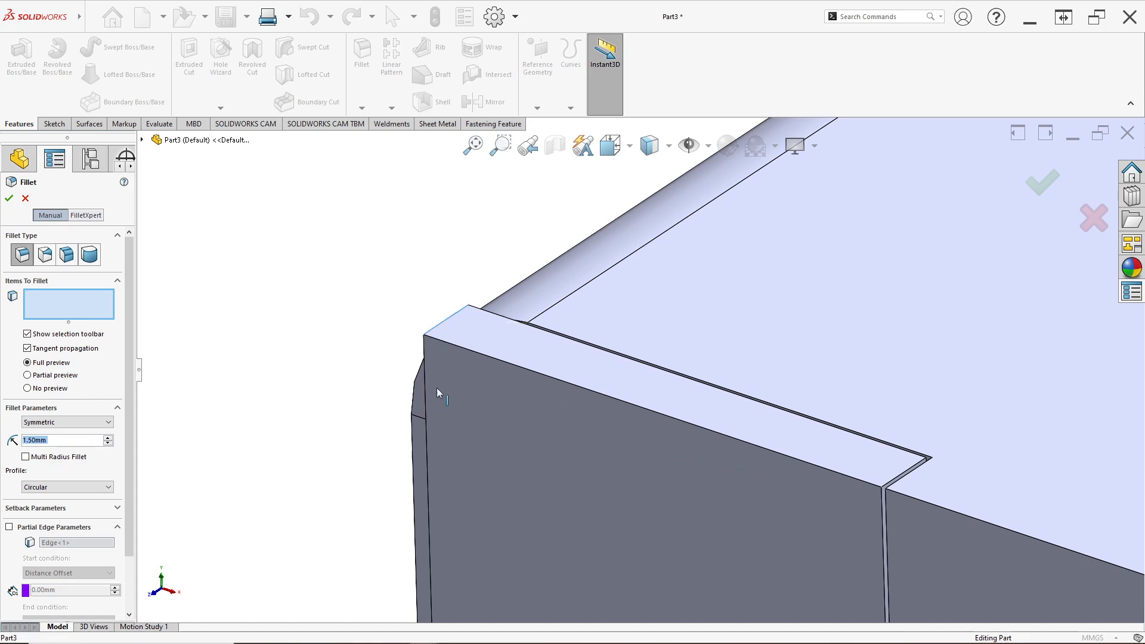
{"action": "scroll", "coordinate": [505, 394], "scroll_direction": "up", "scroll_amount": 15}
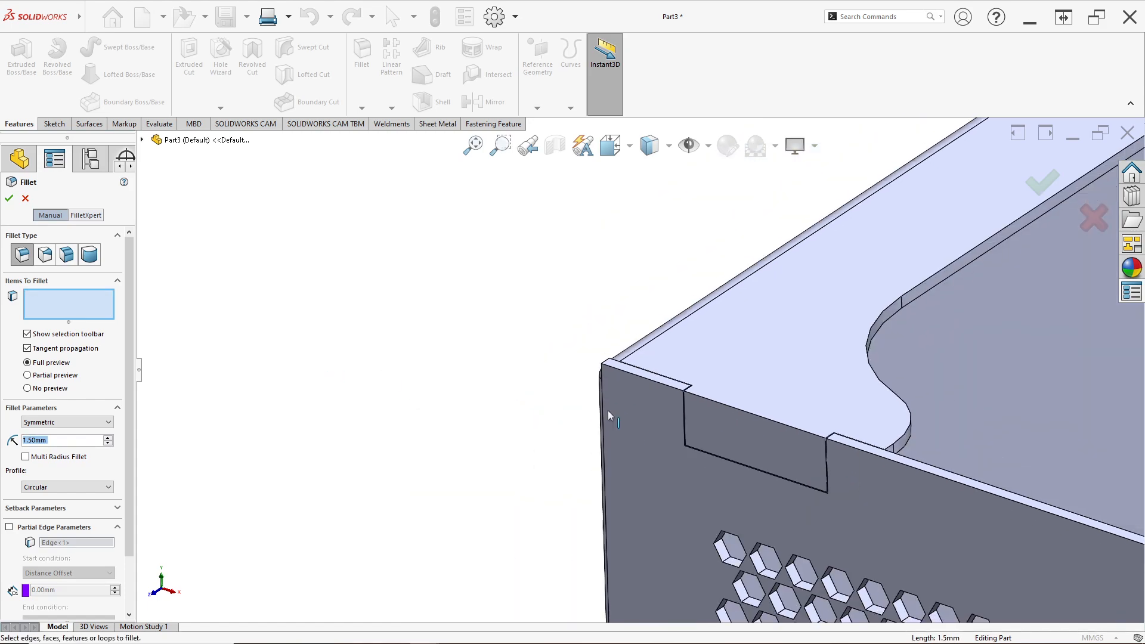
{"action": "scroll", "coordinate": [994, 496], "scroll_direction": "down", "scroll_amount": 5}
{"action": "scroll", "coordinate": [994, 501], "scroll_direction": "down", "scroll_amount": 4}
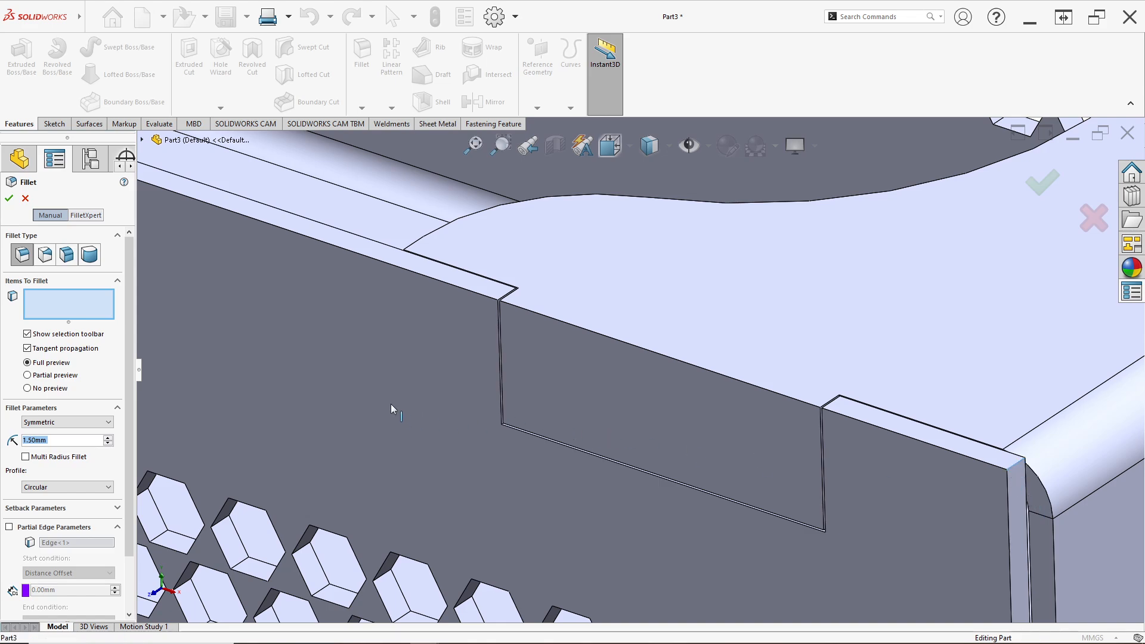
{"action": "scroll", "coordinate": [764, 441], "scroll_direction": "up", "scroll_amount": 8}
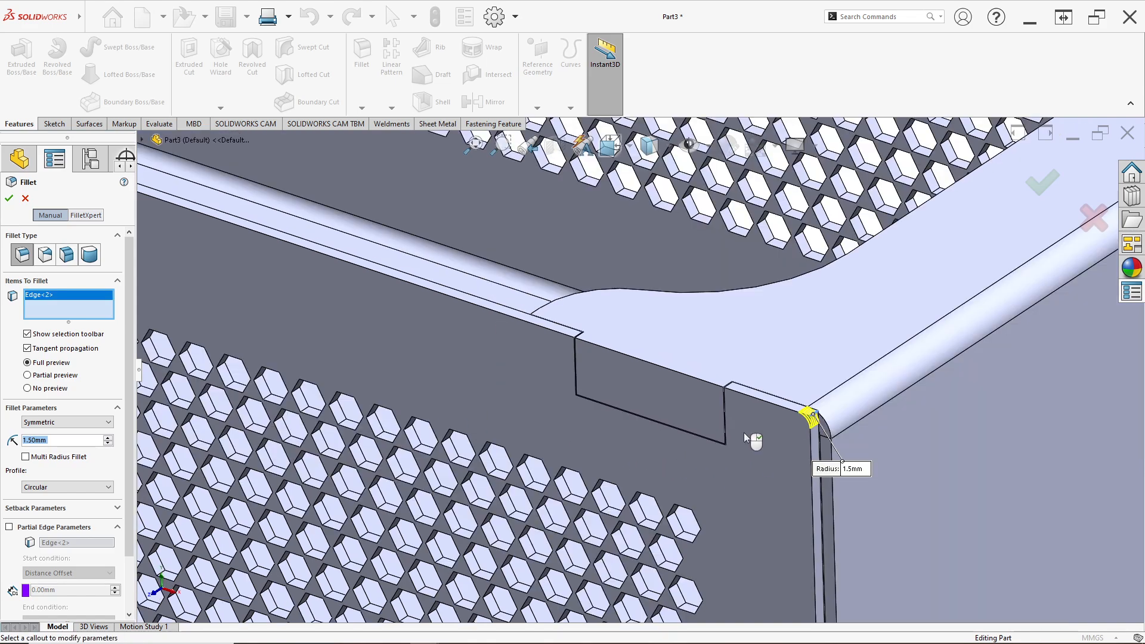
{"action": "scroll", "coordinate": [422, 320], "scroll_direction": "up", "scroll_amount": 5}
{"action": "scroll", "coordinate": [460, 321], "scroll_direction": "down", "scroll_amount": 10}
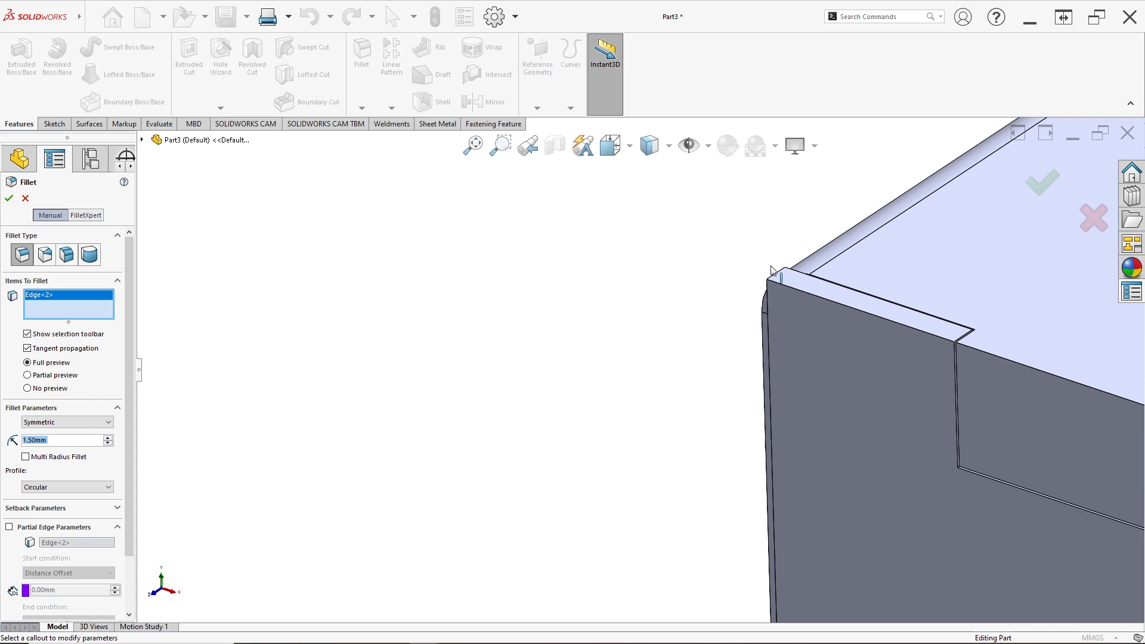
{"action": "left_click", "coordinate": [943, 277]}
- Add the back long wall's two outer upper corner edges to the fillet selection and apply the fillet
{"action": "scroll", "coordinate": [942, 277], "scroll_direction": "up", "scroll_amount": 10}
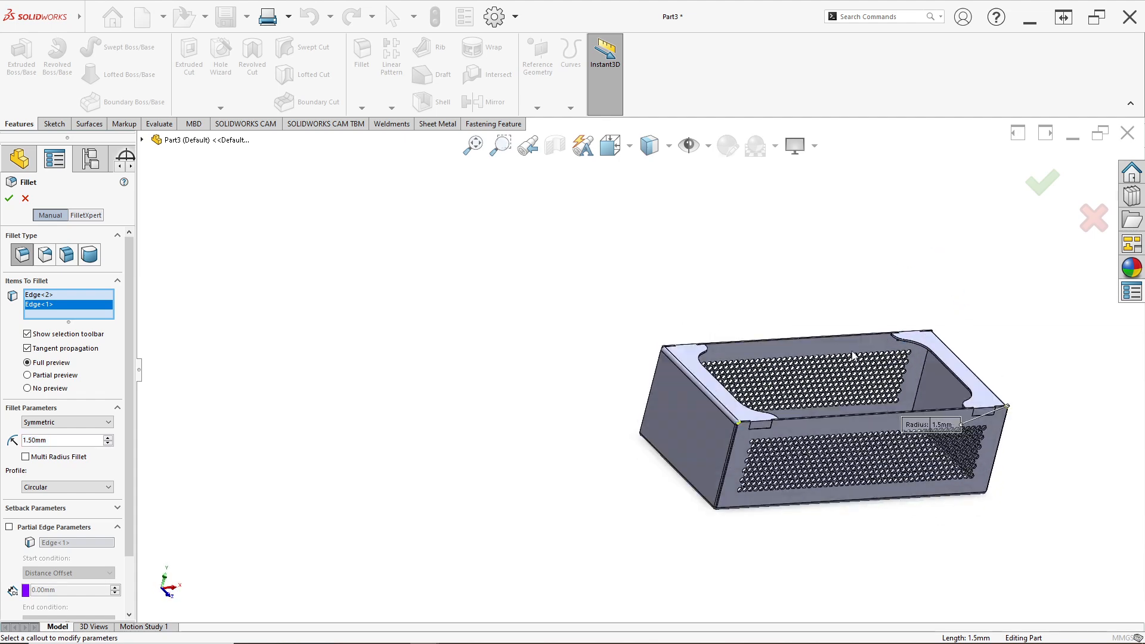
{"action": "scroll", "coordinate": [603, 350], "scroll_direction": "down", "scroll_amount": 10}
{"action": "left_click", "coordinate": [468, 323]}
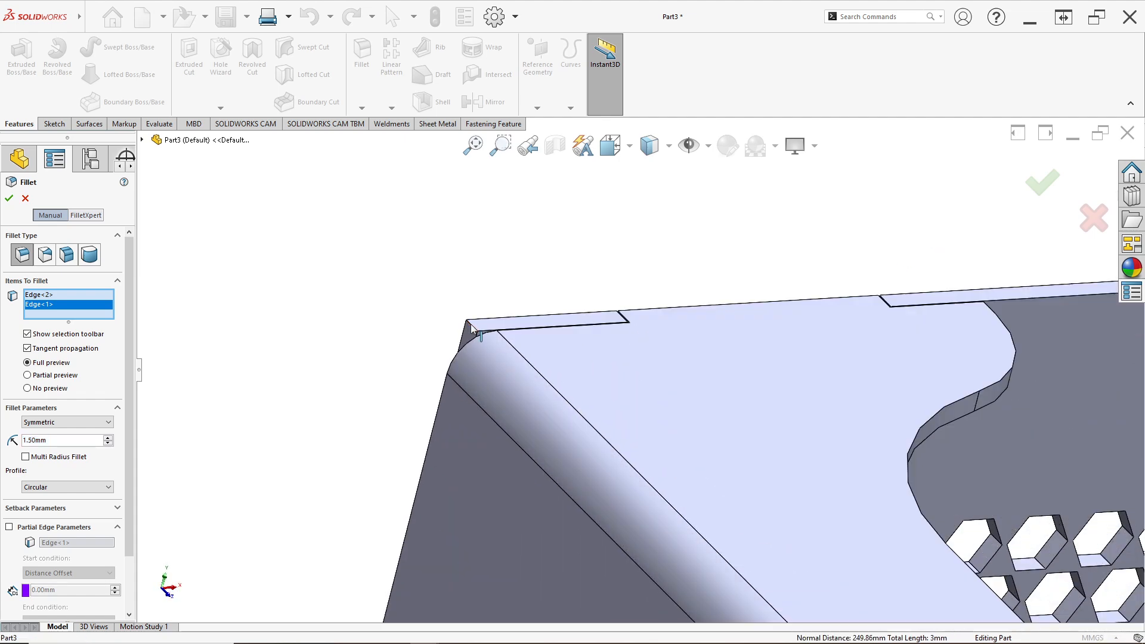
{"action": "left_click", "coordinate": [893, 352]}
{"action": "scroll", "coordinate": [894, 358], "scroll_direction": "up", "scroll_amount": 10}
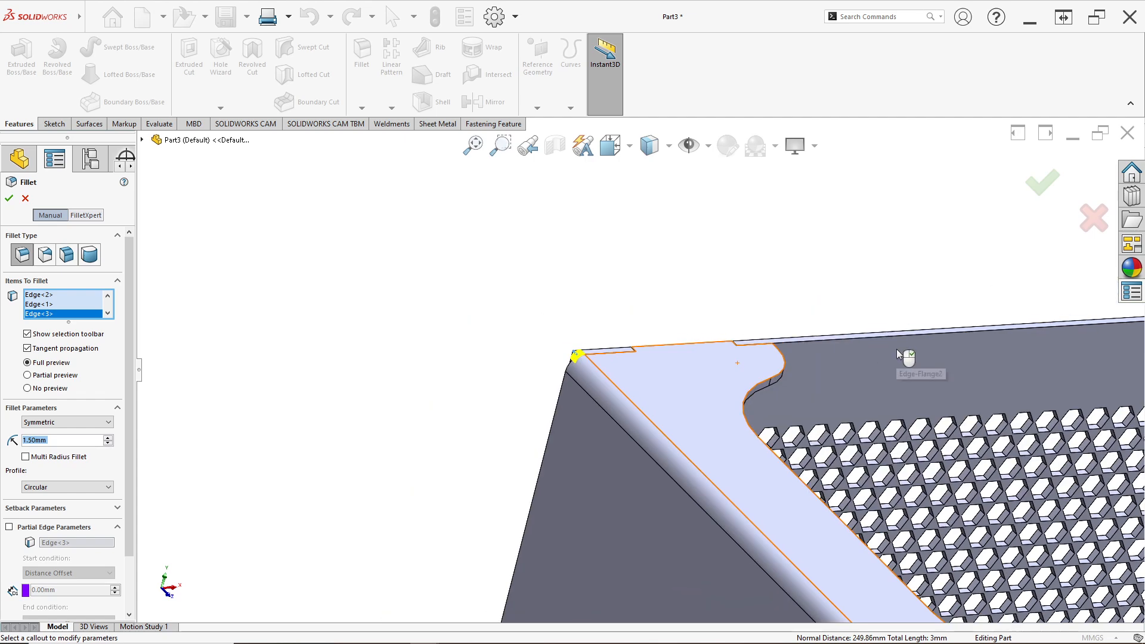
{"action": "scroll", "coordinate": [723, 357], "scroll_direction": "down", "scroll_amount": 10}
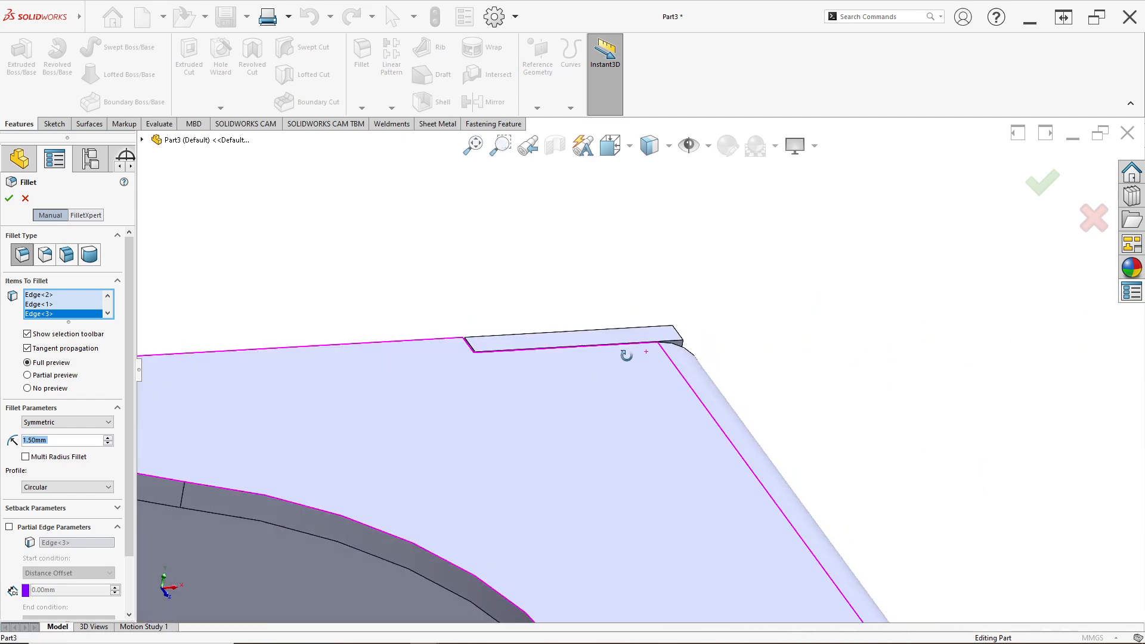
{"action": "middle_click_drag", "start_coordinate": [620, 370], "coordinate": [663, 347]}
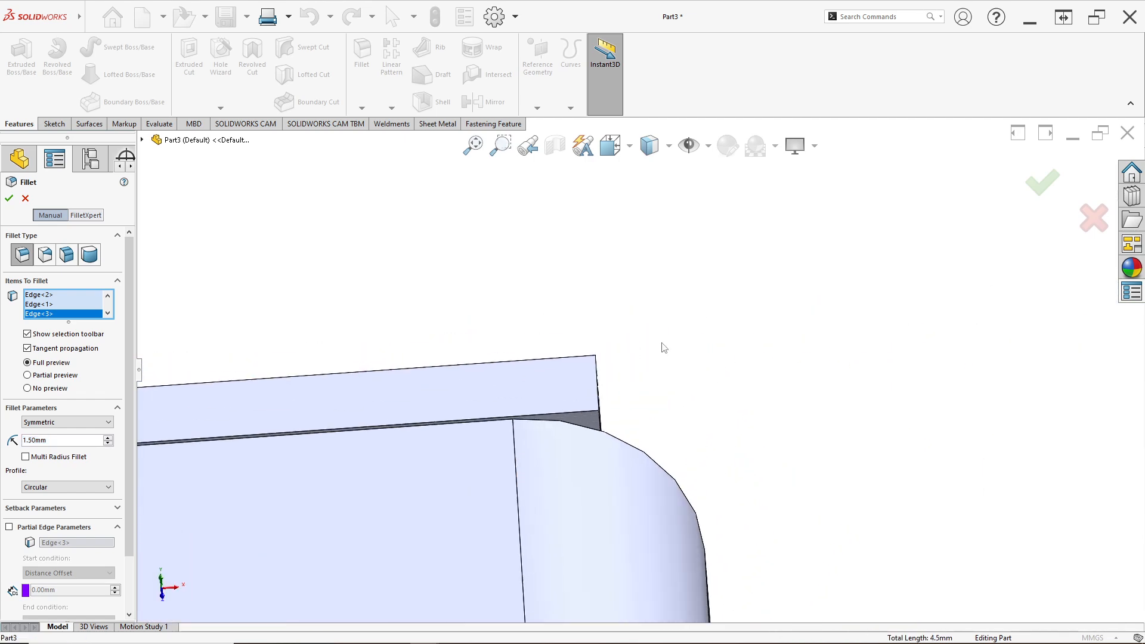
{"action": "left_click", "coordinate": [598, 385]}
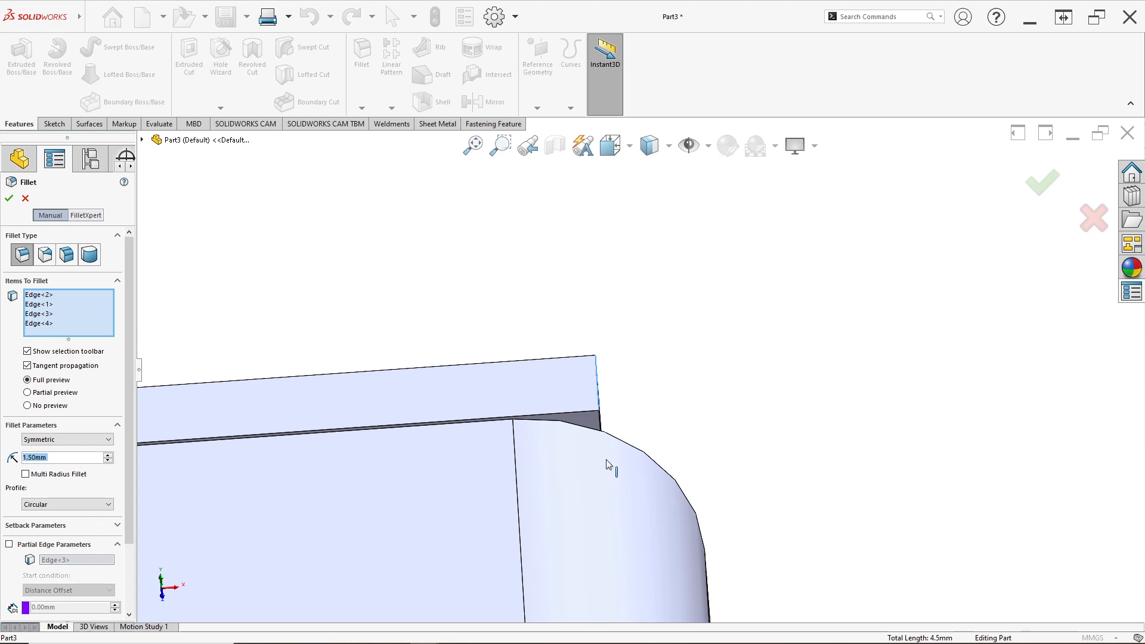
{"action": "scroll", "coordinate": [395, 421], "scroll_direction": "up", "scroll_amount": 4}
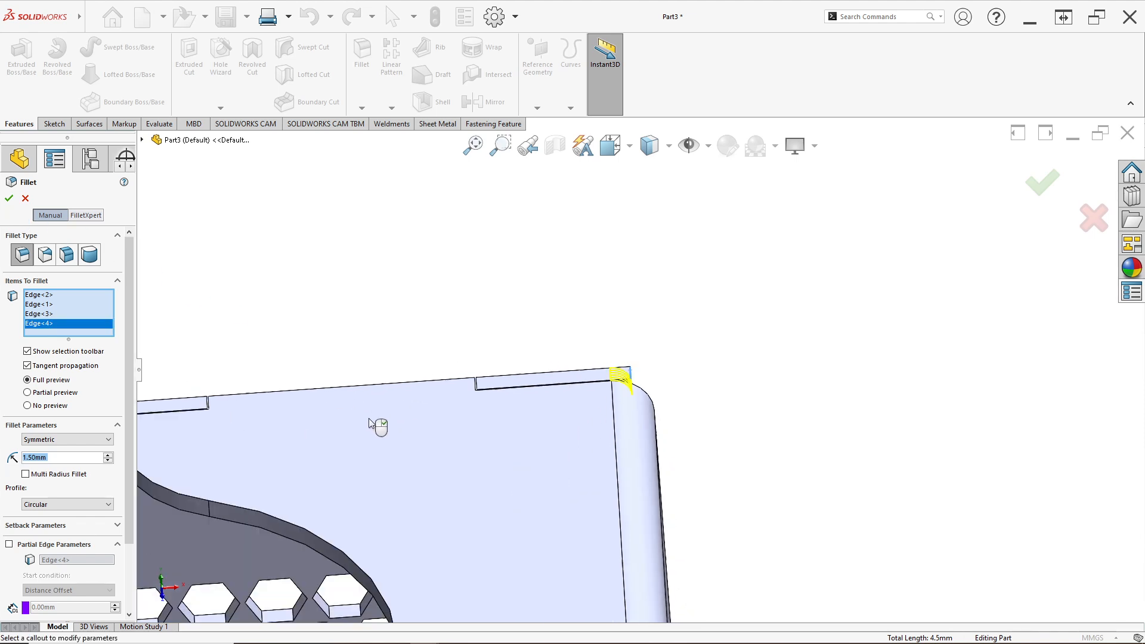
{"action": "left_click", "coordinate": [9, 199]}
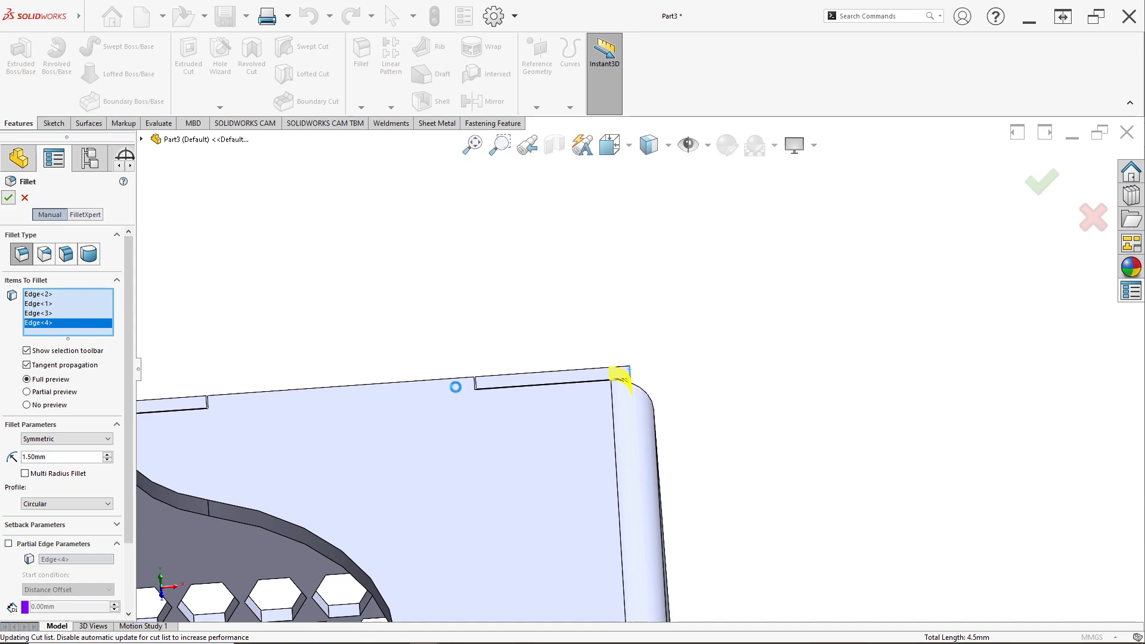
- Assign AISI 304 steel from the SOLIDWORKS material library to the part
{"action": "middle_click_drag", "start_coordinate": [457, 384], "coordinate": [398, 477]}
{"action": "scroll", "coordinate": [318, 430], "scroll_direction": "up", "scroll_amount": 3}
{"action": "middle_click_drag", "start_coordinate": [365, 357], "coordinate": [352, 382]}
{"action": "scroll", "coordinate": [272, 399], "scroll_direction": "down", "scroll_amount": 3}
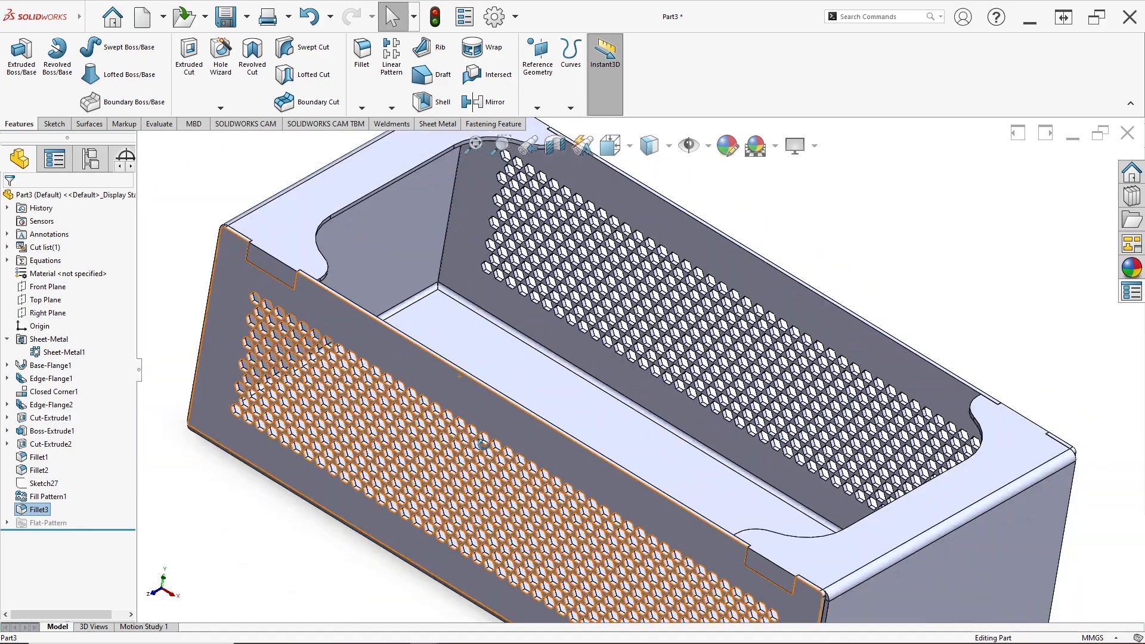
{"action": "mouse_move", "coordinate": [271, 398]}
{"action": "middle_mouse_down"}
{"action": "mouse_move", "coordinate": [239, 352]}
{"action": "mouse_move", "coordinate": [268, 388]}
{"action": "middle_mouse_up"}
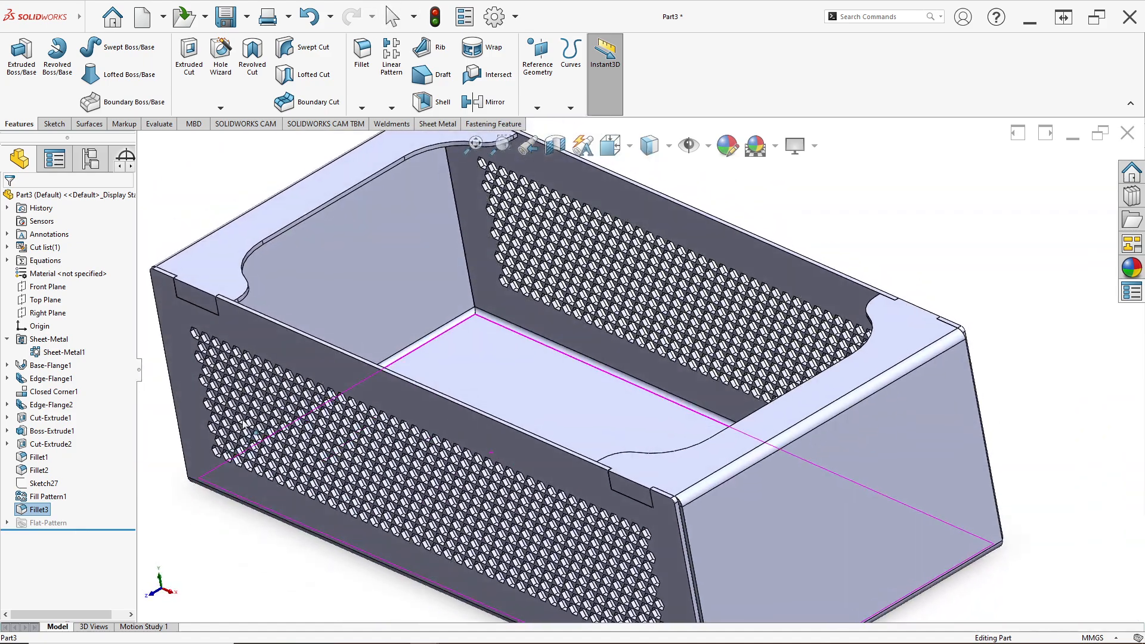
{"action": "right_click", "coordinate": [61, 354]}
{"action": "left_click", "coordinate": [5, 317]}
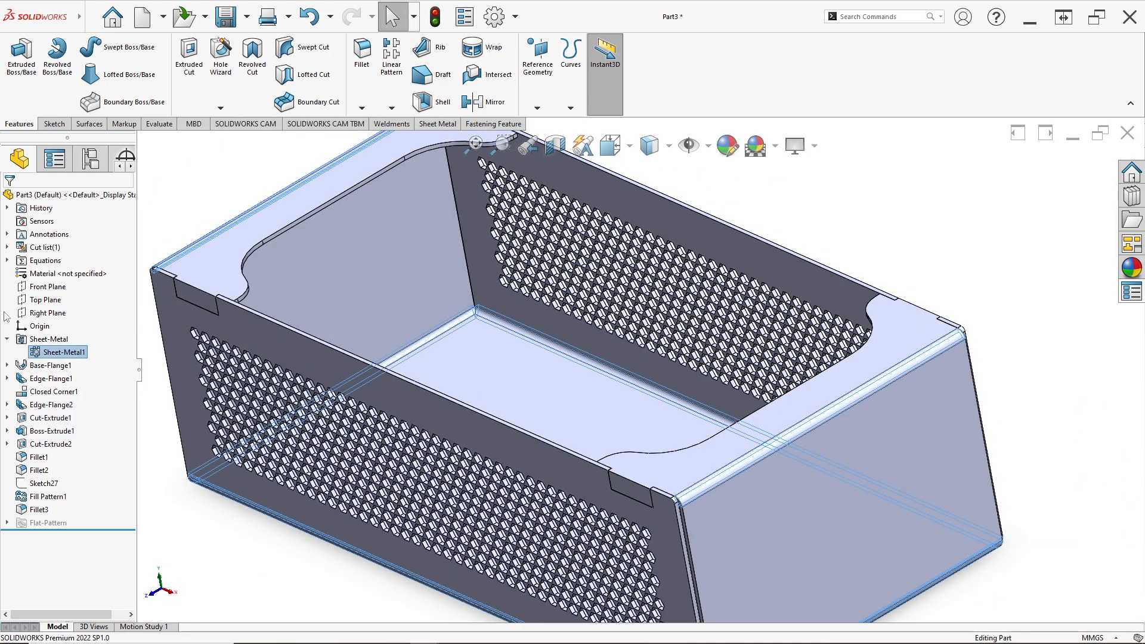
{"action": "right_click", "coordinate": [48, 276]}
{"action": "left_click", "coordinate": [63, 290]}
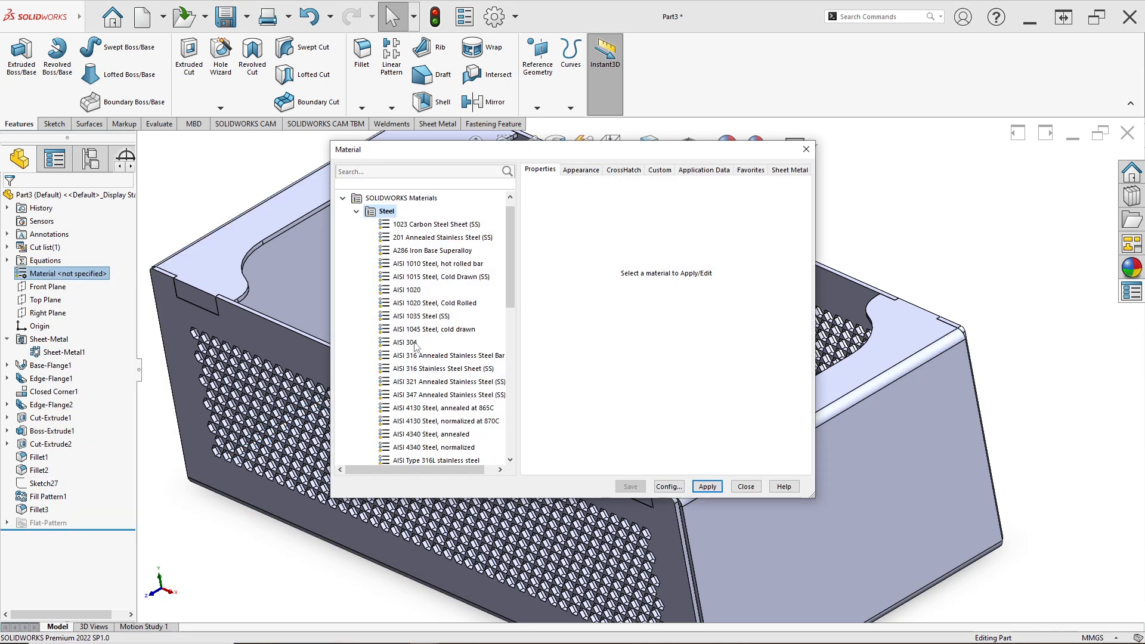
{"action": "left_click", "coordinate": [414, 343]}
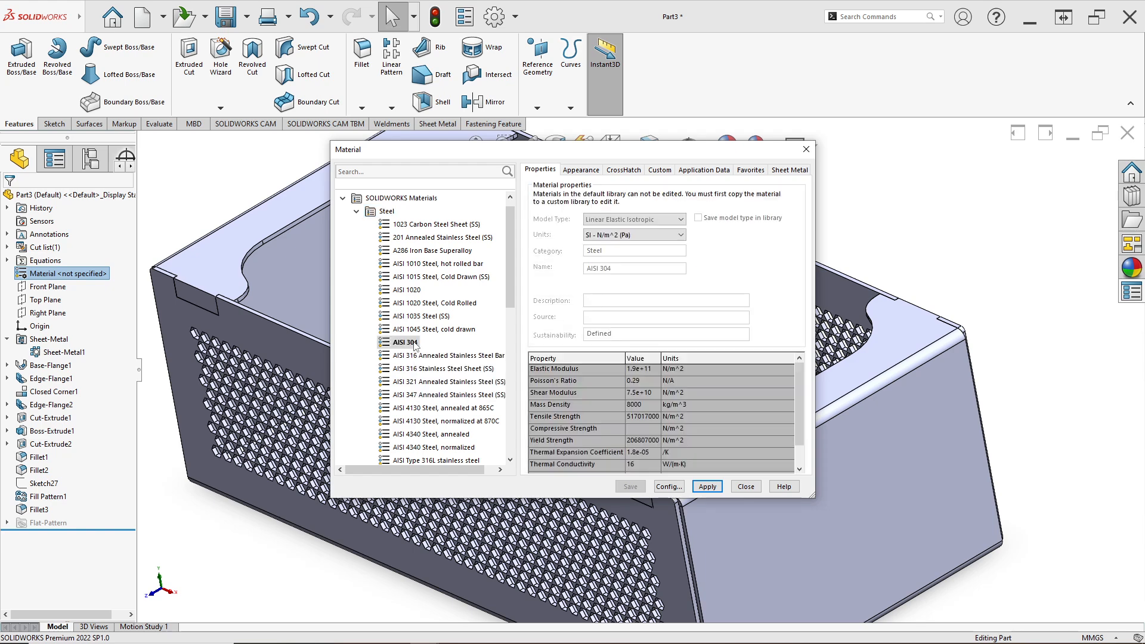
{"action": "left_click", "coordinate": [707, 486]}
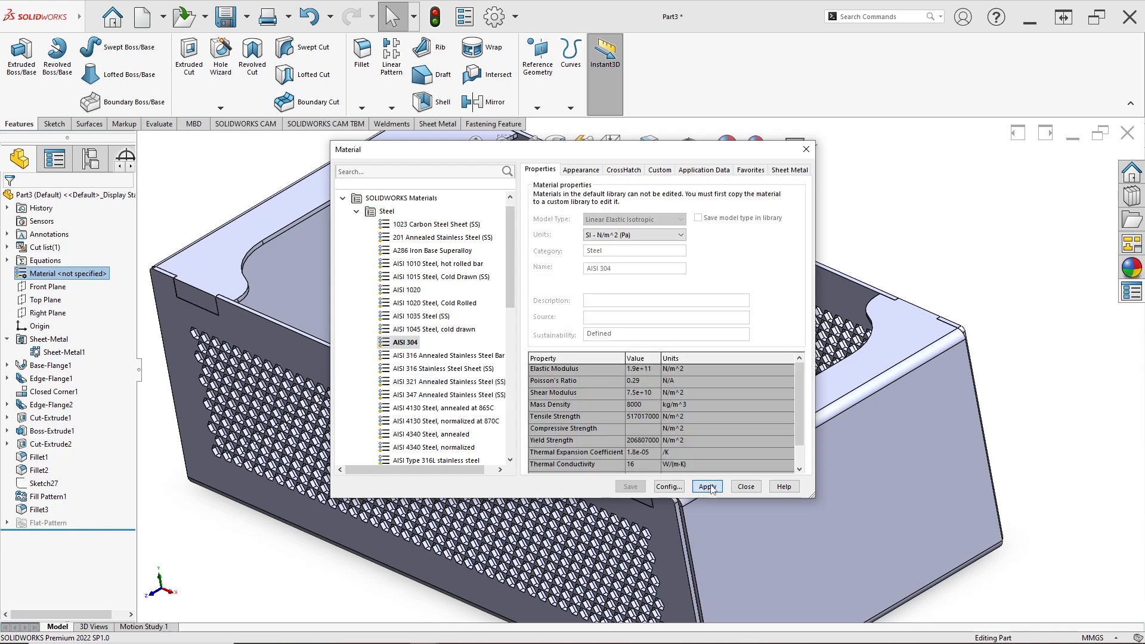
{"action": "left_click", "coordinate": [745, 486]}
- Set the box to the isometric view and examine its overall shape with the new material
{"action": "key", "text": "space"}
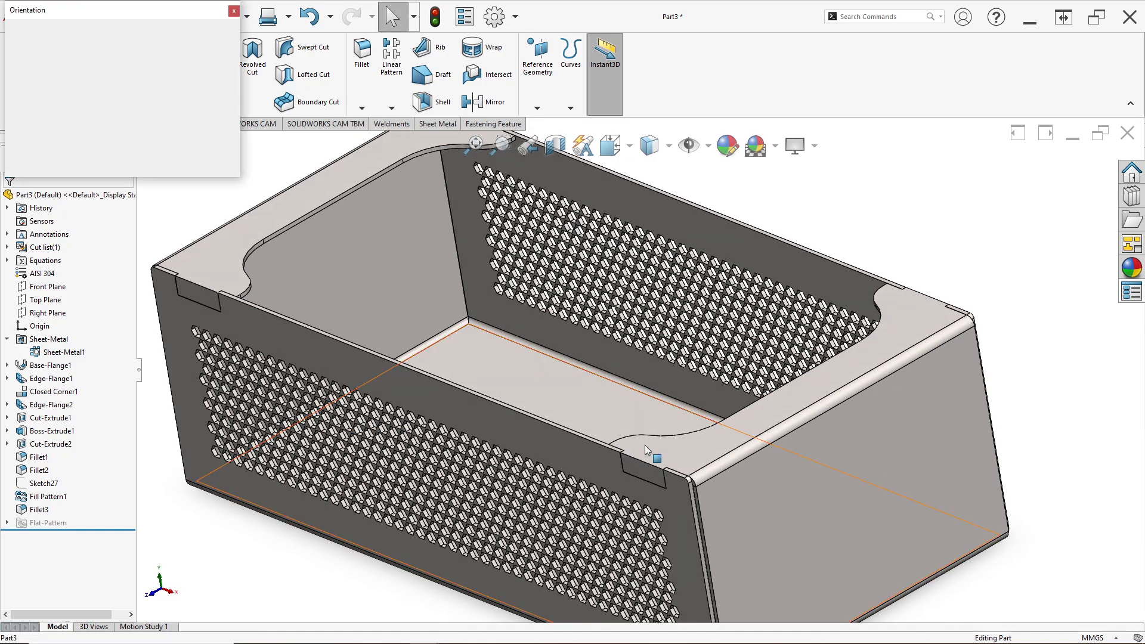
{"action": "left_click", "coordinate": [479, 417]}
{"action": "scroll", "coordinate": [732, 338], "scroll_direction": "down", "scroll_amount": 1}
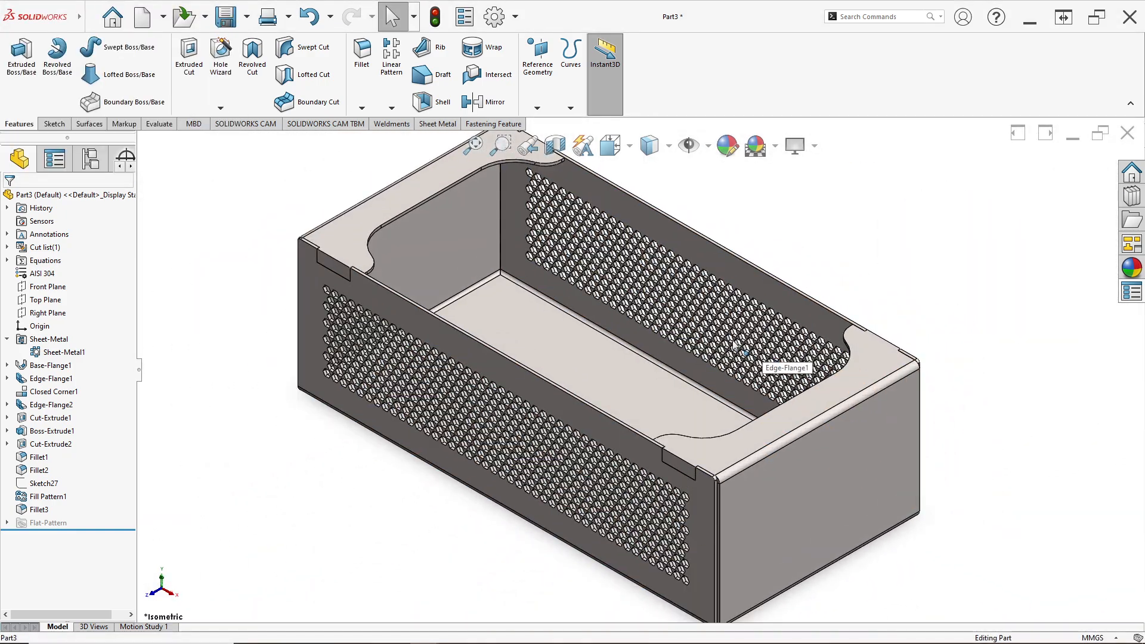
{"action": "scroll", "coordinate": [708, 357], "scroll_direction": "up", "scroll_amount": 1}
{"action": "scroll", "coordinate": [639, 295], "scroll_direction": "down", "scroll_amount": 2}
{"action": "scroll", "coordinate": [639, 295], "scroll_direction": "up", "scroll_amount": 2}
{"action": "middle_click_drag", "start_coordinate": [670, 426], "coordinate": [655, 322]}
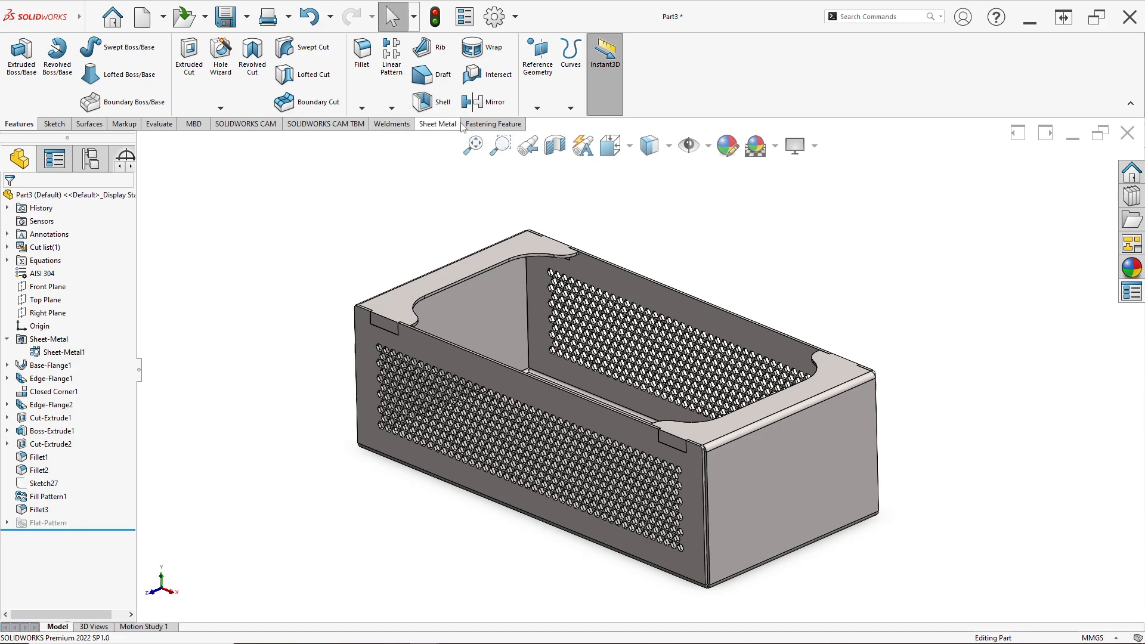
- Bring up the sheet metal tools and examine the finished box from several angles, ending in an isometric view from another corner
{"action": "left_click", "coordinate": [437, 123]}
{"action": "middle_click_drag", "start_coordinate": [705, 358], "coordinate": [680, 367]}
{"action": "middle_click_drag", "start_coordinate": [662, 384], "coordinate": [631, 384]}
{"action": "scroll", "coordinate": [656, 388], "scroll_direction": "up", "scroll_amount": 1}
{"action": "scroll", "coordinate": [642, 390], "scroll_direction": "down", "scroll_amount": 1}
{"action": "scroll", "coordinate": [642, 391], "scroll_direction": "up", "scroll_amount": 2}
{"action": "scroll", "coordinate": [631, 383], "scroll_direction": "up", "scroll_amount": 2}
{"action": "scroll", "coordinate": [604, 363], "scroll_direction": "down", "scroll_amount": 3}
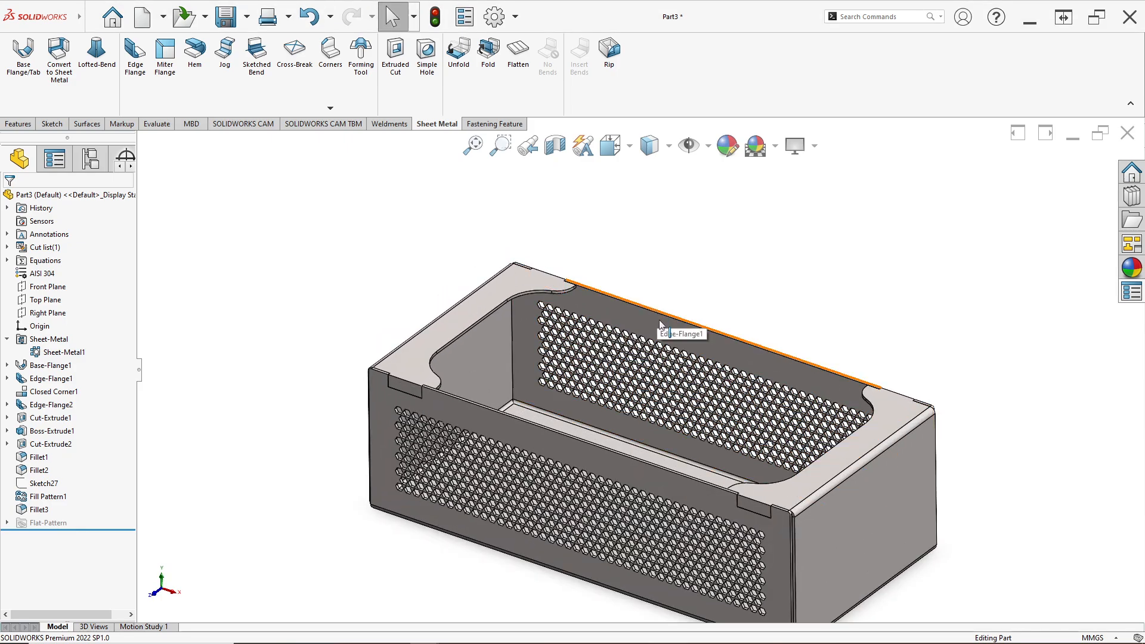
{"action": "scroll", "coordinate": [660, 322], "scroll_direction": "down", "scroll_amount": 1}
{"action": "mouse_move", "coordinate": [659, 322]}
{"action": "middle_mouse_down"}
{"action": "mouse_move", "coordinate": [650, 302]}
{"action": "mouse_move", "coordinate": [644, 327]}
{"action": "middle_mouse_up"}
{"action": "scroll", "coordinate": [644, 328], "scroll_direction": "up", "scroll_amount": 3}
{"action": "scroll", "coordinate": [633, 438], "scroll_direction": "down", "scroll_amount": 1}
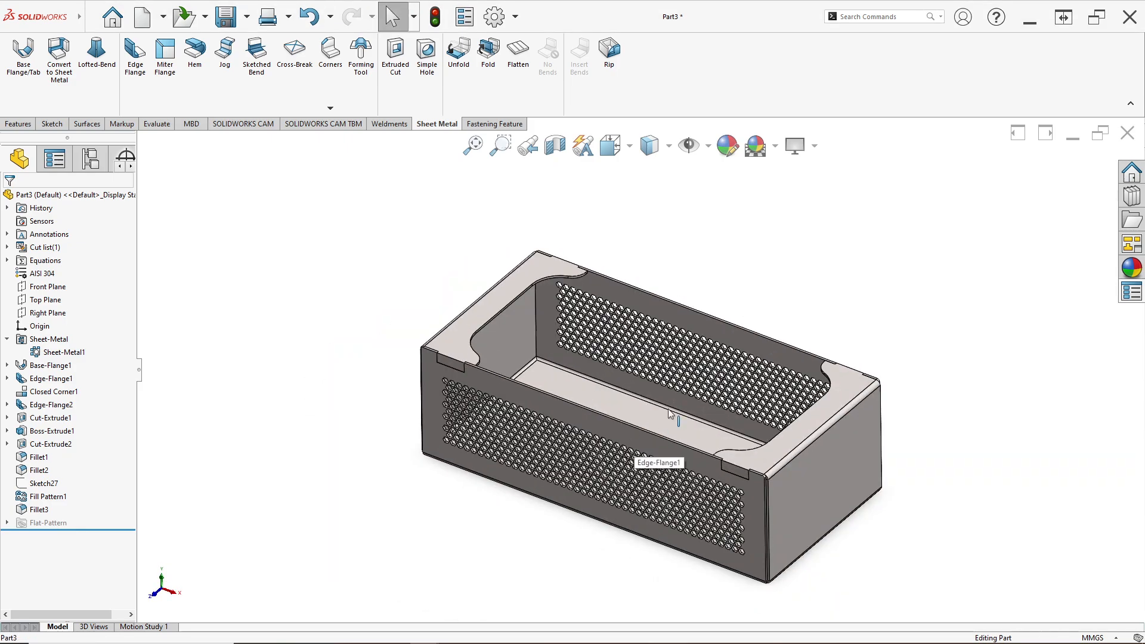
{"action": "scroll", "coordinate": [669, 413], "scroll_direction": "down", "scroll_amount": 1}
{"action": "middle_click_drag", "start_coordinate": [630, 380], "coordinate": [520, 376]}
{"action": "key", "text": "space"}
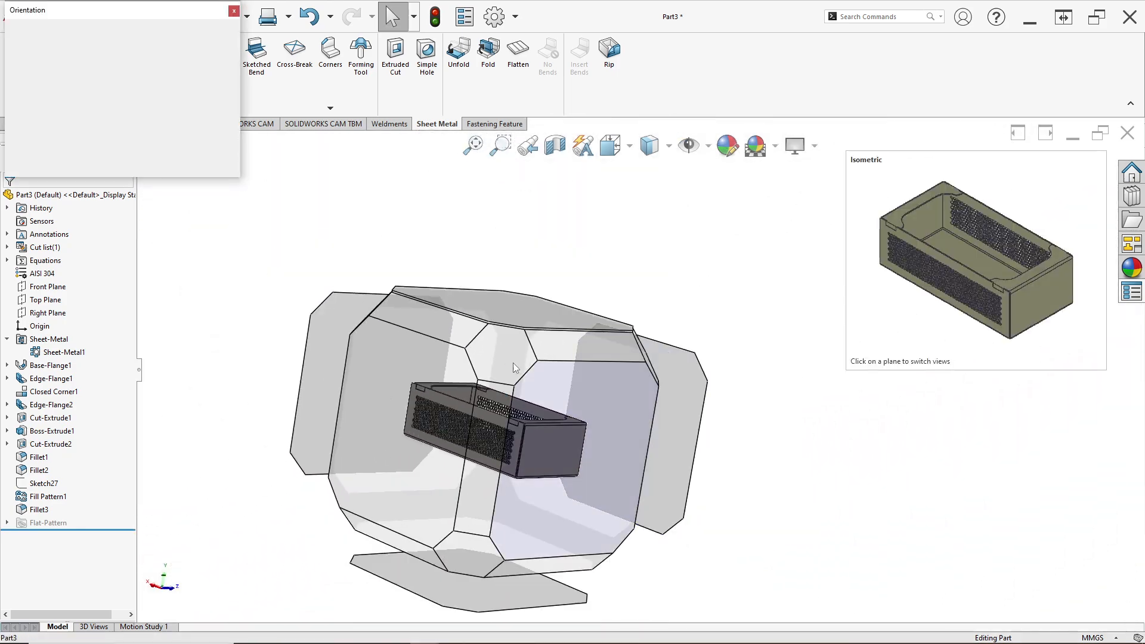
{"action": "left_click", "coordinate": [512, 362]}
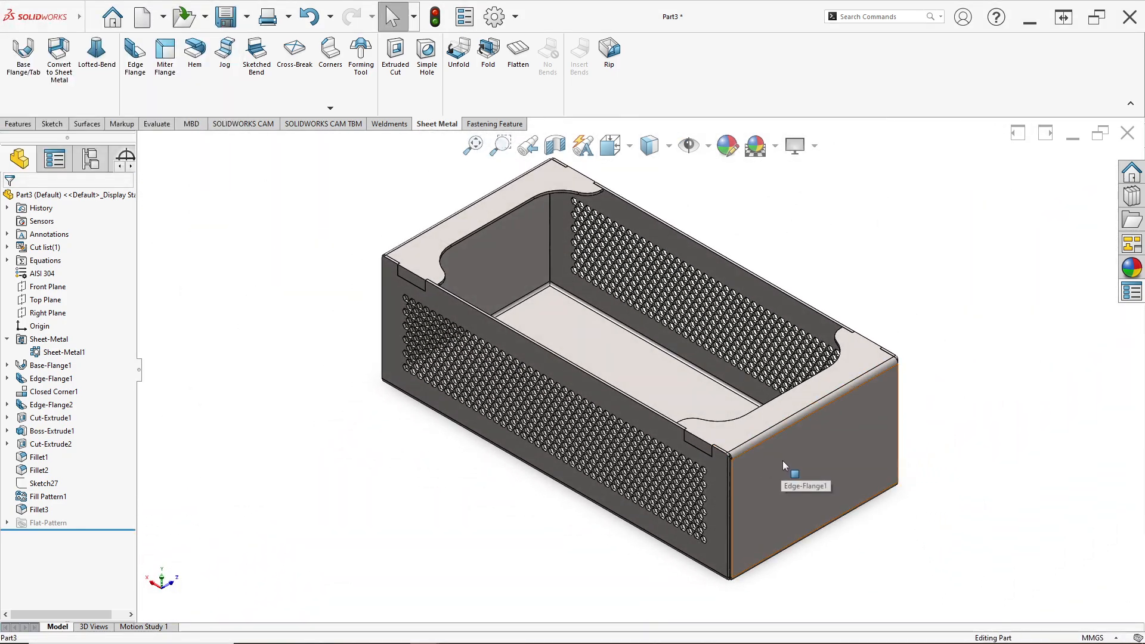